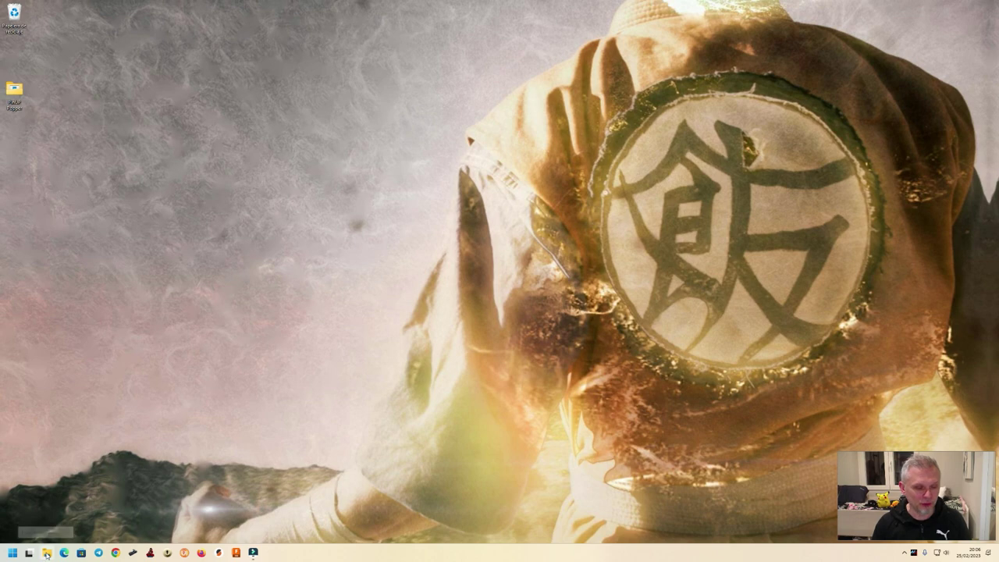
Step: Launch attract.exe from the Attract-Mode folder on the Empty (L:) drive
left_click(47, 553)
double_click(695, 182)
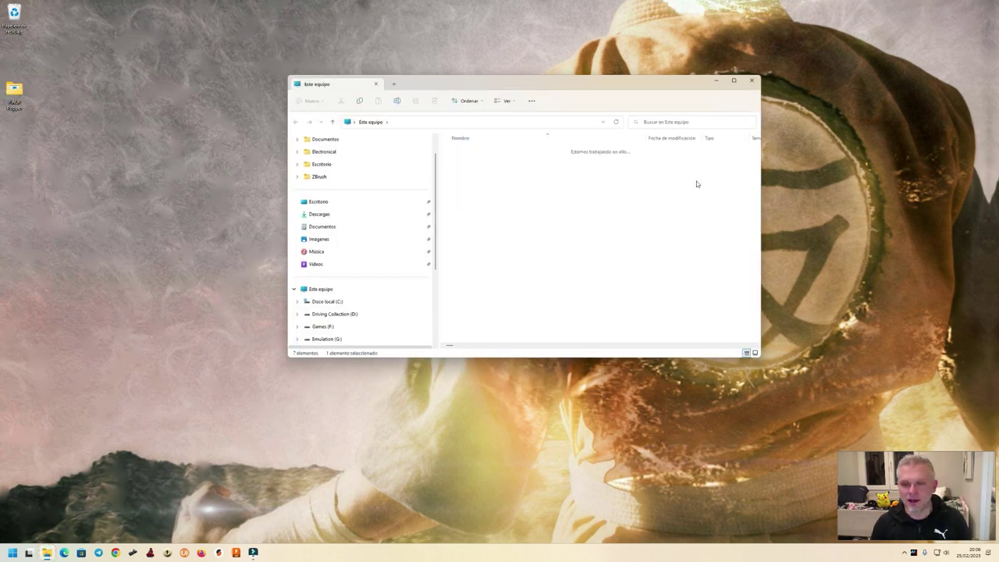
double_click(468, 153)
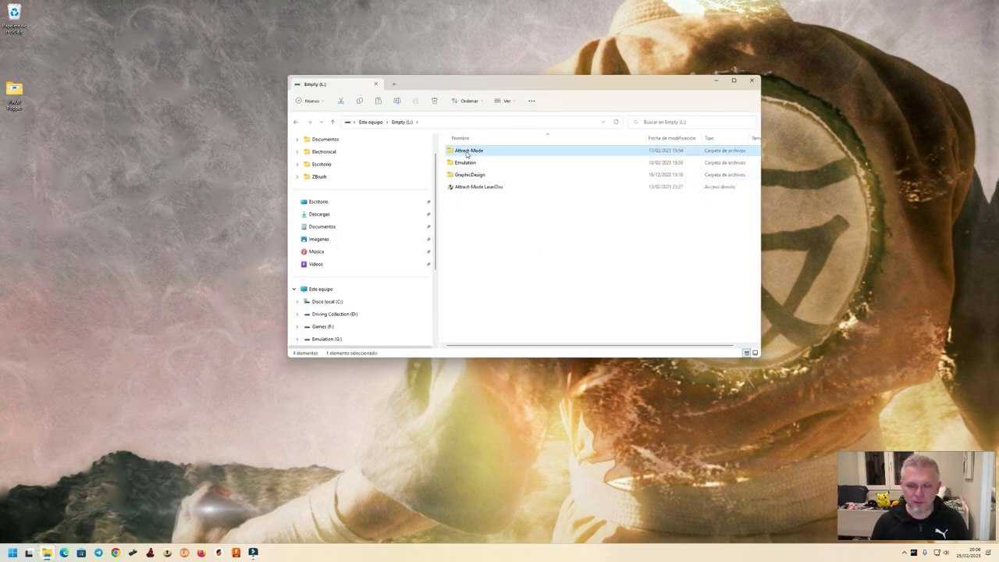
scroll(498, 247, "down", 3)
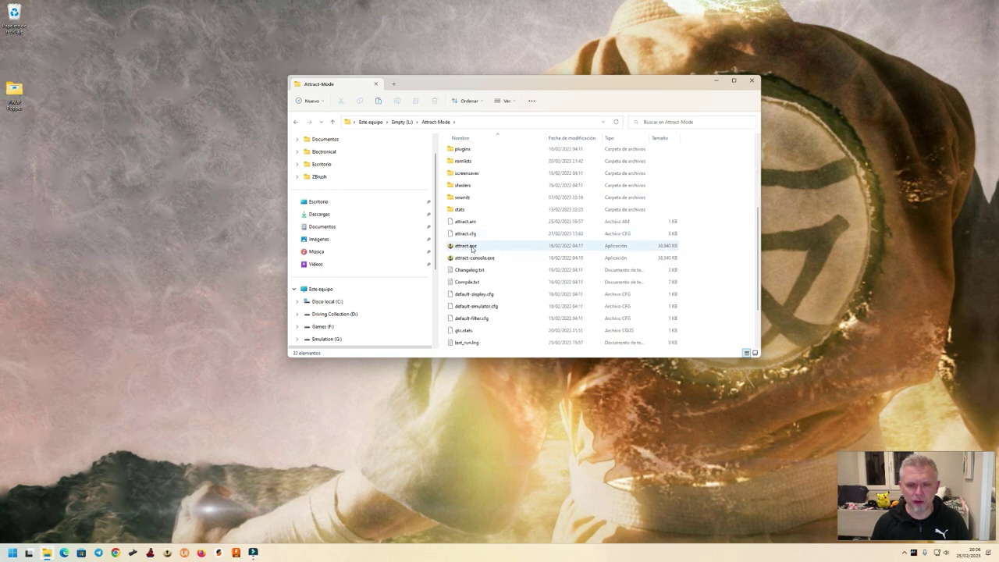
double_click(465, 246)
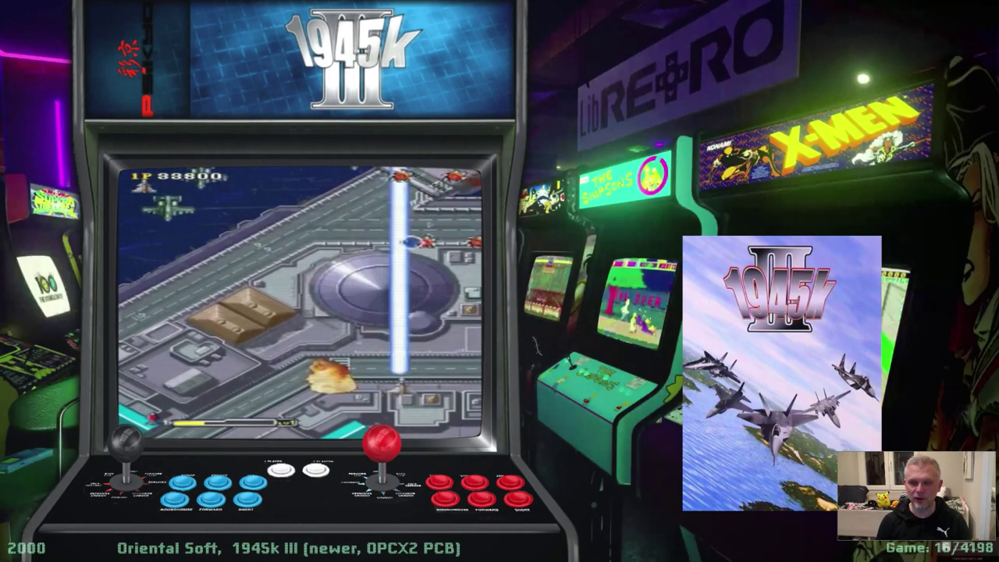
Step: Select 19XX: The War Against Destiny in the game list, launch it and dismiss the game information screen
key("Down")
key("Down")
key("Down")
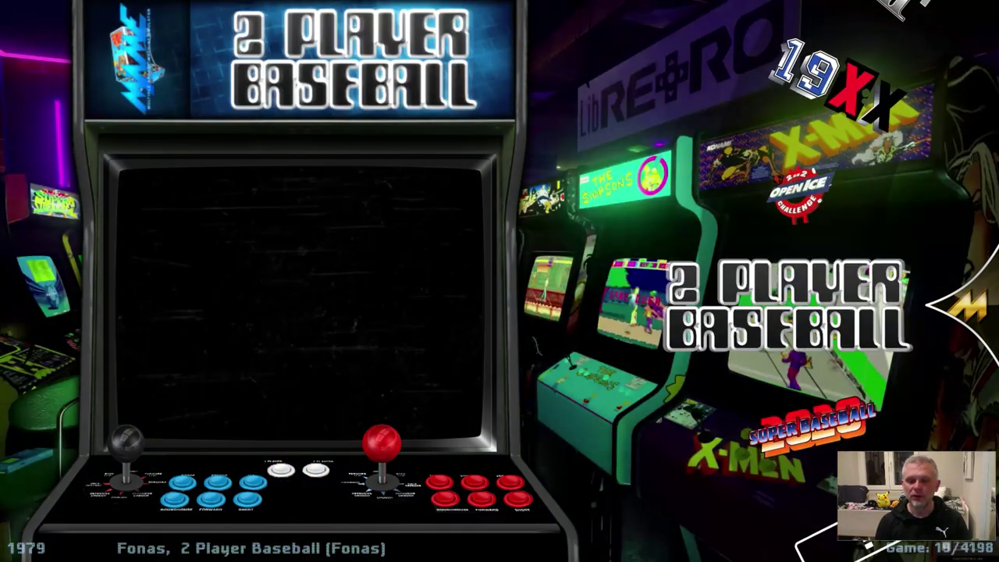
key("Up")
key("Up")
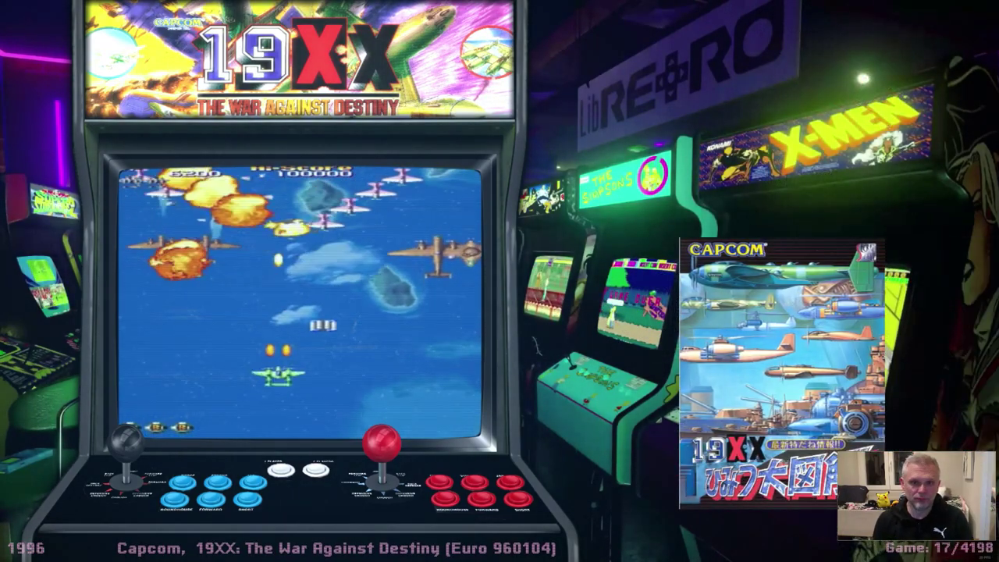
key("Return")
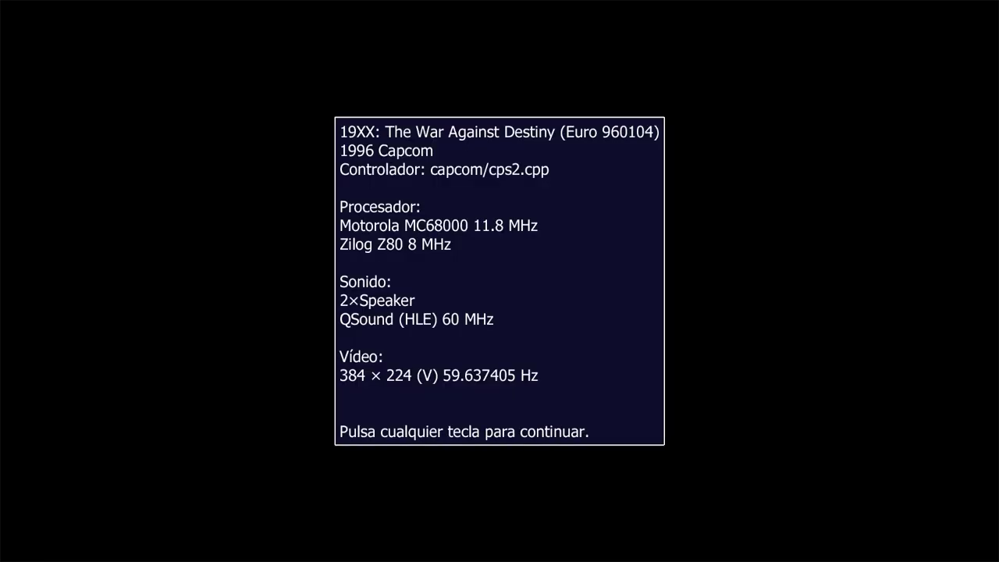
key("Return")
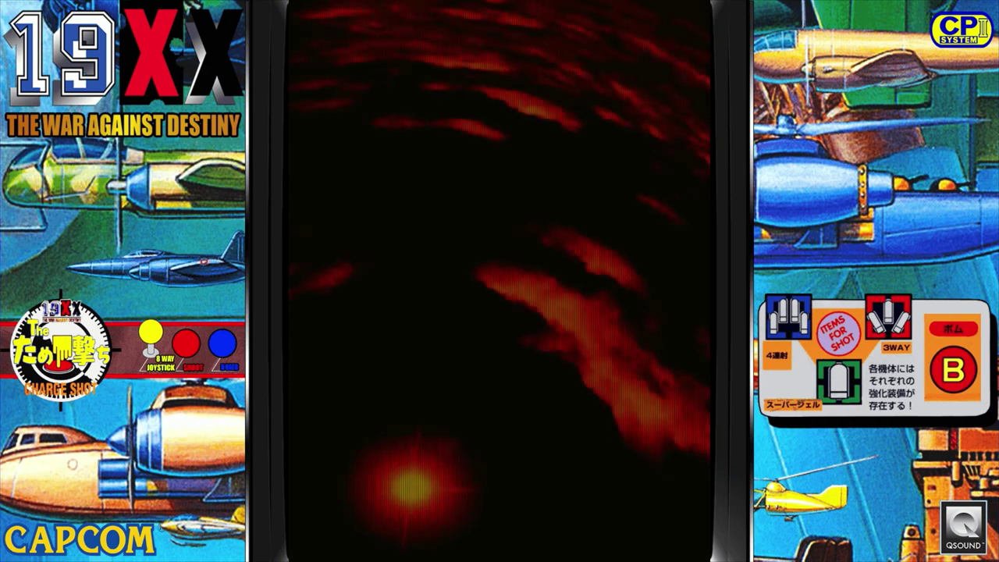
Step: Insert credits in 19XX and start a one-player game
key("5")
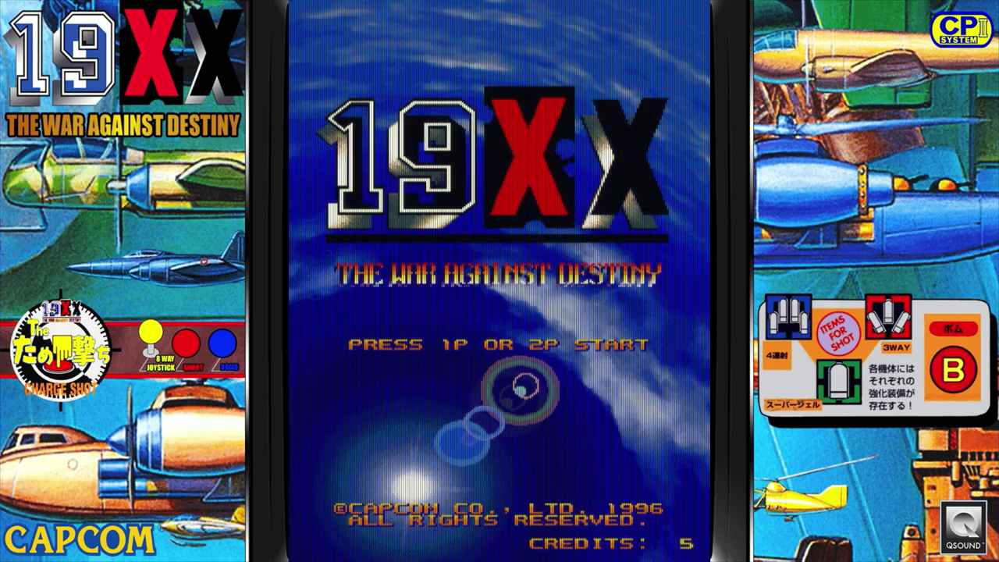
key("5")
key("1")
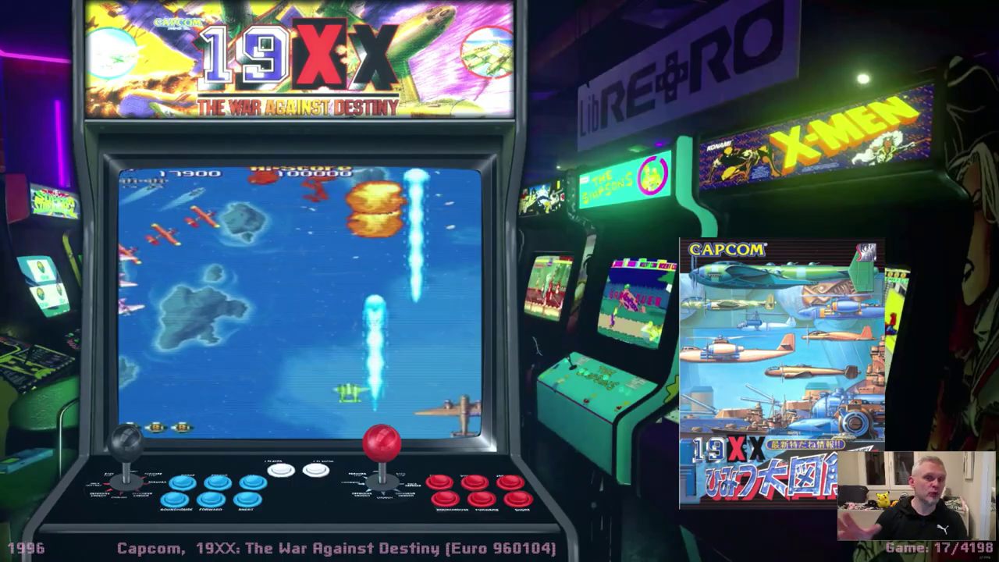
Step: Exit Attract-Mode, answering Si to the exit question
key("Escape")
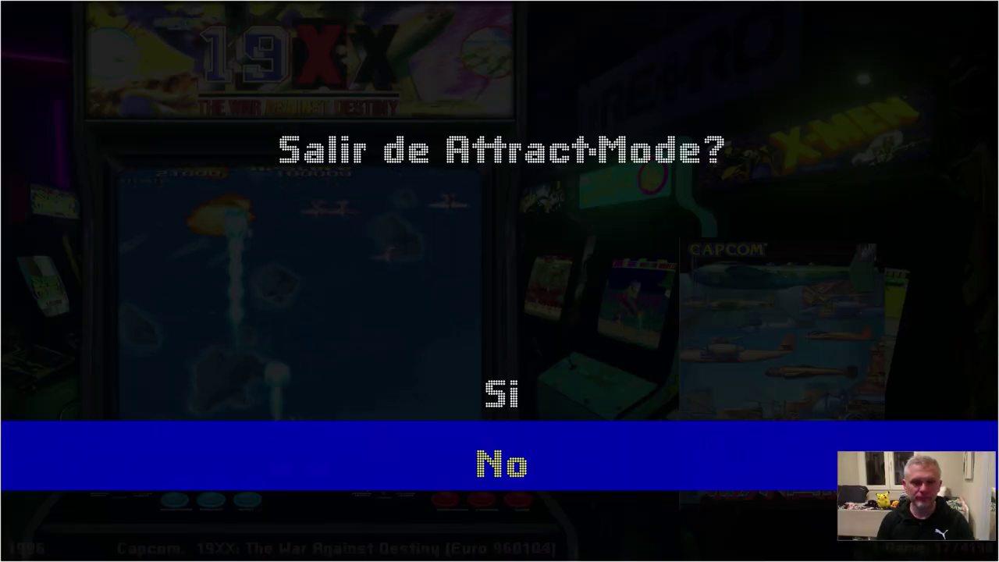
key("Up")
key("Return")
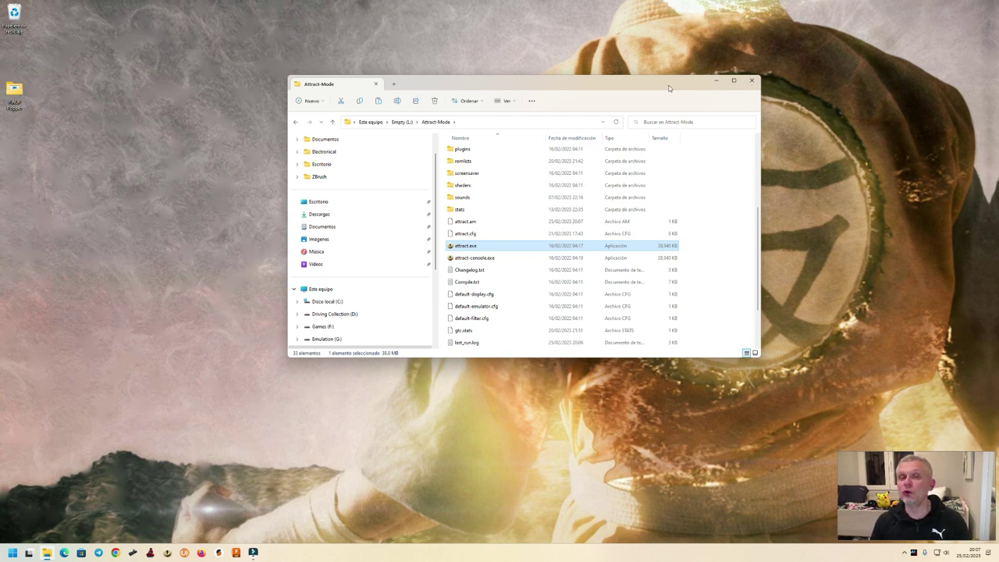
Step: Open the intro folder inside the Attract-Mode directory
scroll(530, 234, "up", 4)
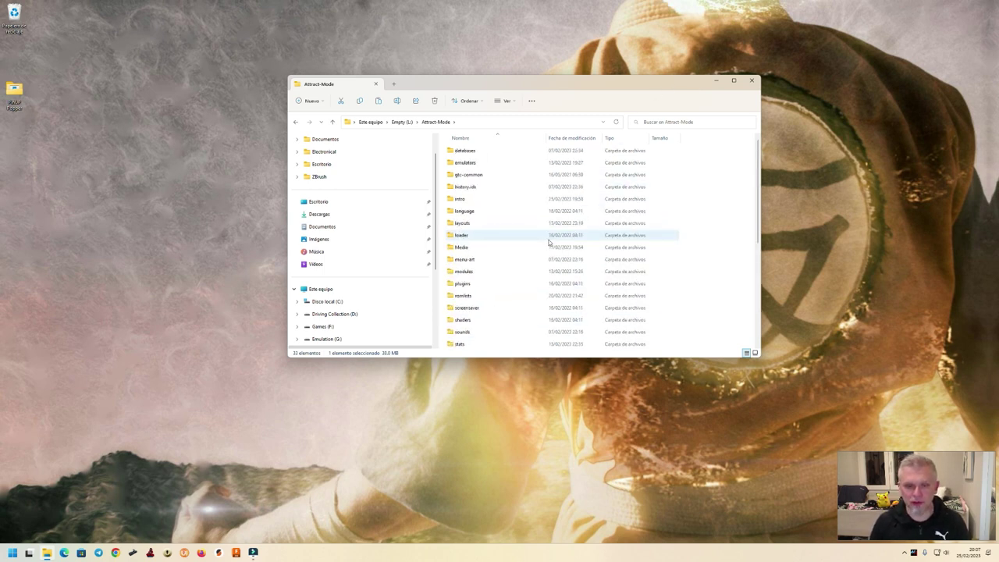
double_click(460, 200)
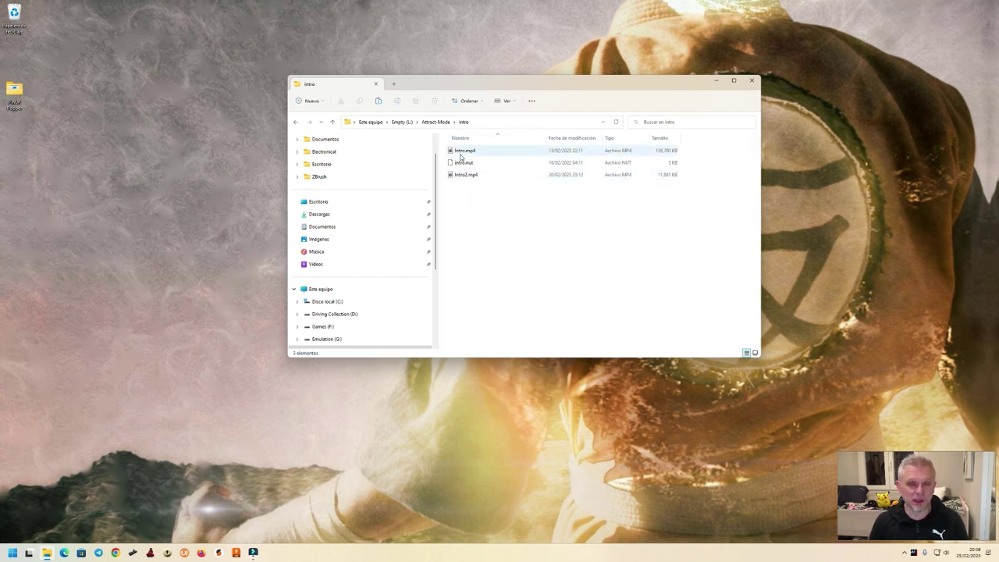
mouse_move(460, 153)
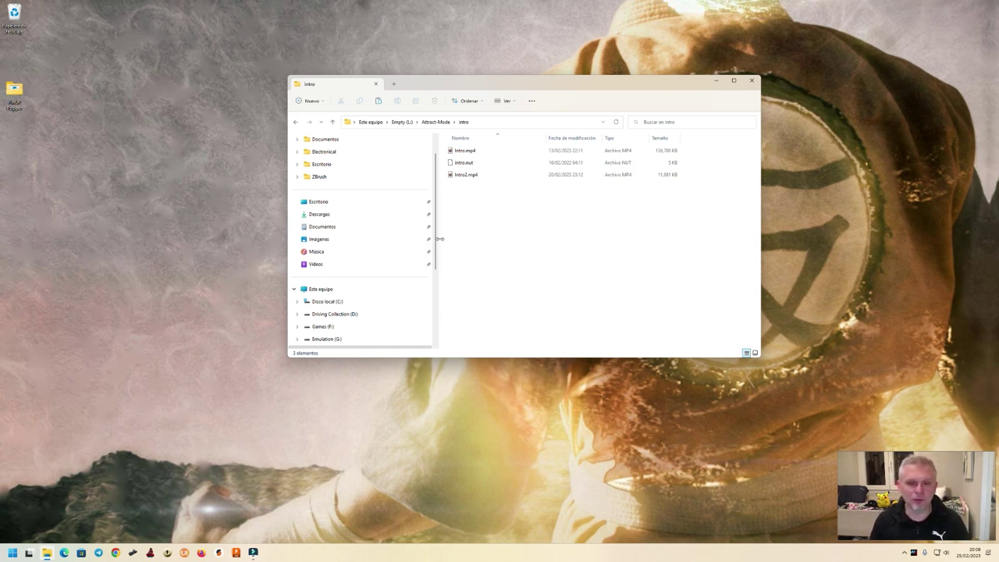
Step: Copy RENDER HD 1920x1080.mp4 from the Videos folder, opened in a separate tab, into Attract-Mode's intro folder
right_click(317, 266)
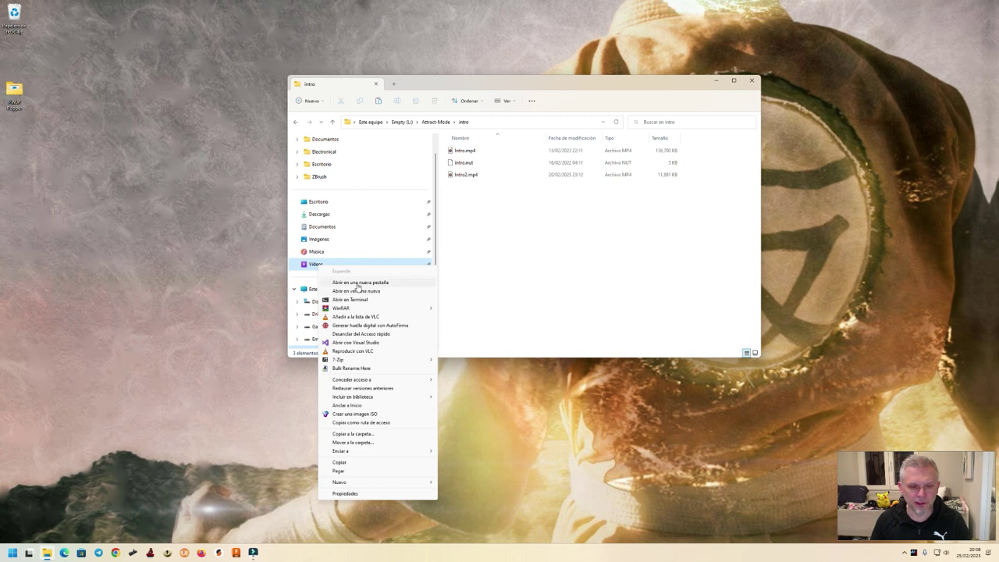
left_click(358, 283)
left_click(646, 165)
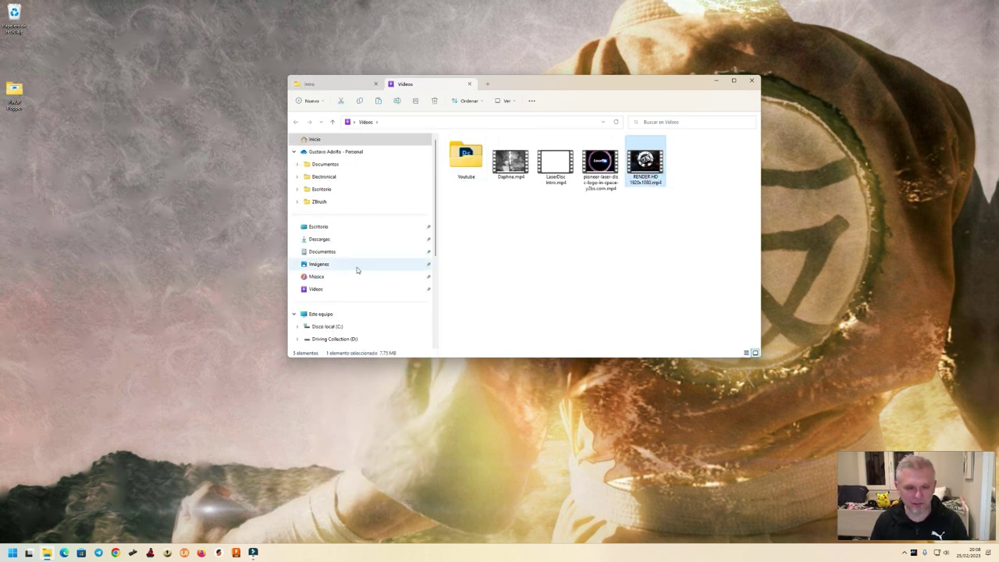
left_click(323, 85)
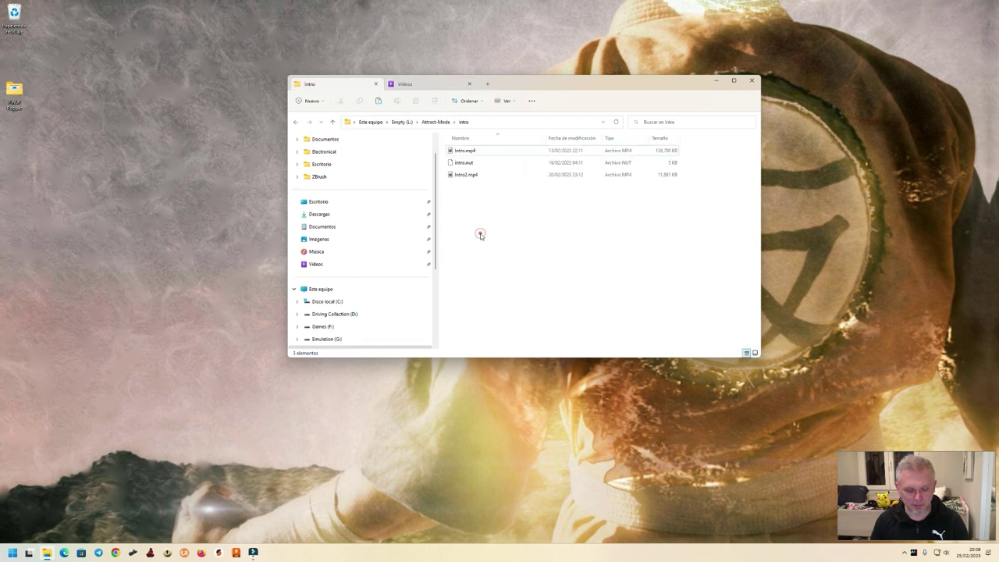
left_click(479, 233)
key("ctrl+v")
Step: Rename the pasted video as IntroGus.mp4
key("F2")
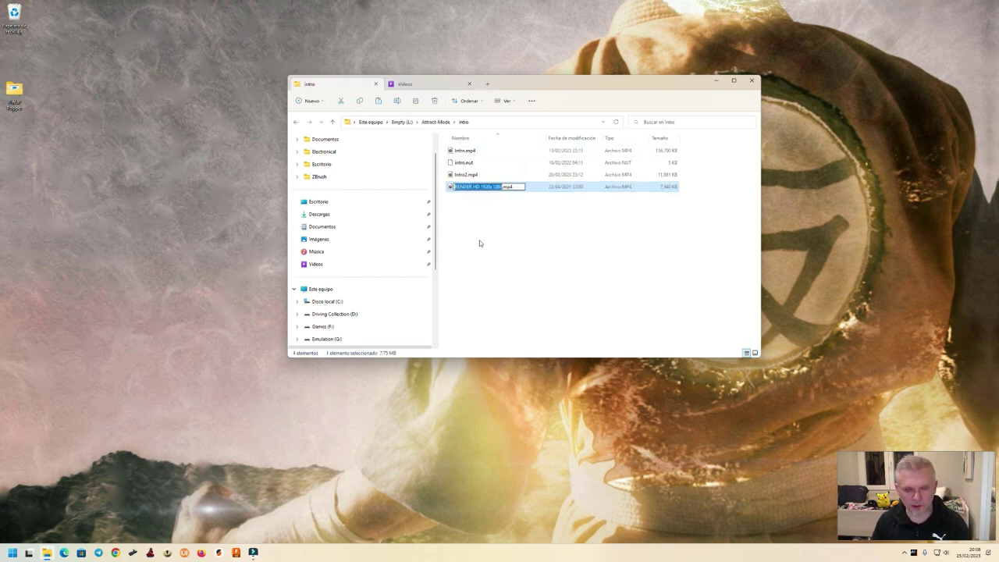
type("Intro")
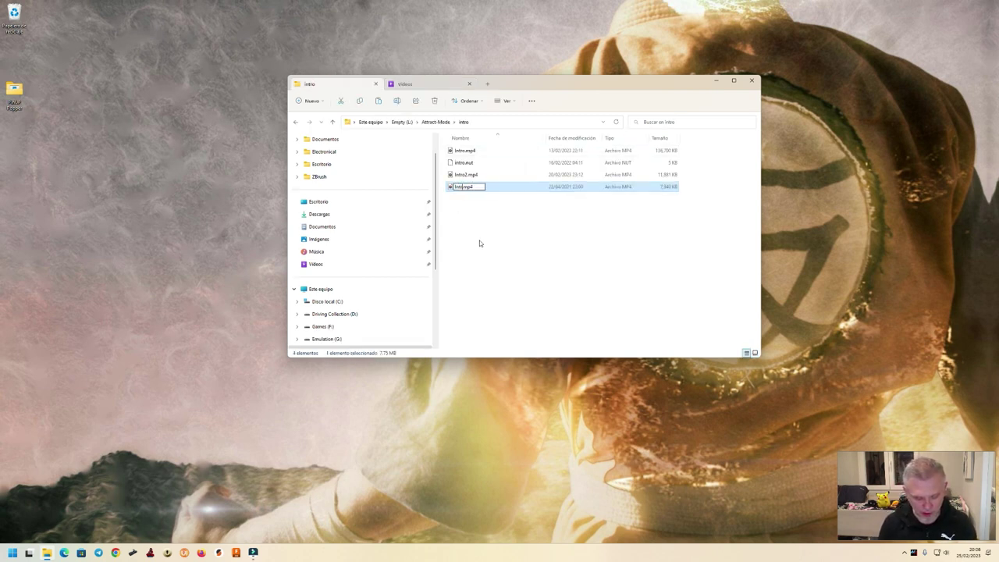
type("Gu")
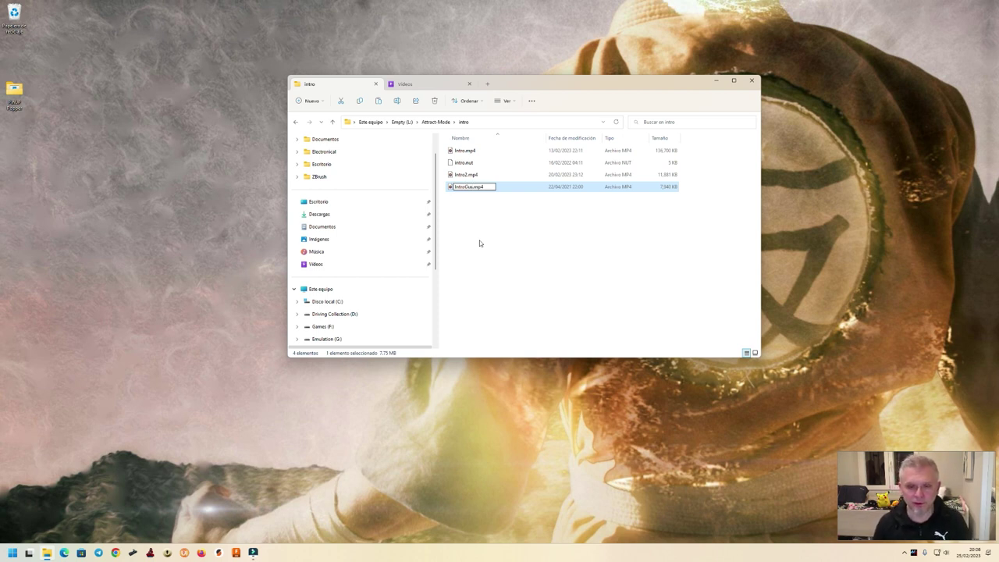
type("s")
key("Return")
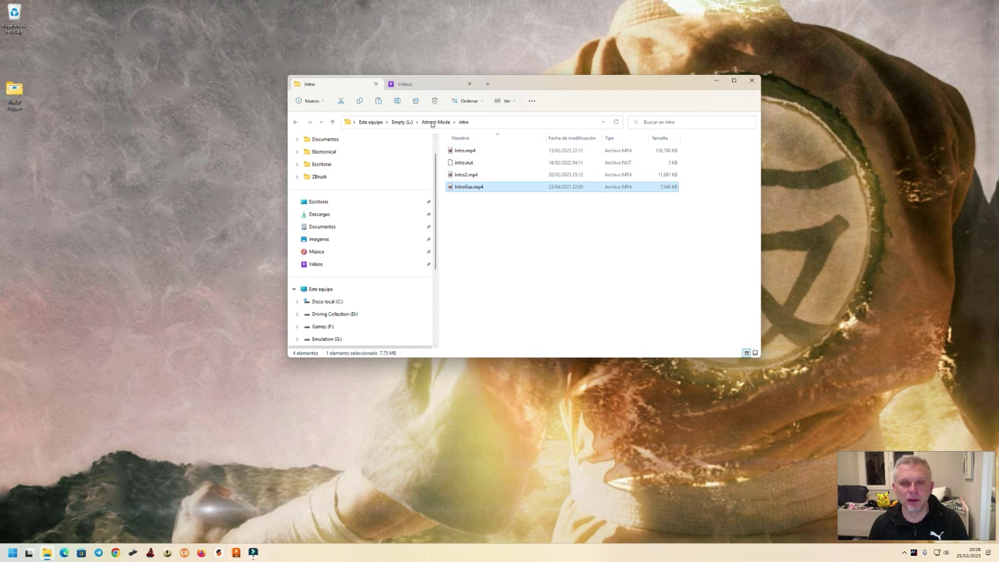
Step: Launch attract.exe from the Attract-Mode folder and open the Intro settings in its configuration
left_click(436, 122)
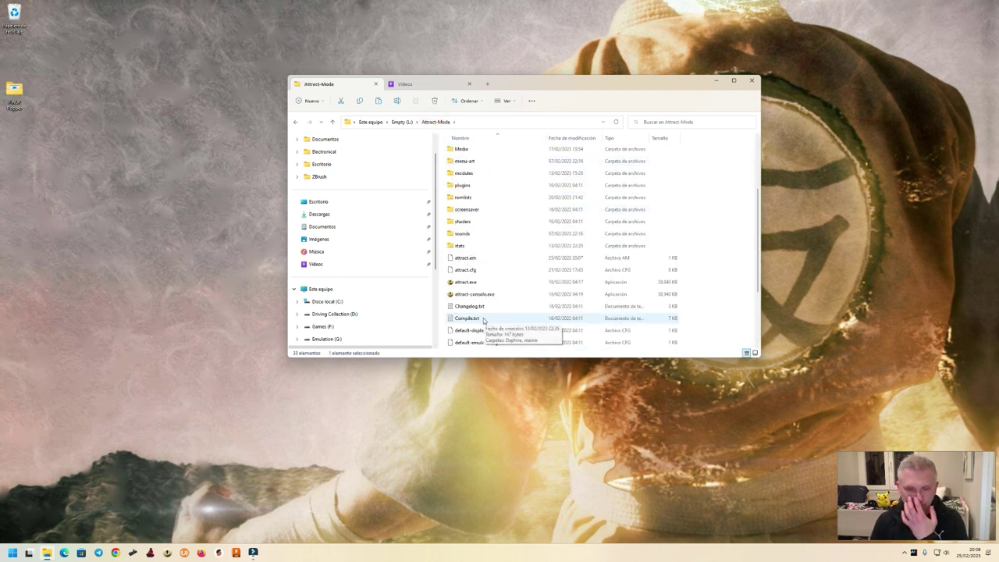
double_click(465, 282)
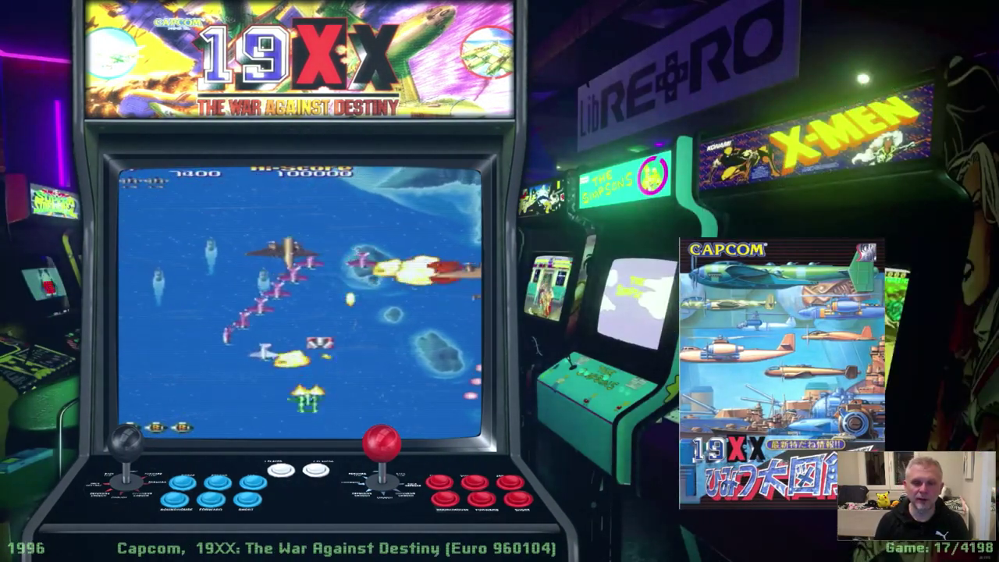
key("Tab")
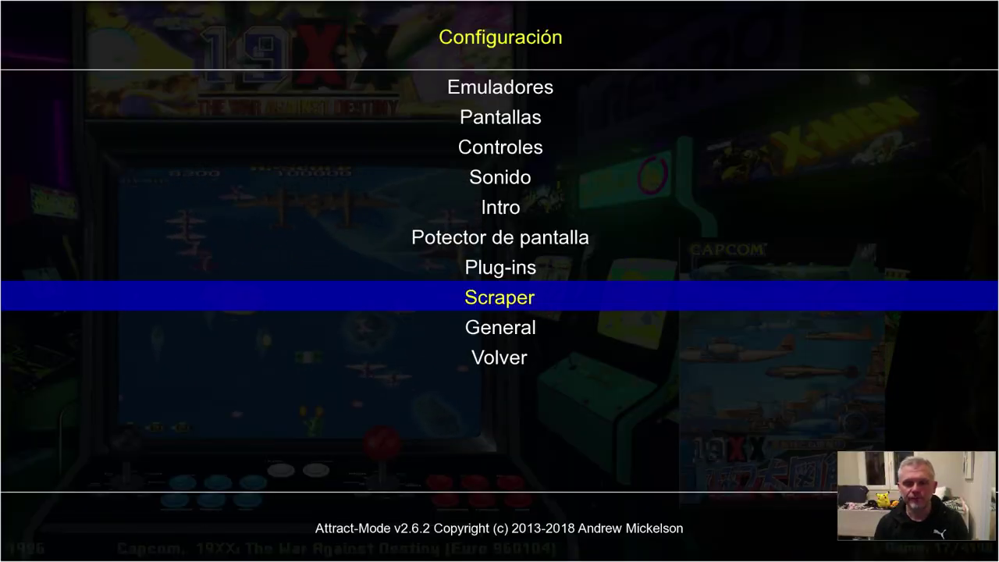
key("Up")
key("Up")
key("Up")
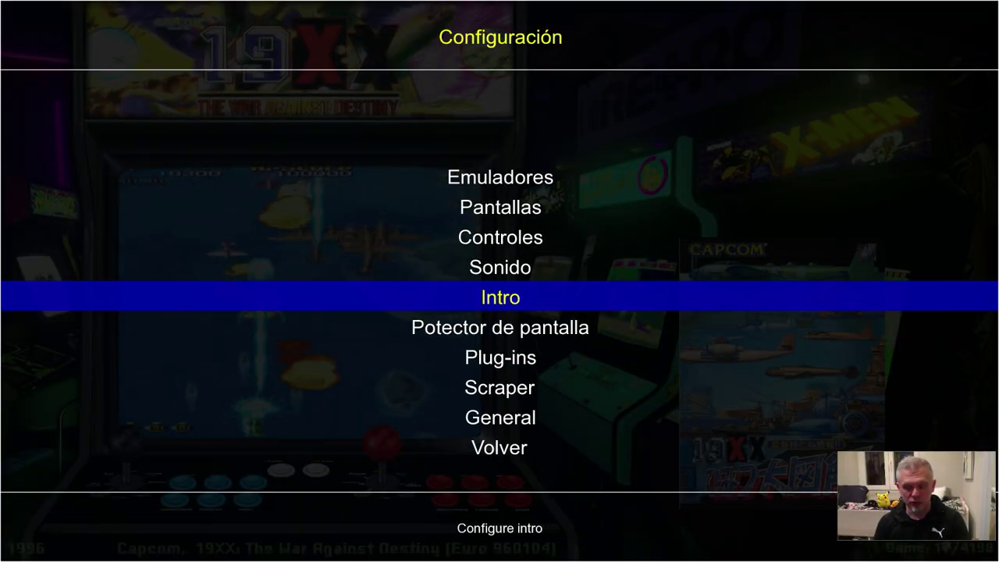
key("Return")
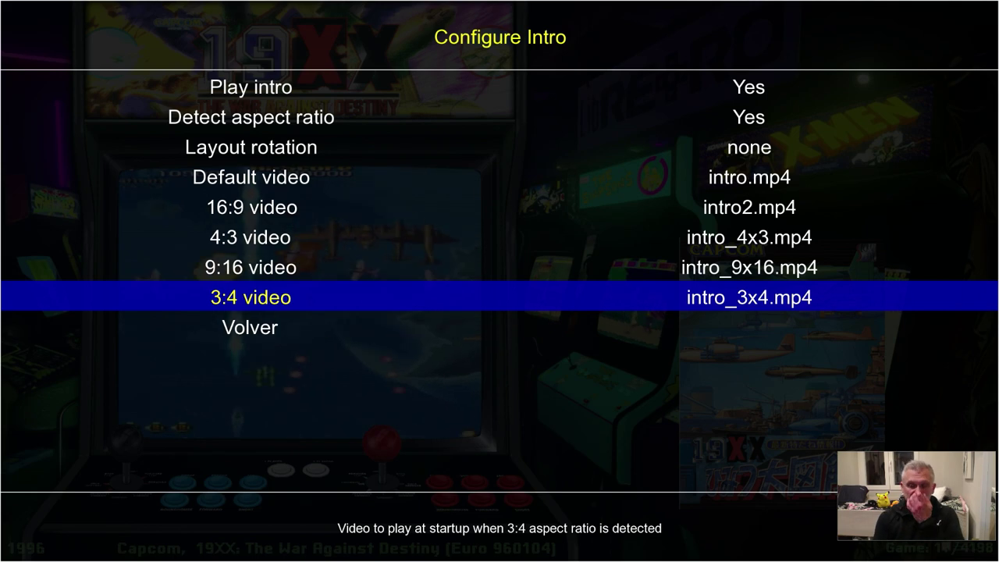
Step: Review the intro options, from Play intro and Detect aspect ratio through the video files assigned to each aspect ratio
key("Up")
key("Up")
key("Up")
key("Up")
key("Up")
key("Up")
key("Up")
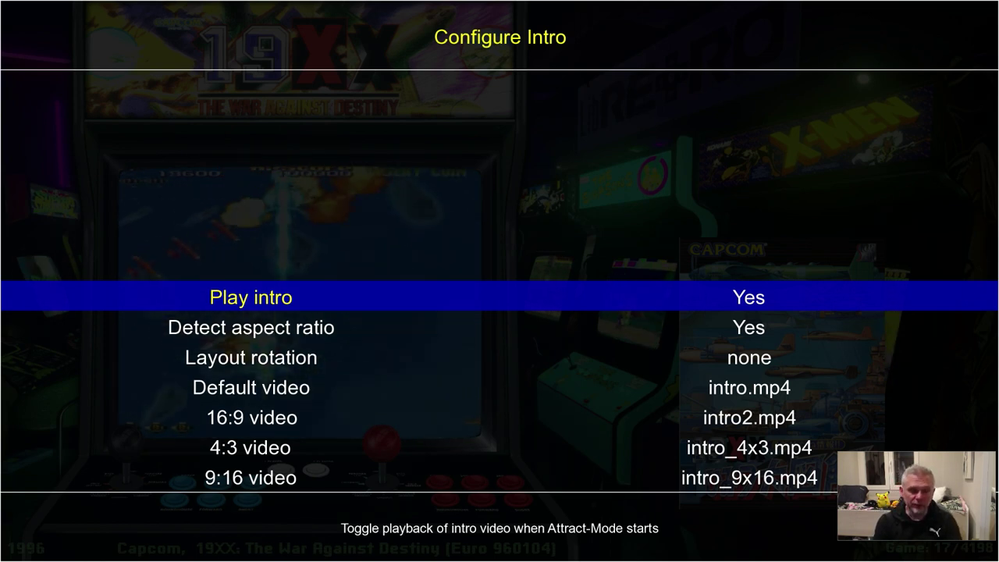
key("Down")
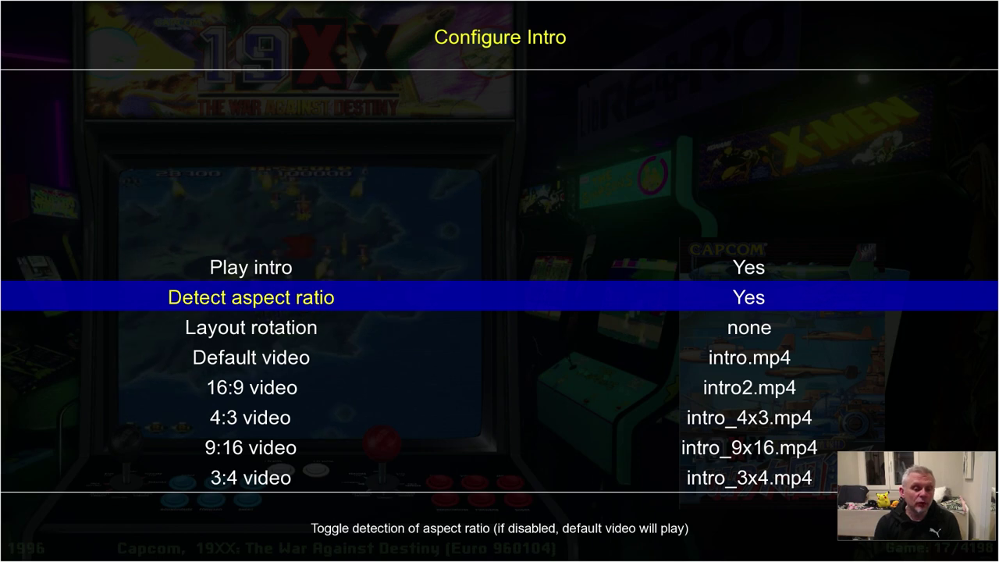
key("Down")
key("Down")
key("Down")
key("Down")
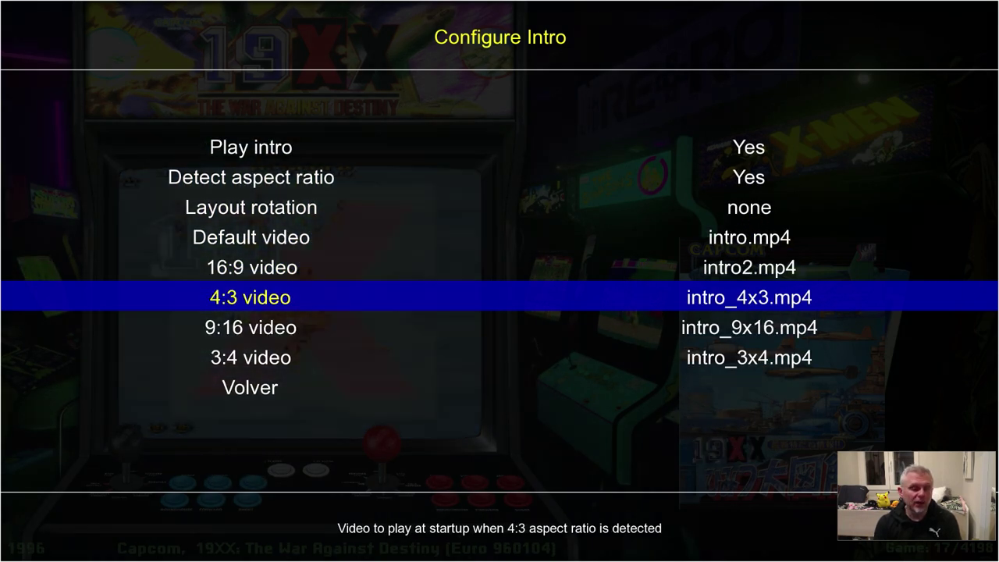
key("Up")
key("Down")
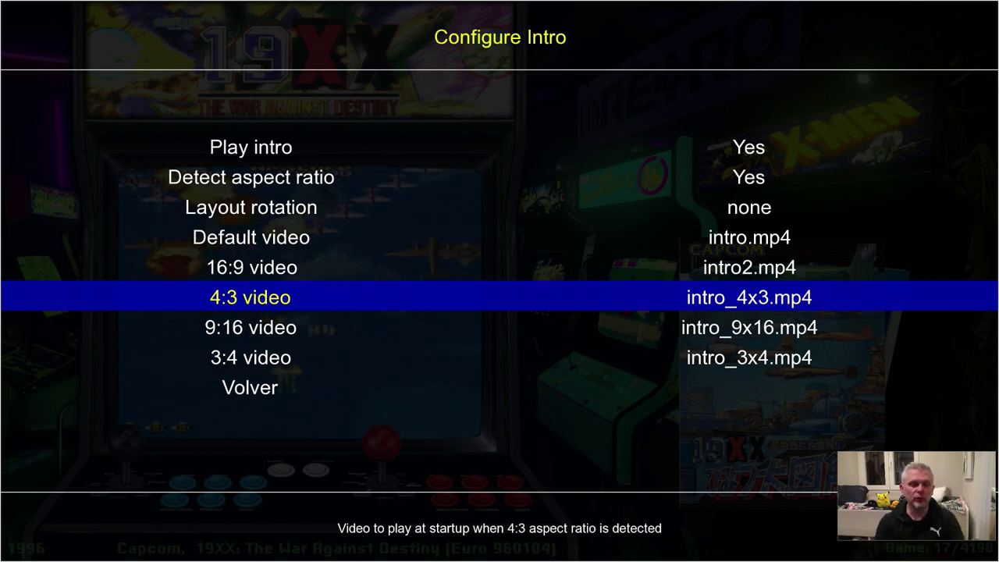
key("Down")
key("Down")
key("Up")
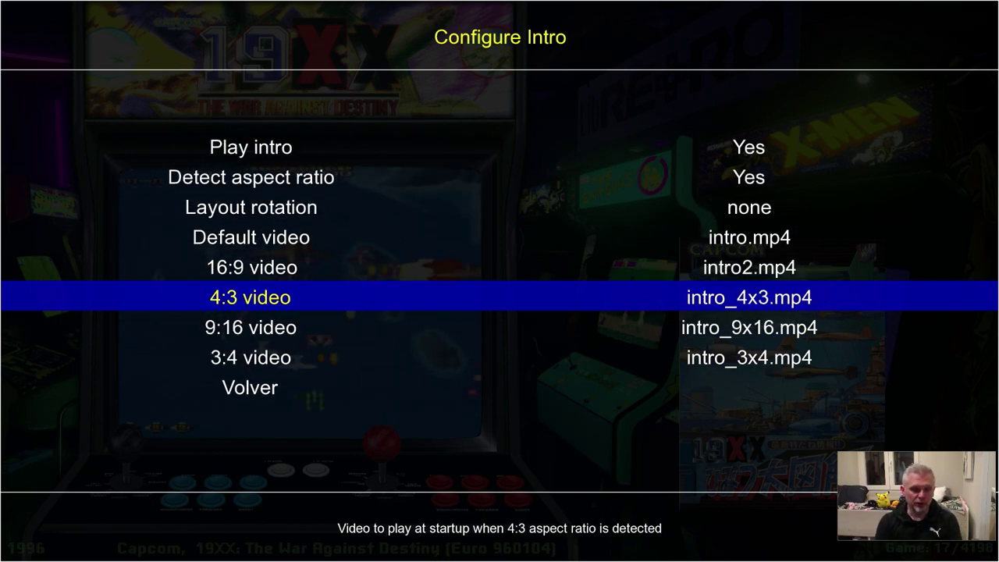
Step: Set the Default video in the Intro settings to introGus.mp4
key("Up")
key("Up")
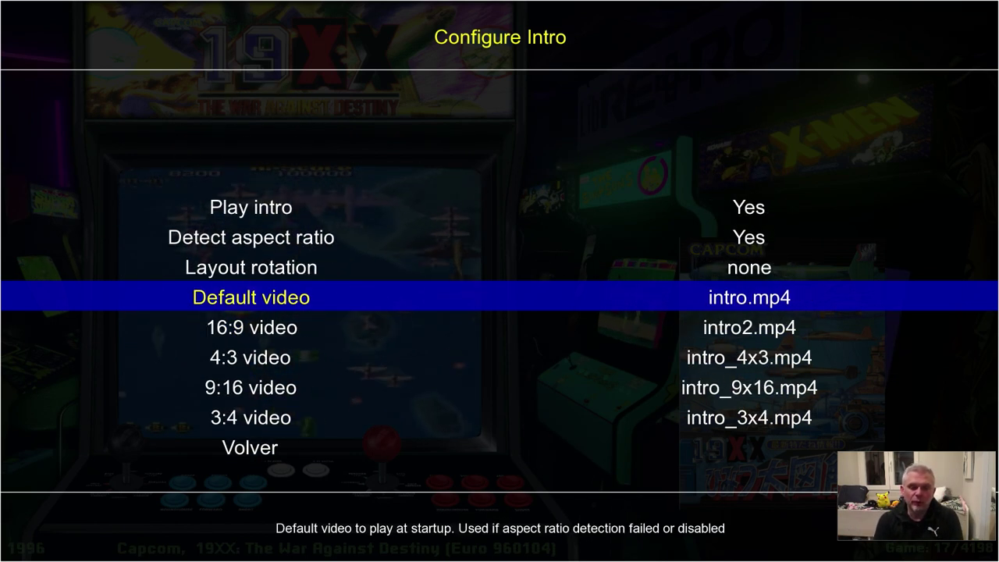
key("Return")
key("Left")
key("Left")
key("Left")
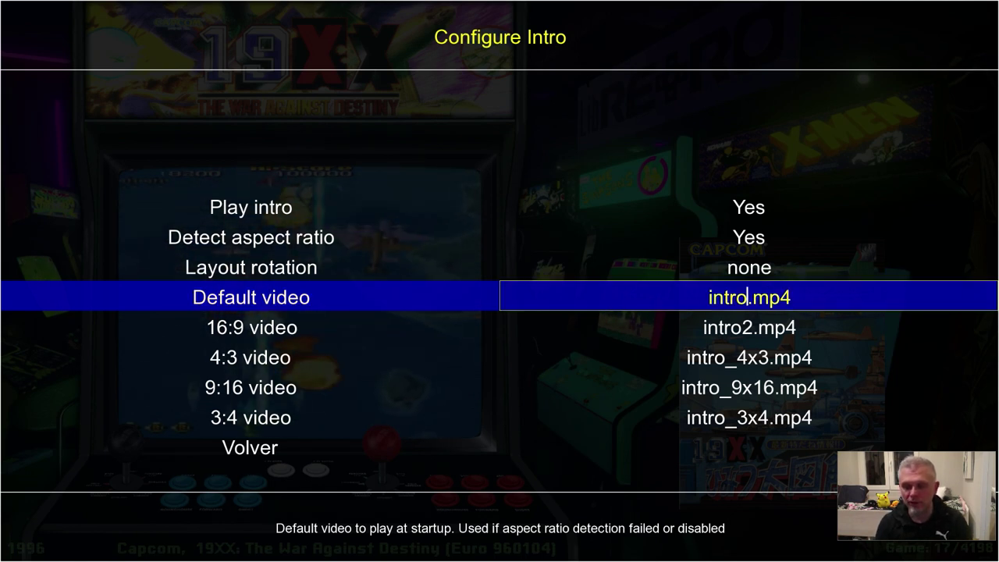
type("Gus")
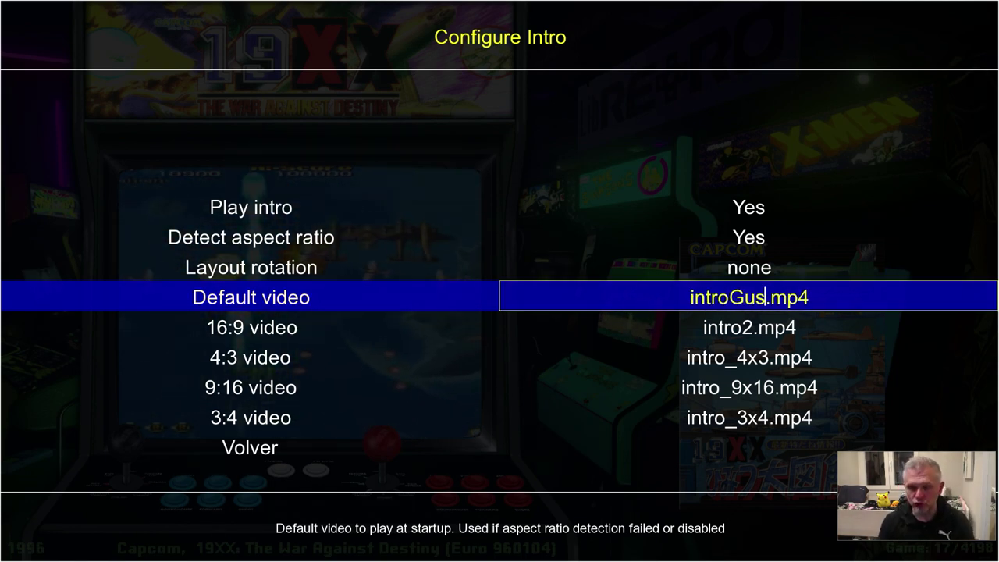
key("Return")
Step: Set the 16:9 video to introGus.mp4
key("Up")
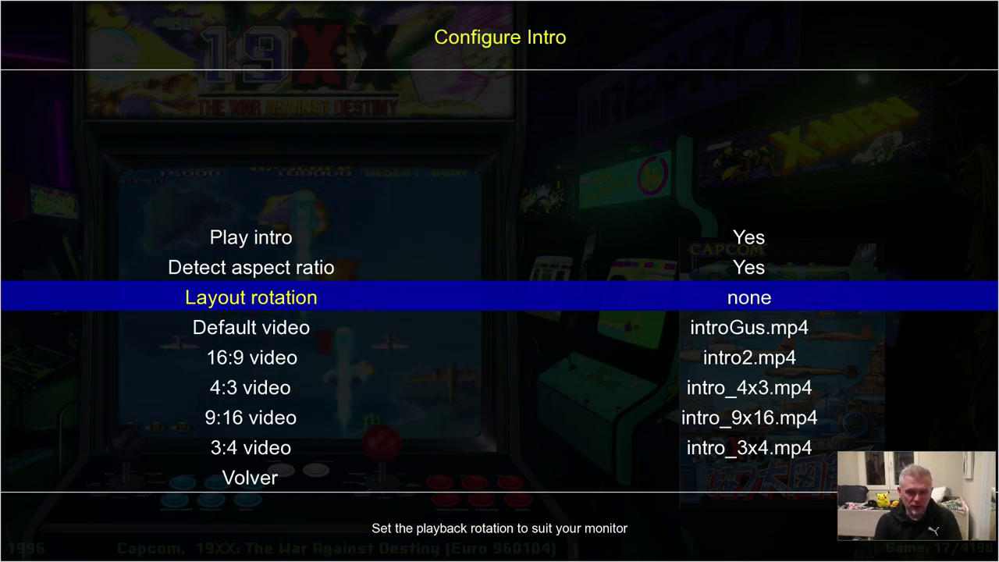
key("Up")
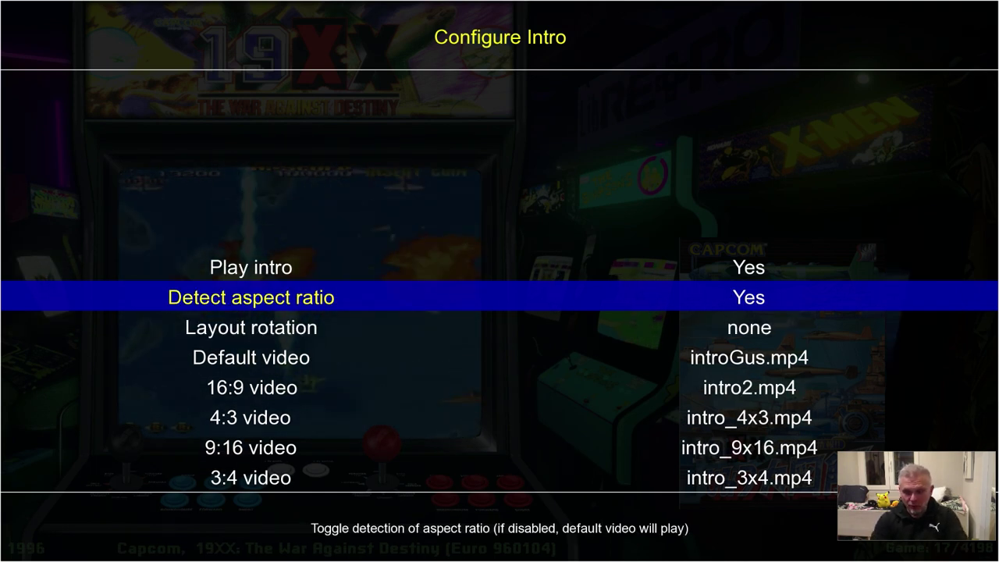
key("Down")
key("Down")
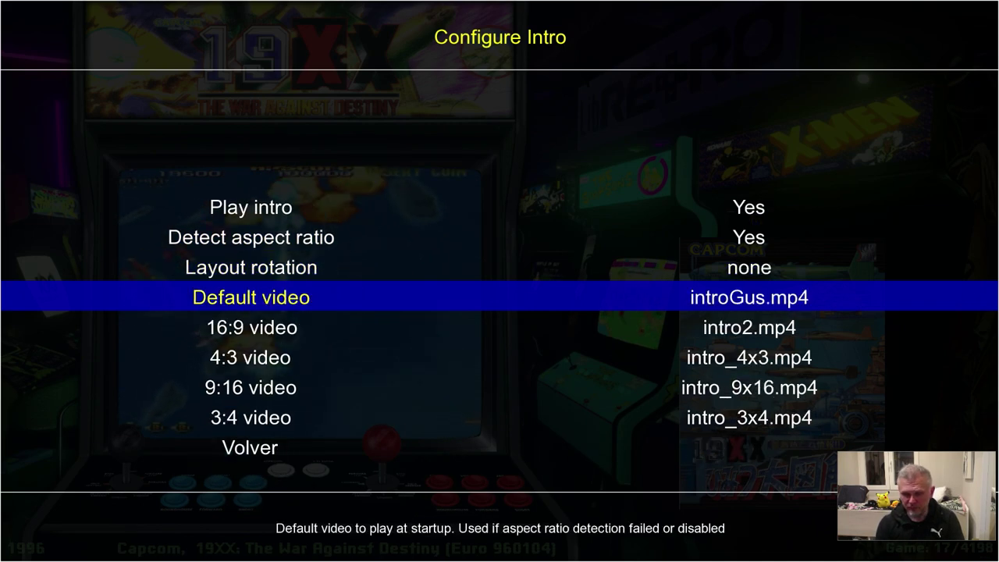
key("Down")
key("Return")
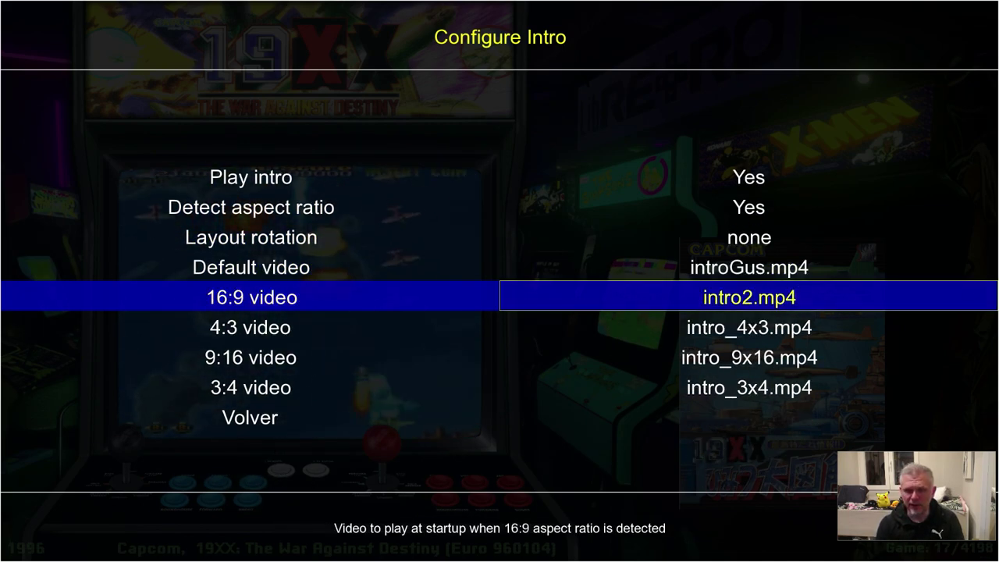
key("BackSpace")
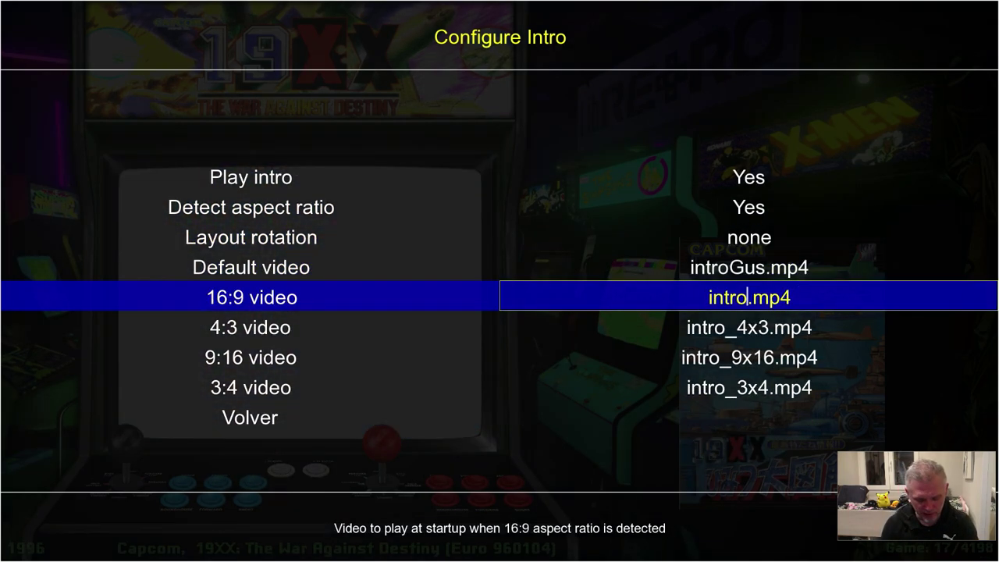
type("Gus")
key("Return")
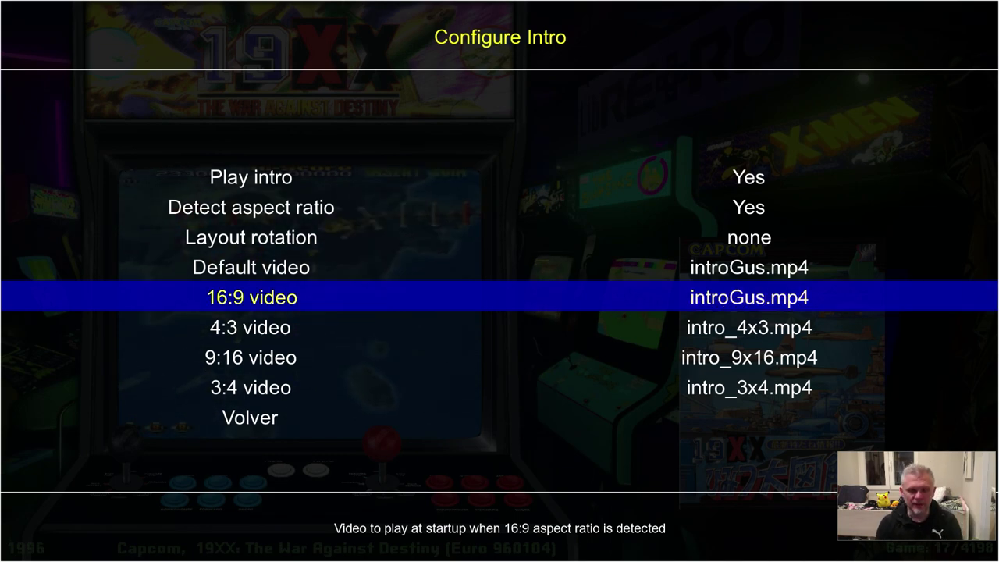
Step: Leave the Intro settings and return to the main configuration
key("Up")
key("Up")
key("Down")
key("Down")
key("Down")
key("Down")
key("Down")
key("Down")
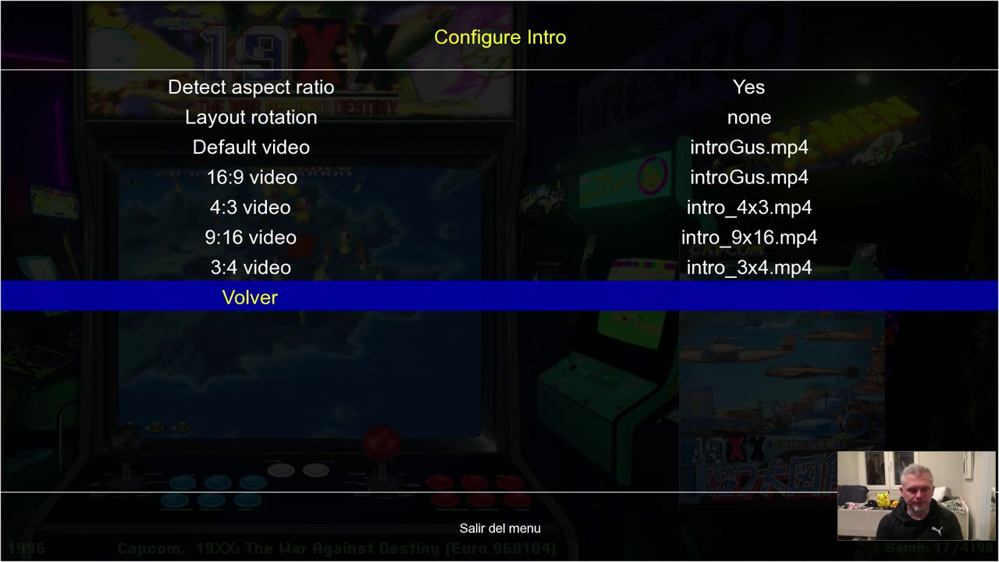
key("Return")
Step: Close the configuration and exit Attract-Mode, confirming with Si
key("Down")
key("Down")
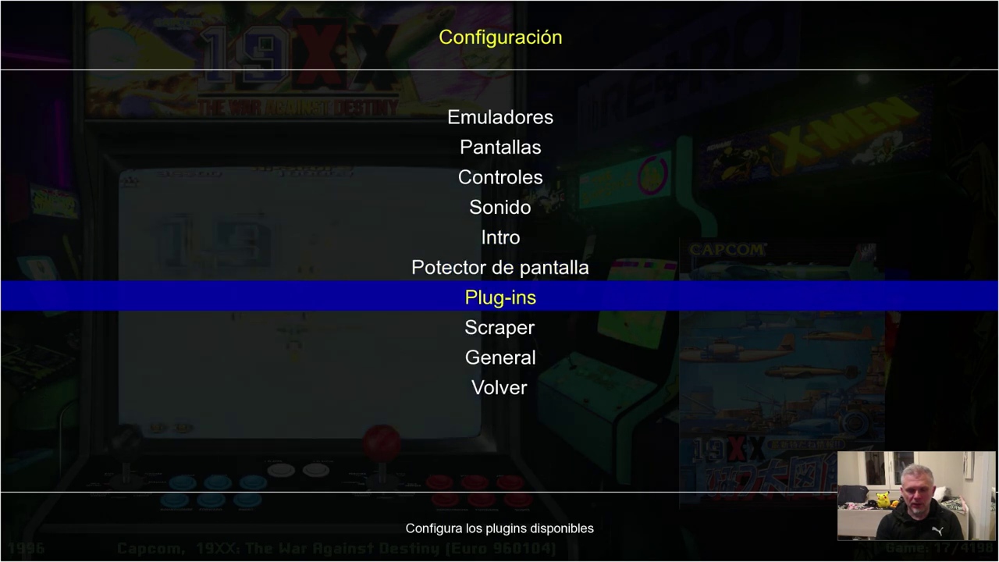
key("Down")
key("Down")
key("Down")
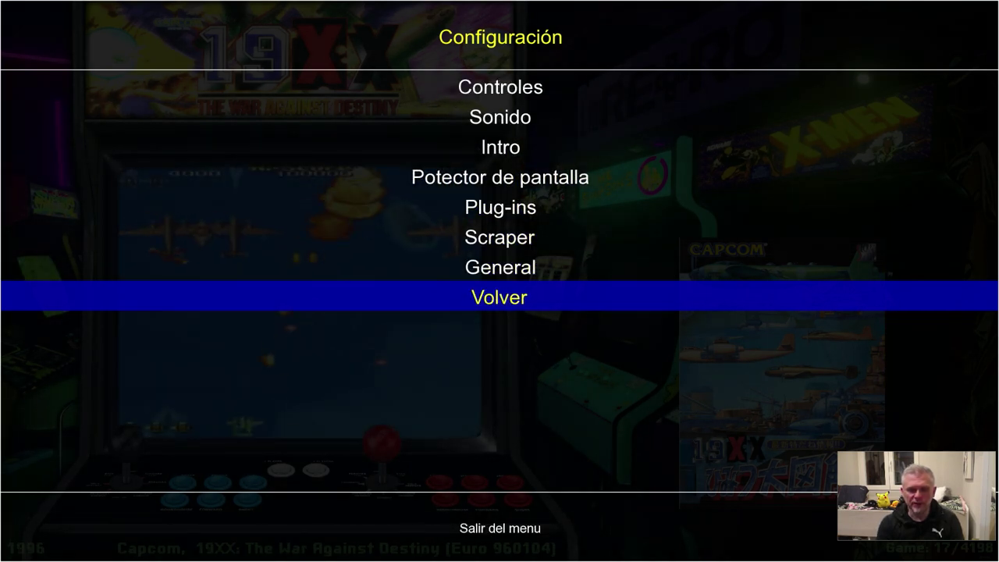
key("Return")
key("Escape")
key("Up")
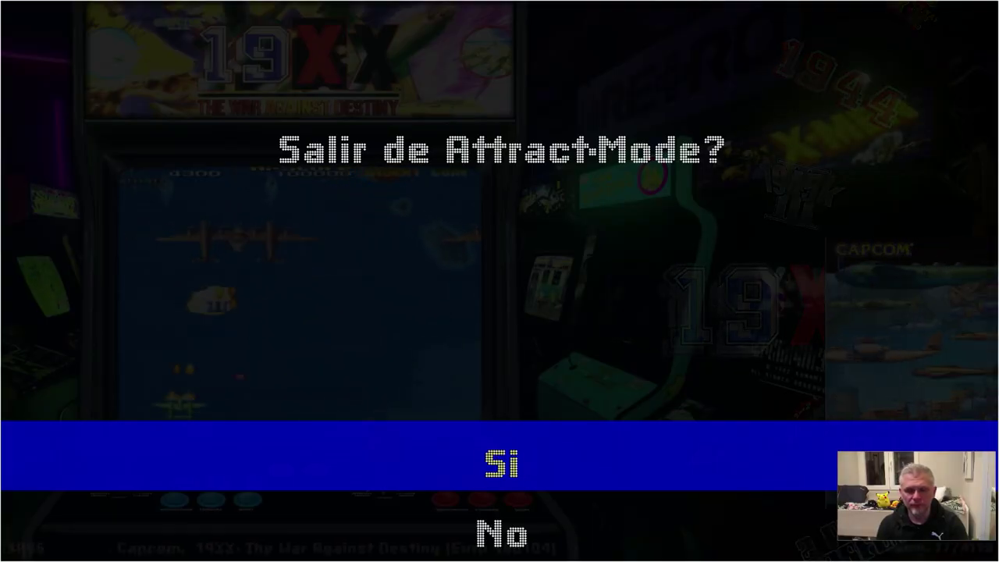
key("Return")
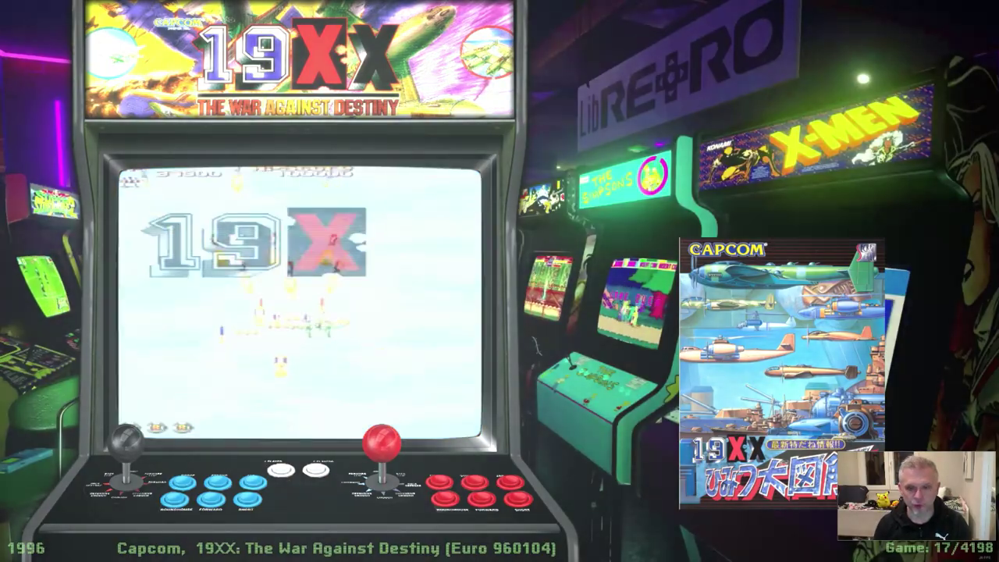
Step: Set Startup Mode to Show Displays Menu in the General configuration
key("Tab")
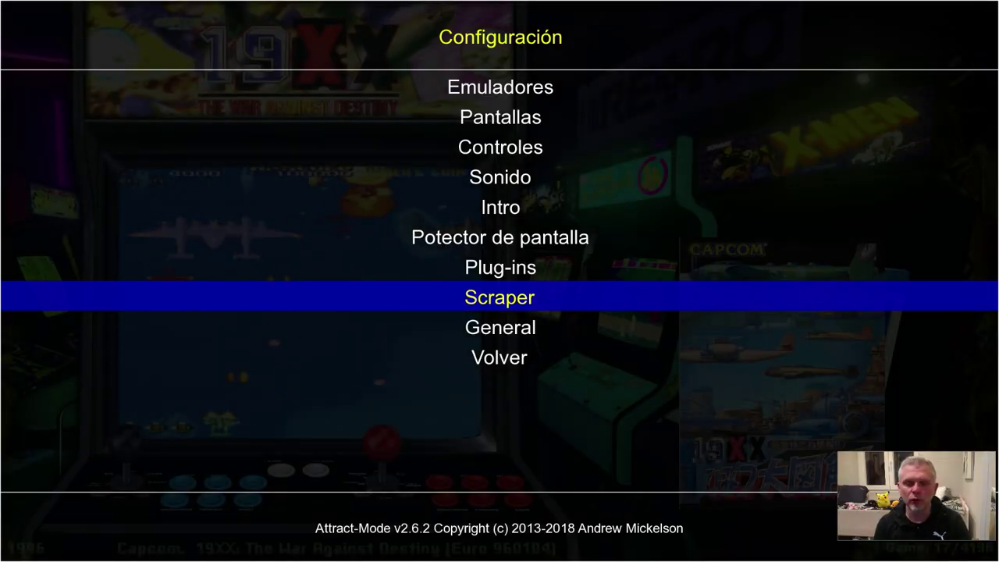
key("Down")
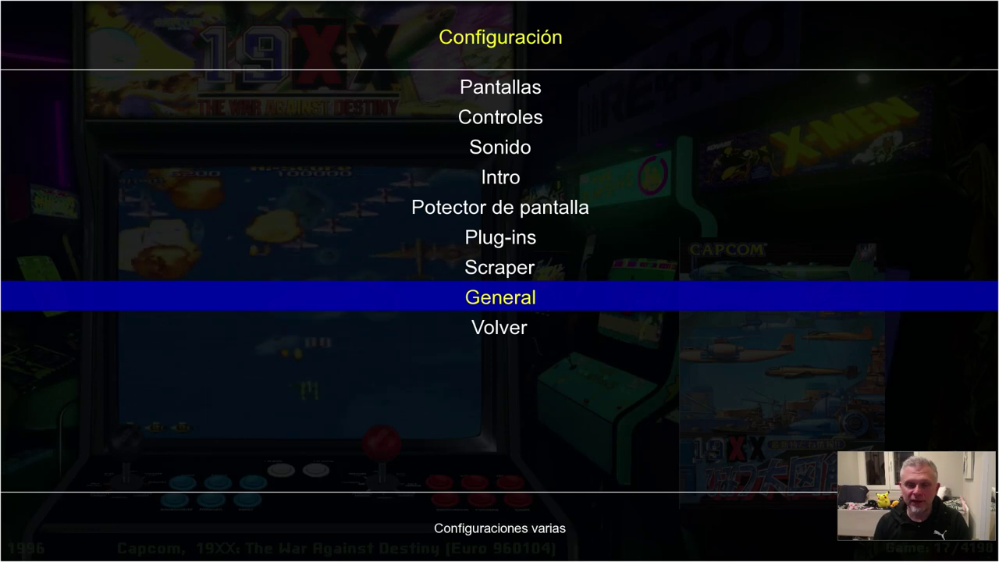
key("Return")
key("Up")
key("Up")
key("Up")
key("Up")
key("Up")
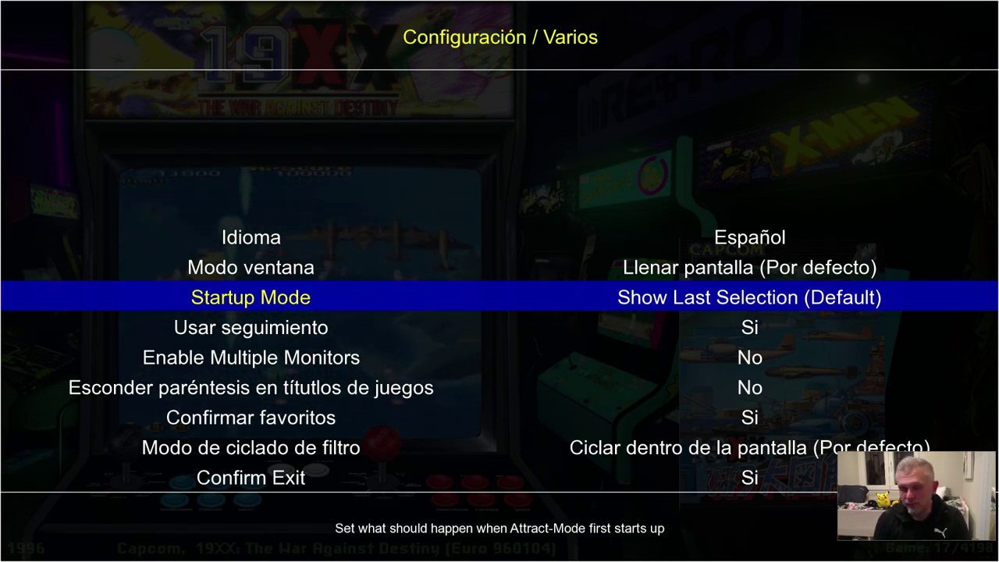
key("Return")
key("Right")
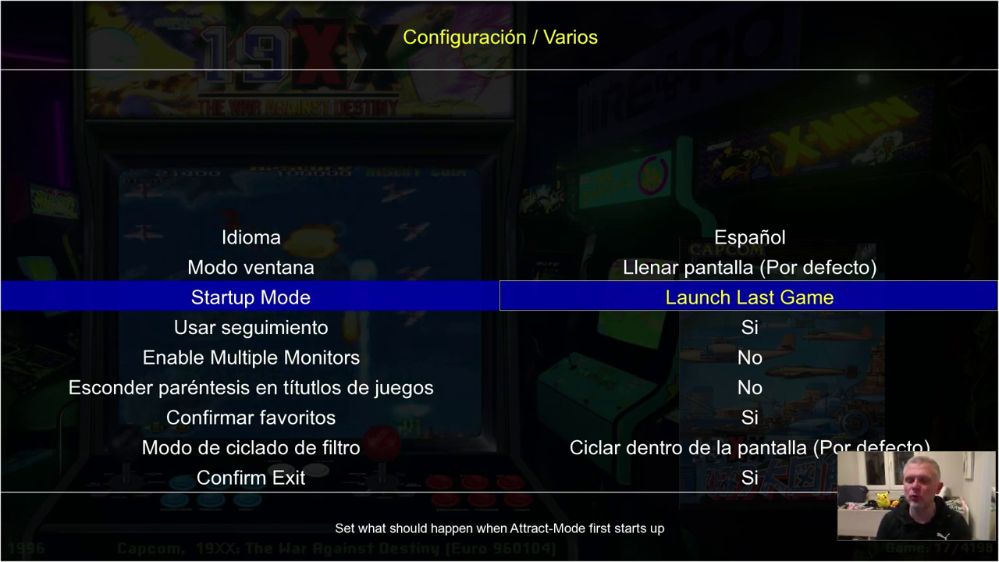
key("Right")
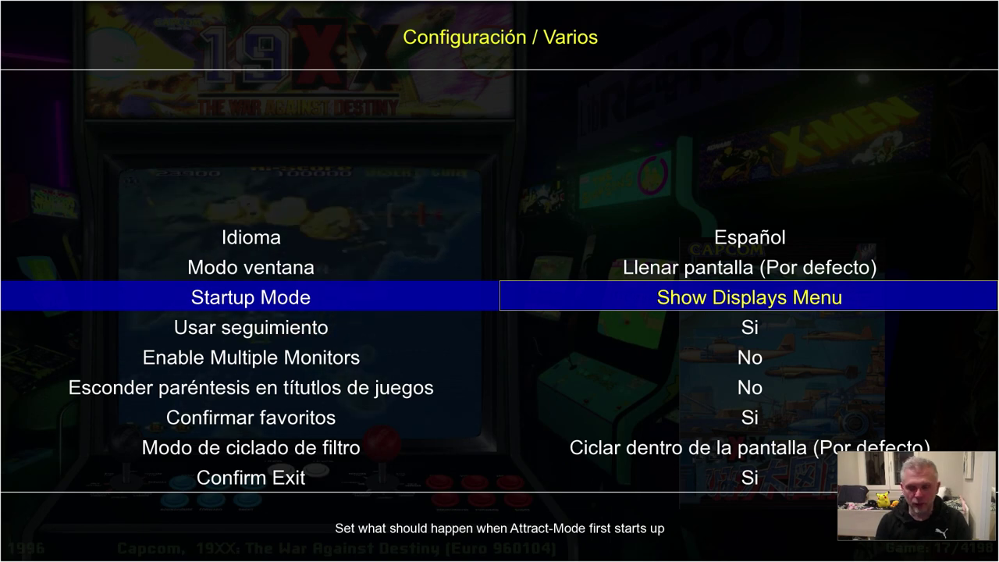
Step: Review the remaining General options from Usar seguimiento through Hide Console
key("Down")
key("Down")
key("Down")
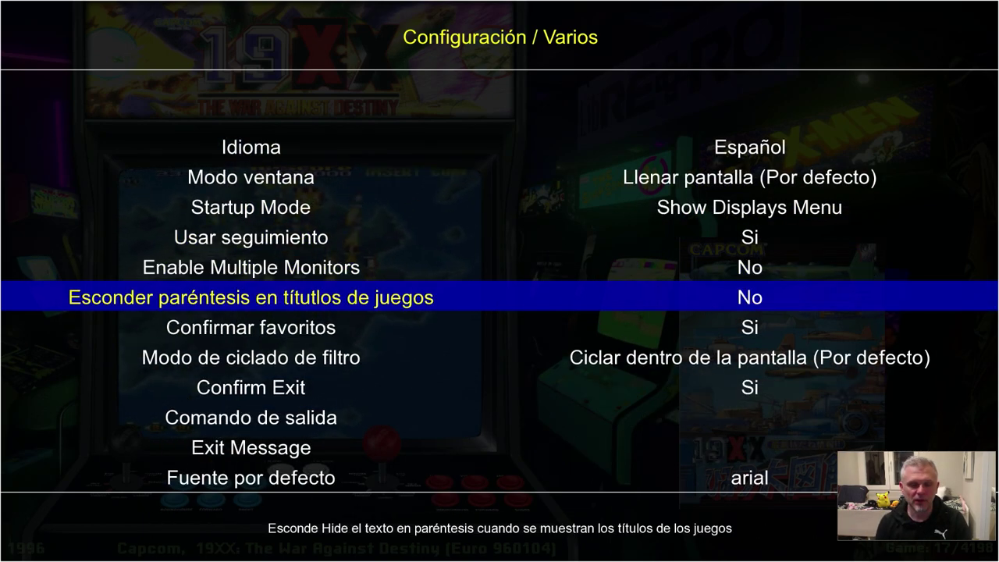
key("Down")
key("Down")
key("Down")
key("Down")
key("Down")
key("Down")
key("Down")
key("Down")
key("Down")
key("Down")
key("Down")
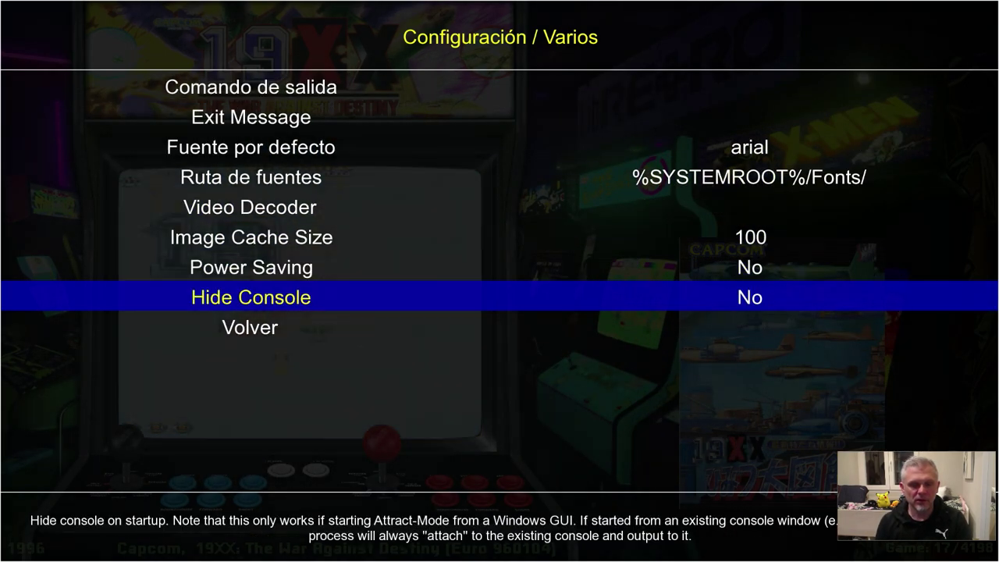
Step: Leave the configuration and open the Displays Menu
key("Escape")
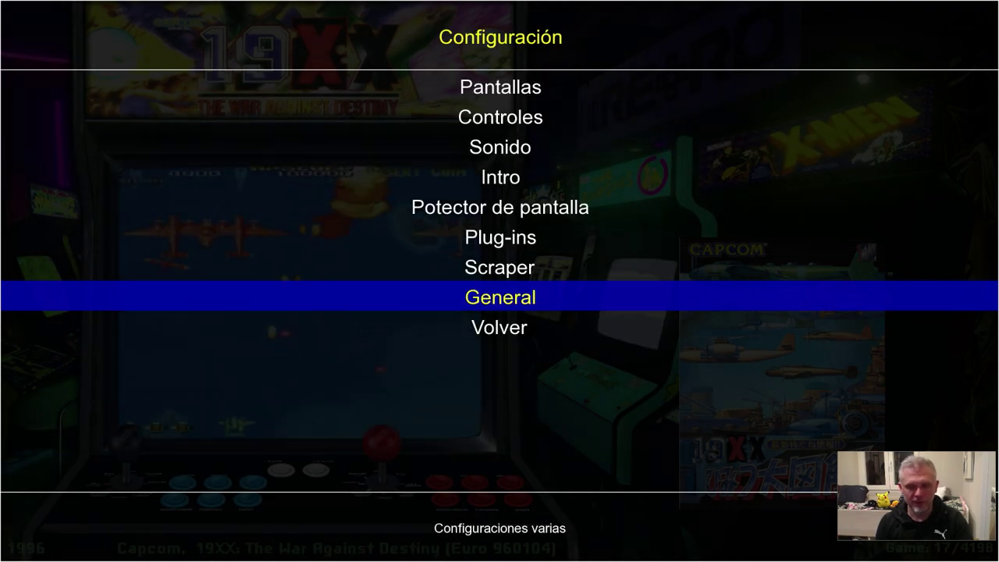
key("Escape")
key("Escape")
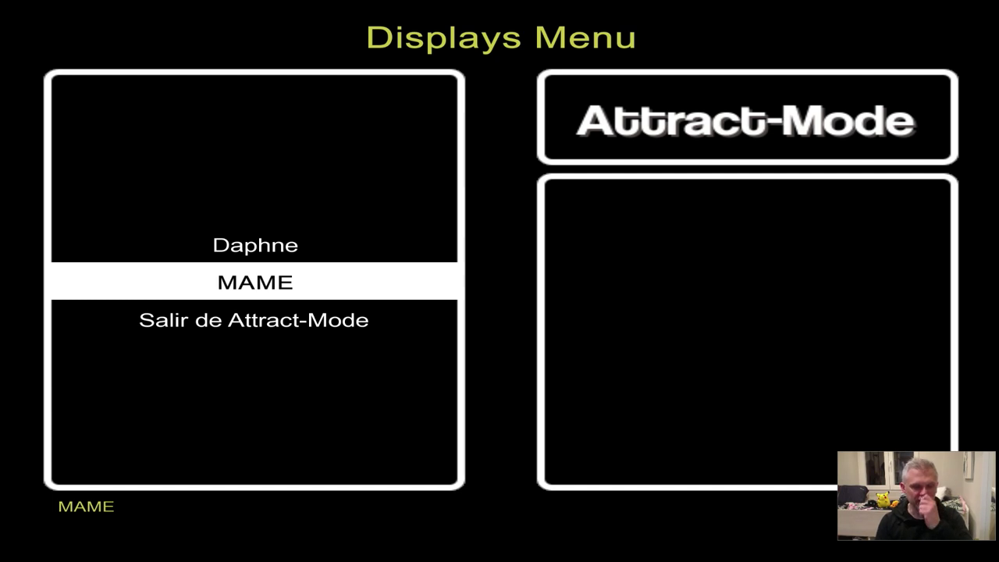
Step: Examine the entries of the Displays Menu: Daphne, MAME and Salir de Attract-Mode
key("Up")
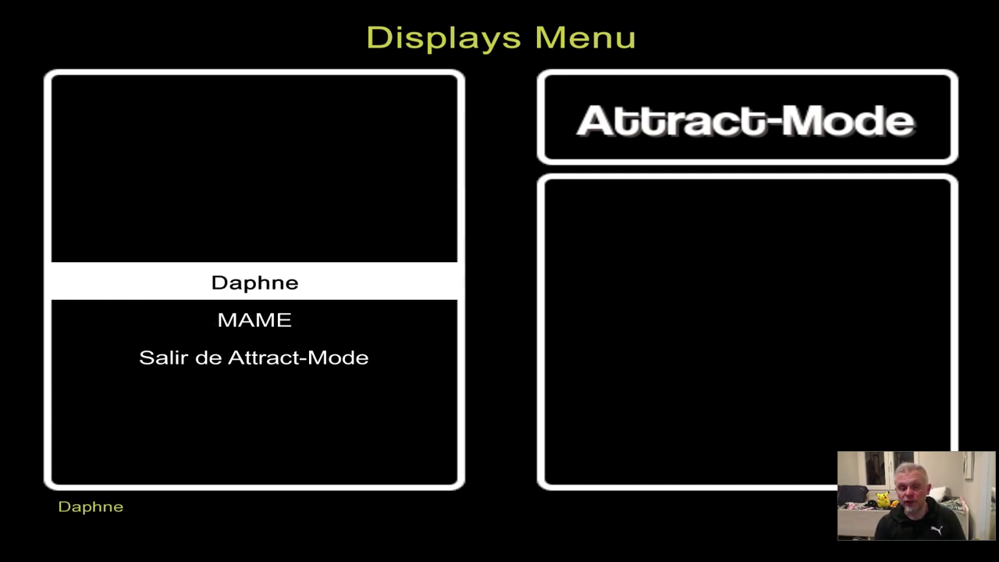
key("Down")
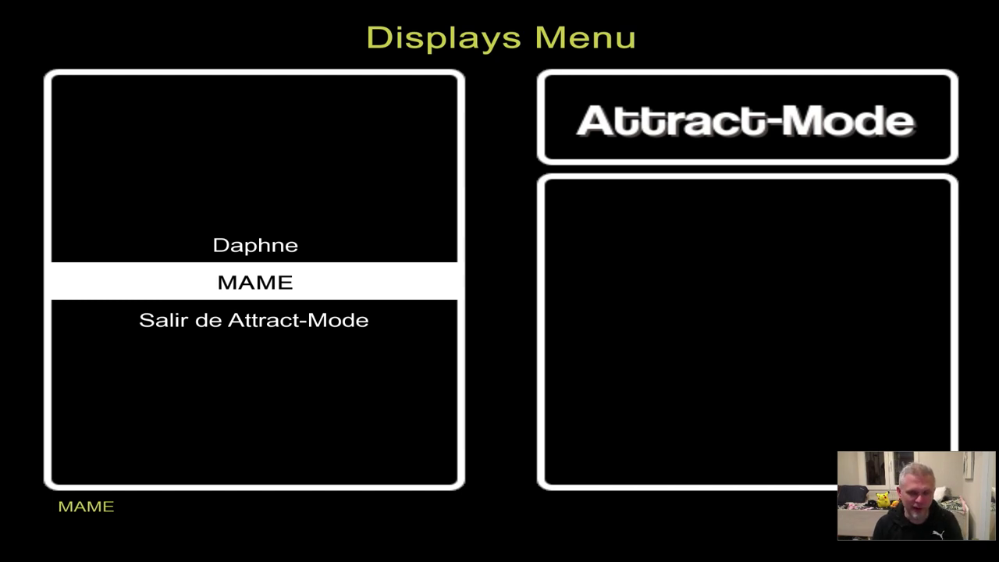
key("Up")
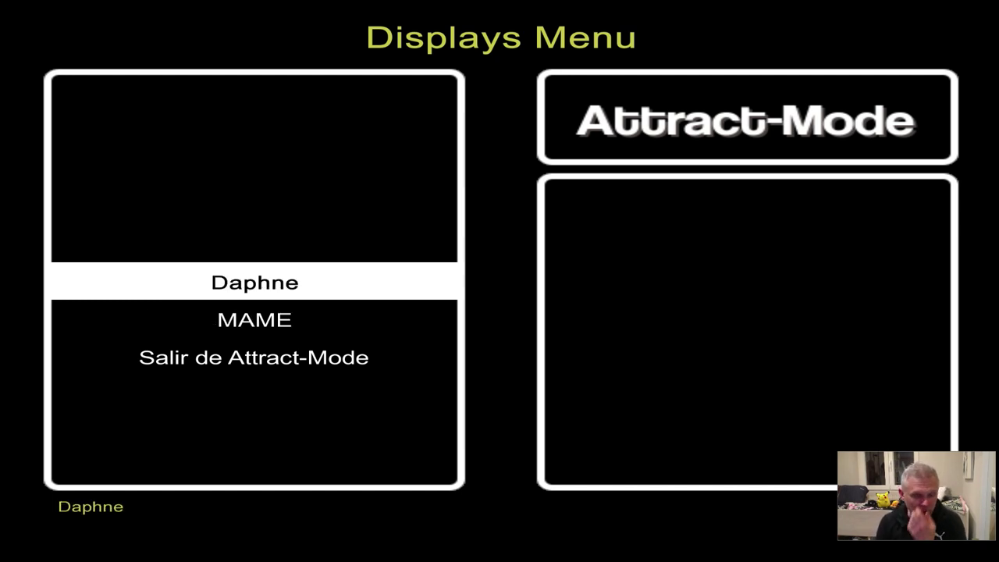
key("Down")
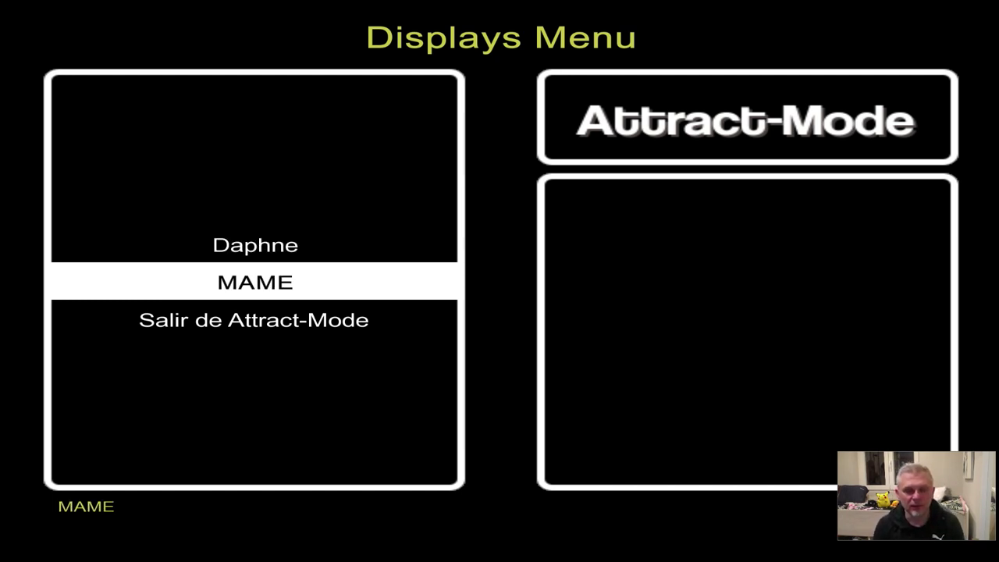
key("Up")
key("Down")
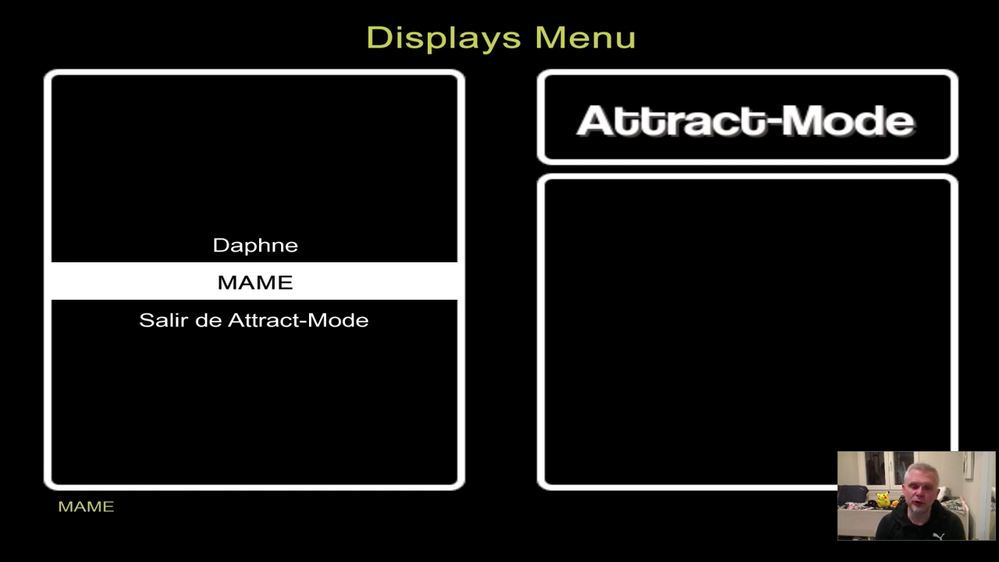
key("Up")
key("Down")
key("Up")
key("Down")
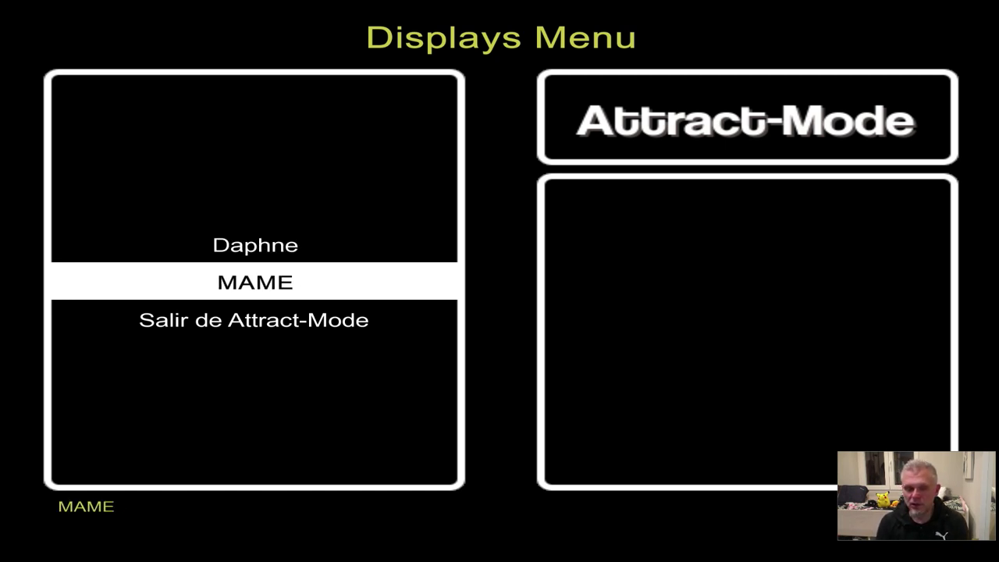
key("Down")
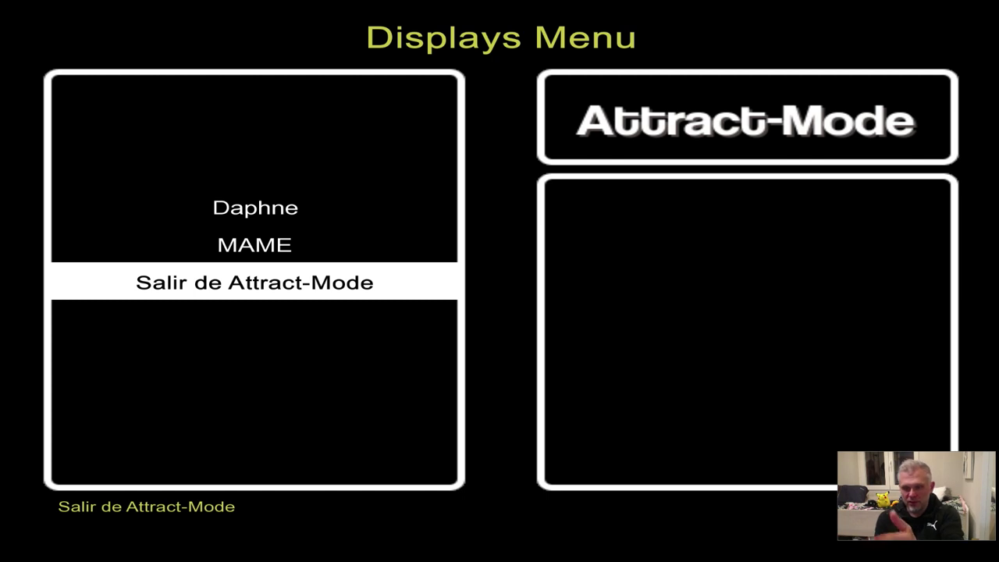
key("Up")
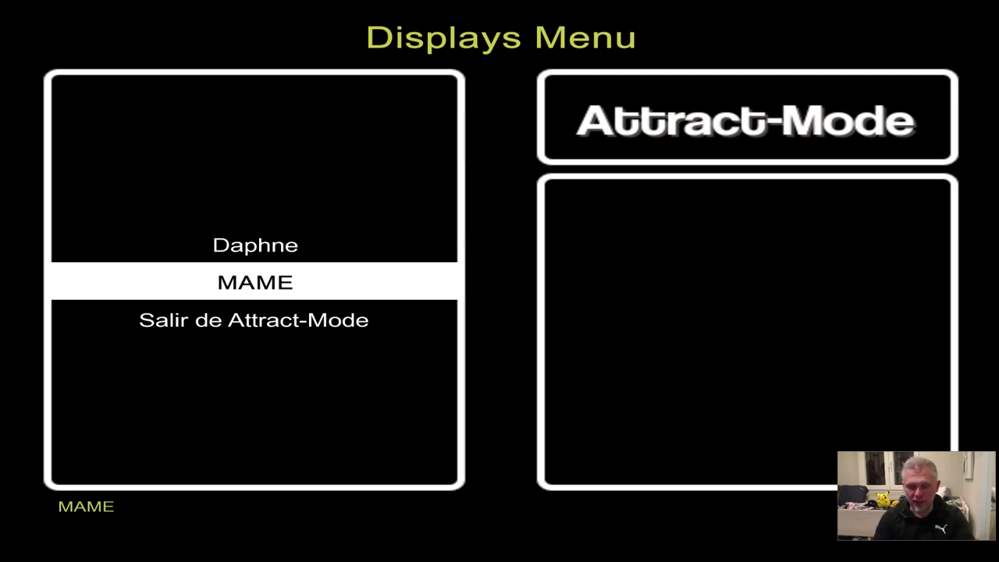
Step: Exit Attract-Mode from the Displays Menu, confirming with Si
key("Escape")
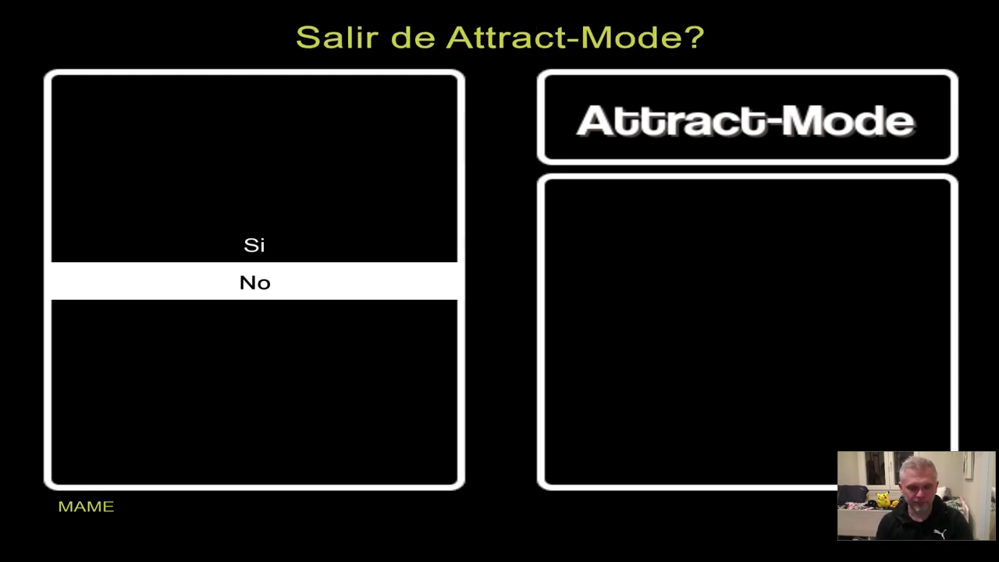
key("Up")
key("Return")
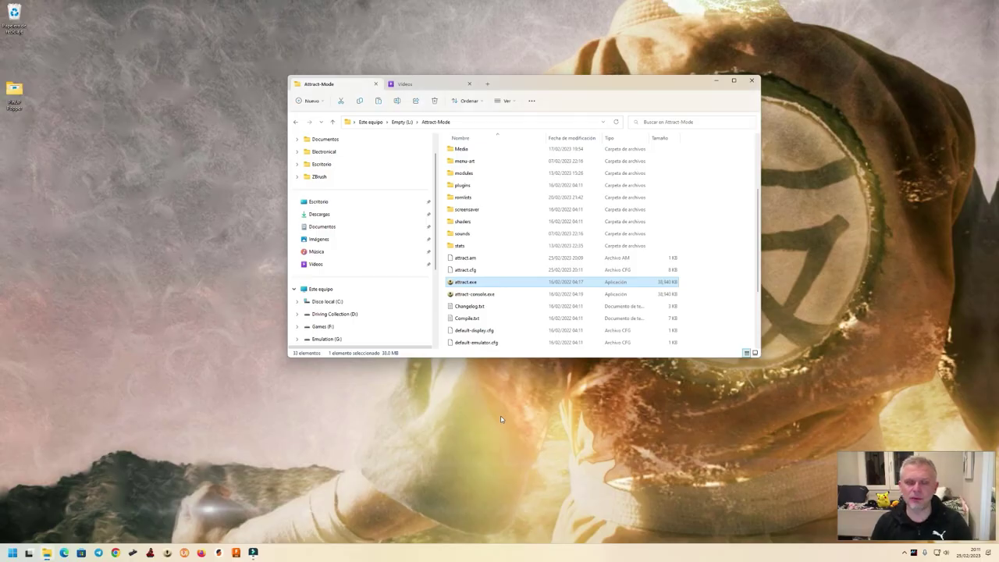
Step: Look inside the At-The-Arcade Flex folder in Attract-Mode's layouts folder and return to layouts
left_click(737, 272)
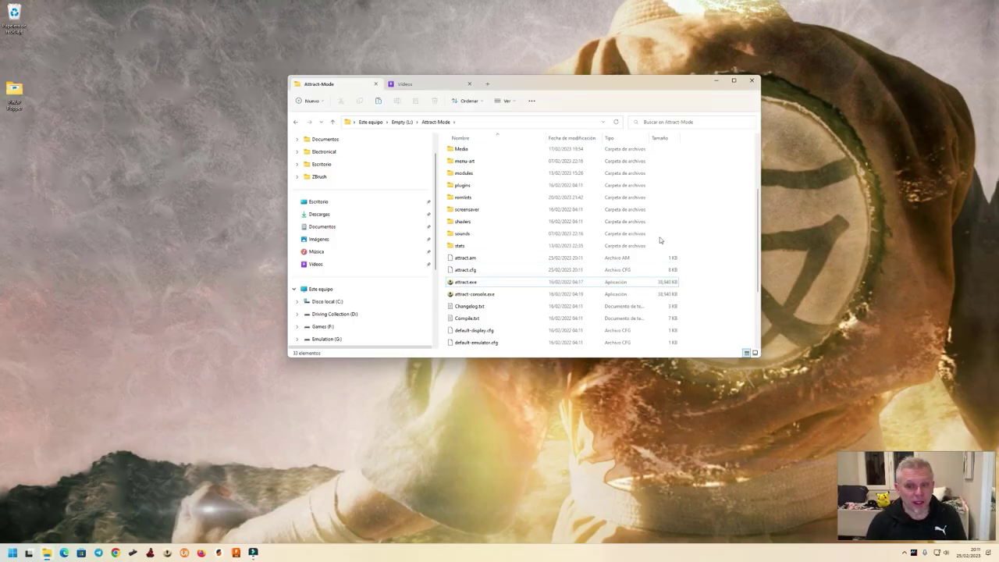
scroll(497, 221, "up", 3)
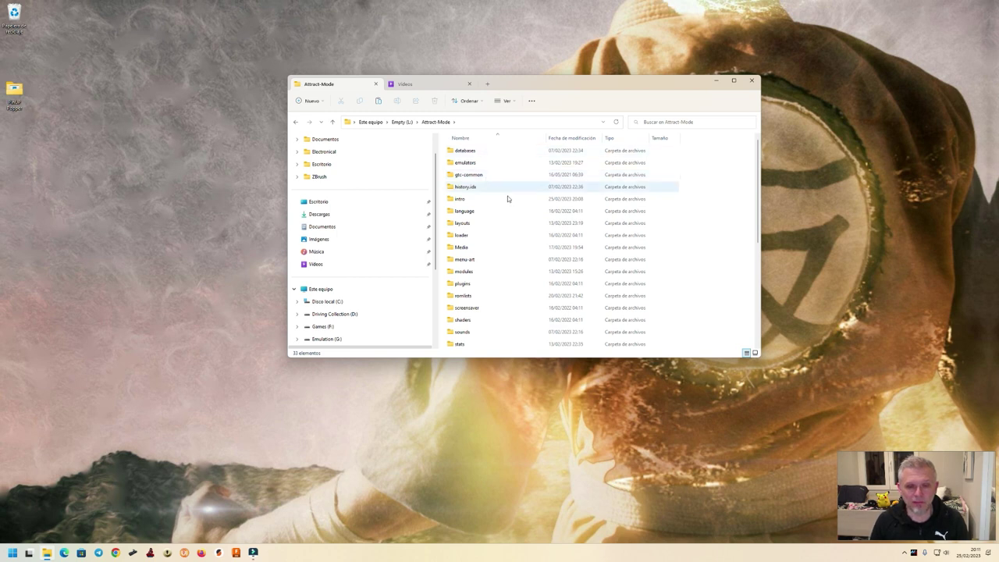
double_click(466, 224)
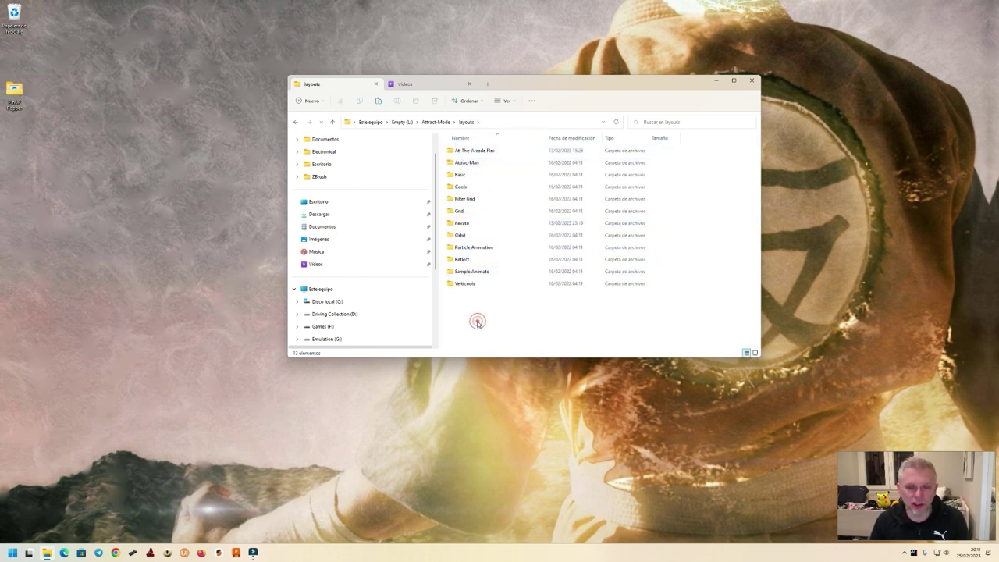
mouse_move(470, 154)
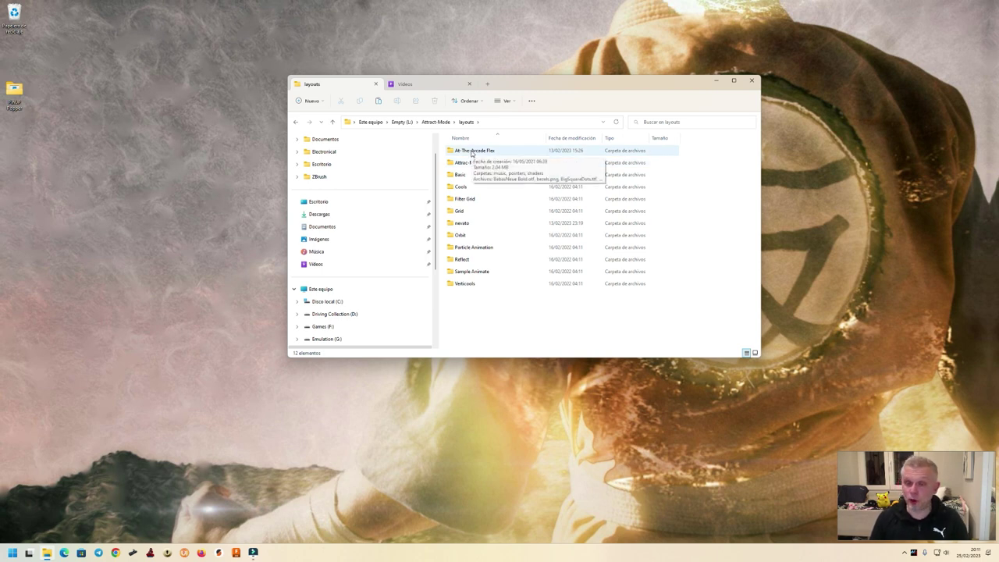
double_click(471, 151)
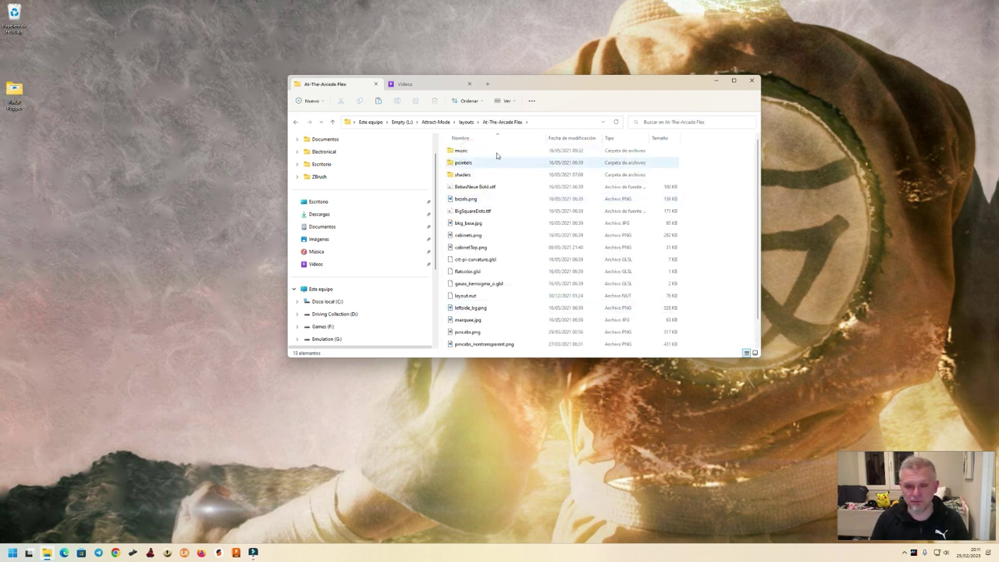
left_click(469, 123)
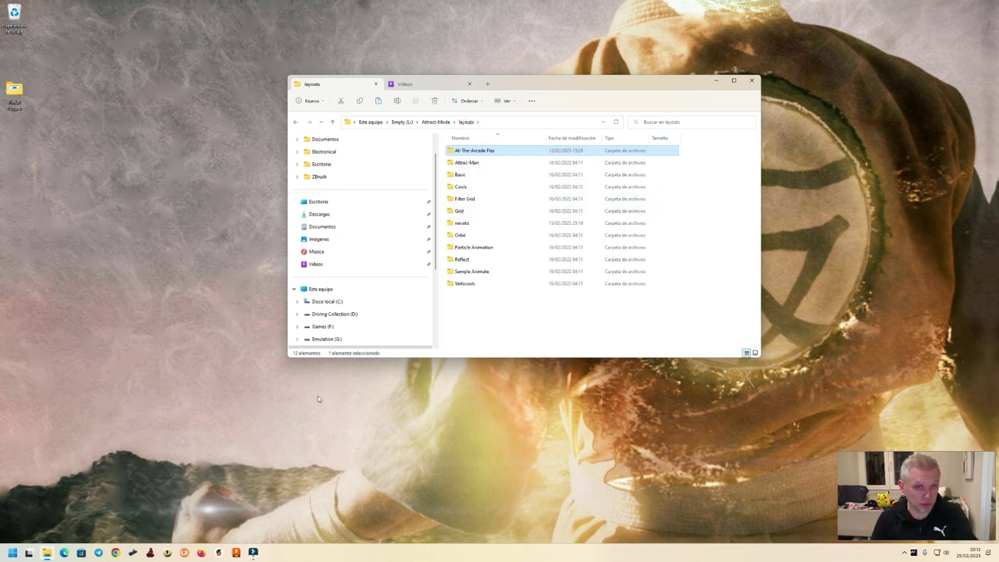
Step: Switch to Chrome, maximize the window and search the web for "attract mode layouts"
left_click(115, 553)
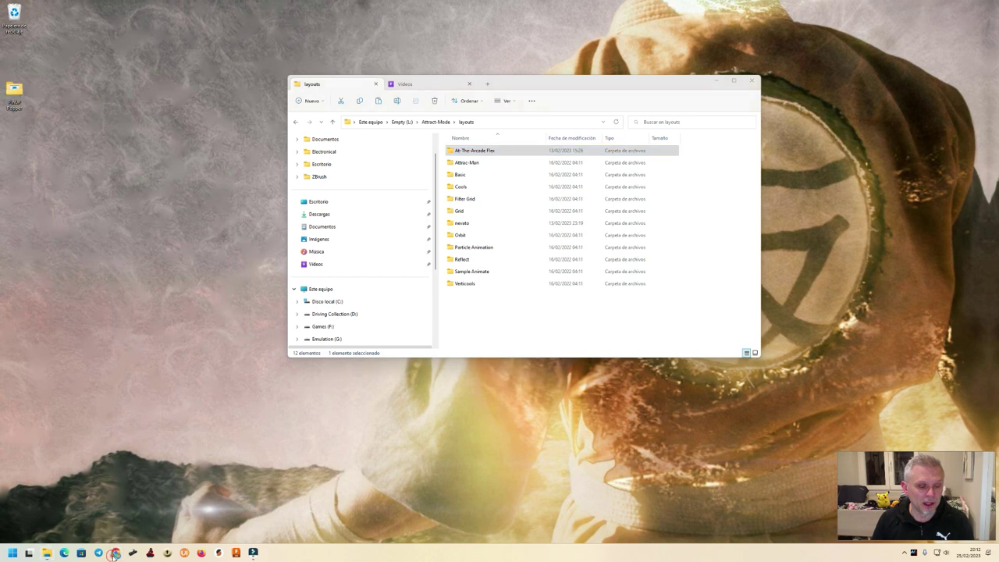
left_click(432, 308)
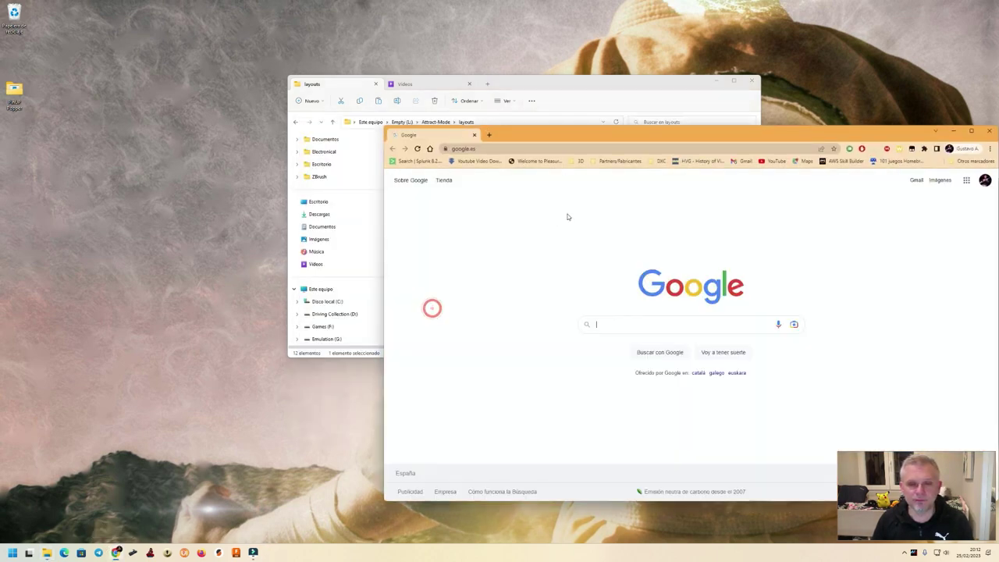
double_click(786, 136)
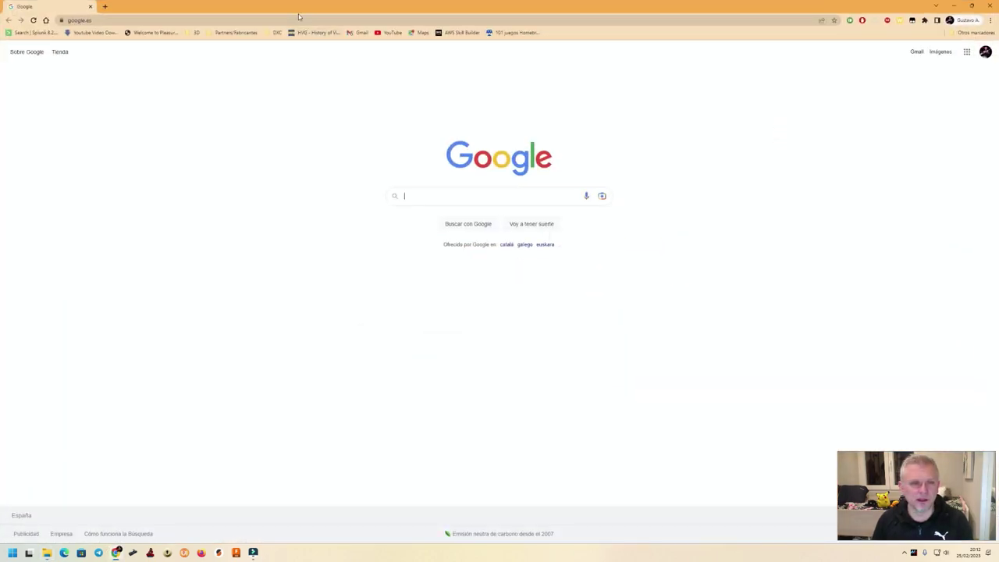
left_click(297, 18)
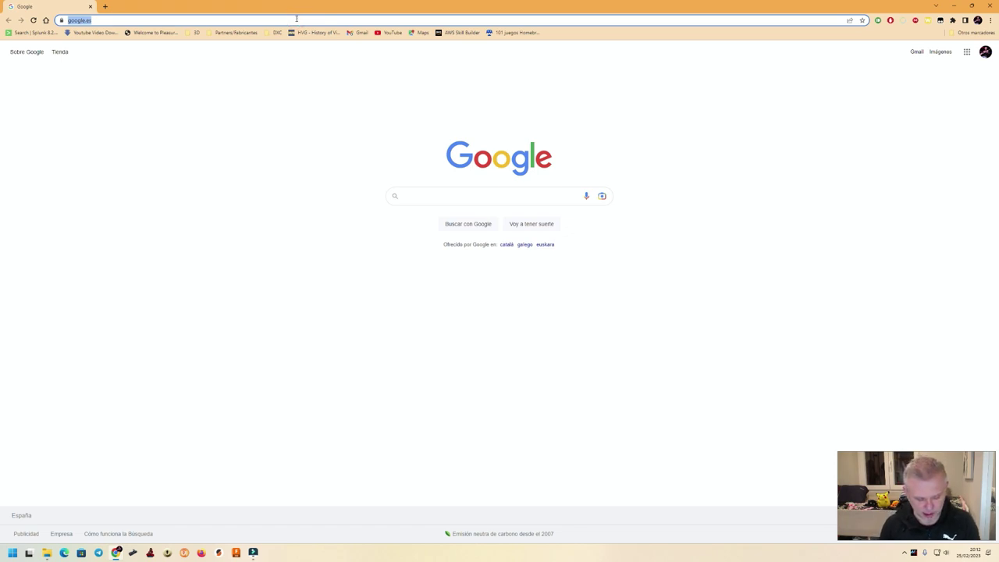
type("attrac")
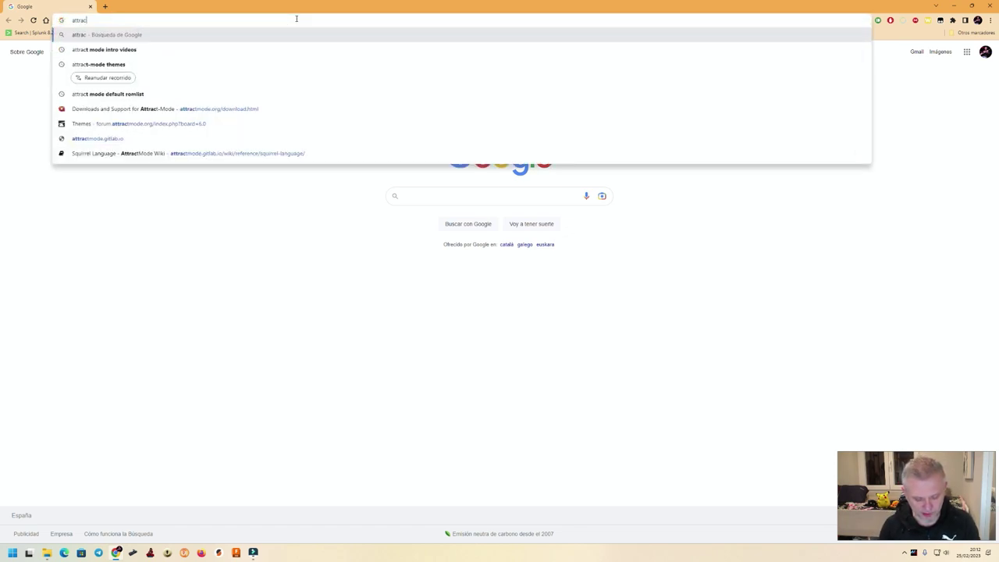
type("t m")
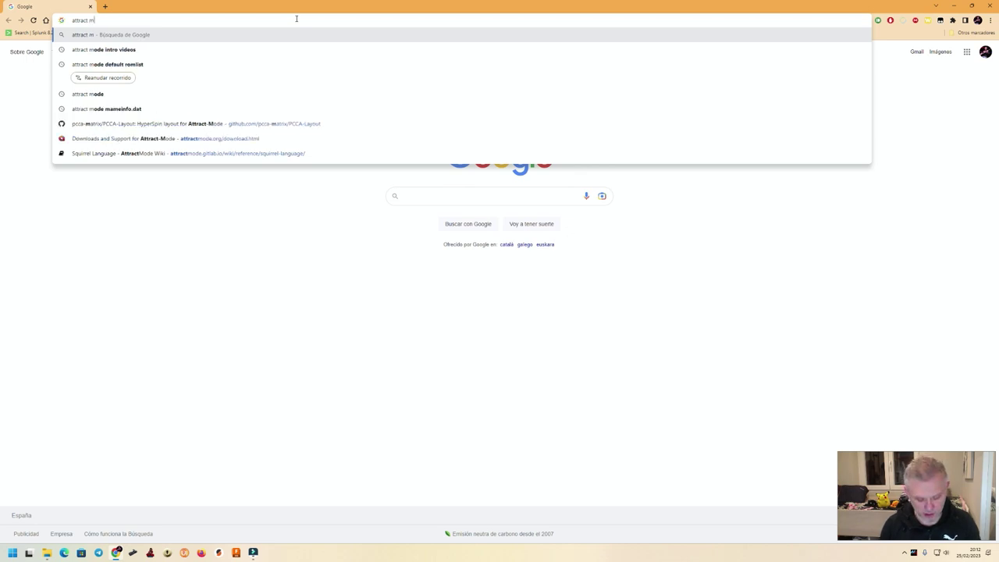
type("ode layouts")
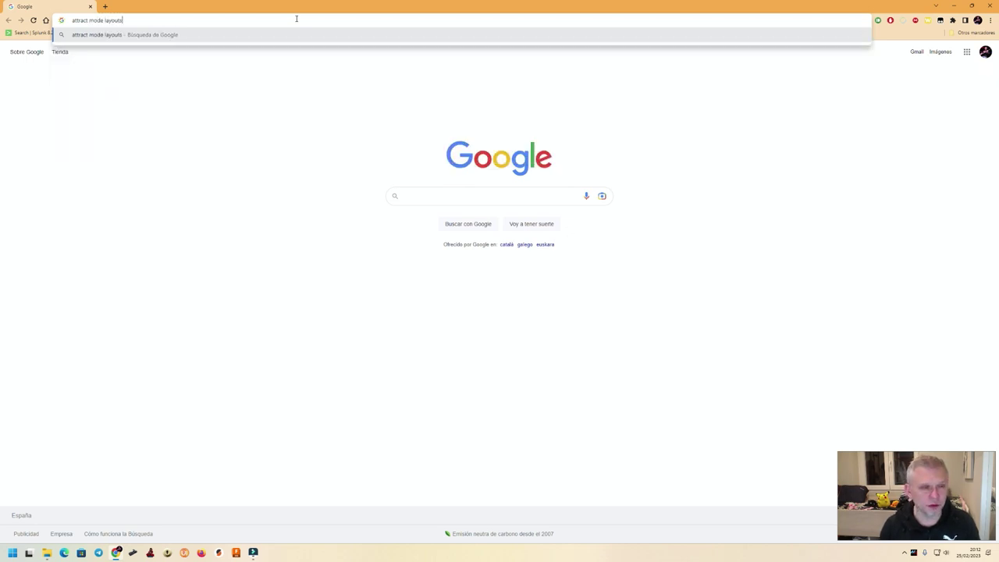
key("Return")
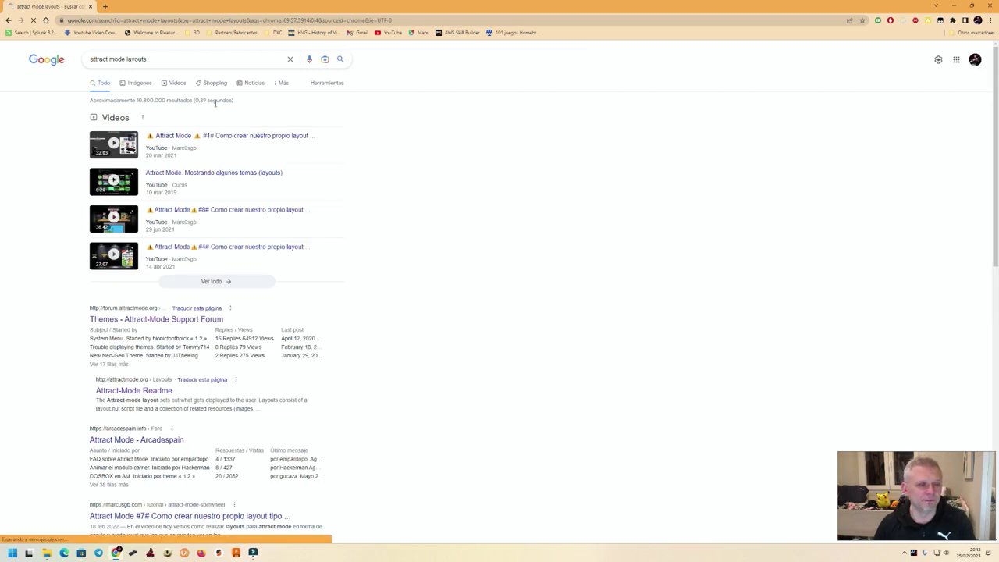
Step: Open the Attract-Mode Support Forum's Themes board and view the download links in the At-The-Arcade Multi-Cab release topic
scroll(52, 248, "down", 3)
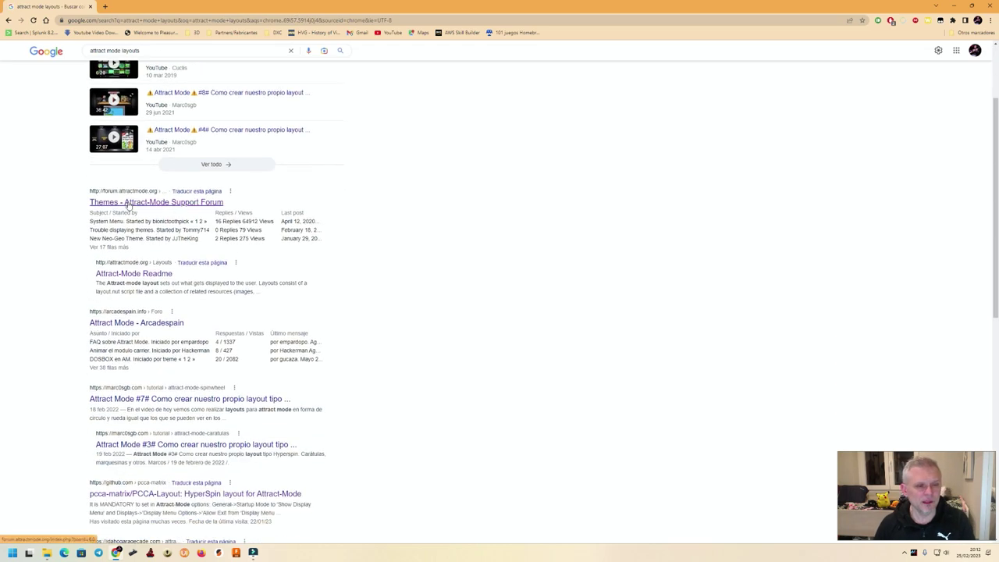
left_click(128, 203)
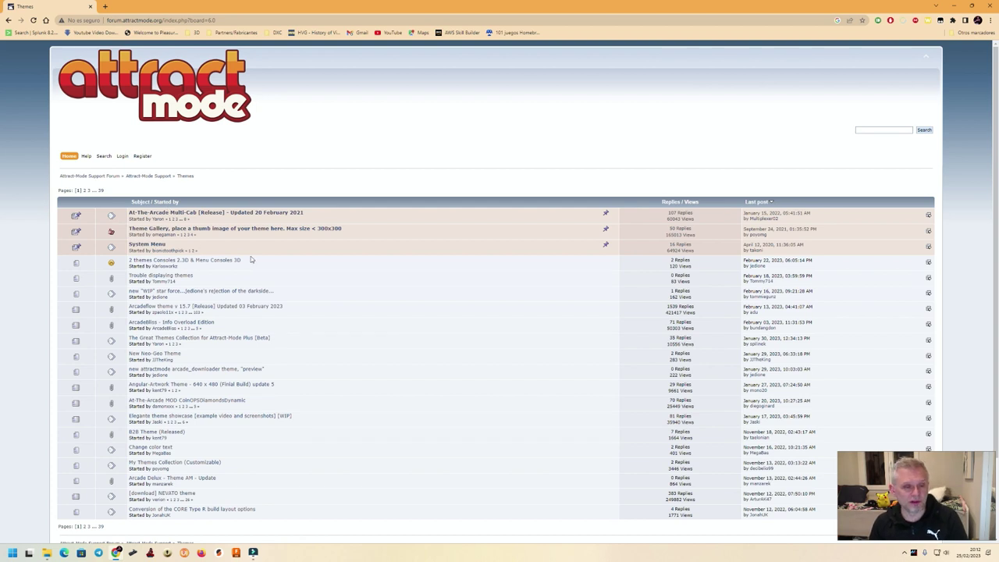
left_click(188, 217)
scroll(376, 326, "down", 3)
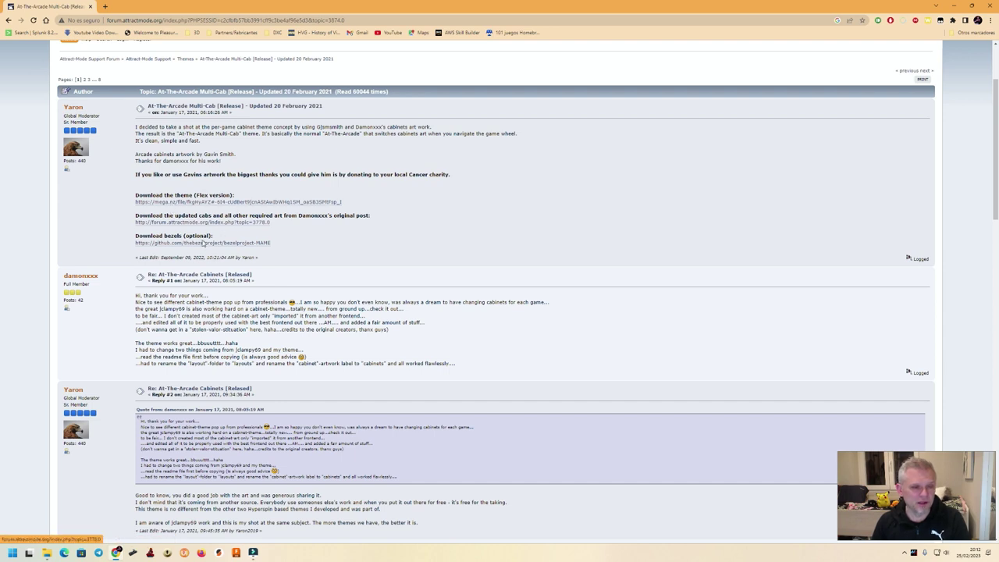
Step: Download the theme's Flex version from MEGA and save At-The-Arcade Flex -- Master.zip to the Empty (L:) drive
left_click(190, 203)
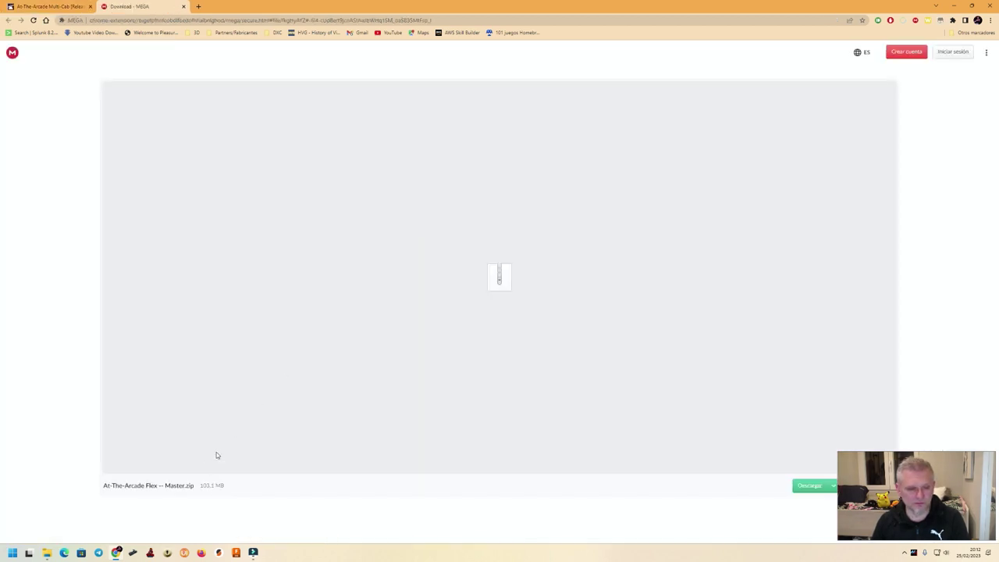
left_click(809, 486)
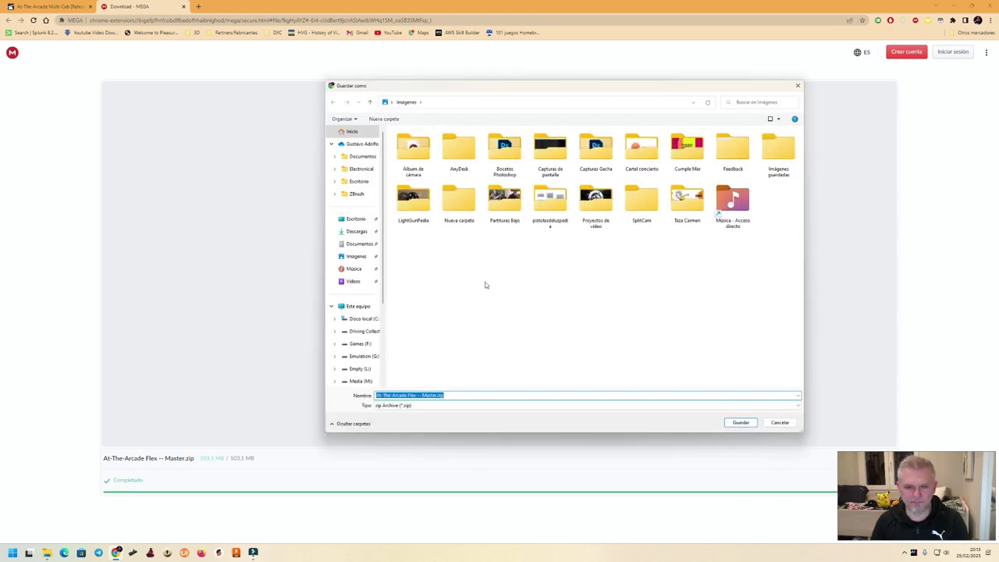
left_click(360, 368)
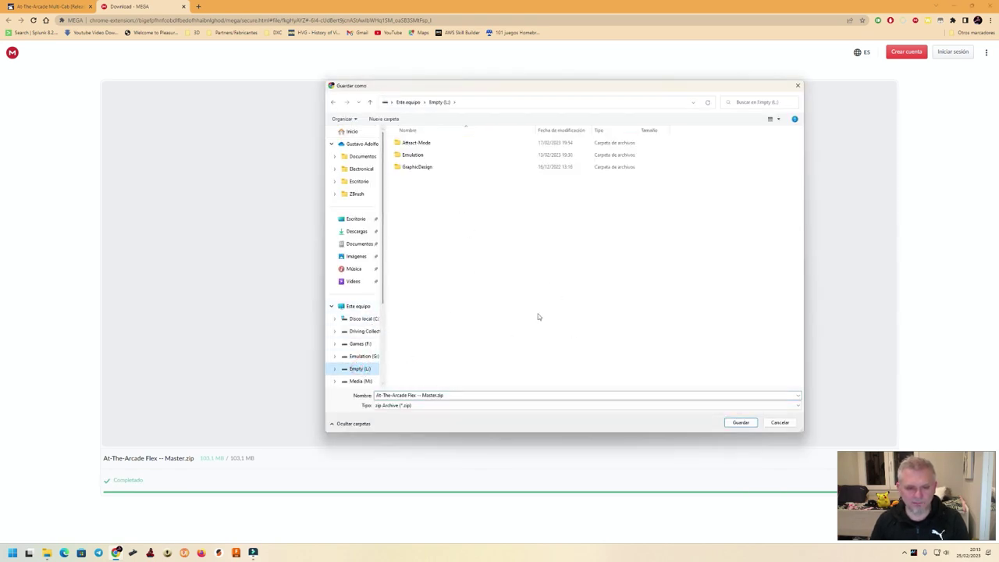
left_click(740, 423)
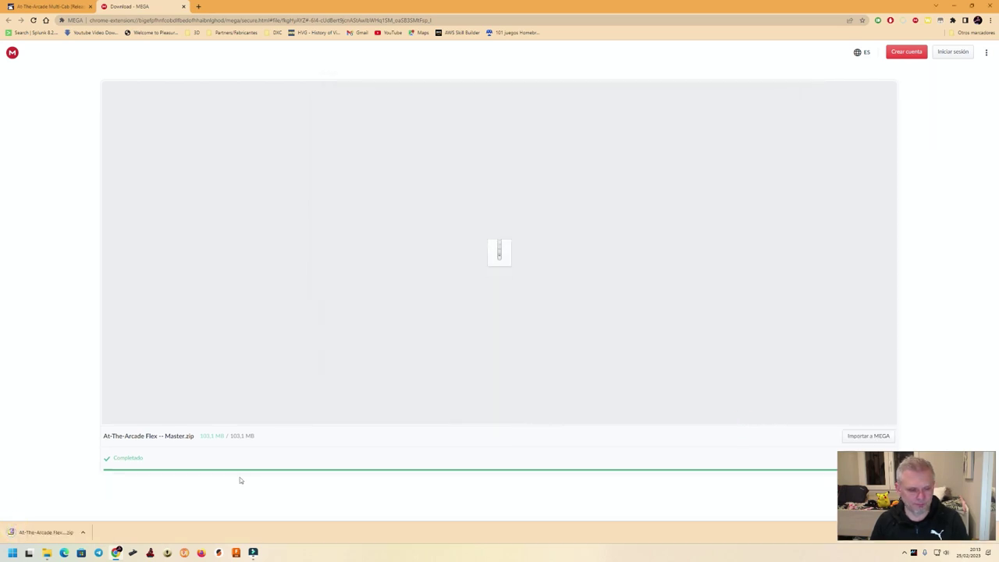
Step: In File Explorer, move At-The-Arcade Flex -- Master.zip from Empty (L:) into Attract-Mode's layouts folder
left_click(46, 552)
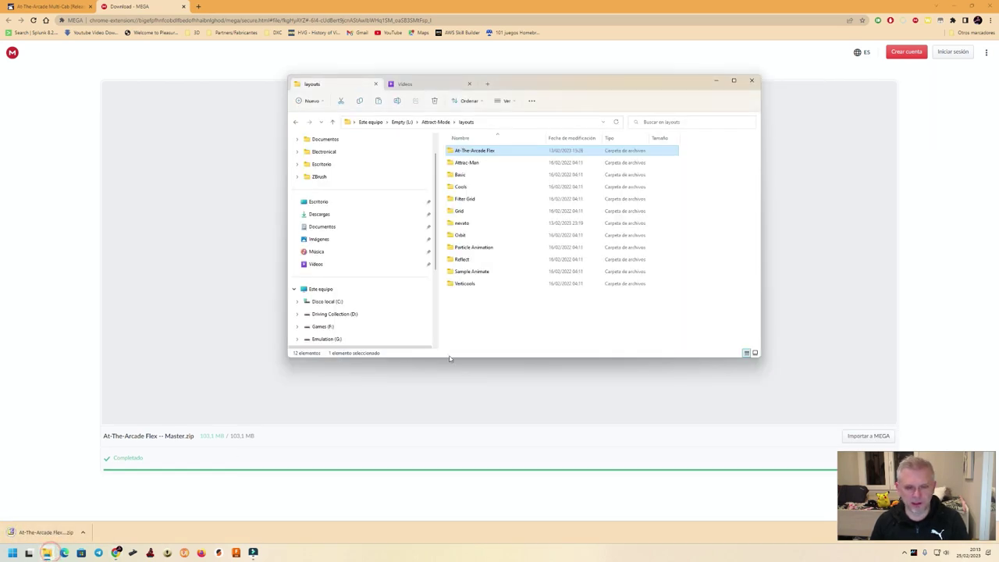
left_click(516, 330)
left_click(404, 122)
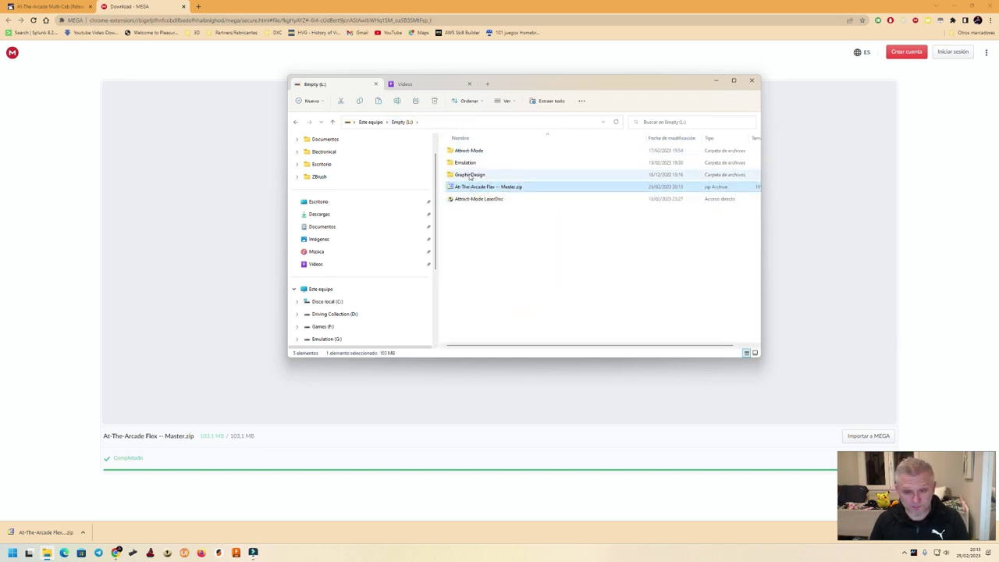
double_click(460, 151)
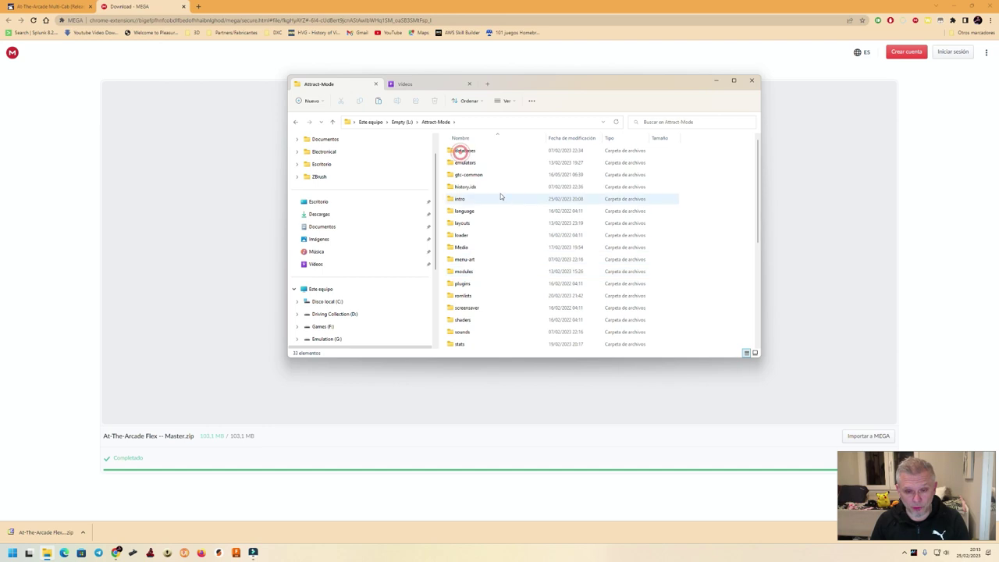
double_click(462, 223)
left_click(473, 318)
key("ctrl+v")
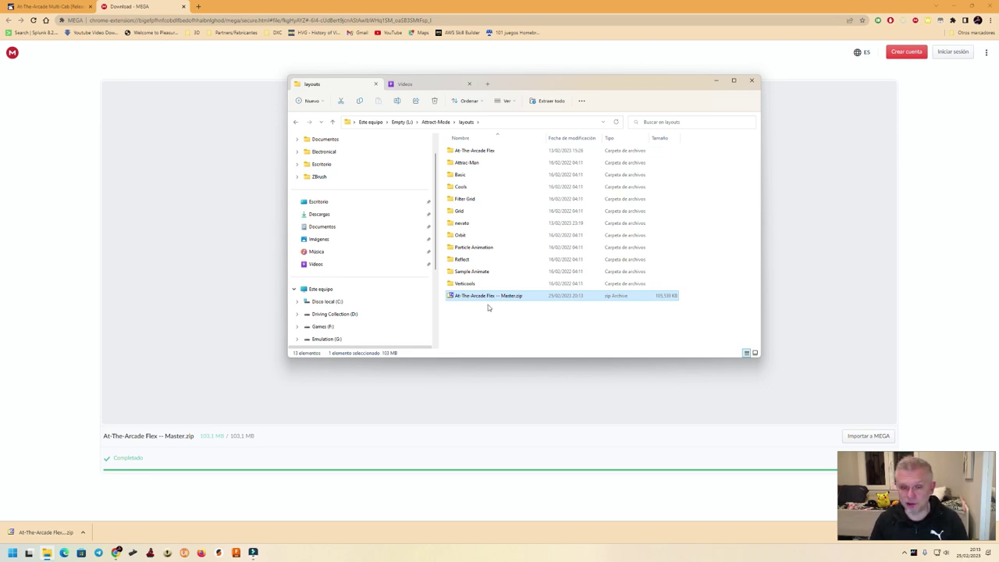
left_click(477, 154)
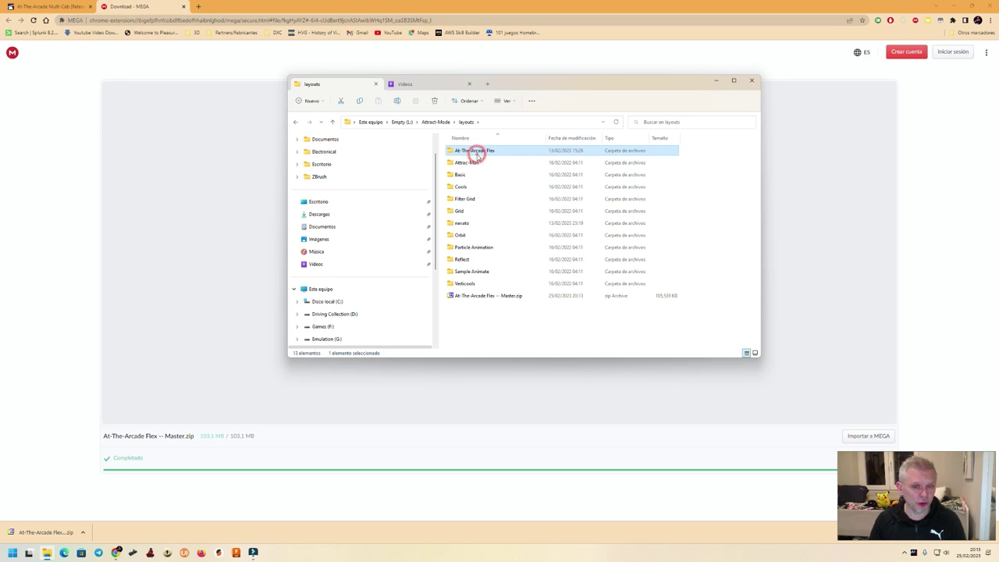
left_click(469, 299)
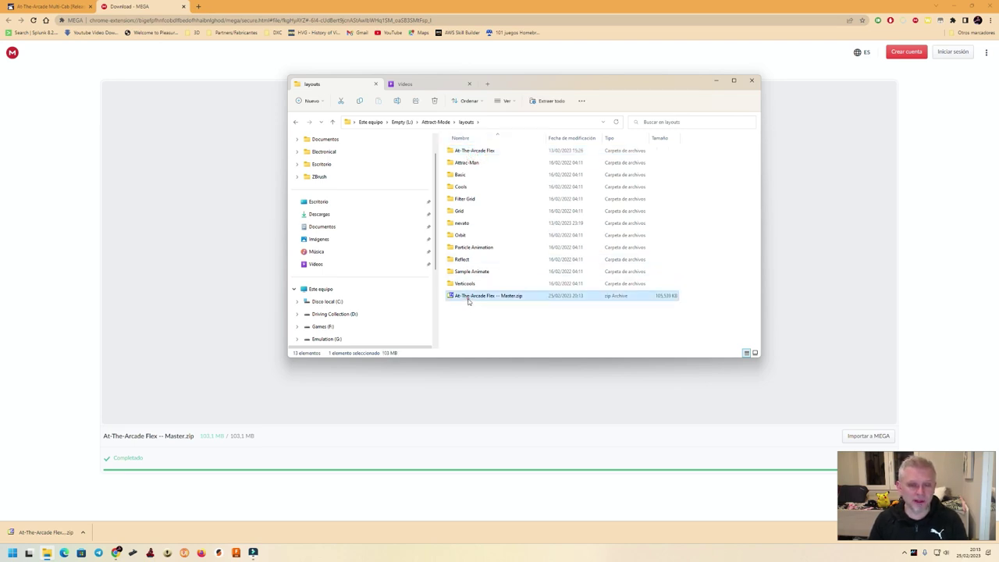
double_click(469, 299)
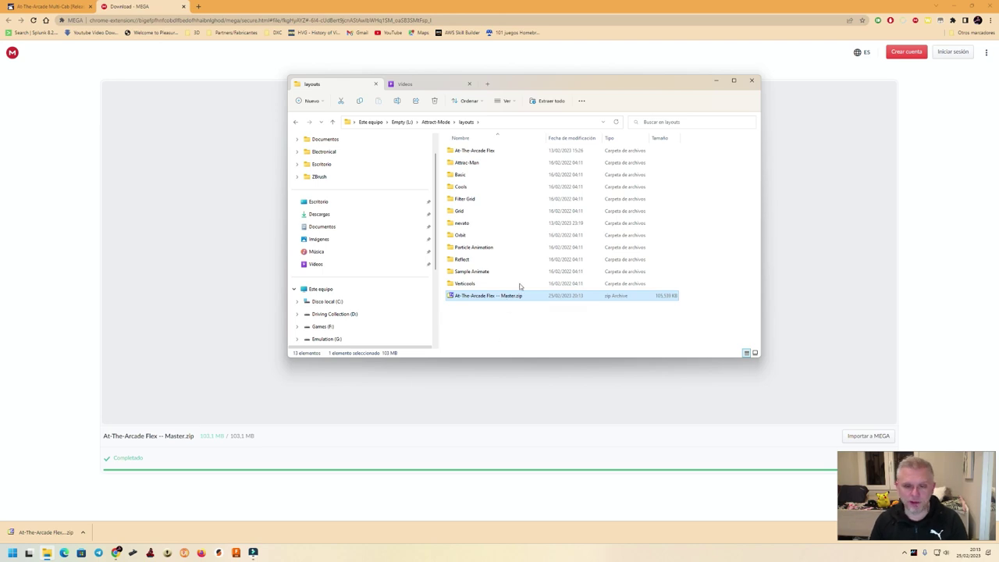
Step: Launch Attract-Mode from its program folder and open its configuration
left_click(437, 122)
scroll(513, 275, "down", 5)
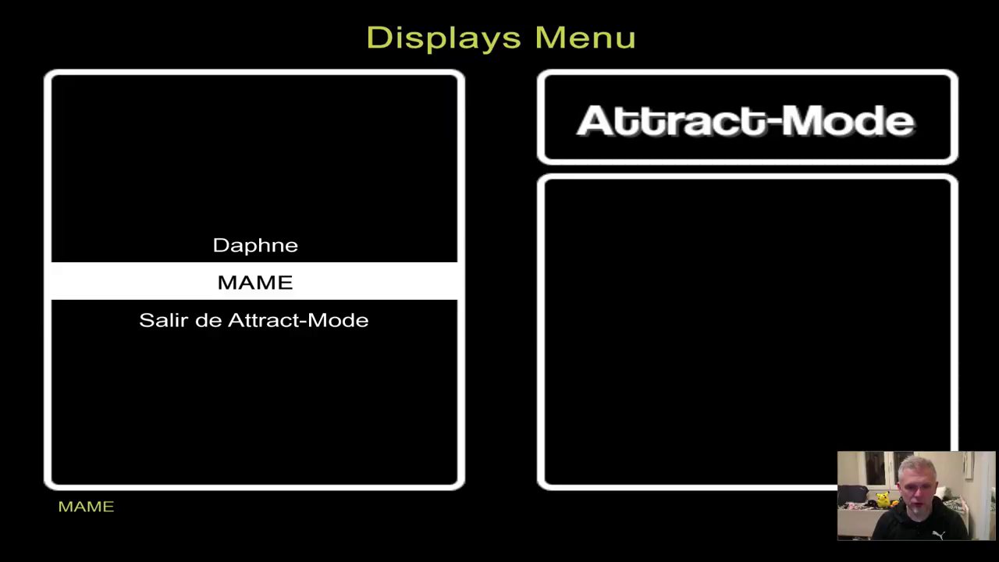
key("Tab")
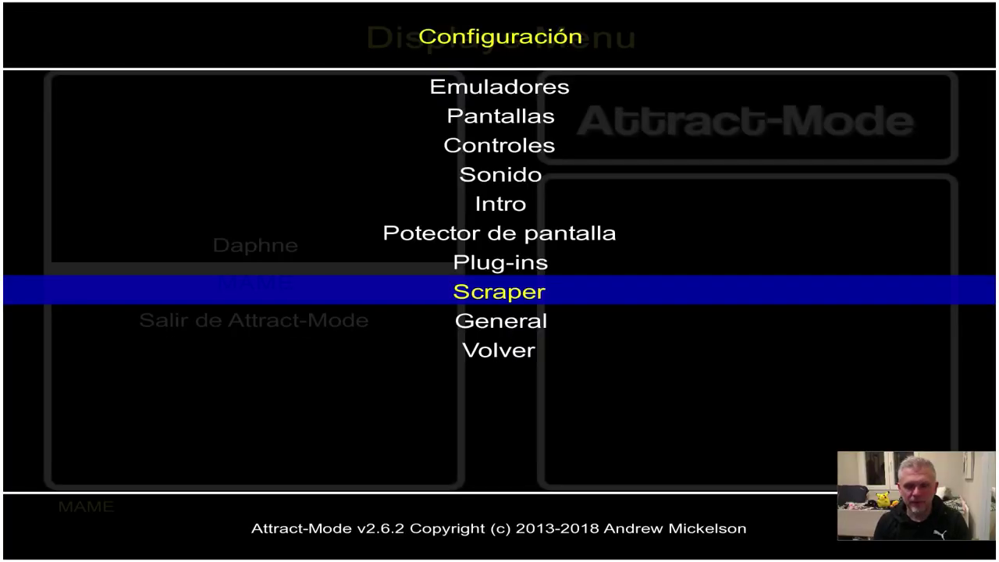
Step: Open the MAME display for editing in the Pantallas configuration
key("Up")
key("Up")
key("Up")
key("Up")
key("Up")
key("Up")
key("Return")
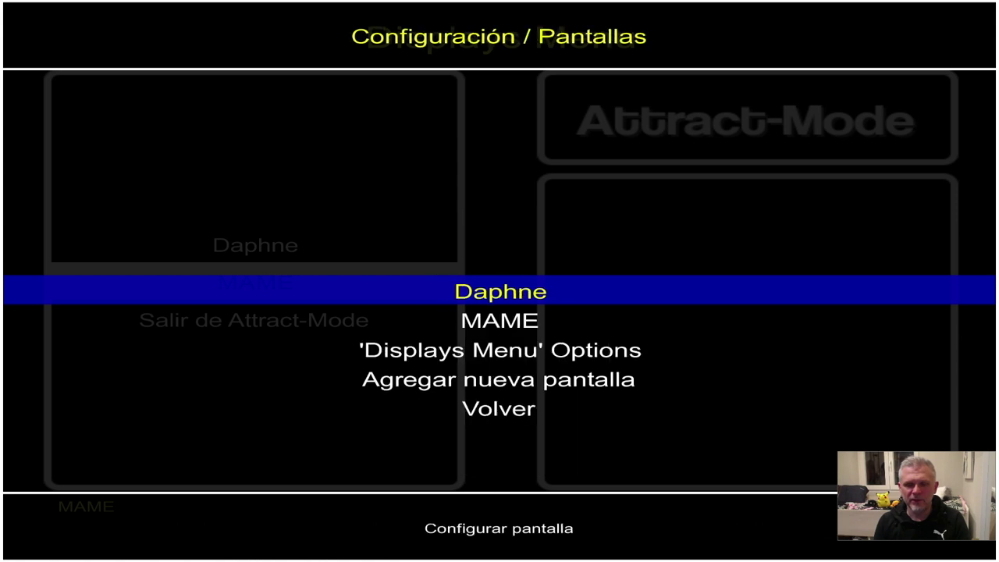
key("Down")
key("Return")
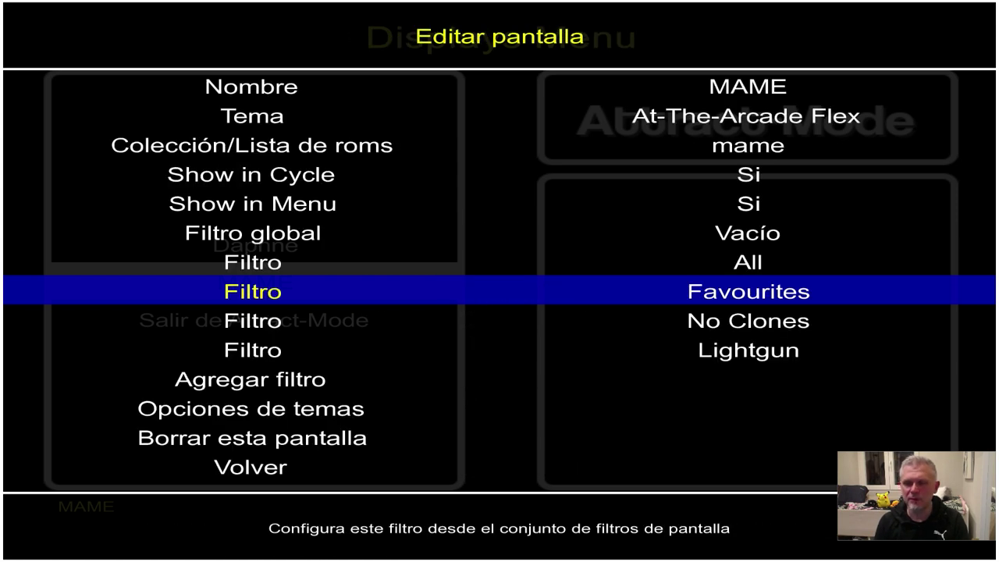
Step: Set the MAME display's Tema to At-The-Arcade Flex -- Master
key("Up")
key("Up")
key("Up")
key("Up")
key("Up")
key("Up")
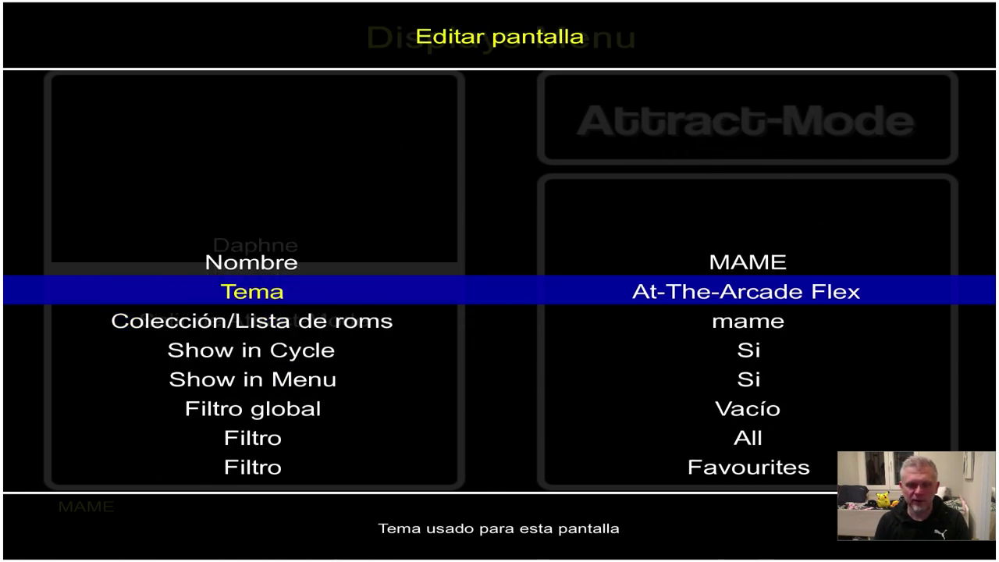
key("Return")
key("Down")
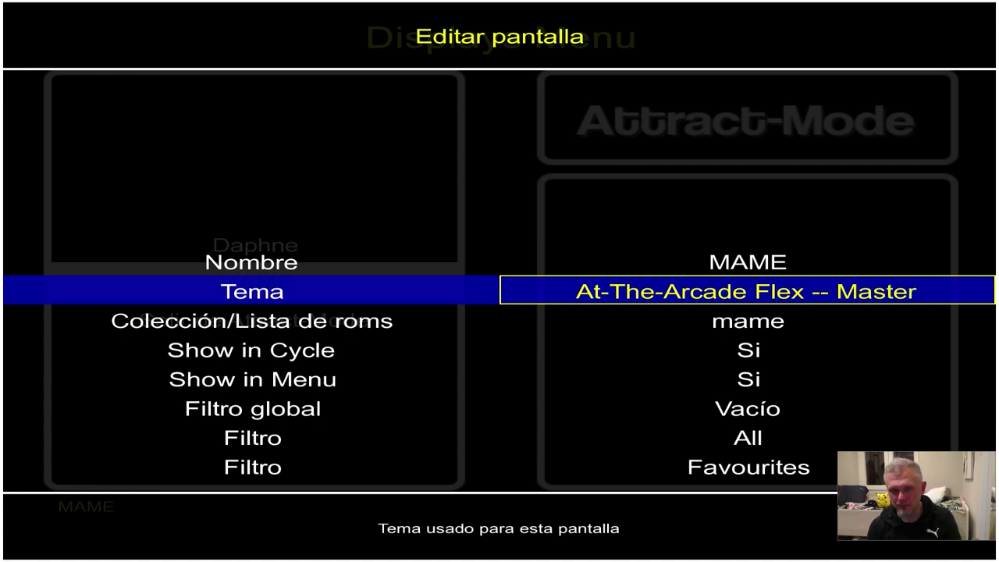
key("Return")
Step: Look through the remaining options of the MAME display, from its ROM list and filters down to the delete option
key("Down")
key("Down")
key("Down")
key("Down")
key("Down")
key("Down")
key("Down")
key("Down")
key("Down")
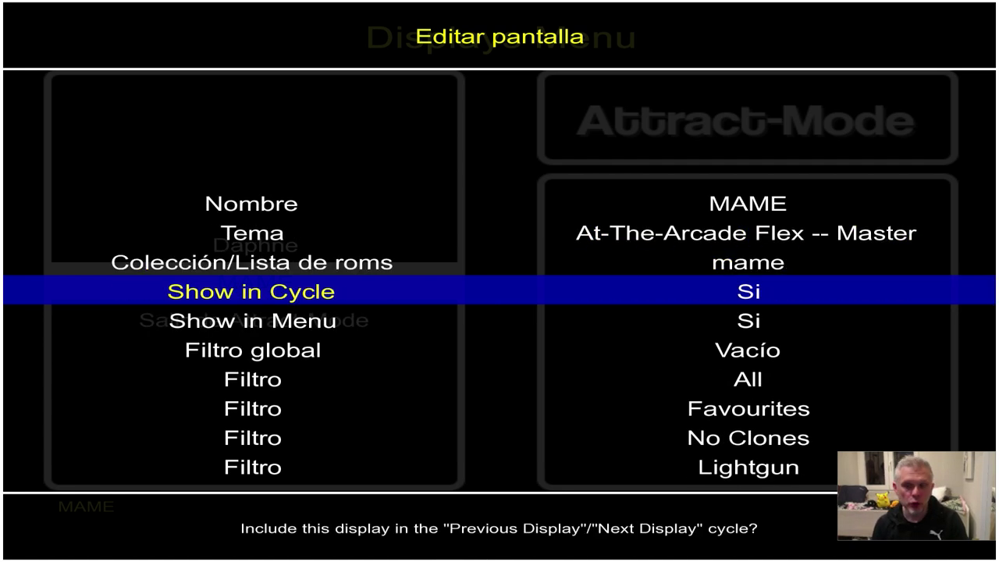
key("Down")
key("Down")
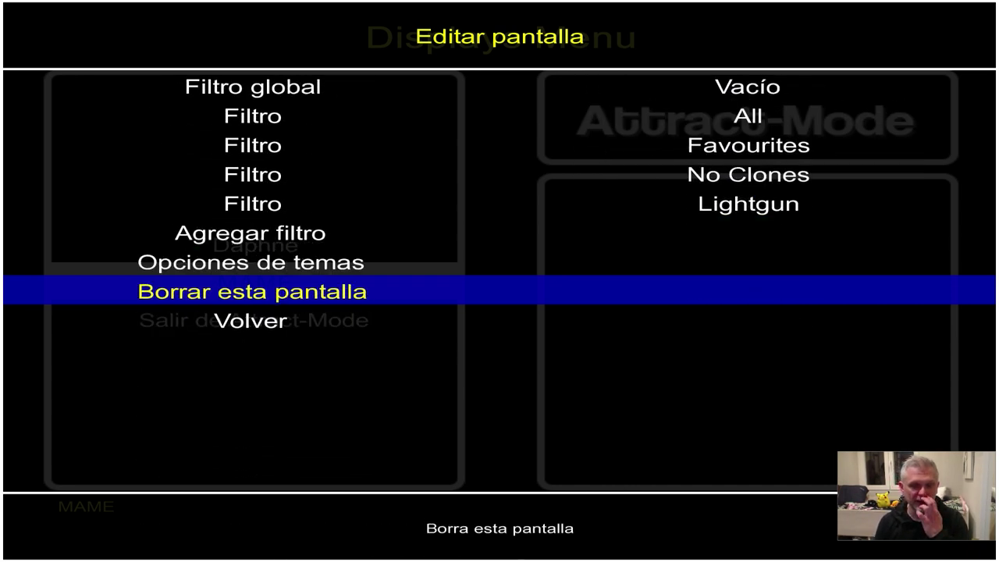
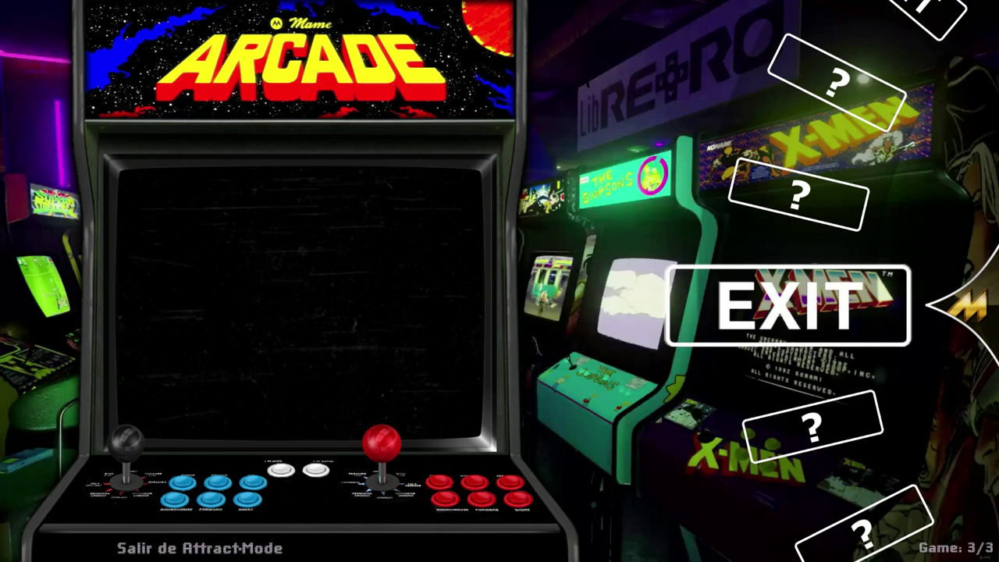
Step: Cycle through the Displays Menu entries to examine their wheel artwork in the arcade layout, and exit Attract-Mode
key("Down")
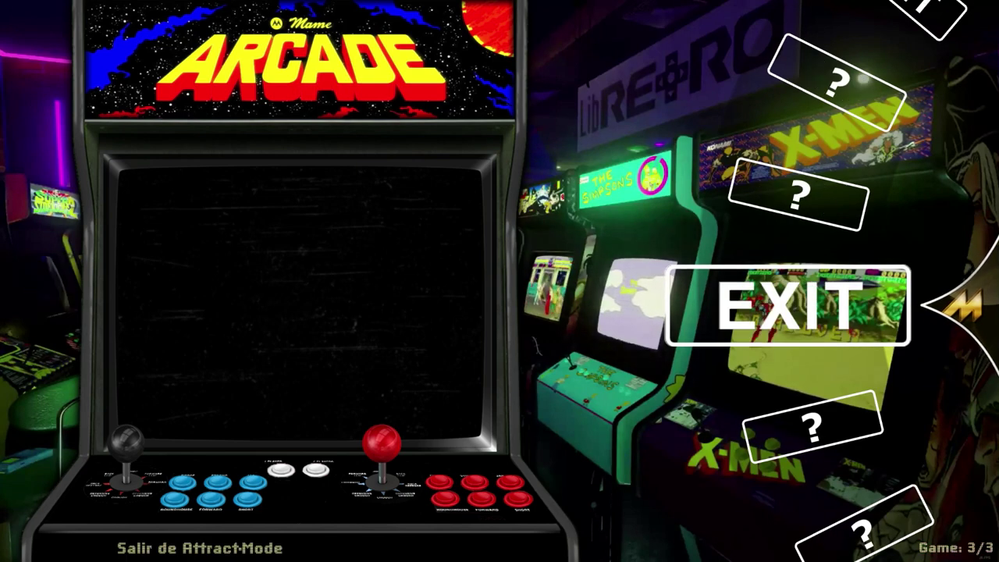
key("Down")
key("Down")
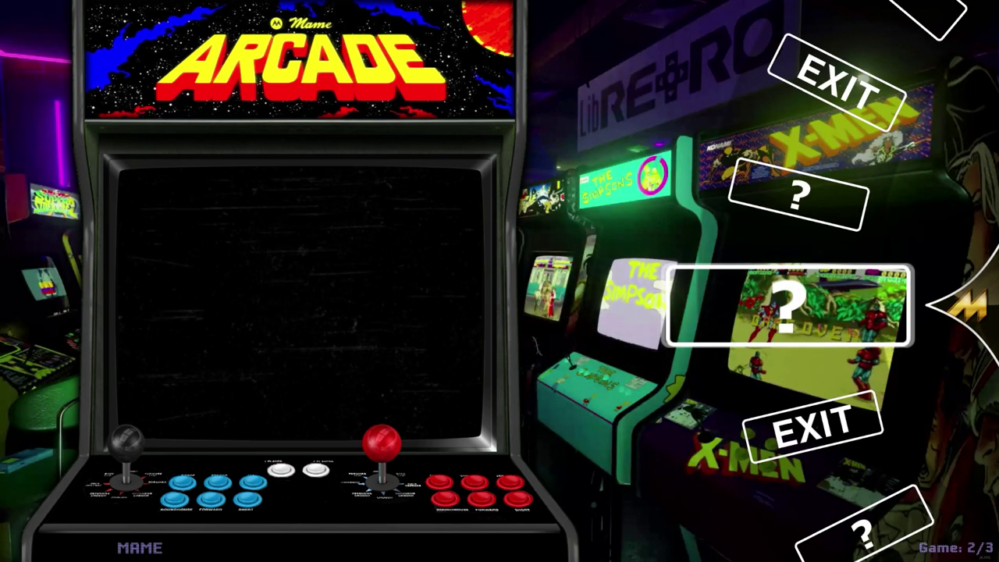
key("Up")
key("Up")
key("Up")
key("Down")
key("Up")
key("Down")
key("Down")
key("Down")
key("Down")
key("Down")
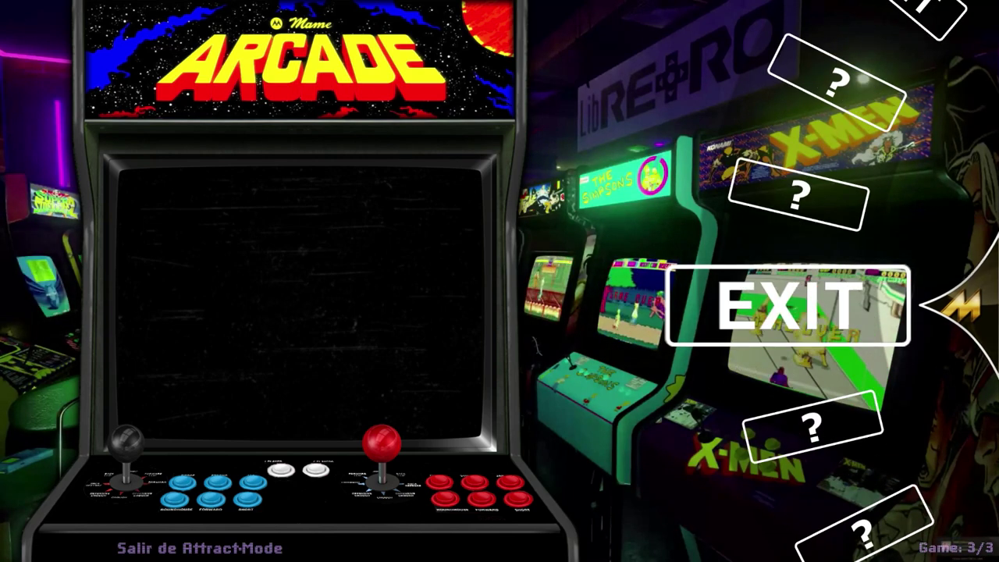
key("Up")
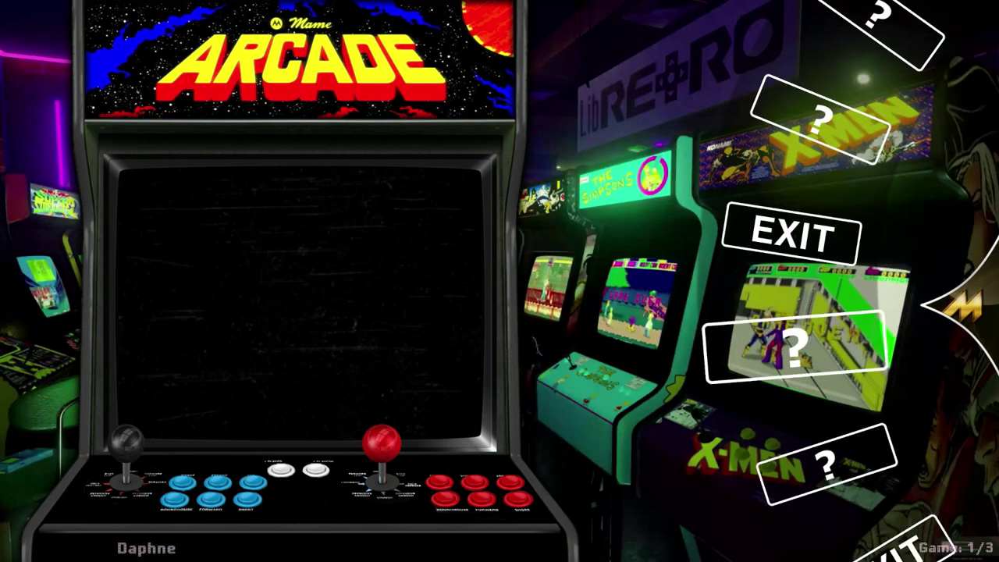
key("Down")
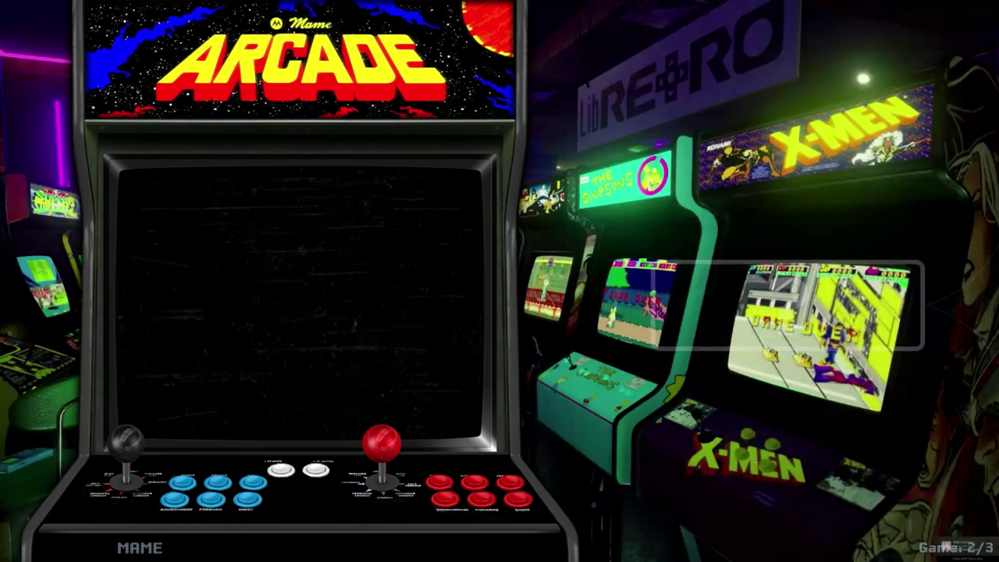
key("Up")
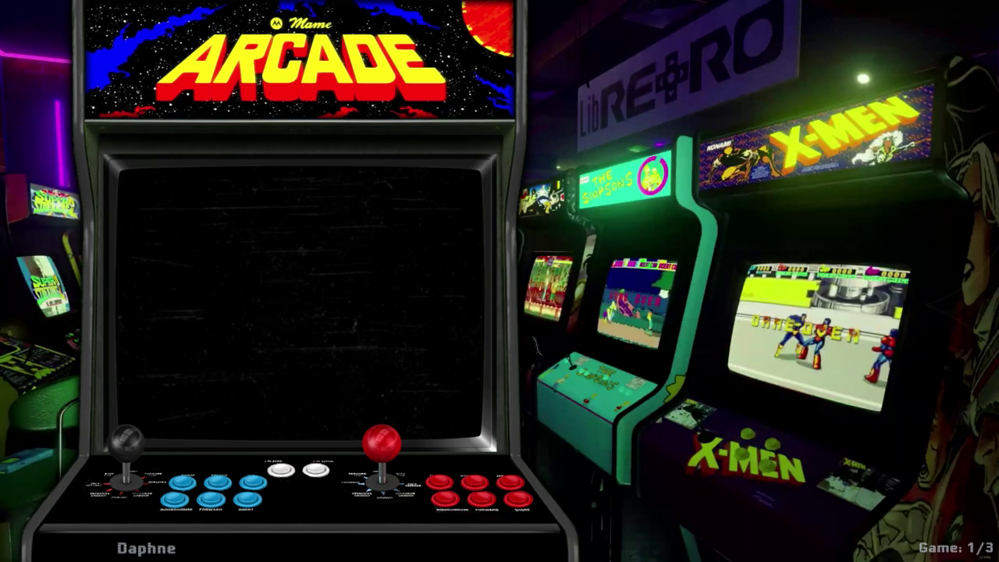
key("Escape")
key("Up")
key("Return")
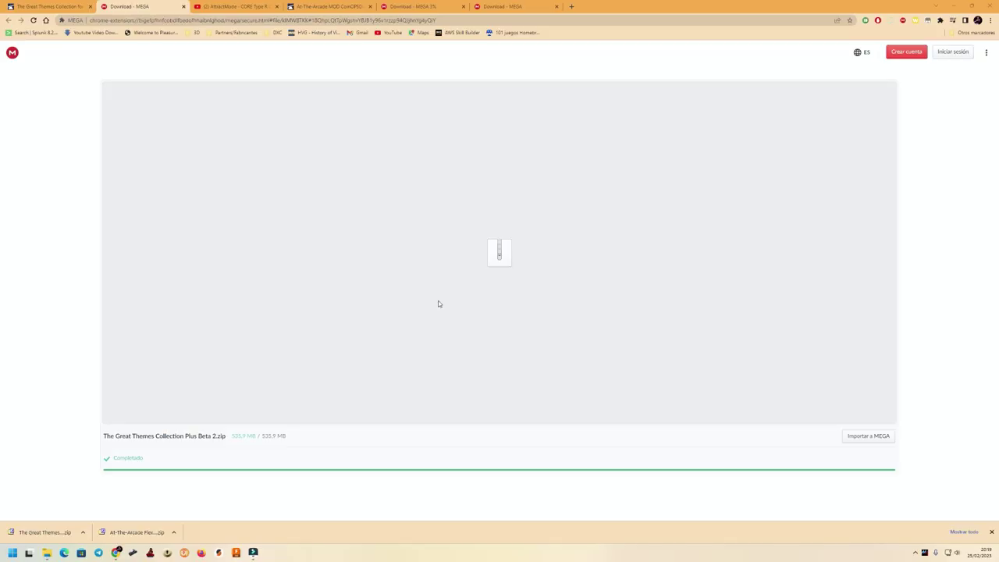
Step: In File Explorer, open Attract-Mode's menu-art\wheel folder on Empty (L:) and select exit.png to examine the existing wheel images
left_click(46, 553)
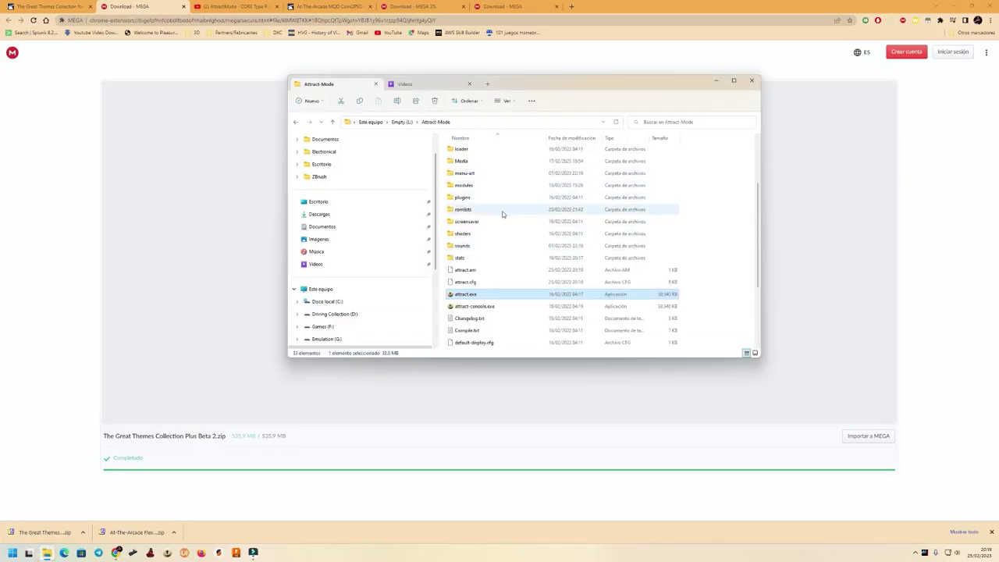
scroll(502, 212, "up", 1)
double_click(466, 209)
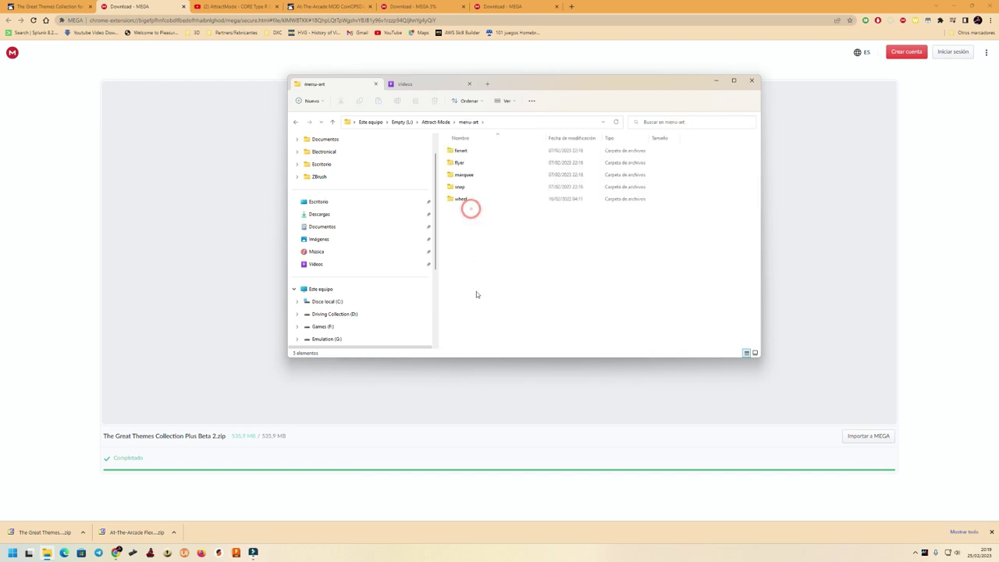
double_click(461, 199)
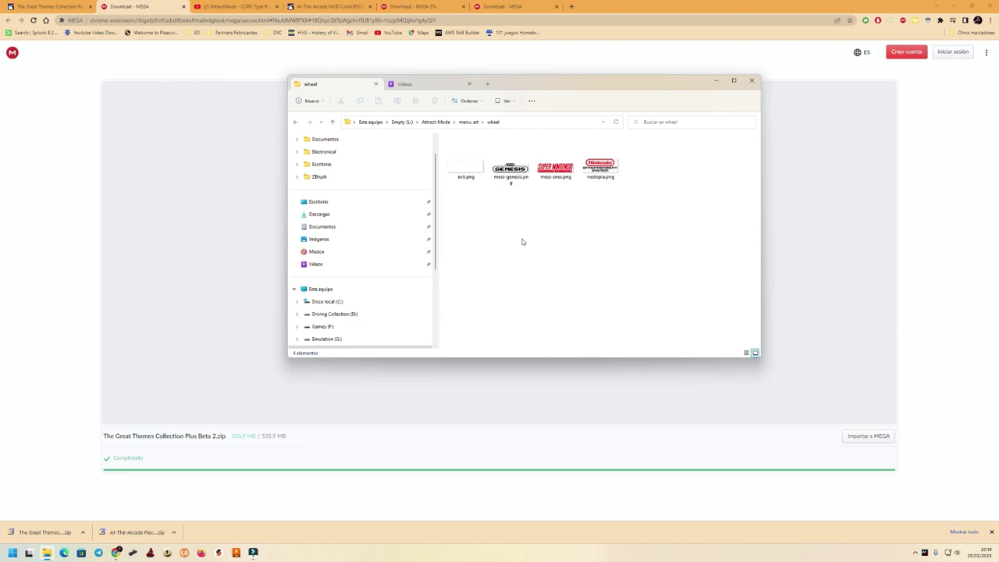
left_click(465, 165)
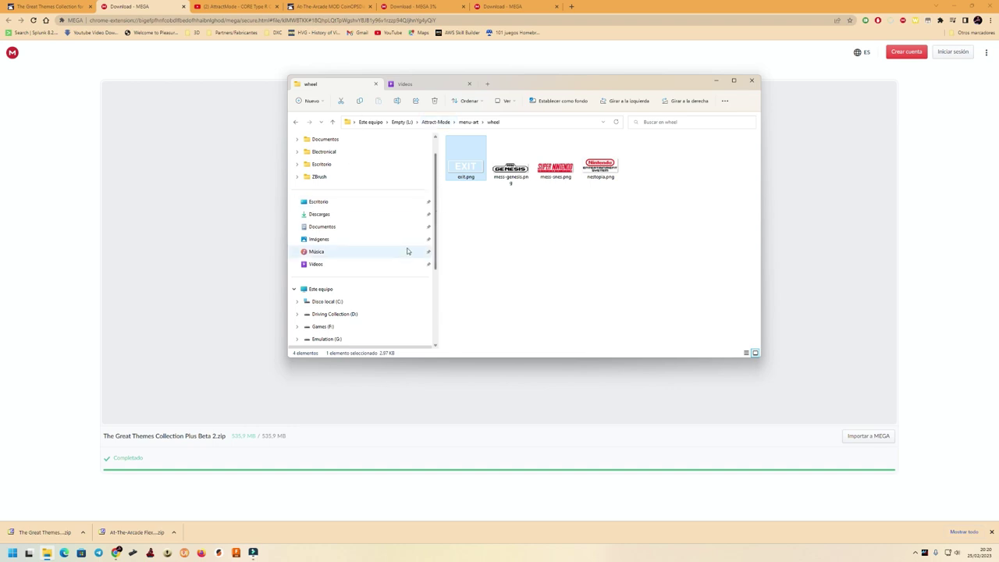
Step: Open the menu-art\wheel folder of the Attract Mode installation on Emulation (G:)
scroll(366, 276, "down", 1)
left_click(315, 317)
double_click(459, 151)
scroll(469, 238, "down", 1)
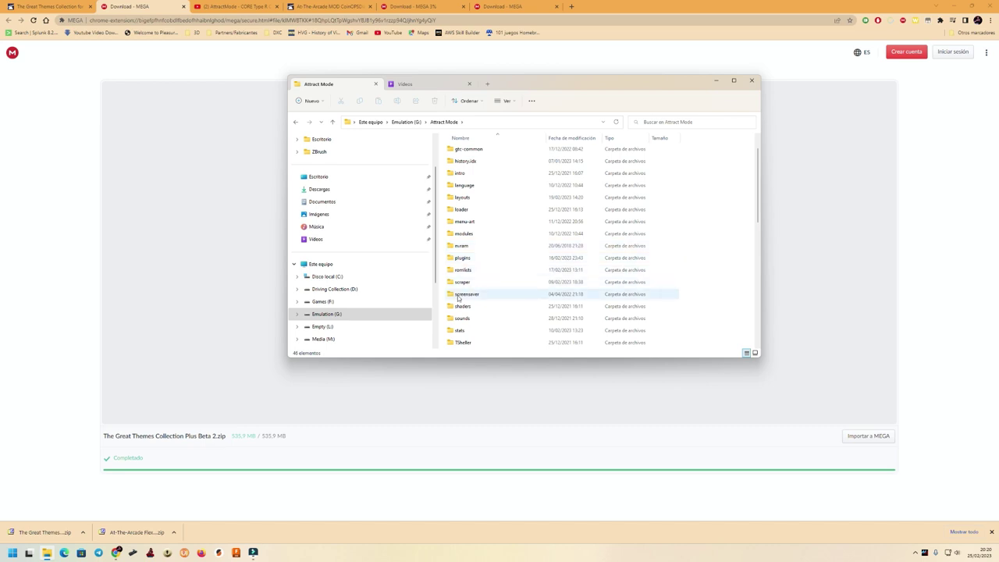
double_click(464, 221)
double_click(459, 210)
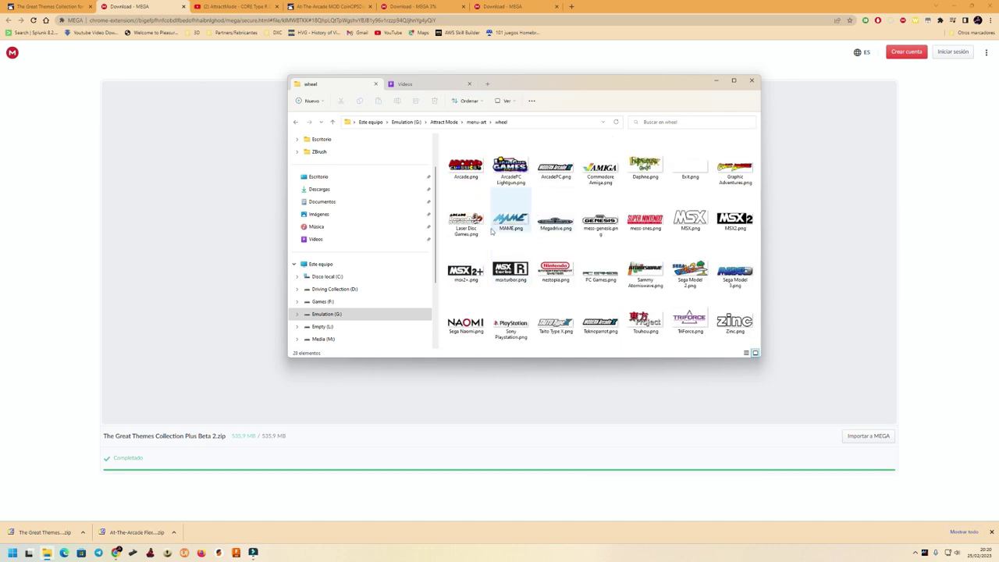
Step: Copy MAME.png from the wheel folder and open the Empty (L:) drive in a new tab
left_click(599, 229)
key("Right")
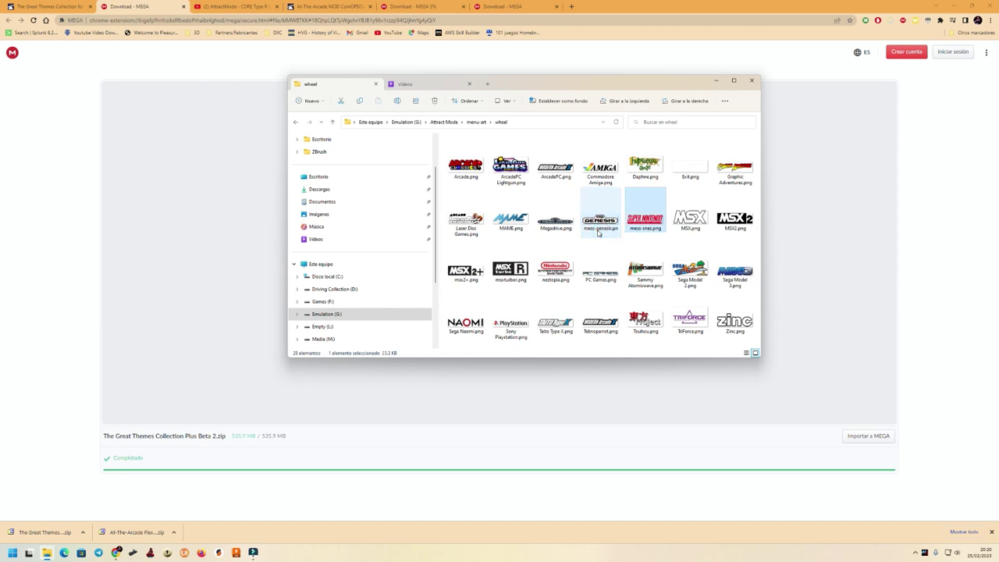
key("Left")
key("Left")
key("Left")
left_click_drag(511, 220, 322, 328)
right_click(322, 328)
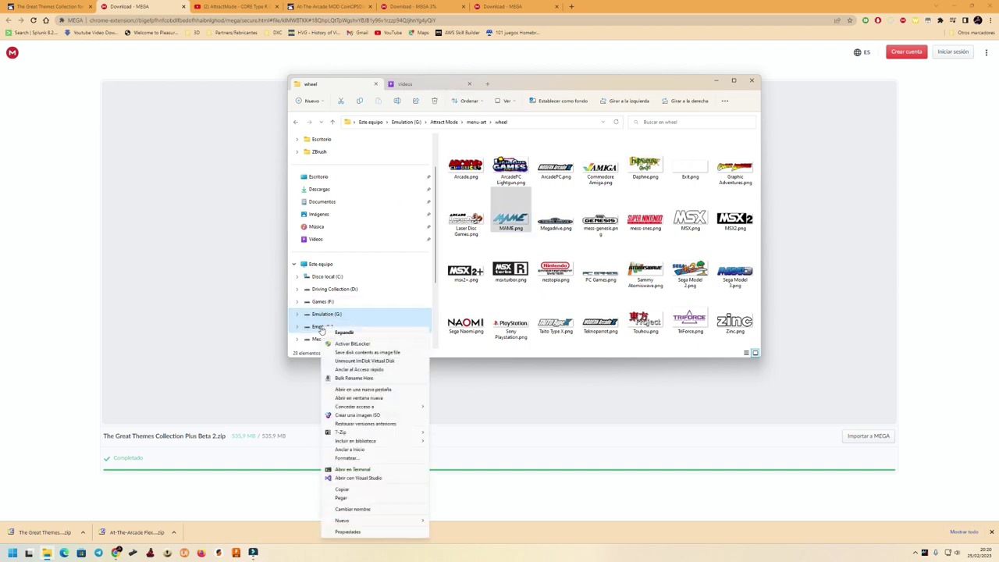
left_click(365, 390)
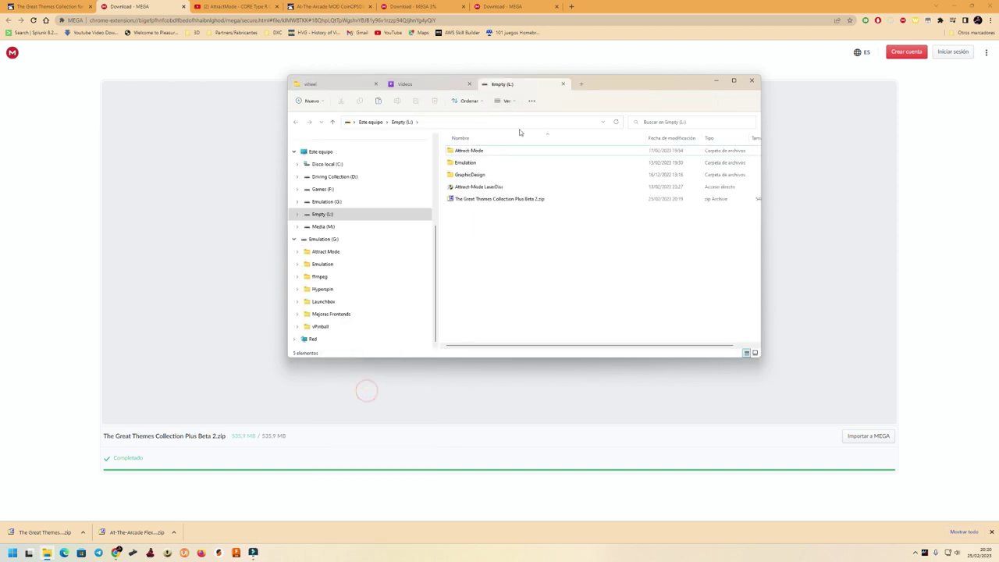
Step: Paste MAME.png into the Attract-Mode\menu-art\wheel folder on Empty (L:)
double_click(472, 150)
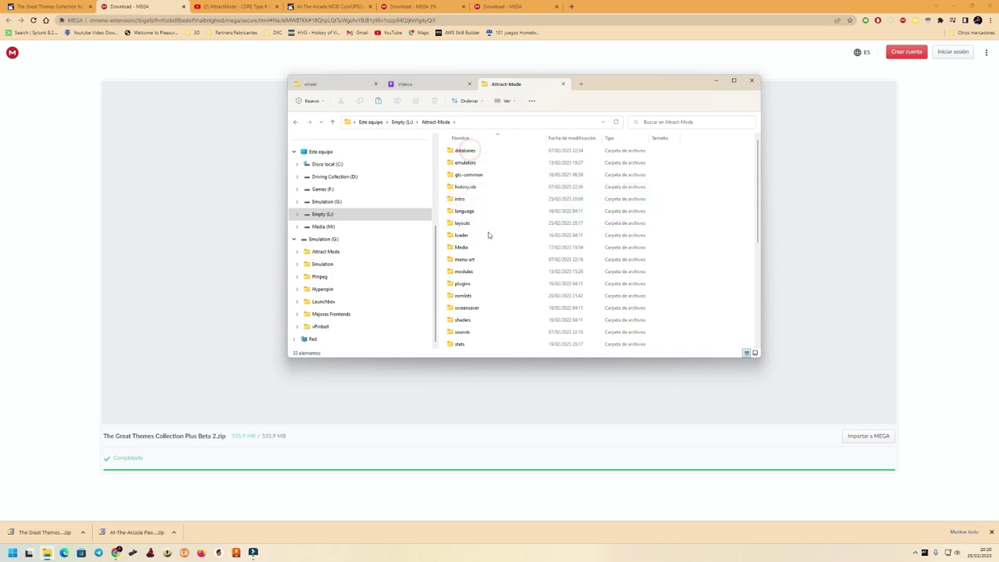
double_click(469, 260)
double_click(472, 199)
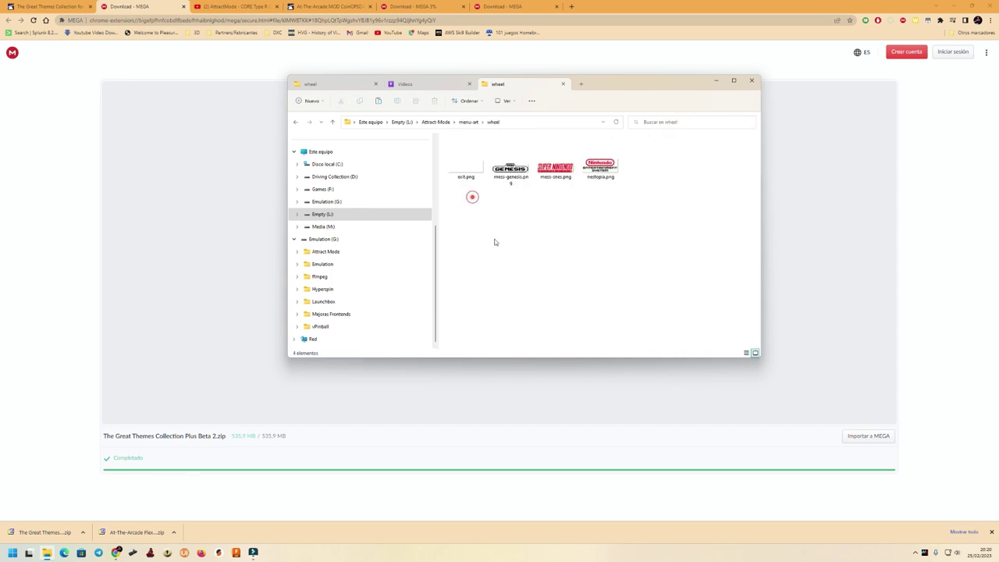
key("ctrl+v")
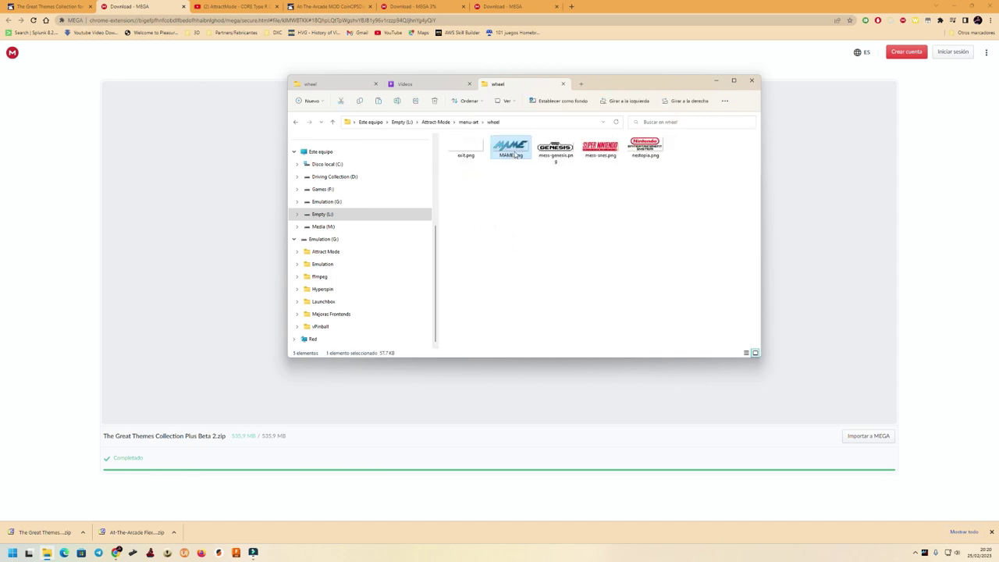
left_click(524, 253)
left_click(512, 156)
Step: Copy Daphne.png from the wheel folder on Emulation (G:) into the wheel folder on Empty (L:)
left_click(345, 86)
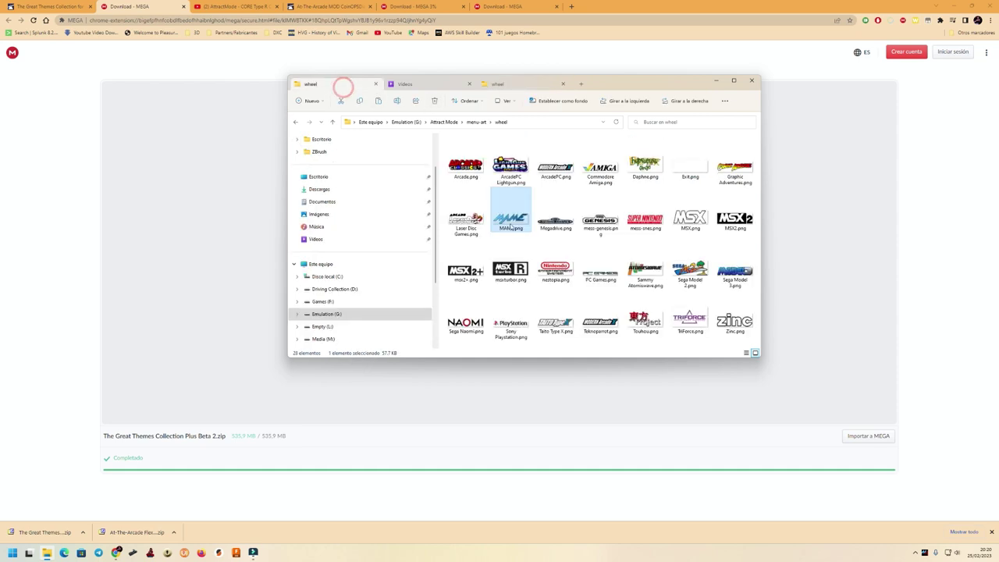
left_click(555, 221)
key("d")
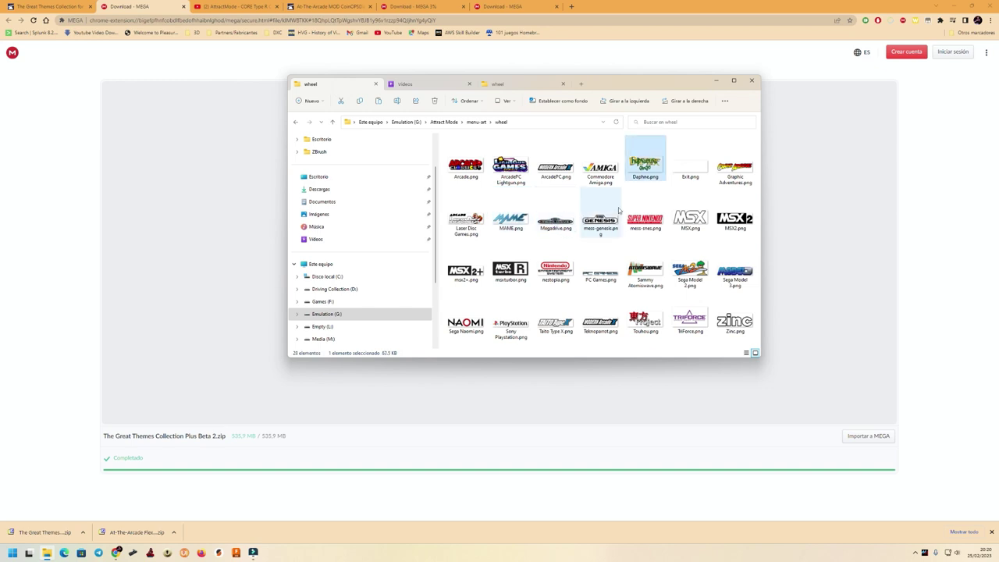
left_click(498, 85)
key("ctrl+v")
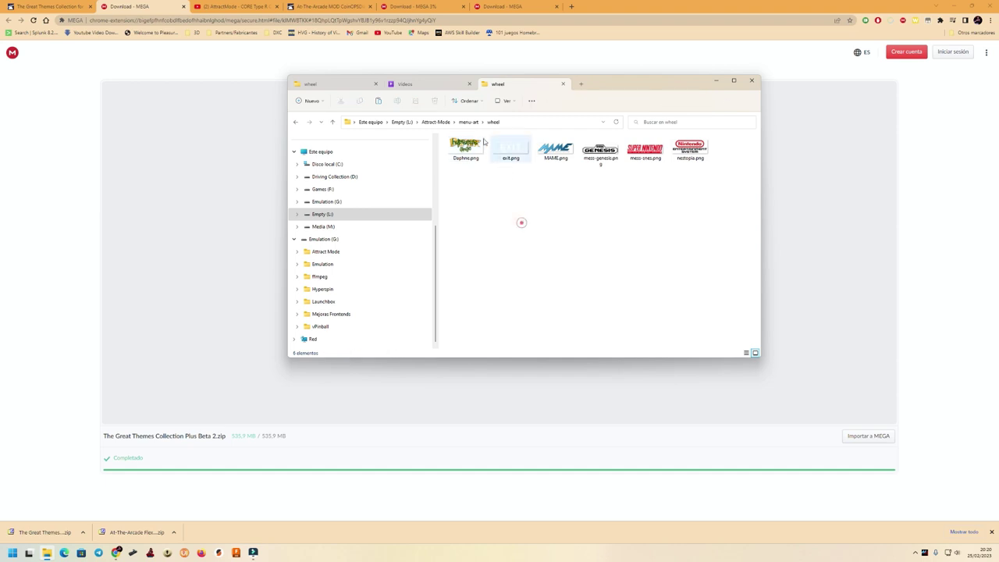
Step: Return to the Attract-Mode folder on Empty (L:) and launch attract.exe
left_click(435, 123)
scroll(486, 292, "down", 2)
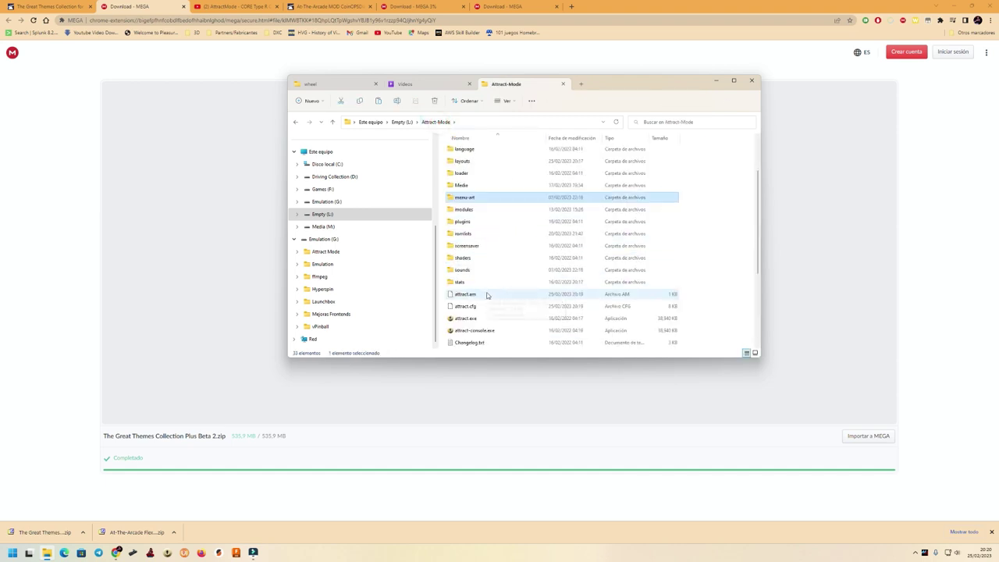
left_click(468, 319)
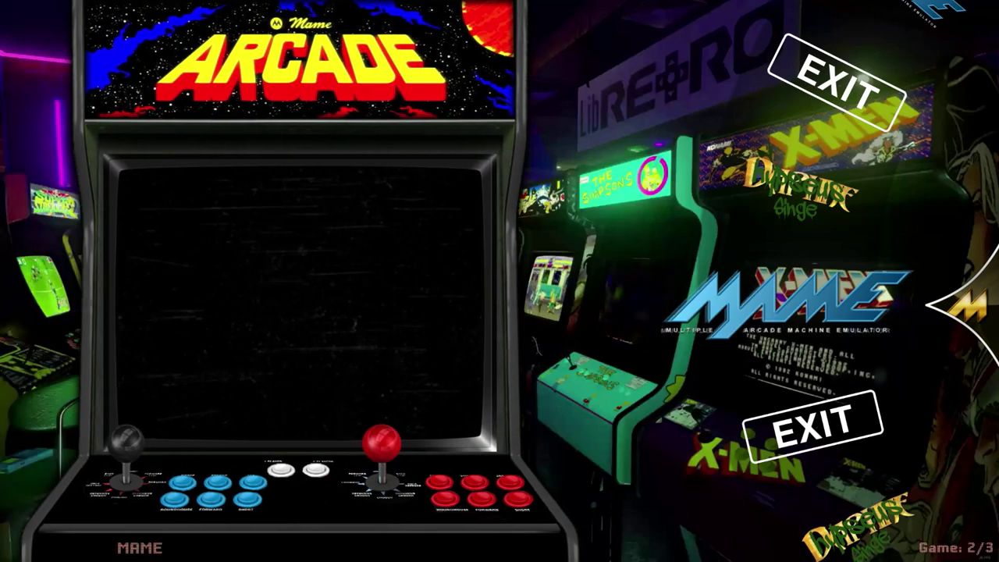
Step: Cycle through the Displays Menu to check the MAME and Daphne wheel logos, and exit Attract-Mode
key("Up")
key("Down")
key("Up")
key("Down")
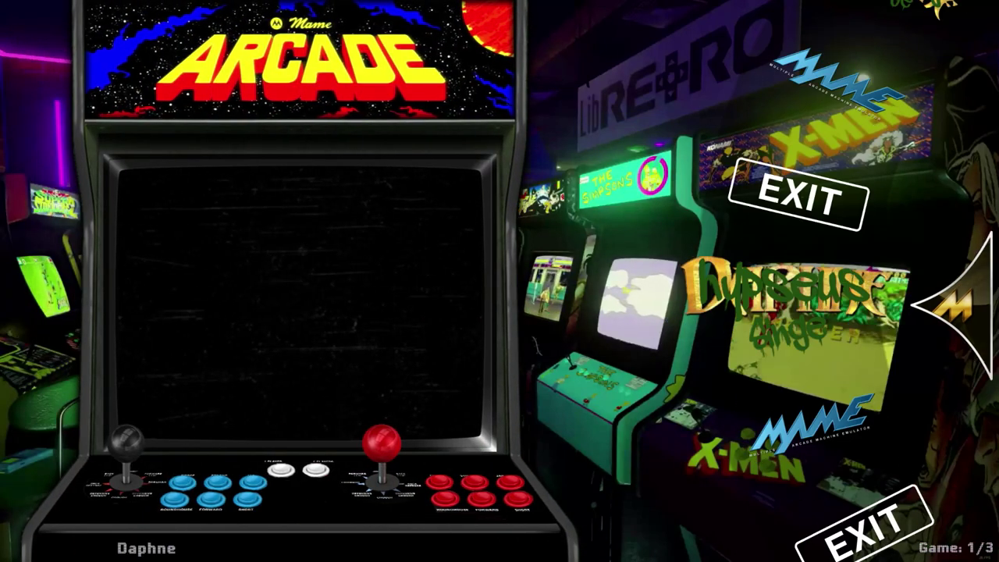
key("Down")
key("Up")
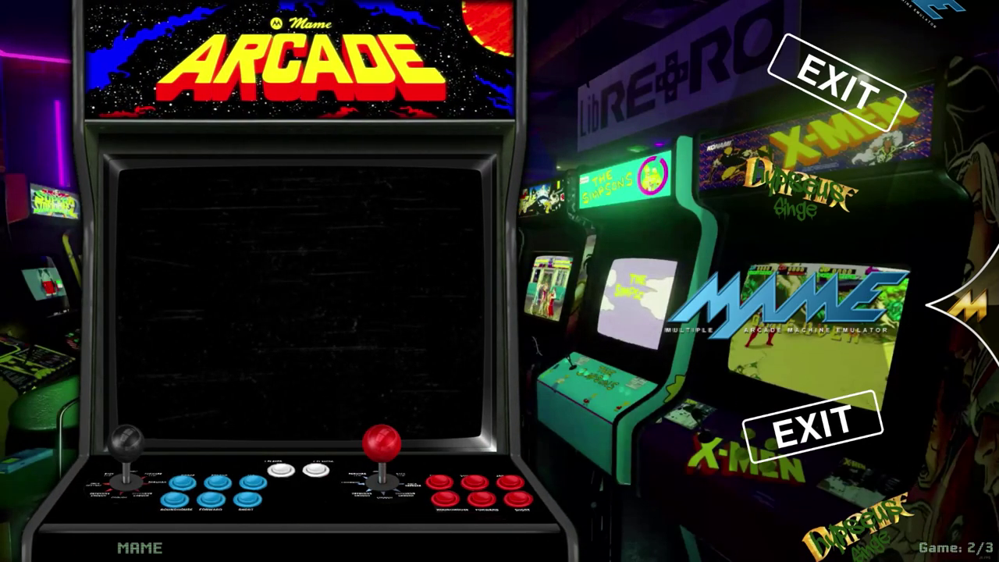
key("Up")
key("Down")
key("Down")
key("Down")
key("Up")
key("Down")
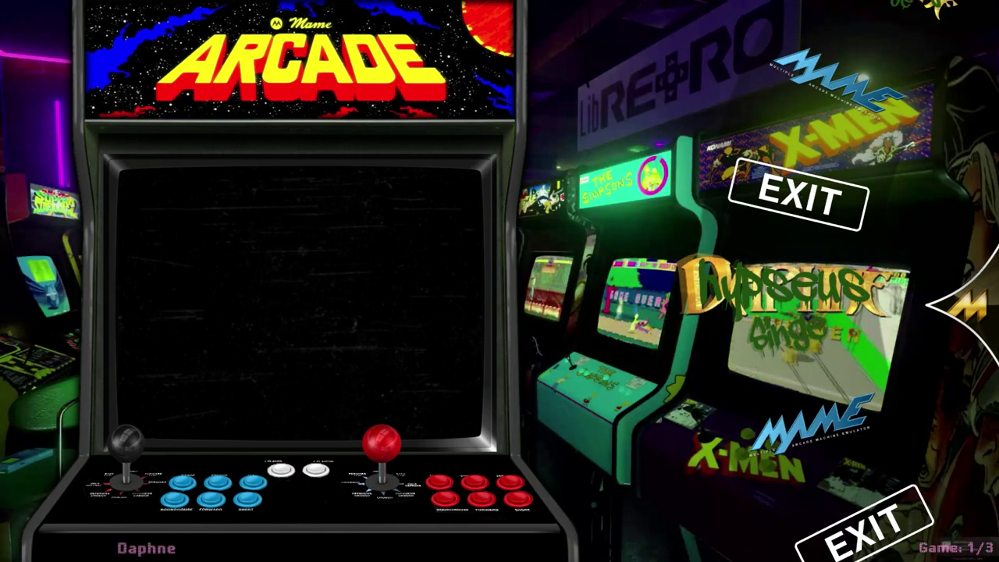
key("Down")
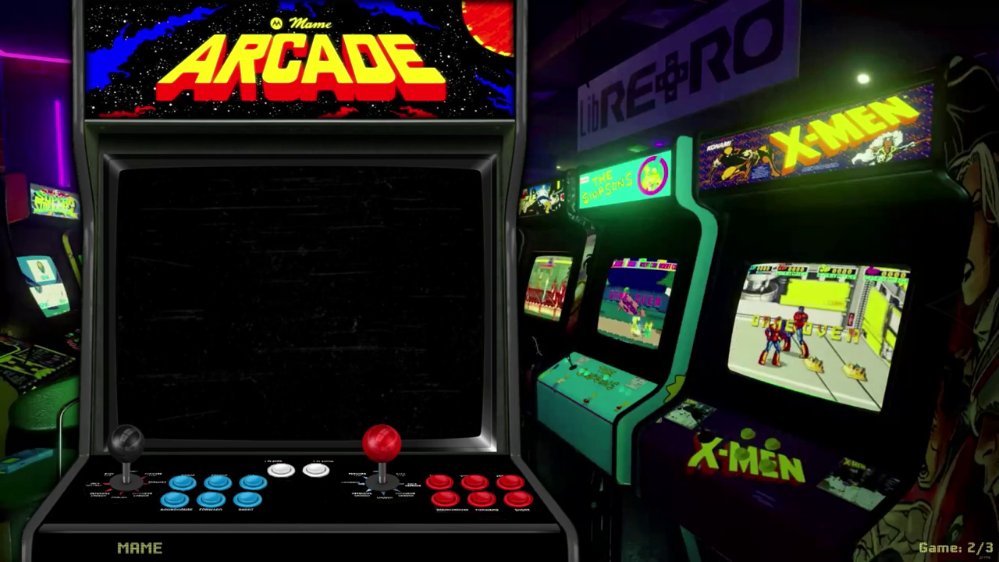
key("Escape")
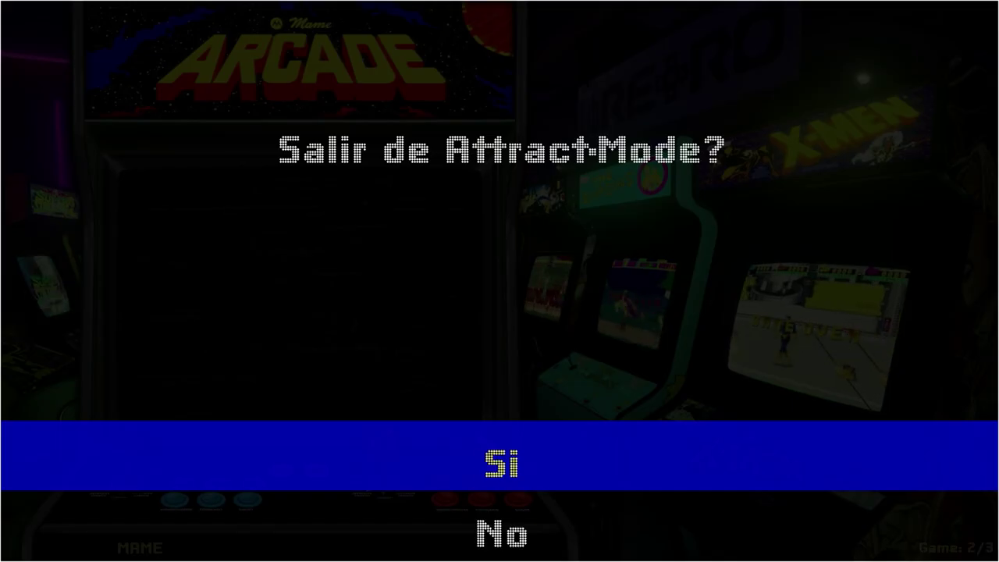
key("Return")
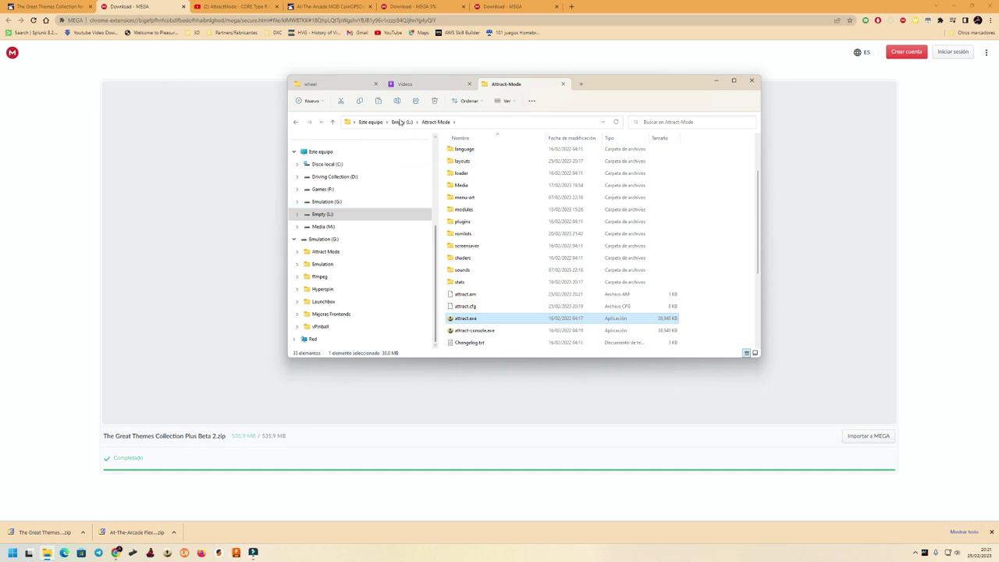
Step: Copy MAME.mp4 from the menu-art\snap folder on Emulation (G:) into Attract-Mode\menu-art\snap on Empty (L:)
left_click(314, 84)
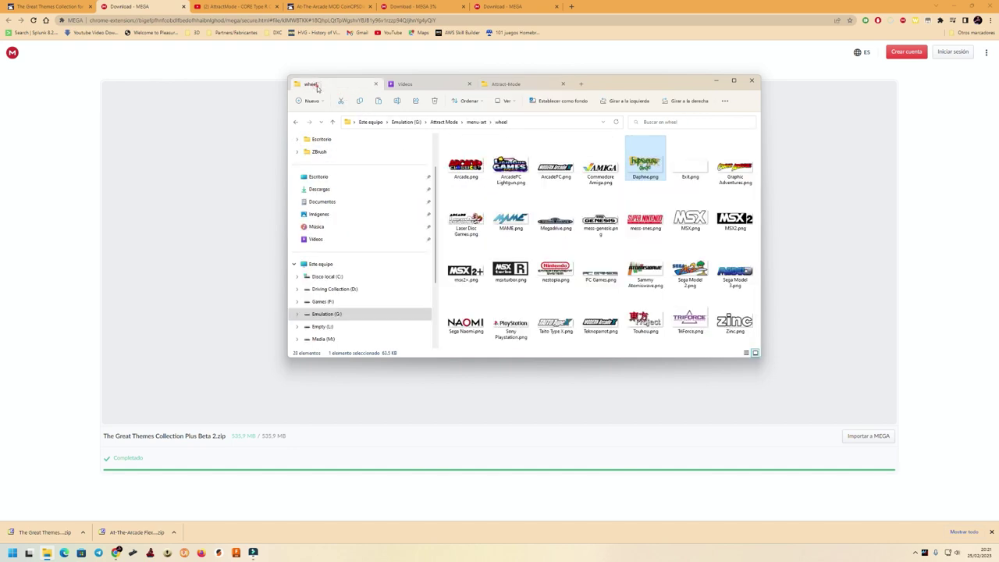
left_click(477, 122)
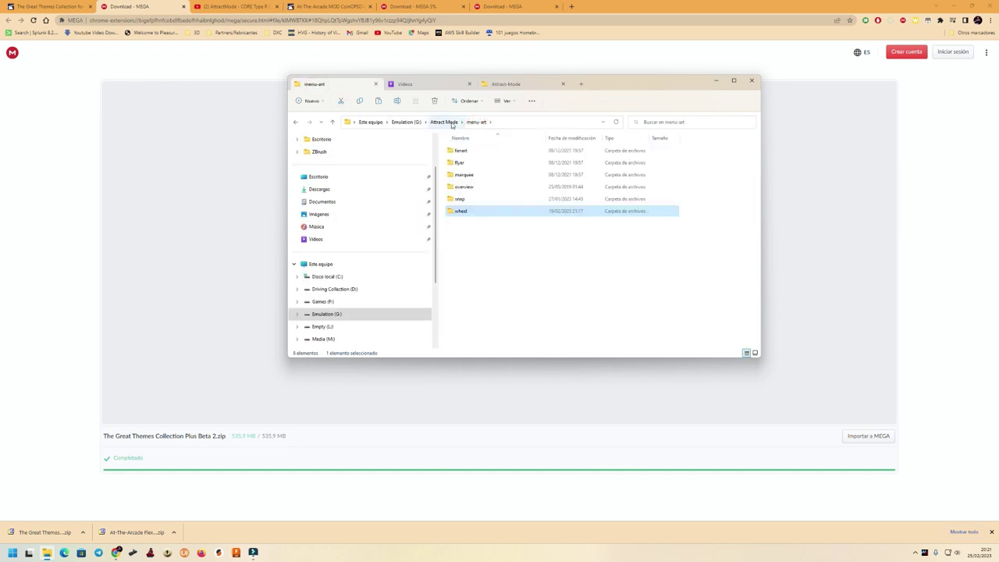
double_click(459, 199)
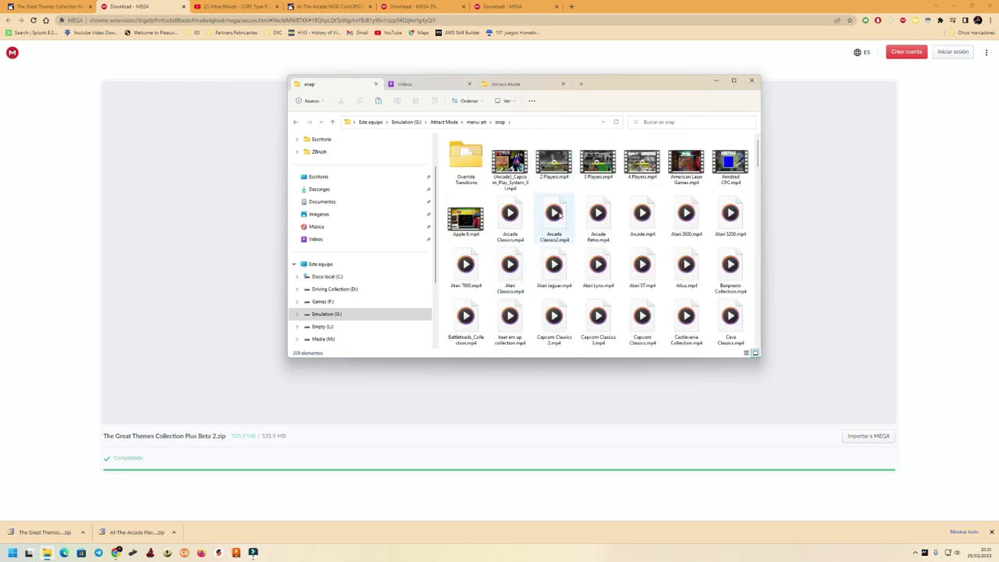
key("m")
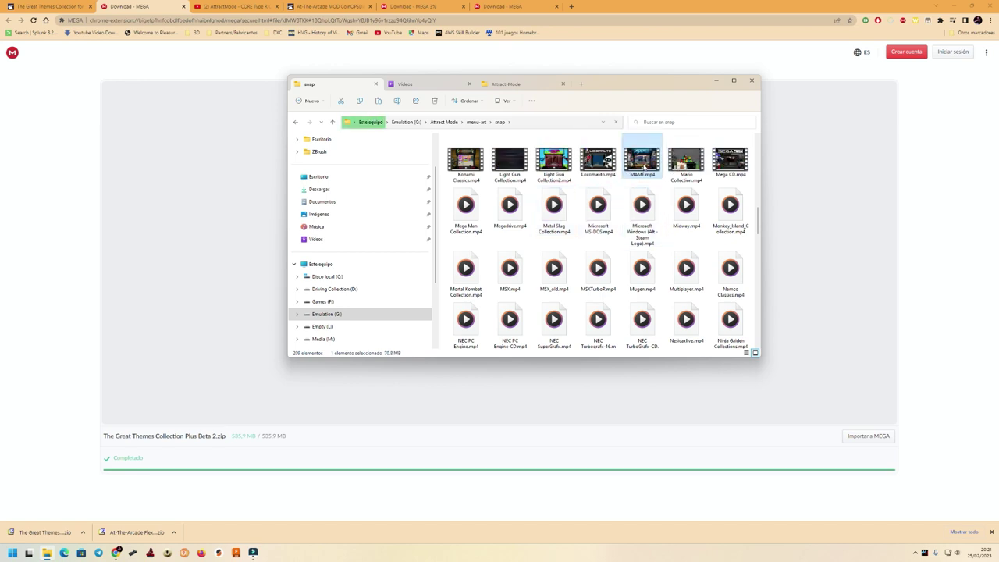
left_click(533, 85)
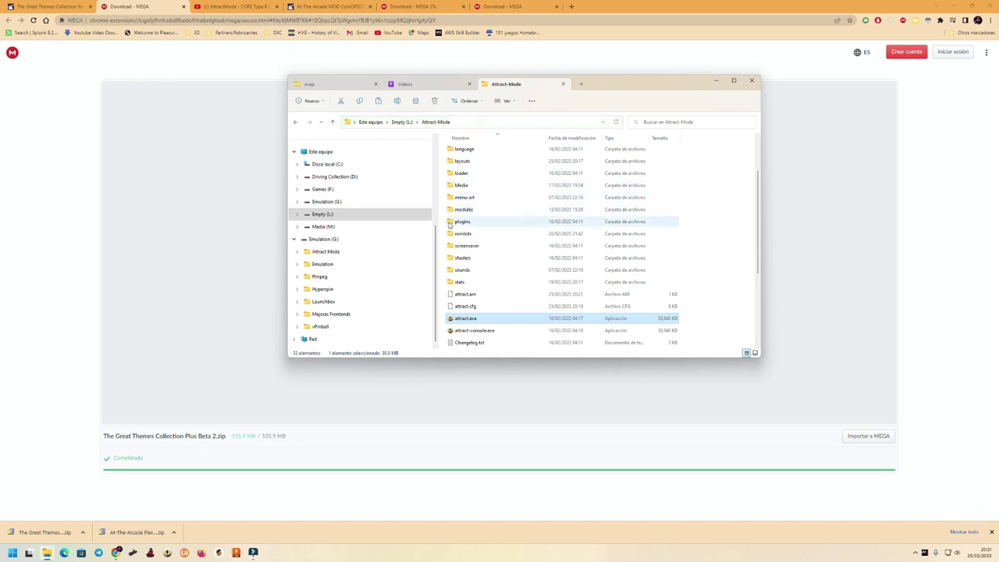
left_click(471, 197)
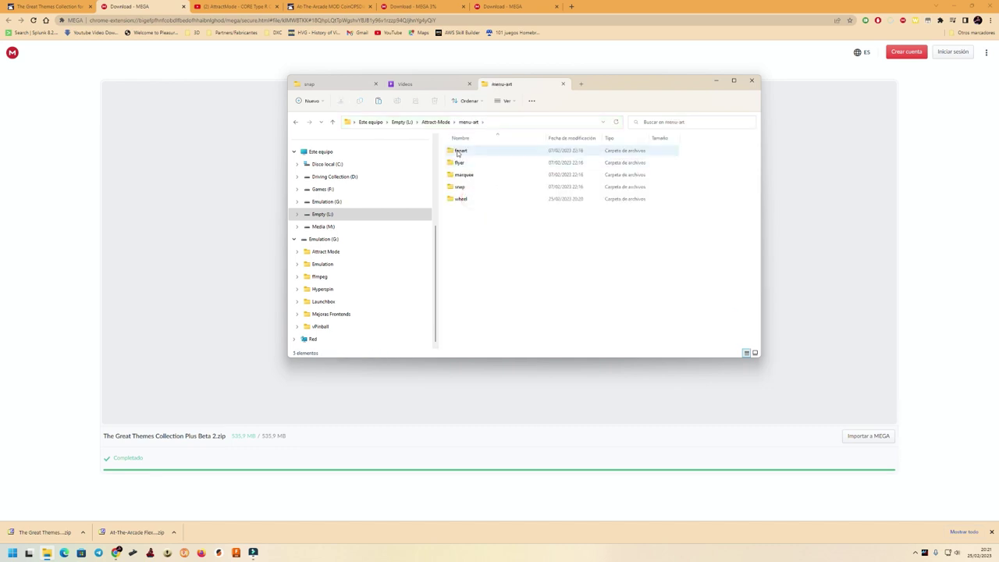
double_click(459, 193)
double_click(537, 274)
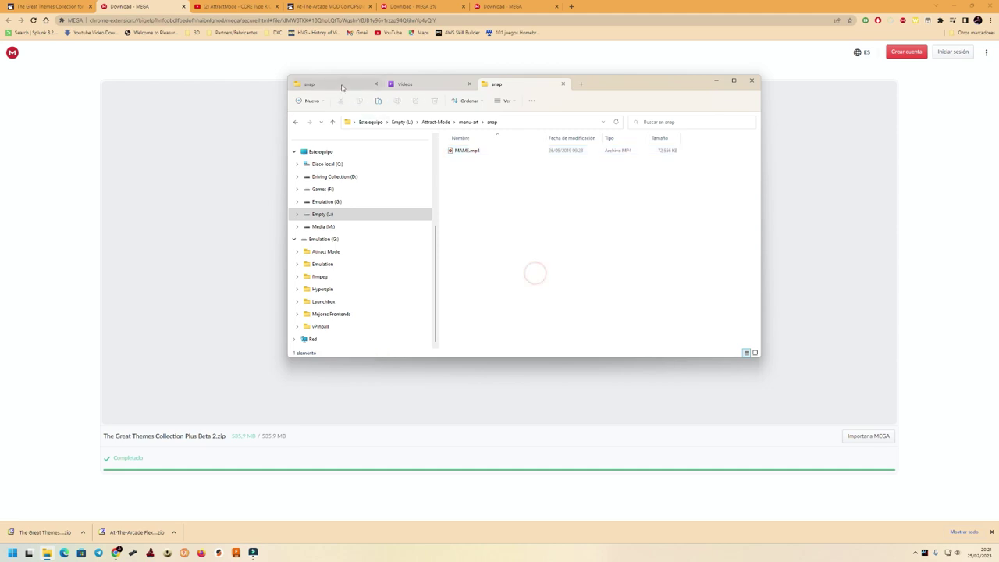
Step: Copy Daphne.mp4 from the snap folder on Emulation (G:) into the snap folder on Empty (L:)
left_click(373, 84)
left_click(597, 209)
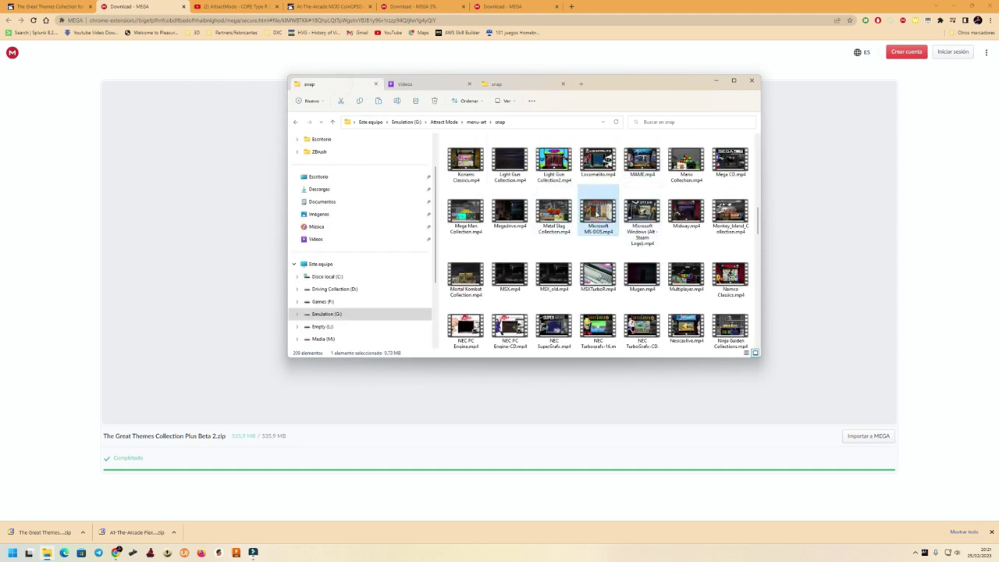
key("d")
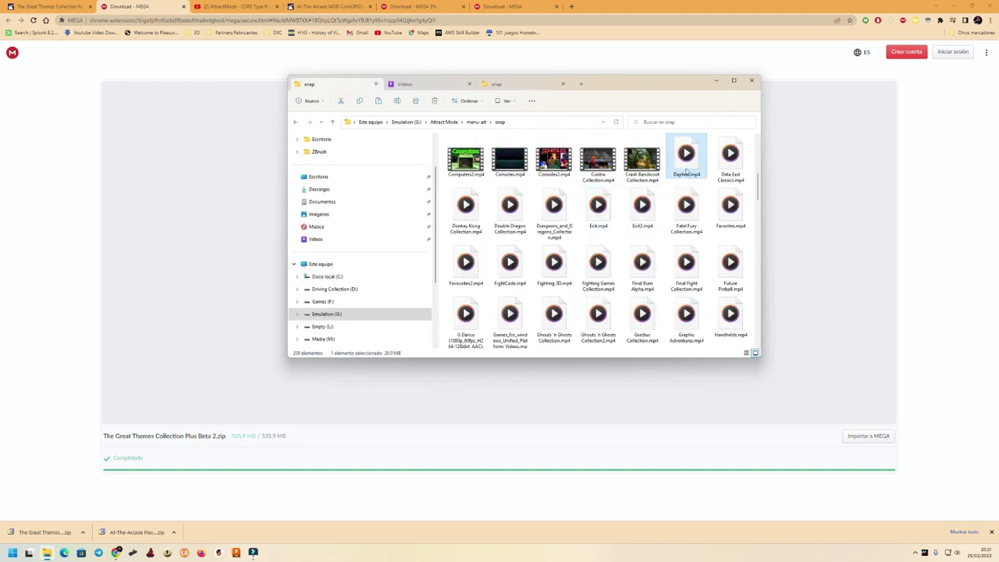
left_click(505, 84)
left_click(489, 187)
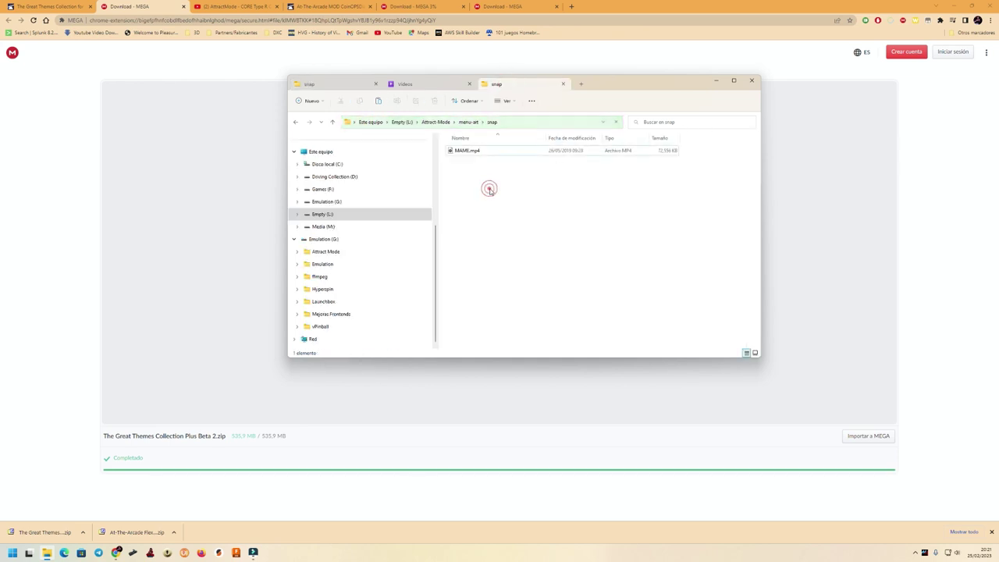
key("ctrl+v")
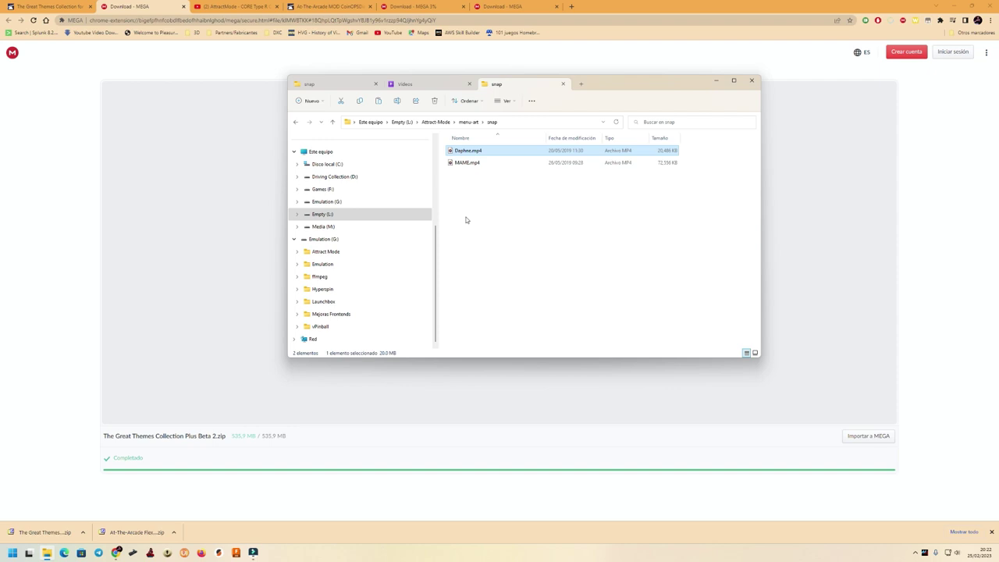
left_click(508, 210)
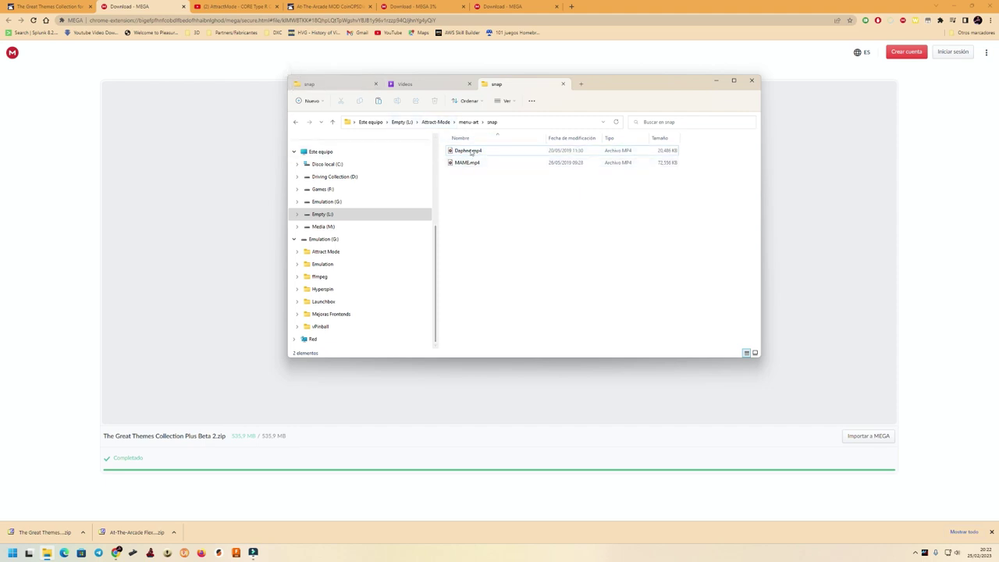
Step: Check the menu-art\marquee folders on Empty (L:) and Emulation (G:) for marquee images
left_click(470, 122)
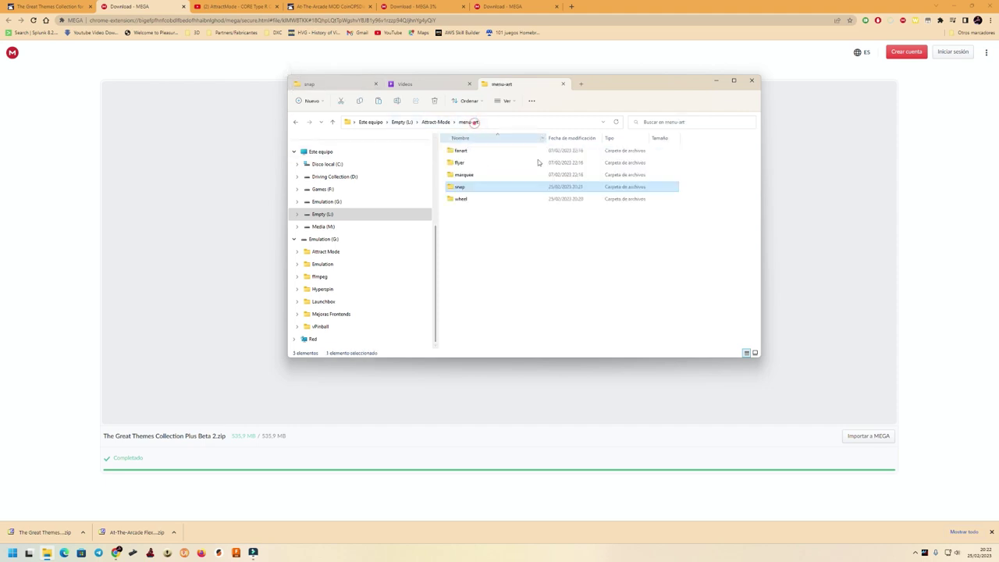
double_click(460, 174)
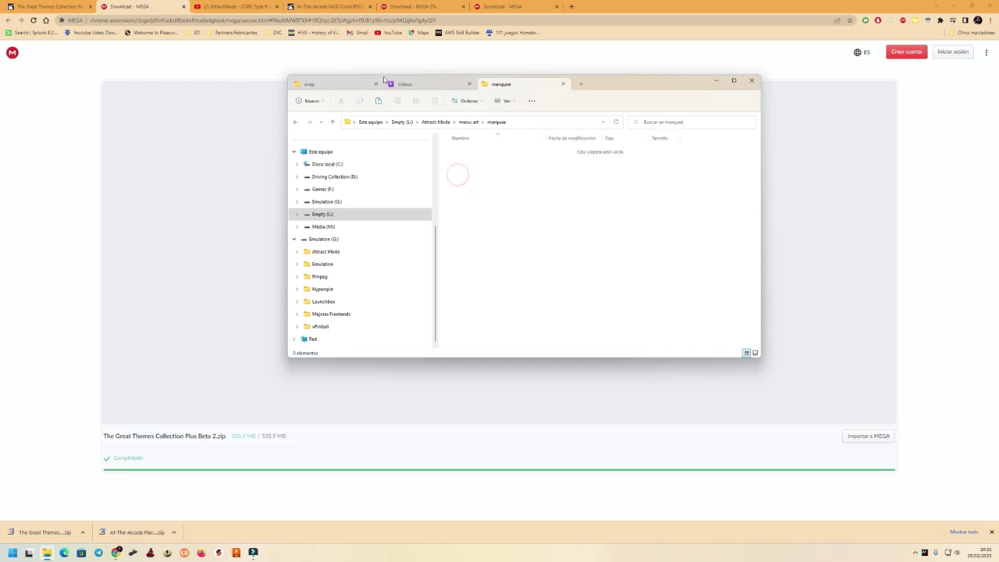
left_click(327, 83)
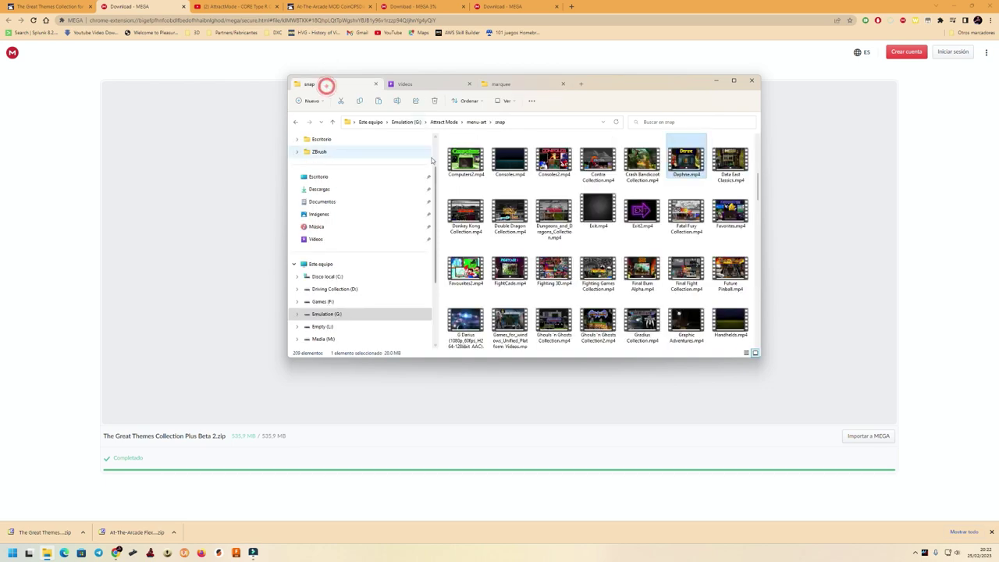
left_click(477, 122)
double_click(472, 173)
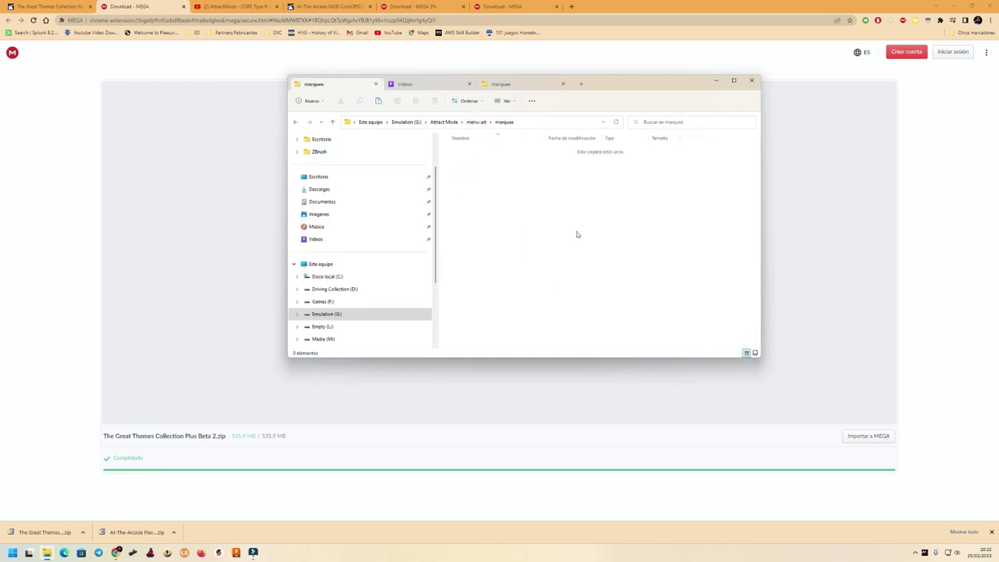
left_click(443, 122)
Step: Switch to Chrome and search Google Images for "mame marquee" in a new tab
left_click(716, 82)
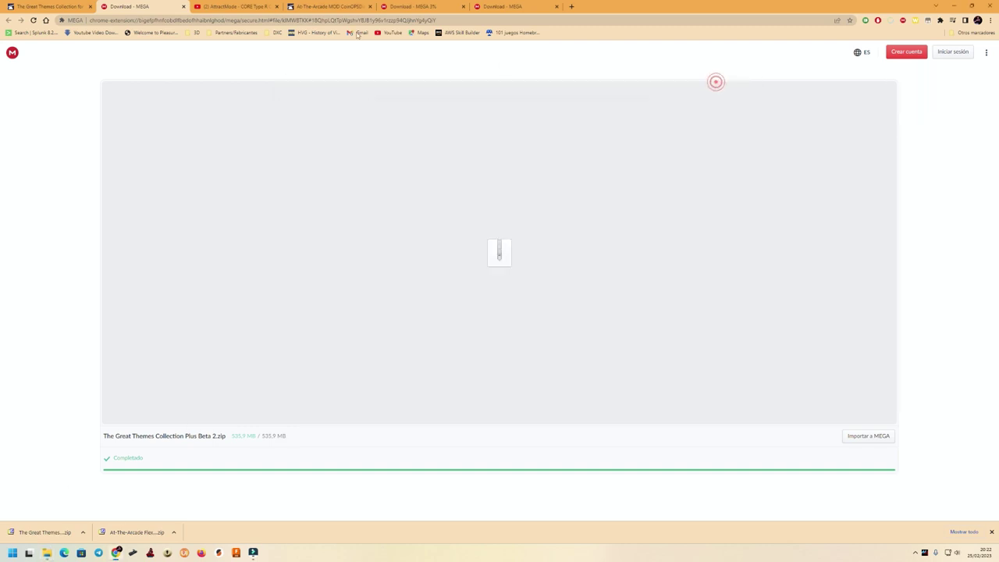
left_click(571, 6)
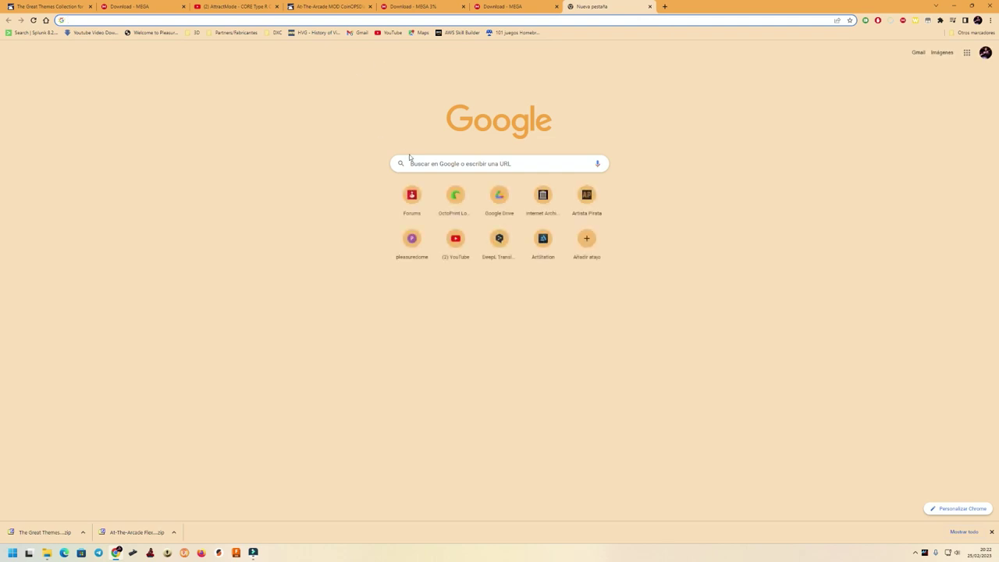
left_click(416, 161)
type("mame marquee")
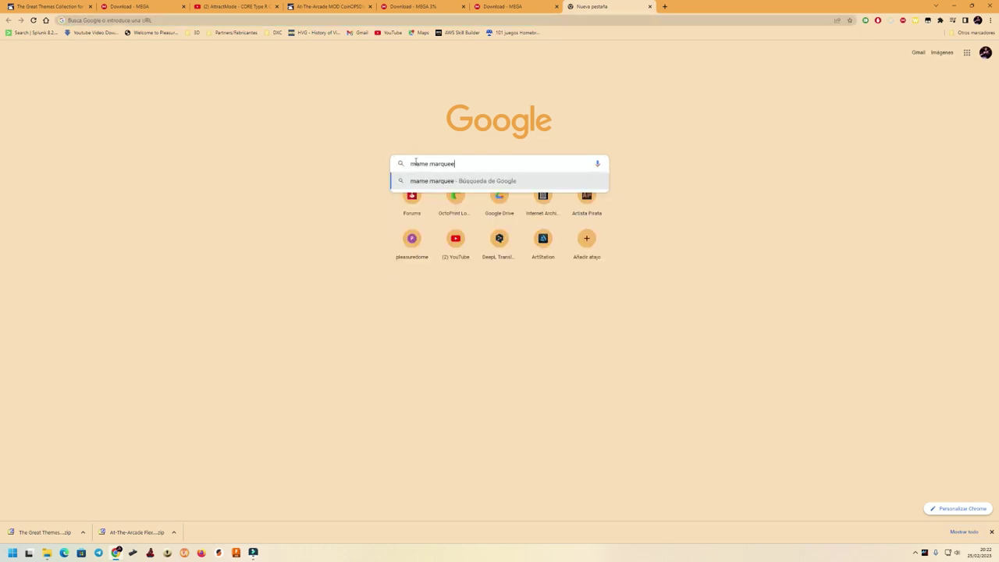
key("Return")
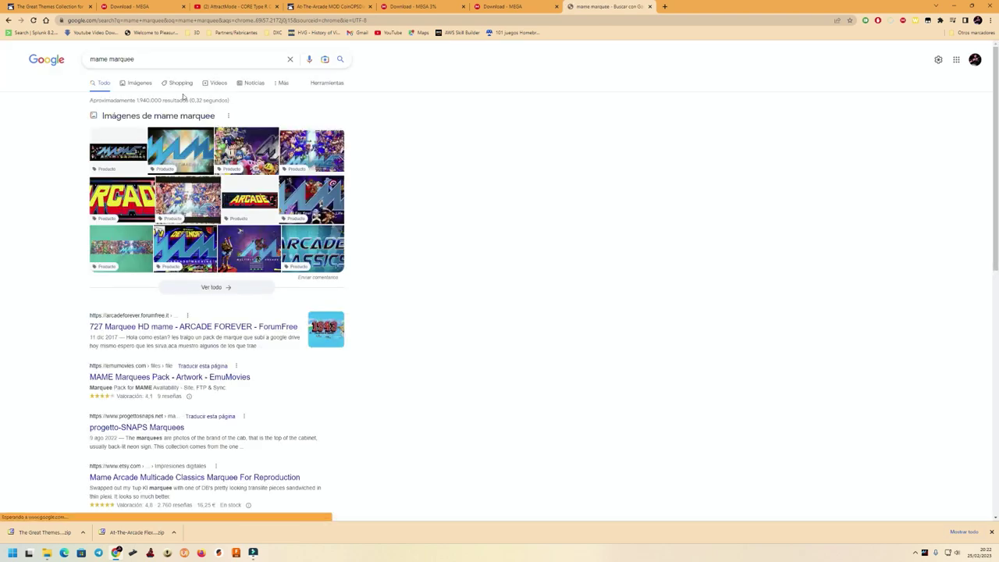
left_click(135, 83)
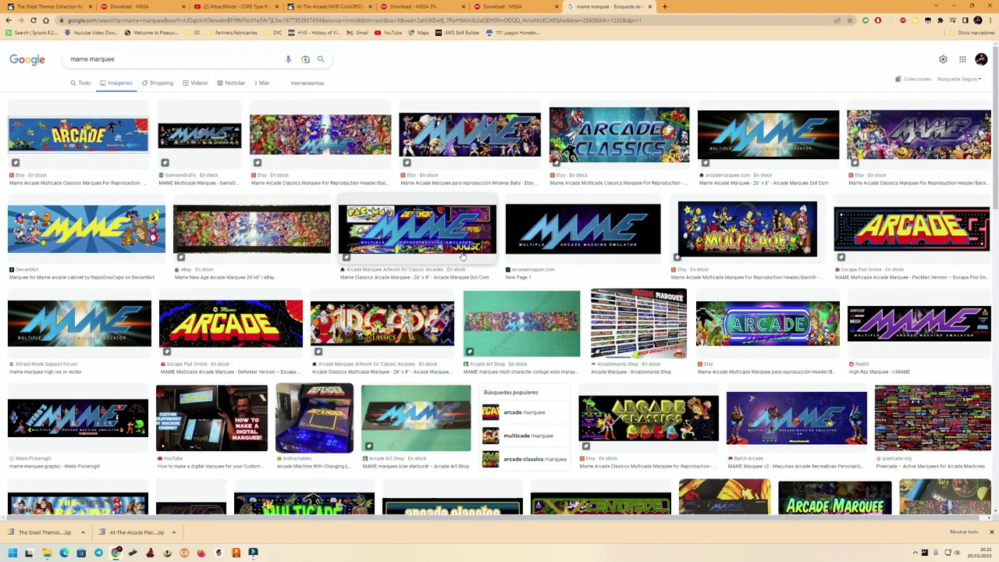
Step: Save the black MAME marquee image from arcadeshopper.com as "mame.jpg" in Attract-Mode\menu-art\marquee on Empty (L:)
left_click(569, 238)
right_click(813, 175)
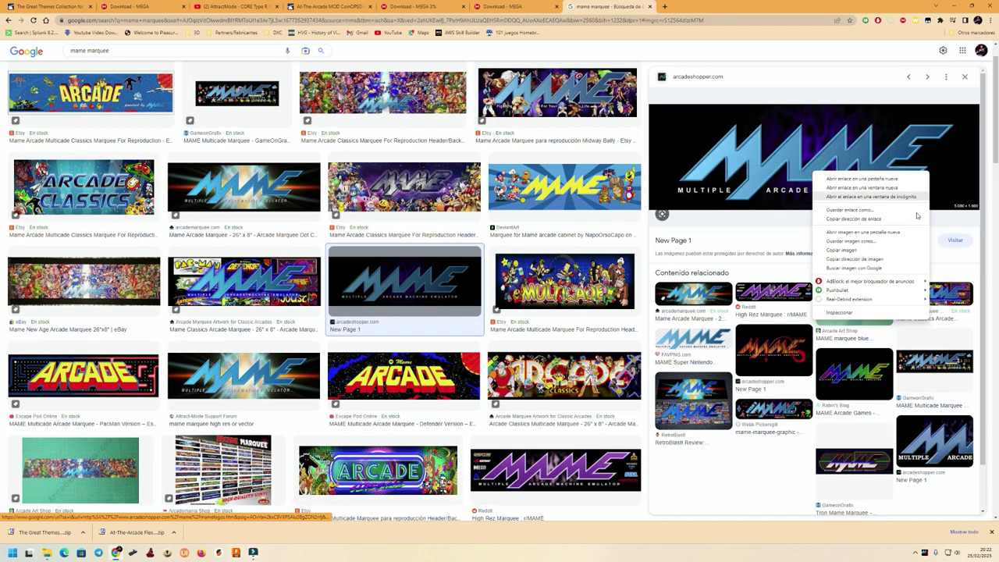
left_click(872, 241)
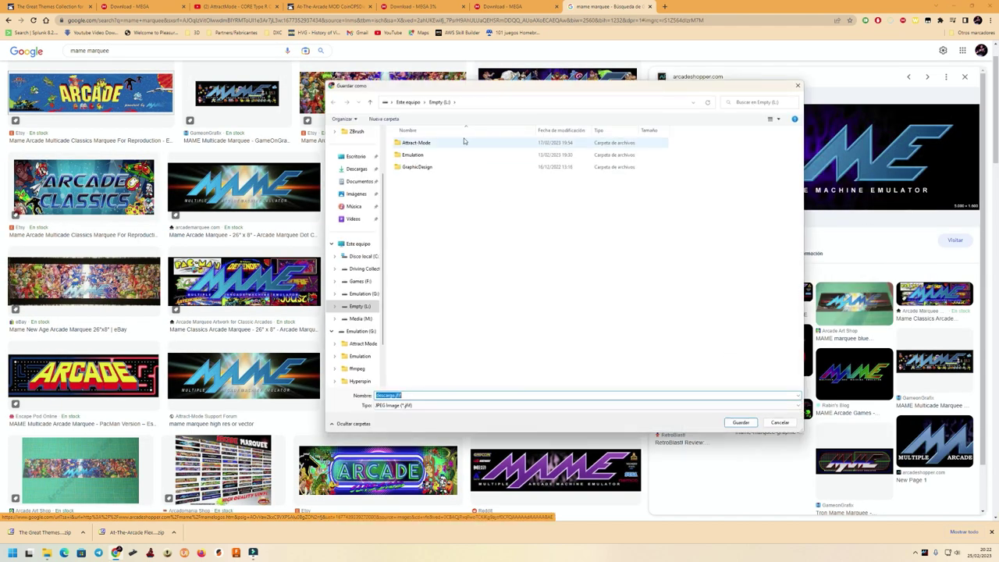
double_click(412, 142)
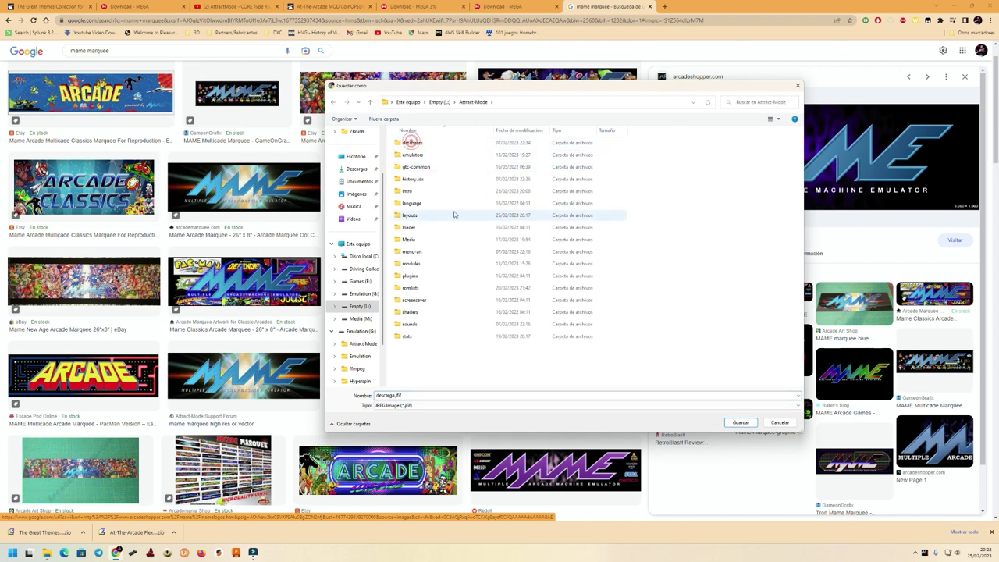
double_click(411, 251)
double_click(409, 167)
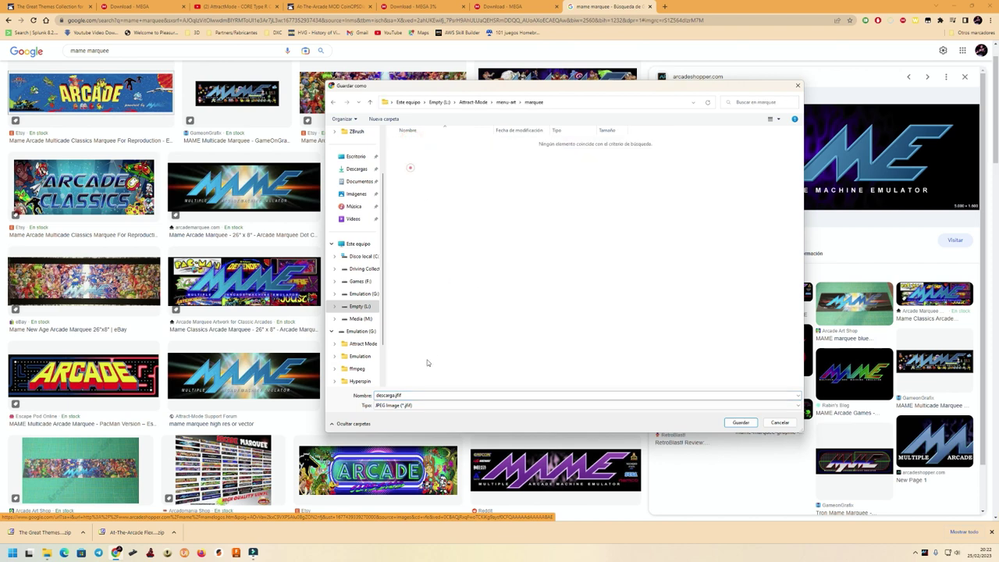
double_click(406, 396)
left_click(423, 407)
left_click(419, 406)
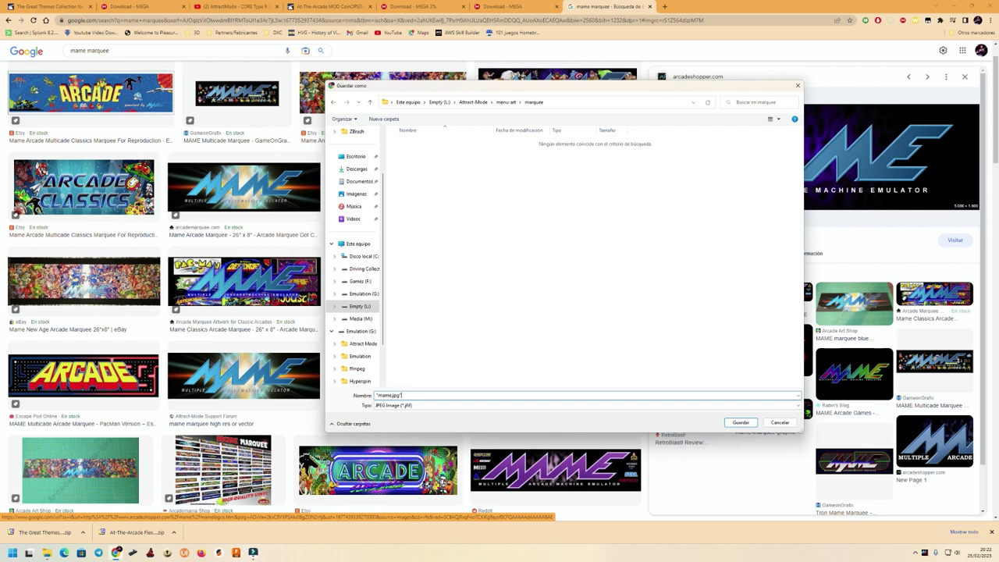
key("Return")
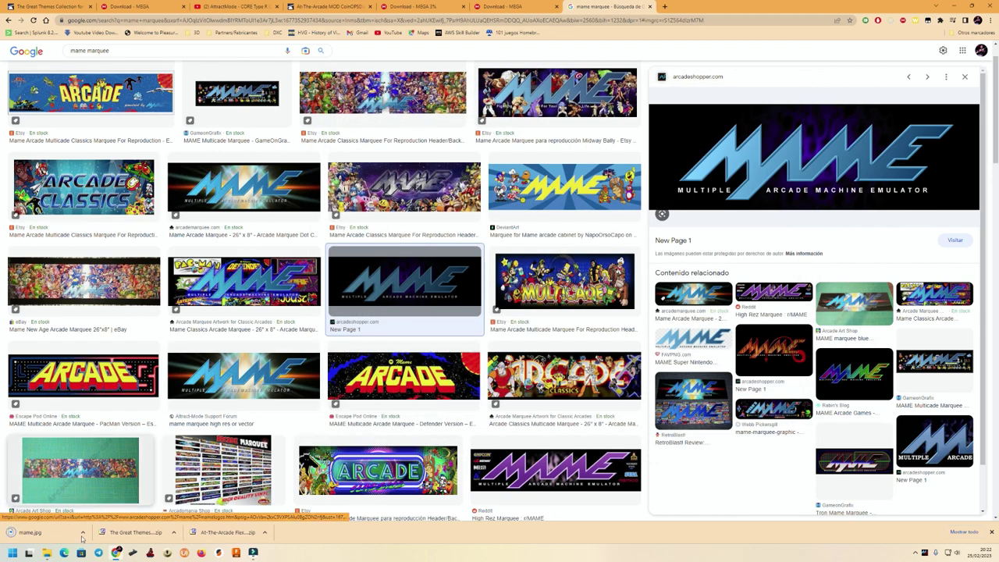
Step: Switch to File Explorer and view mame.jpg from the marquee folder on Empty (L:), closing the image viewer when done
left_click(47, 553)
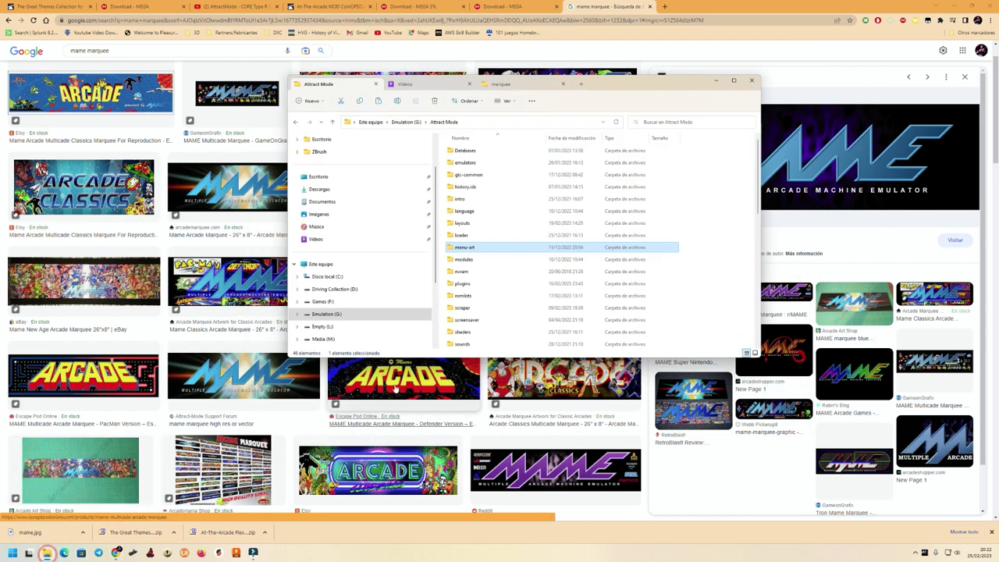
double_click(484, 250)
double_click(467, 175)
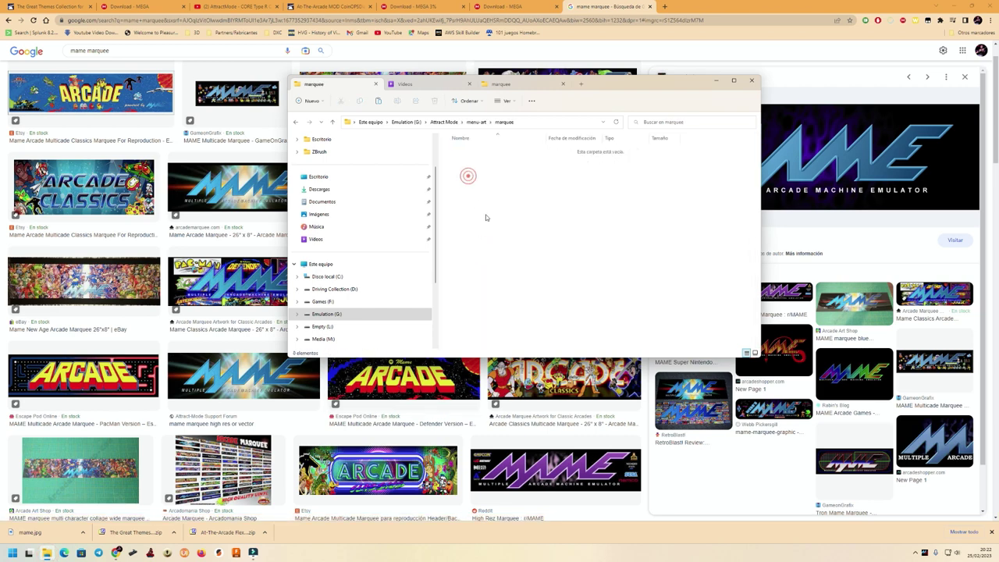
left_click(502, 84)
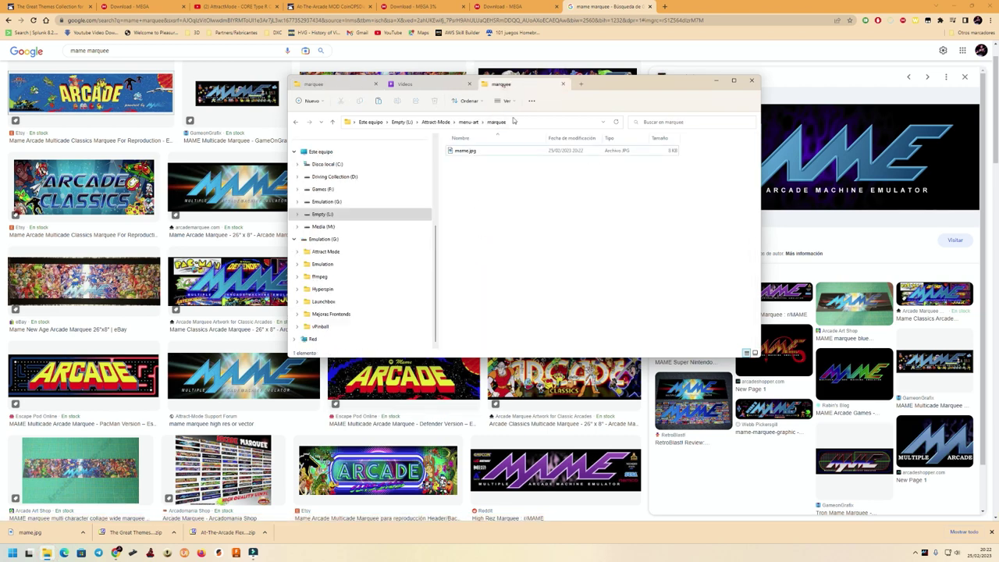
double_click(464, 151)
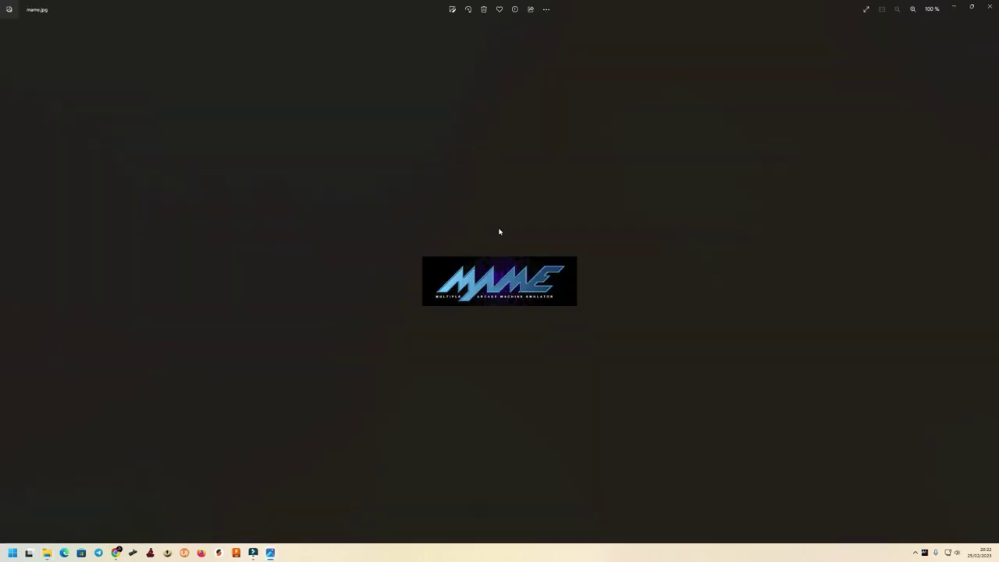
left_click(983, 13)
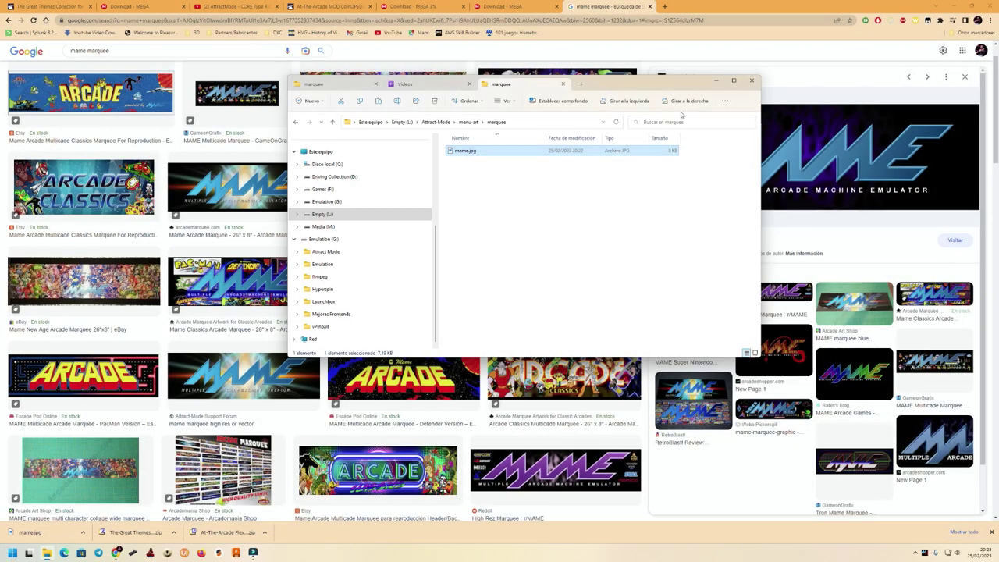
Step: Return to Chrome and change the image search to "daphne marquee"
left_click(717, 83)
scroll(105, 102, "up", 1)
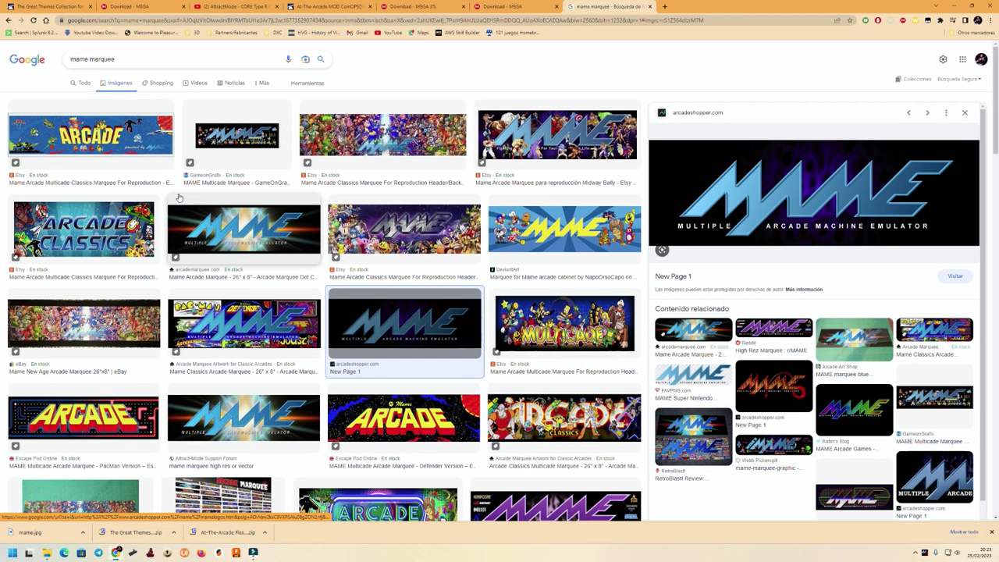
type("daphn")
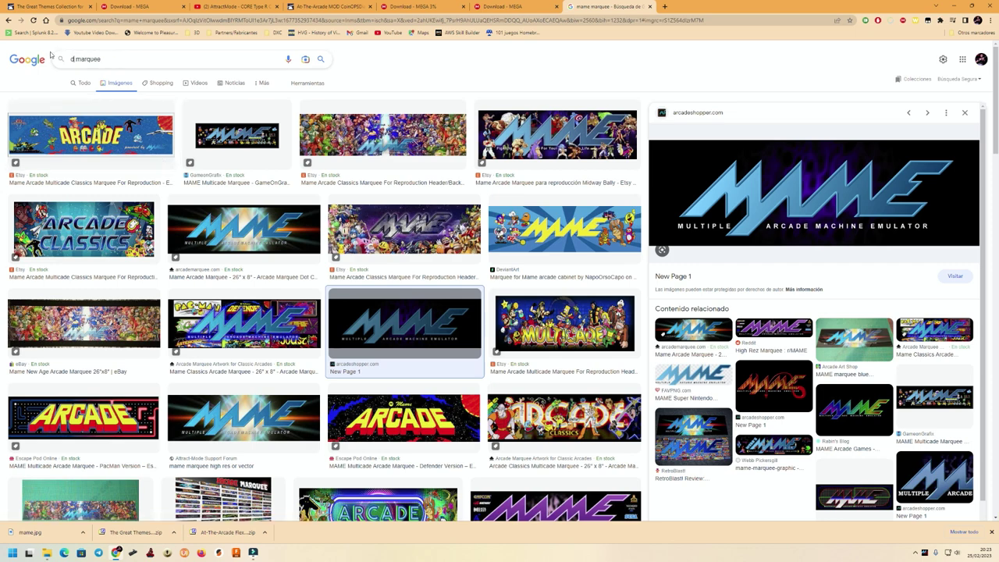
key("Return")
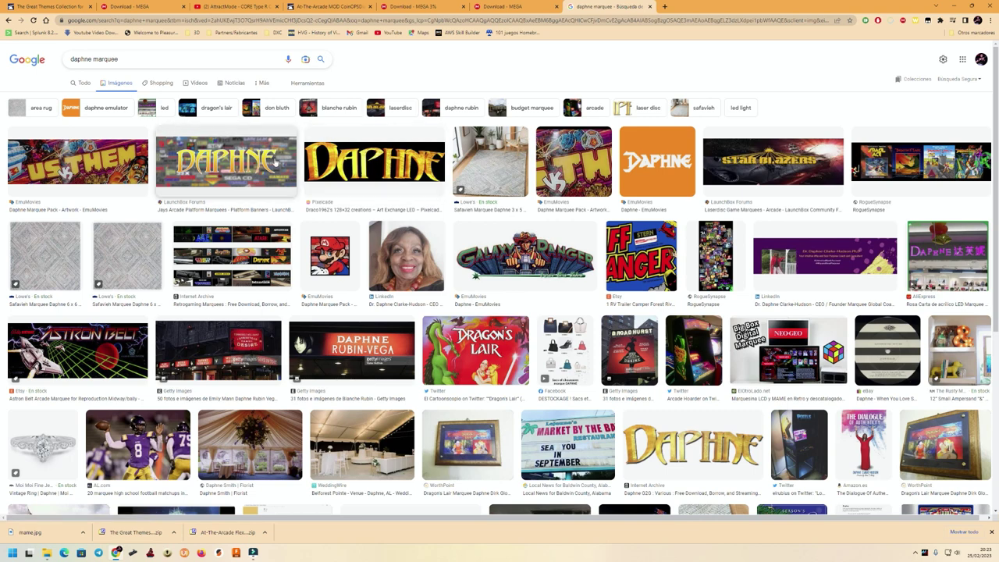
Step: Save the Daphne marquee image from the Pixelcade forum result as "daphne" PNG in Attract-Mode\menu-art\marquee on Empty (L:)
left_click(371, 159)
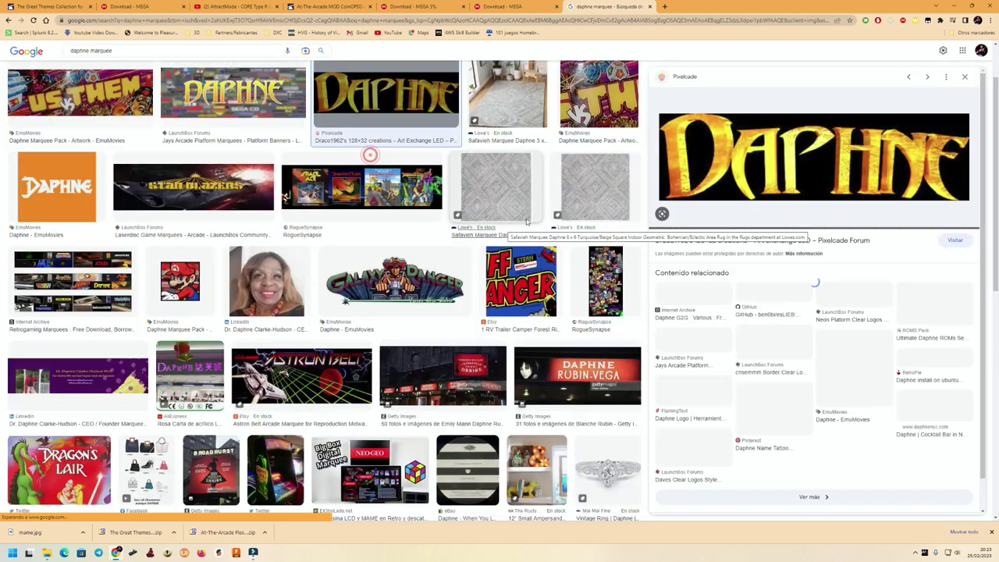
right_click(839, 166)
left_click(880, 249)
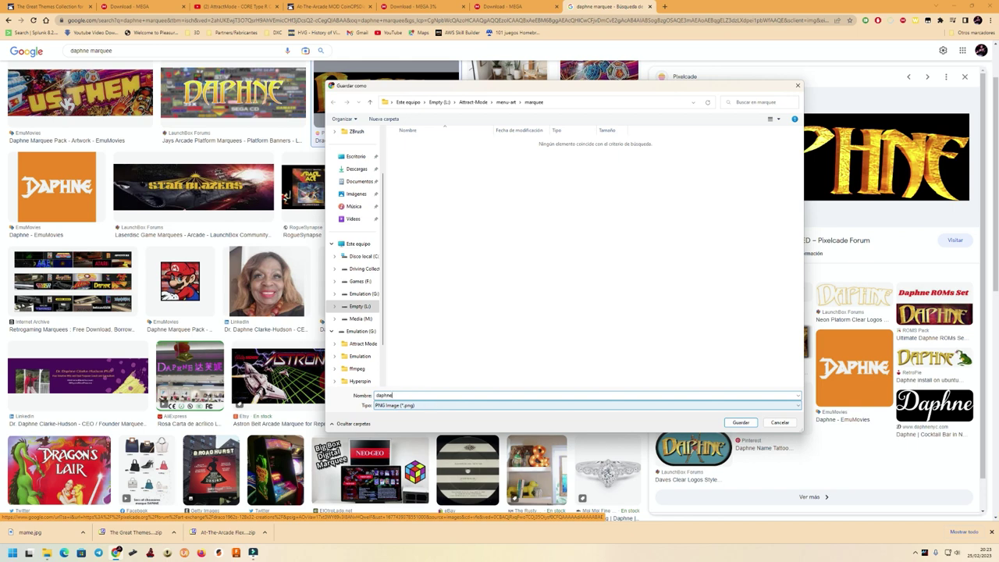
key("Return")
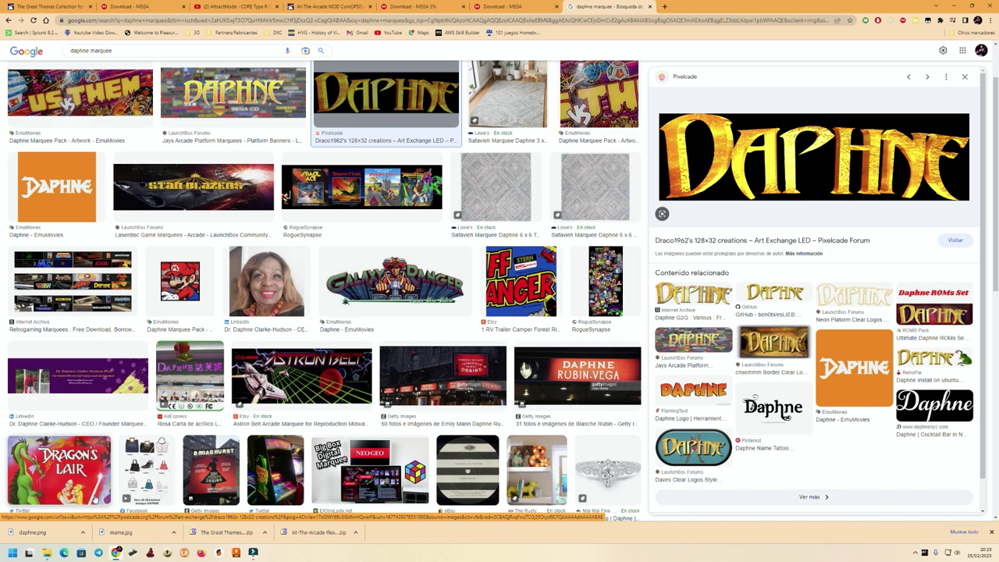
Step: Switch to File Explorer, go up to the Attract-Mode folder and launch attract.exe
left_click(47, 553)
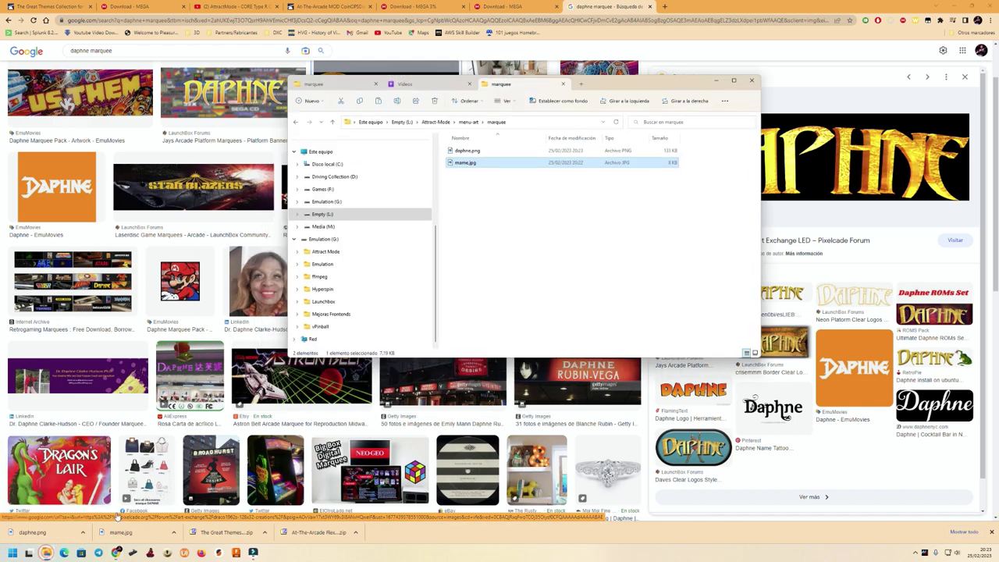
left_click(437, 122)
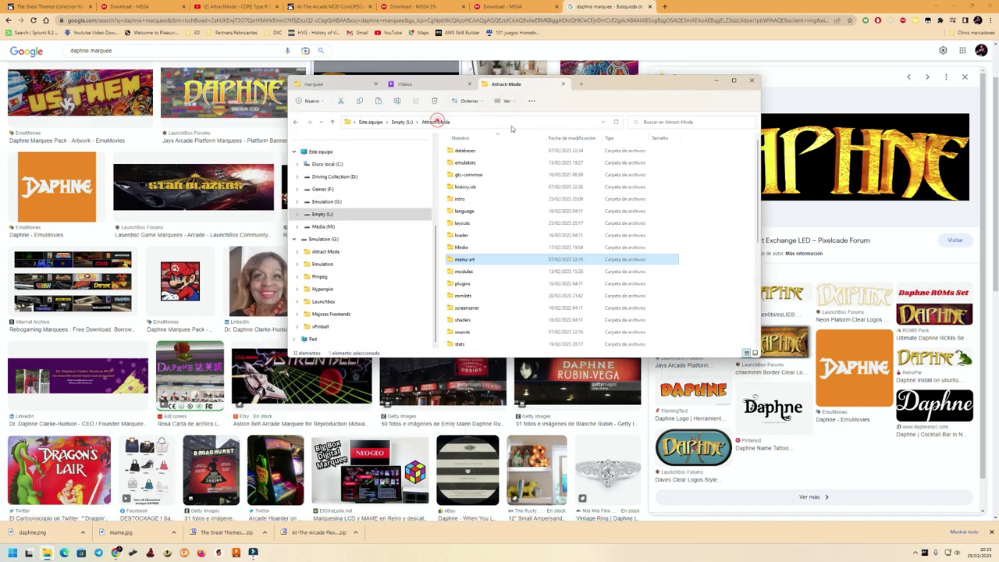
left_click(474, 284)
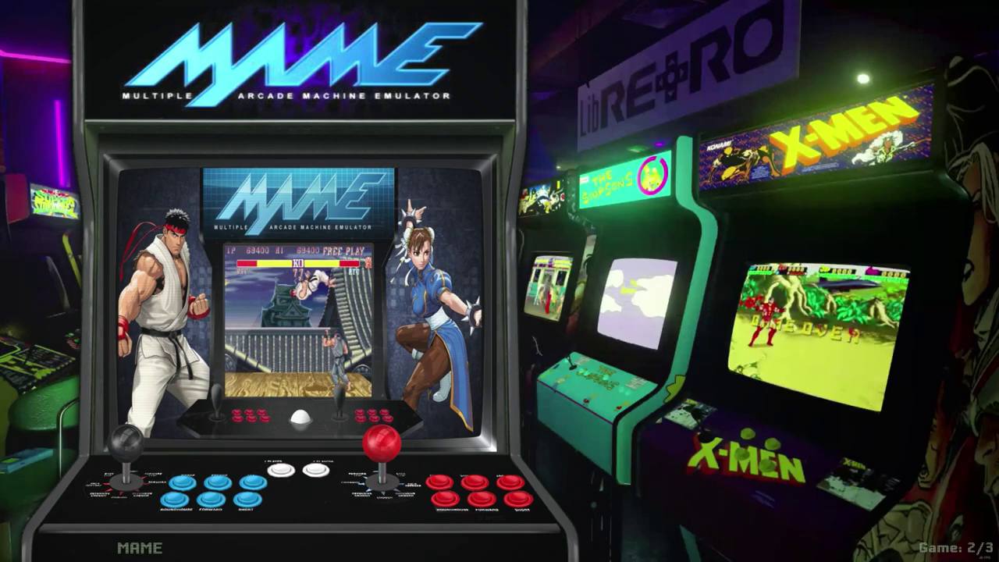
Step: Cycle through the Daphne, MAME and exit entries of the Displays Menu to check their marquees, snaps and wheels
key("Up")
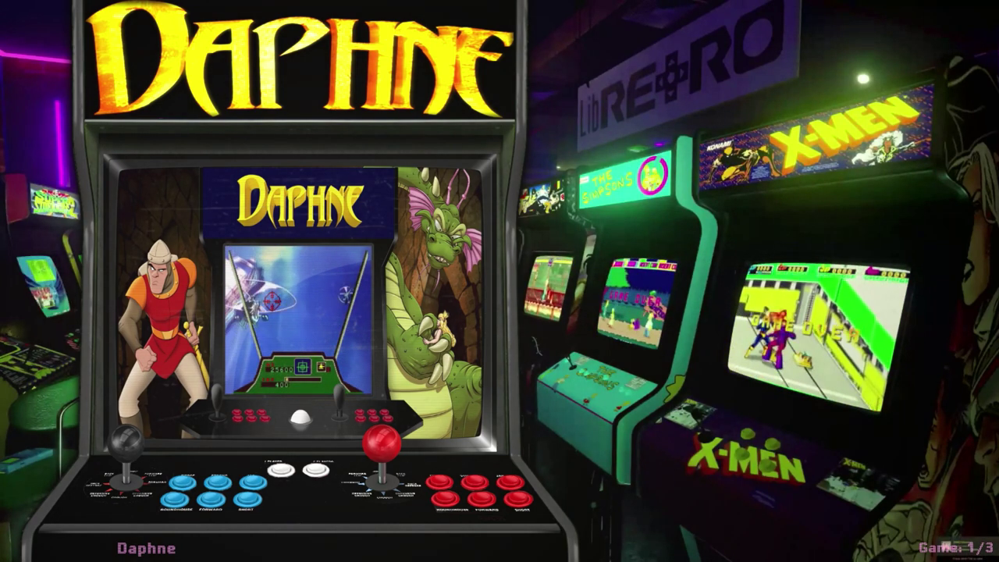
key("Down")
key("Down")
key("Down")
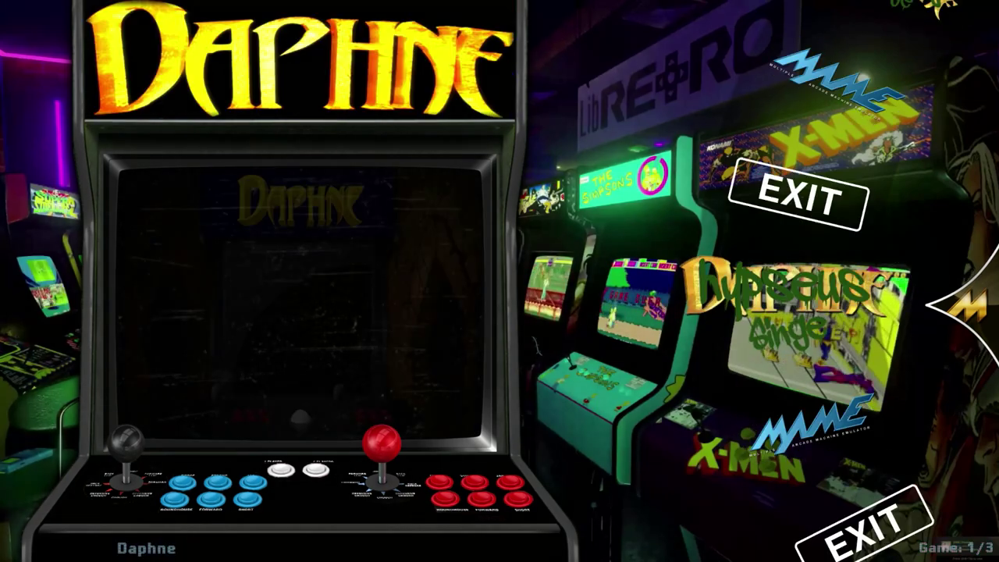
key("Up")
key("Up")
key("Up")
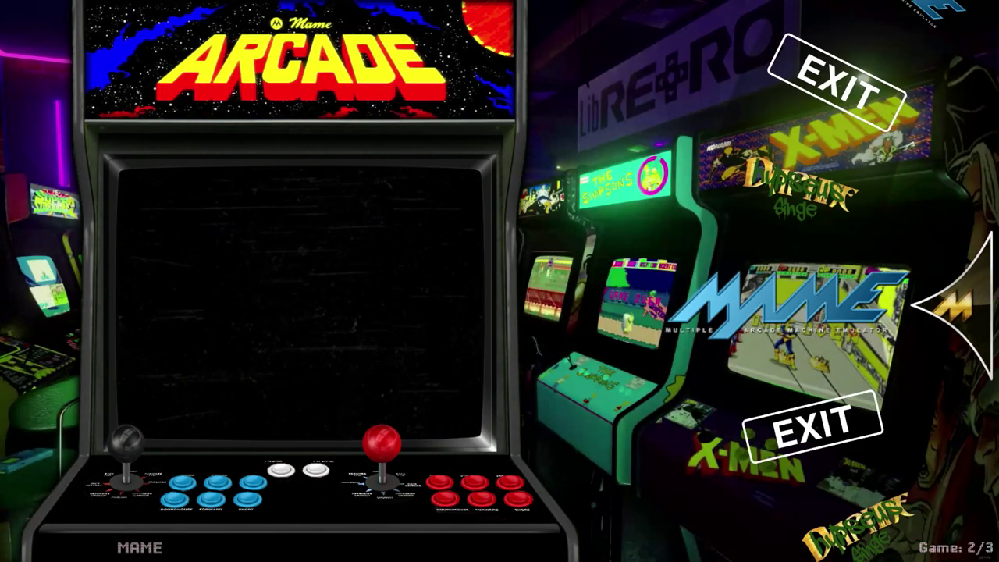
key("Up")
key("Up")
key("Up")
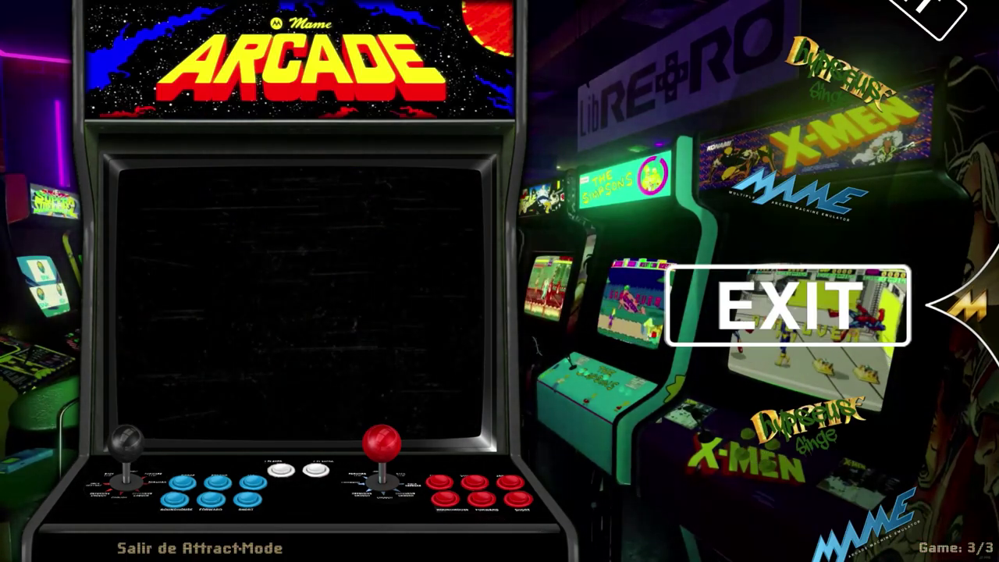
Step: Enter the Daphne display and then the MAME display to view their games, returning to the Displays Menu after each
key("Return")
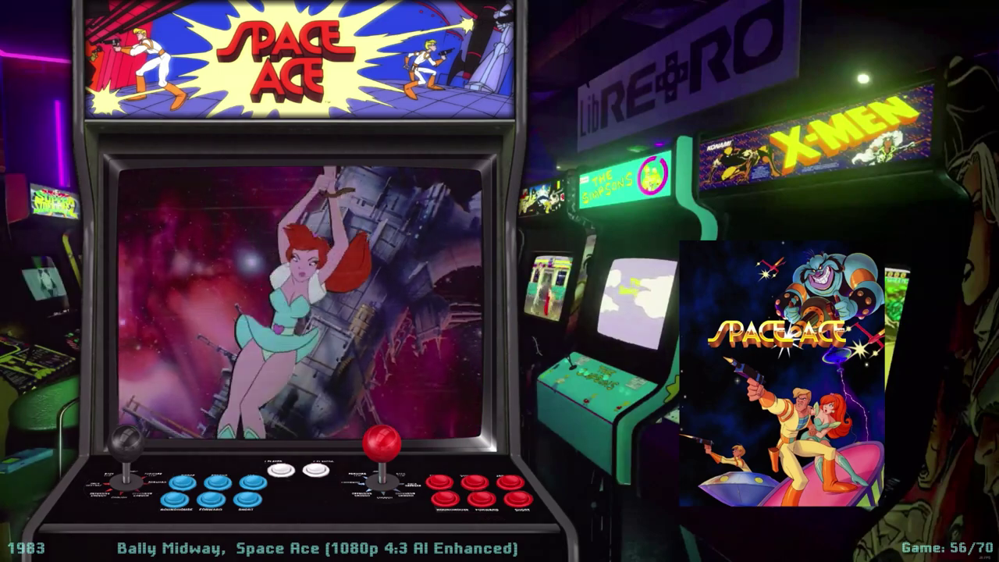
key("Escape")
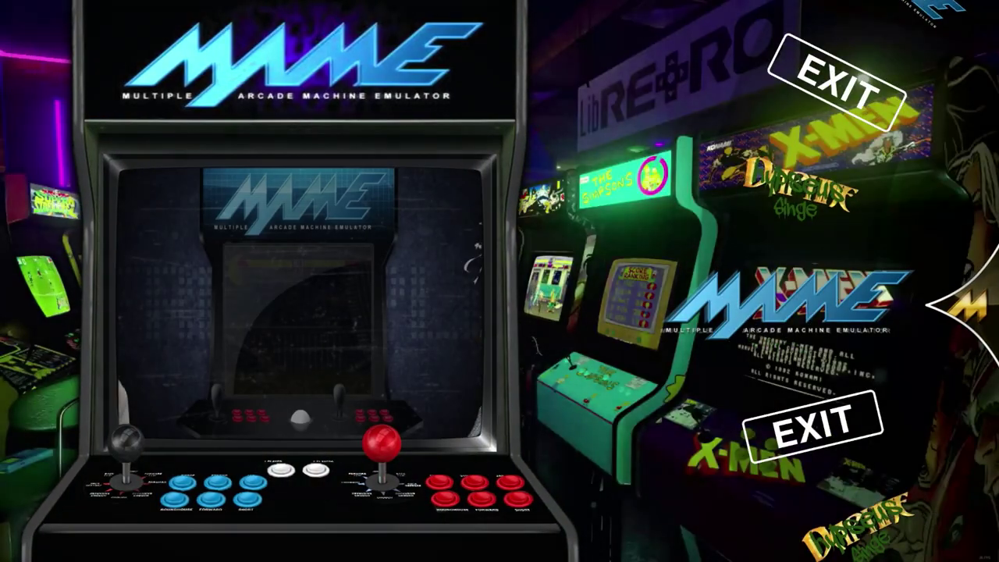
key("Return")
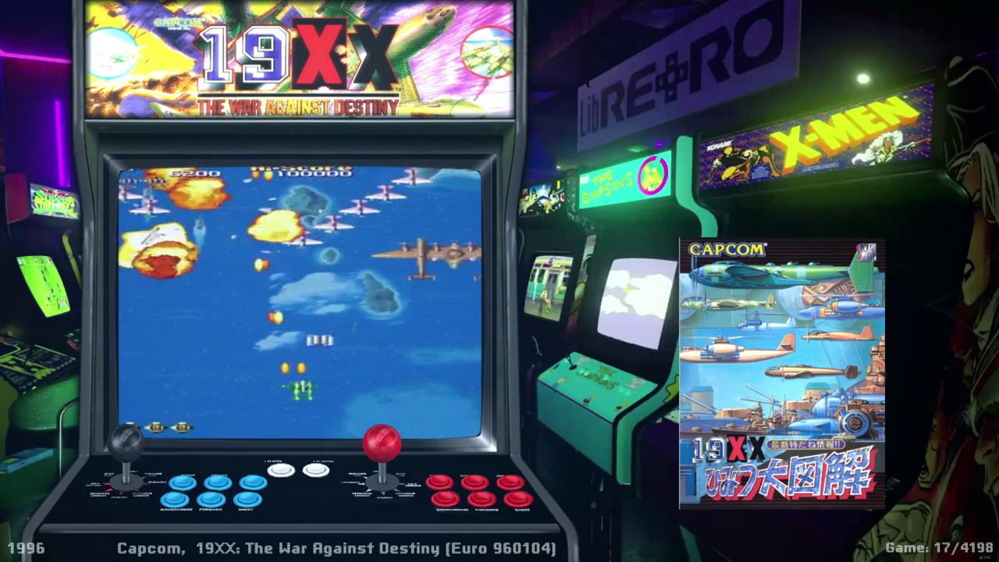
key("Escape")
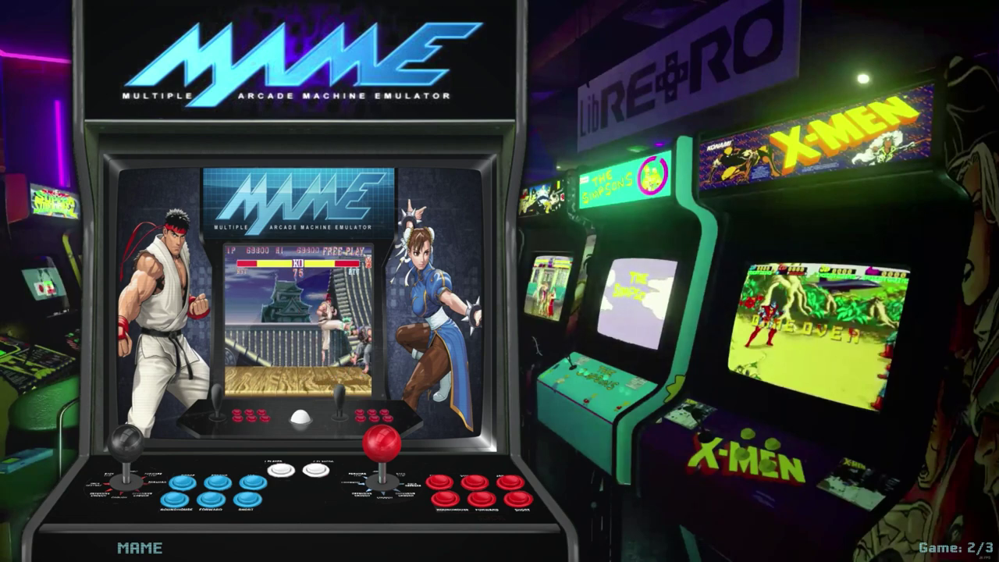
Step: Move on to the Daphne entry in the Displays Menu and exit Attract-Mode, answering Si
key("Down")
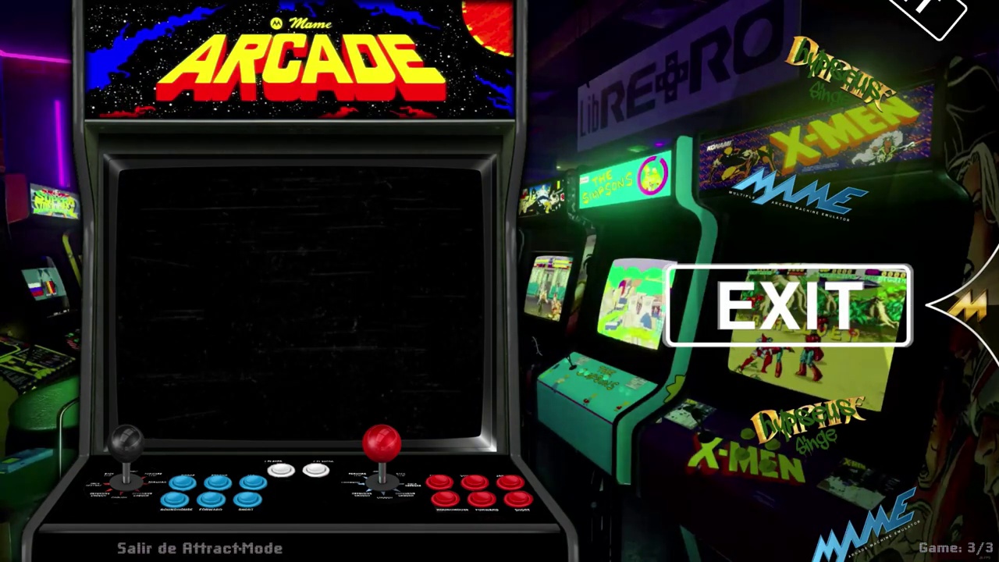
key("Down")
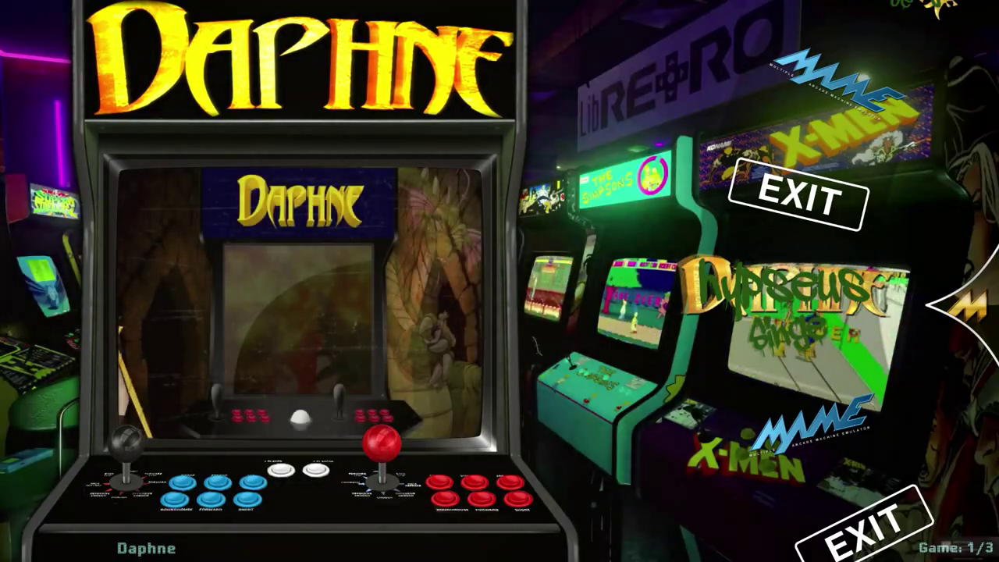
key("Escape")
key("Up")
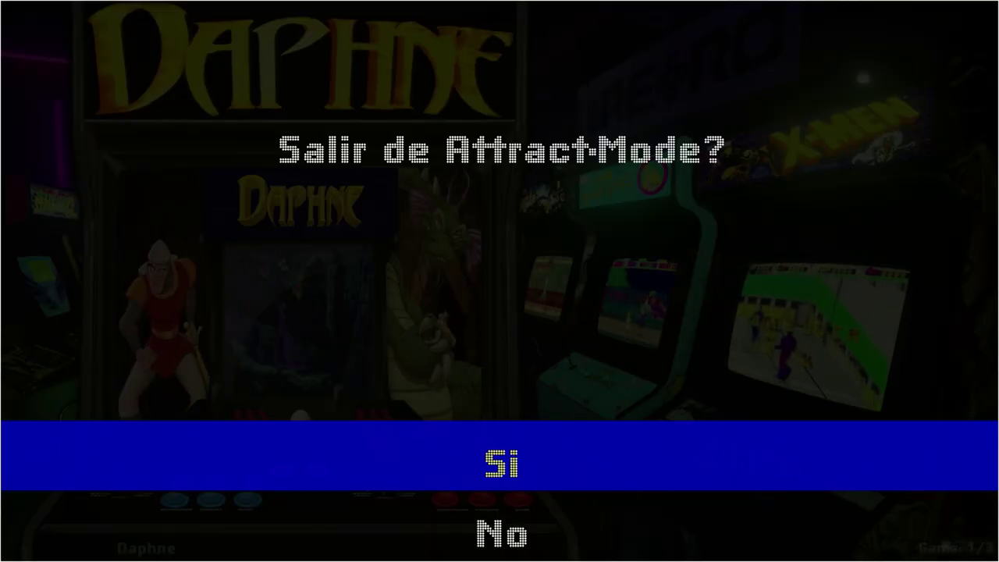
key("Return")
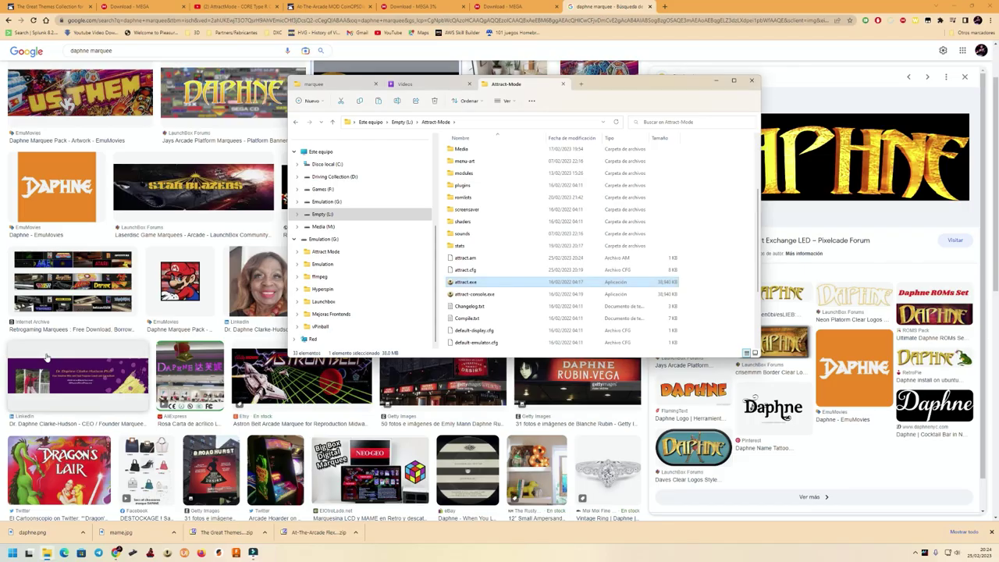
Step: Open The Great Themes Collection Plus Beta 2.zip from the root of Empty (L:) and enter its main folder
left_click(403, 122)
left_click(492, 200)
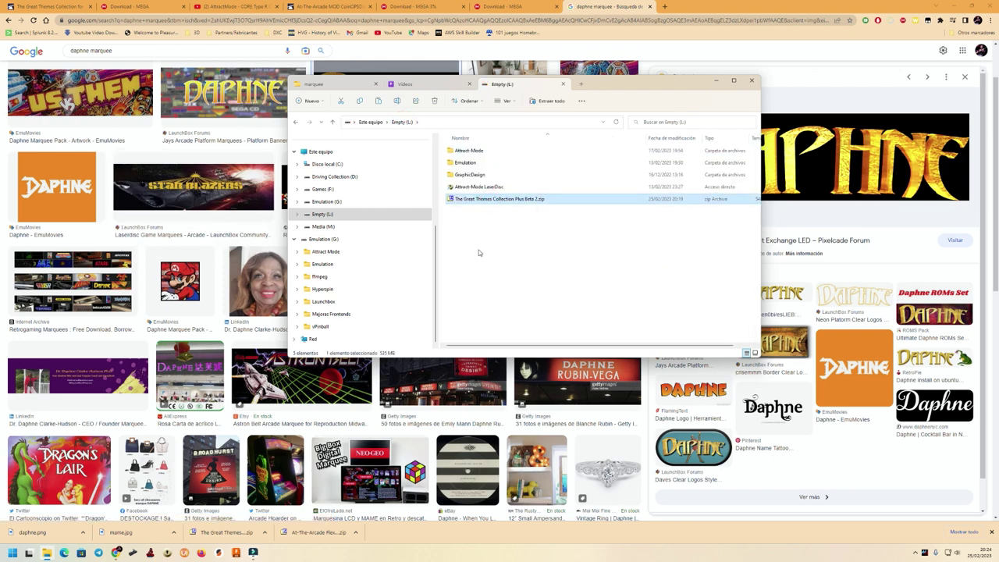
double_click(496, 201)
double_click(663, 112)
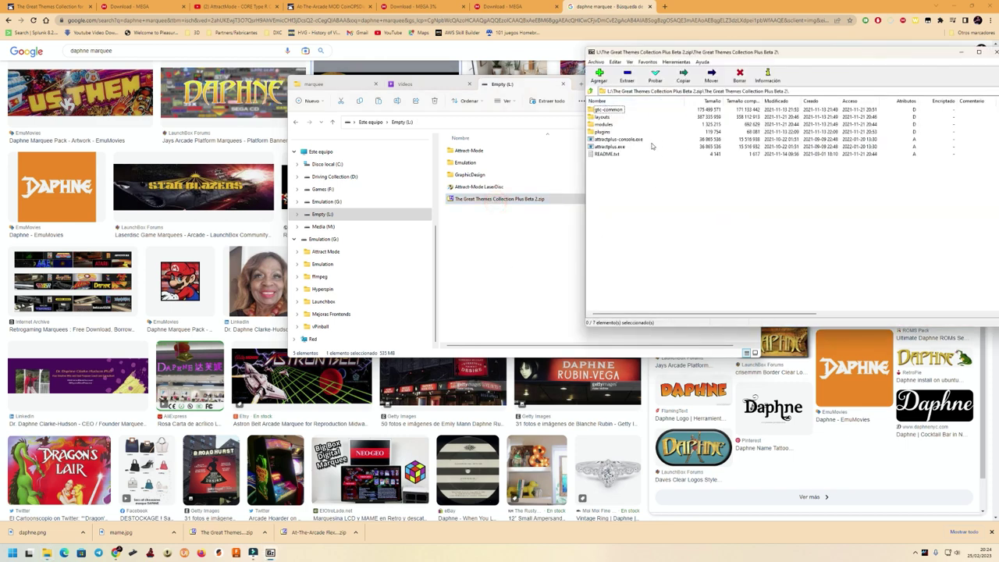
Step: Examine the archive's plugins and layouts folders, including the Sony Playstation 3 layout, and locate the Main Menu layout
double_click(602, 133)
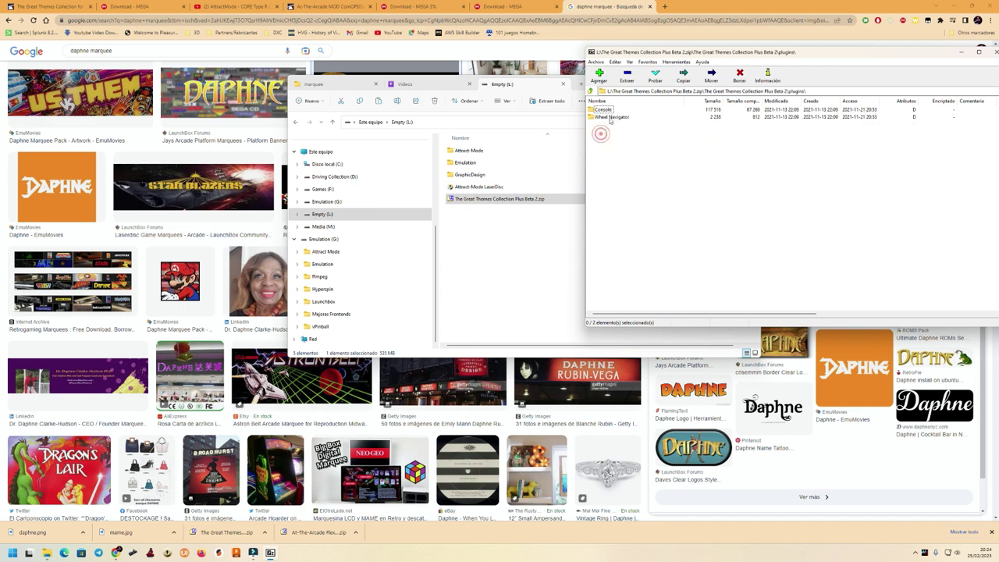
left_click(594, 92)
double_click(603, 117)
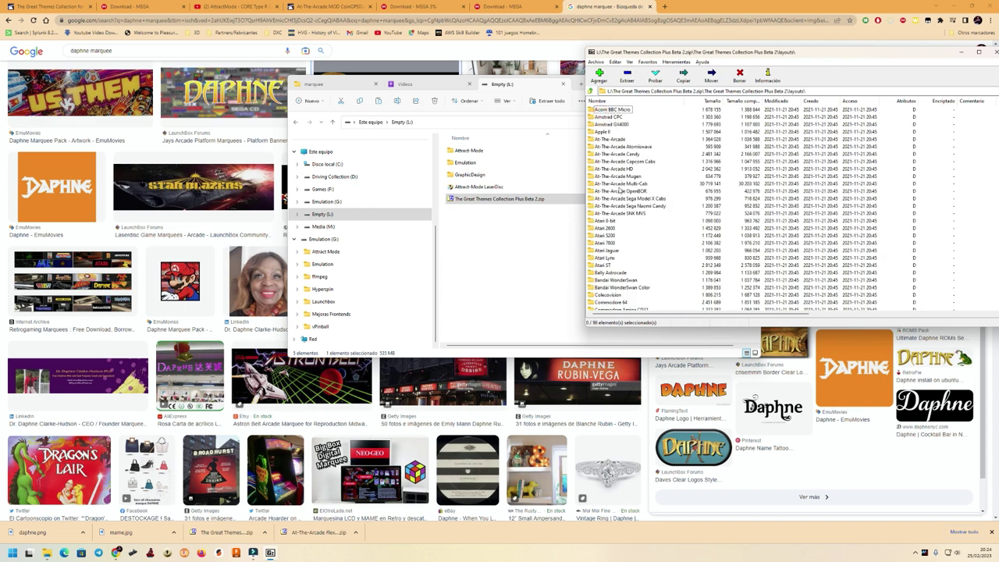
scroll(616, 212, "down", 20)
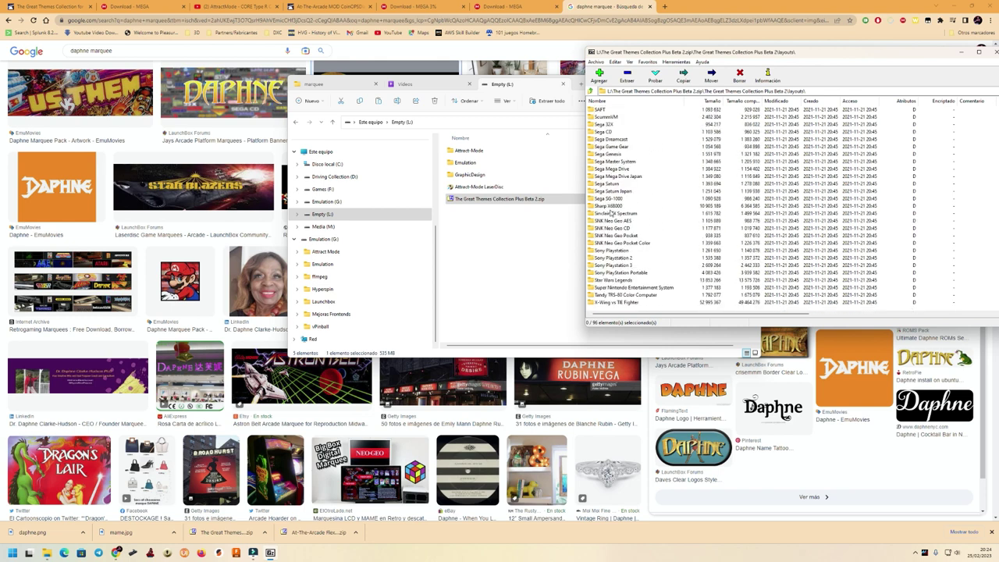
double_click(621, 265)
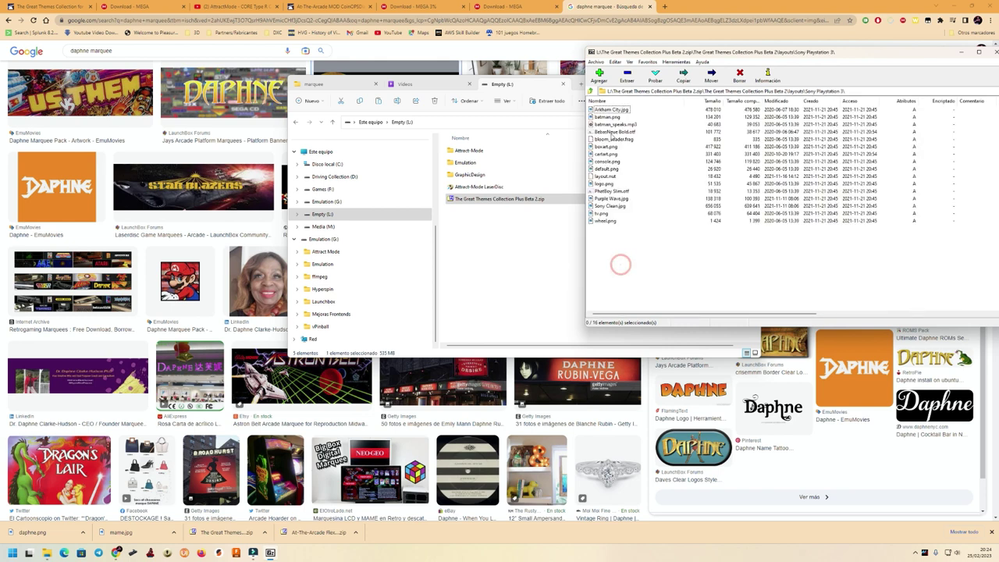
left_click(590, 91)
scroll(609, 272, "down", 2)
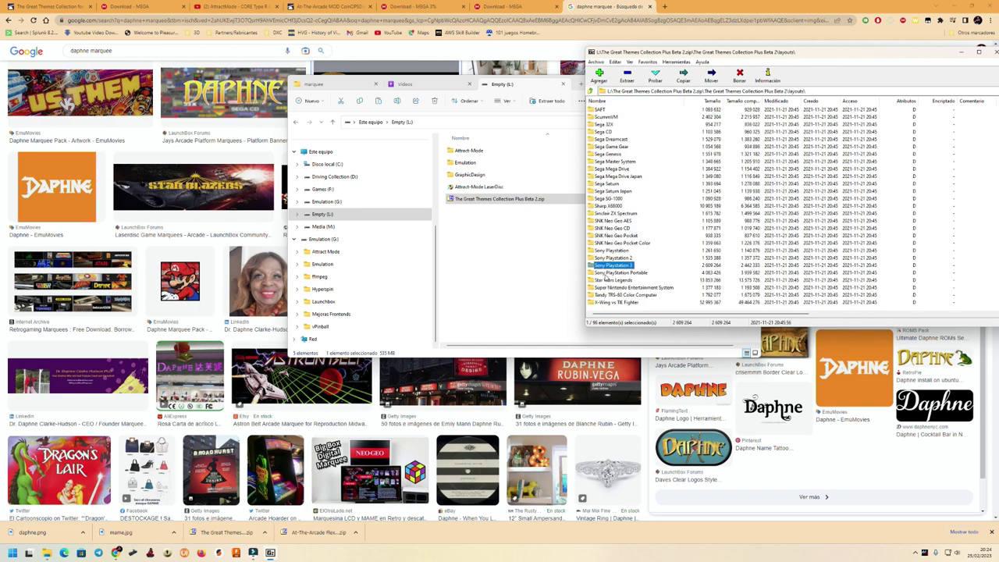
scroll(625, 284, "up", 3)
scroll(630, 247, "up", 4)
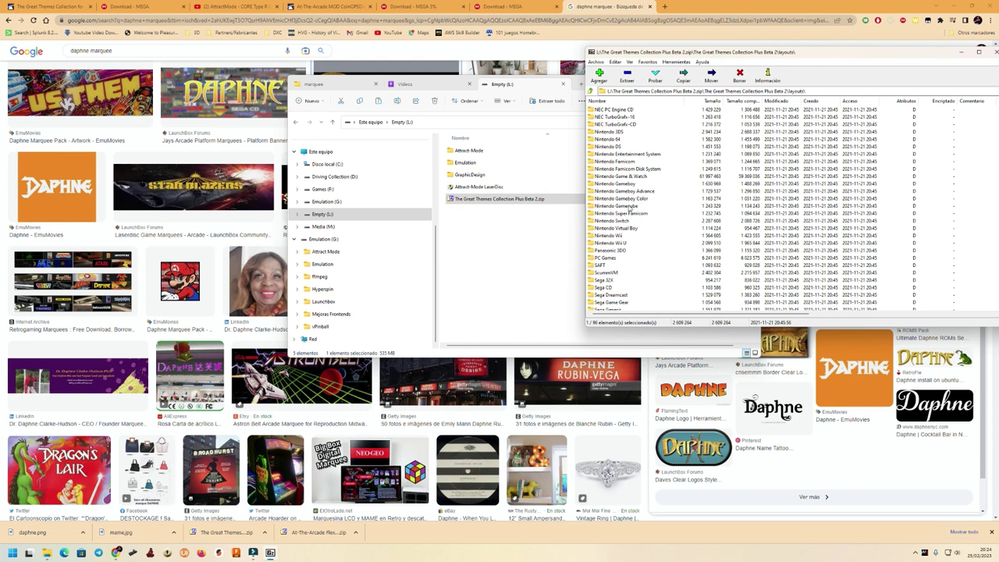
scroll(631, 211, "up", 4)
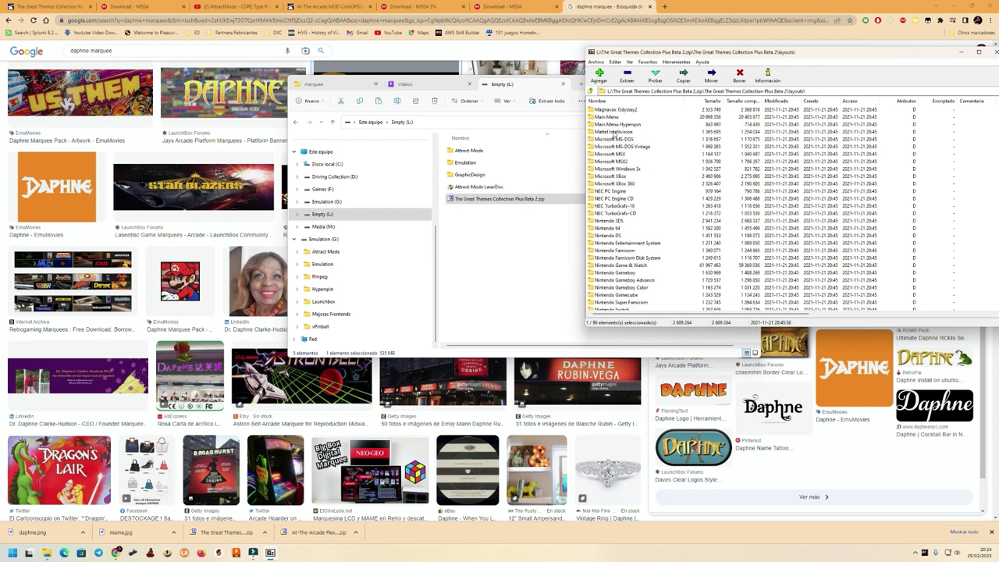
scroll(614, 132, "up", 1)
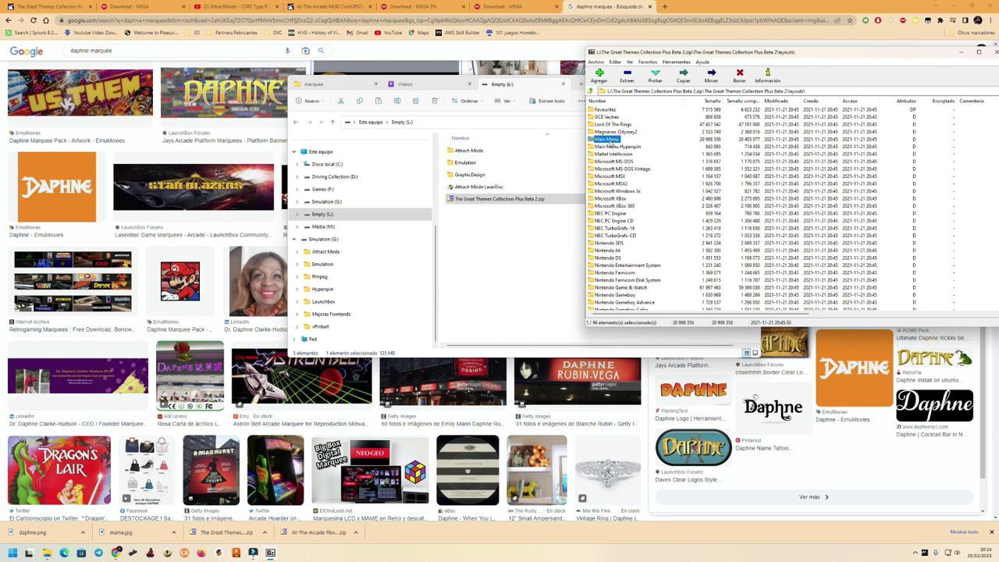
Step: Copy the archive's gtc-common, modules and plugins folders into the Attract-Mode folder on Empty (L:), replacing the existing files
double_click(466, 151)
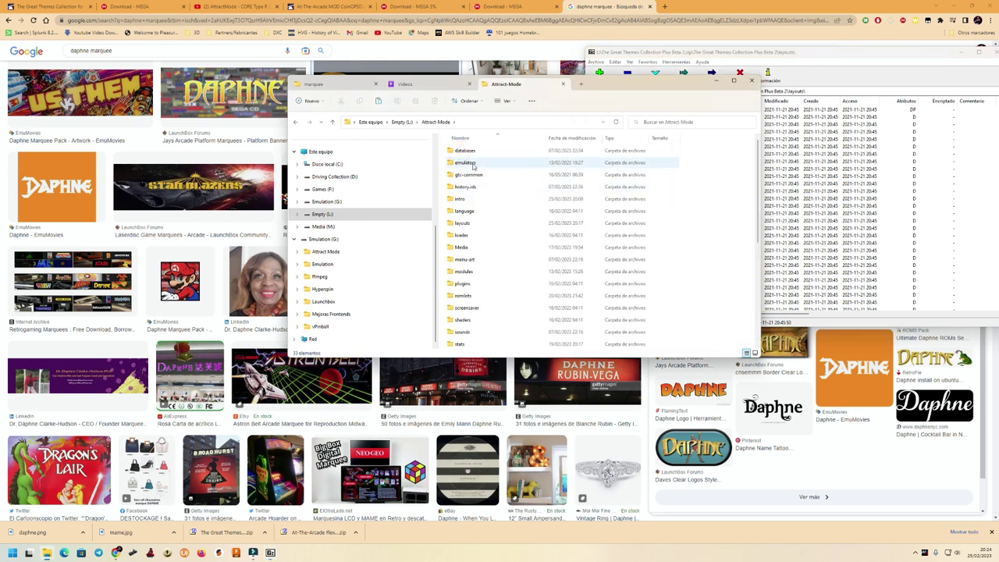
left_click(622, 88)
left_click_drag(640, 84, 447, 77)
scroll(652, 141, "up", 1)
scroll(652, 141, "up", 10)
left_click(591, 91)
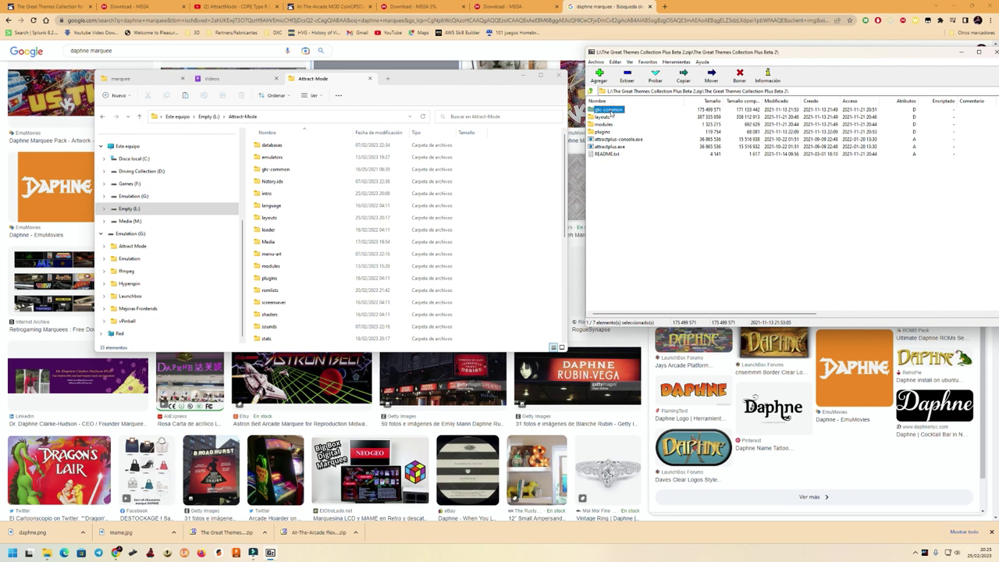
left_click(612, 123, "ctrl")
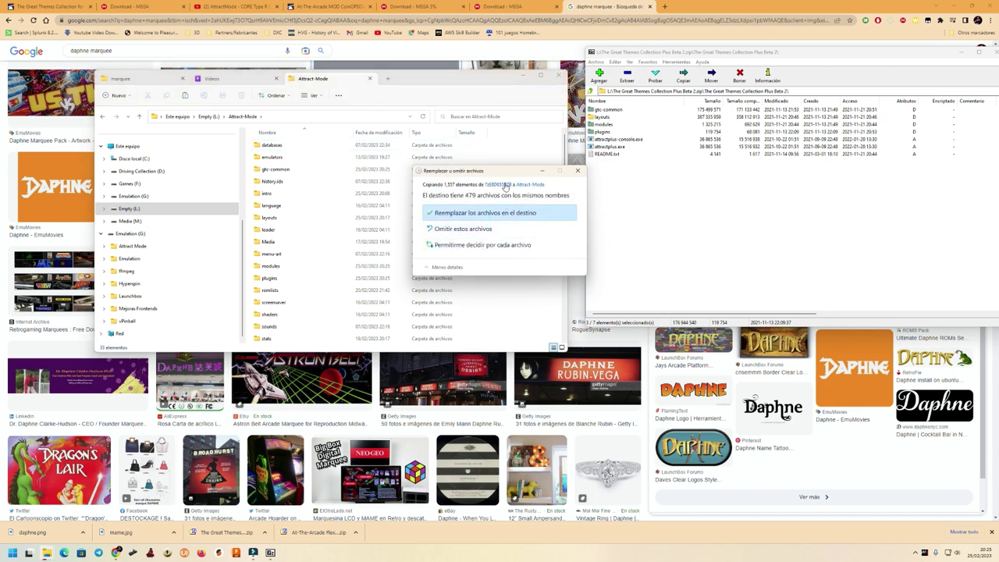
left_click(484, 215)
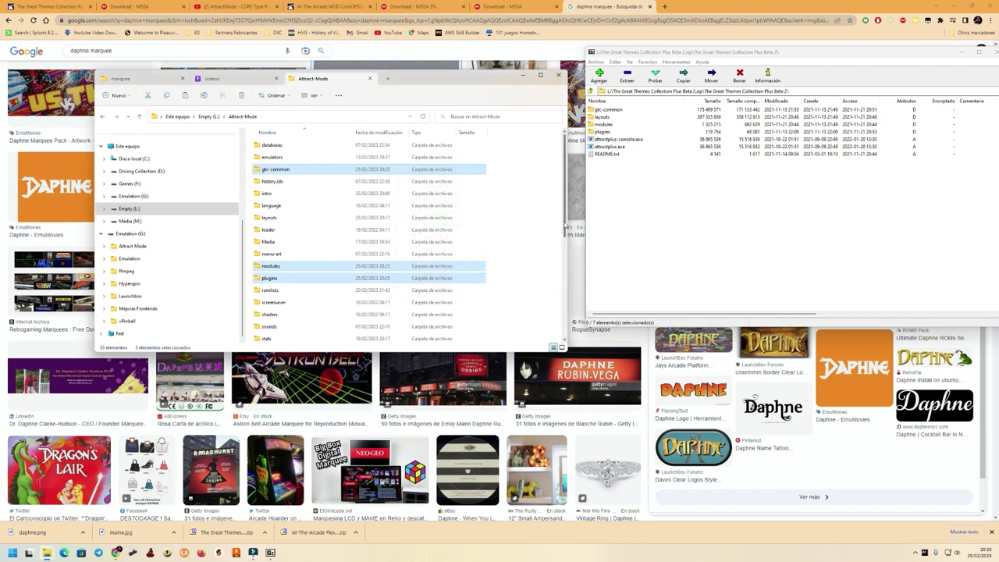
Step: Copy the Main Menu layout from the archive's layouts folder into Attract-Mode's layouts folder on Empty (L:)
left_click(669, 189)
double_click(602, 116)
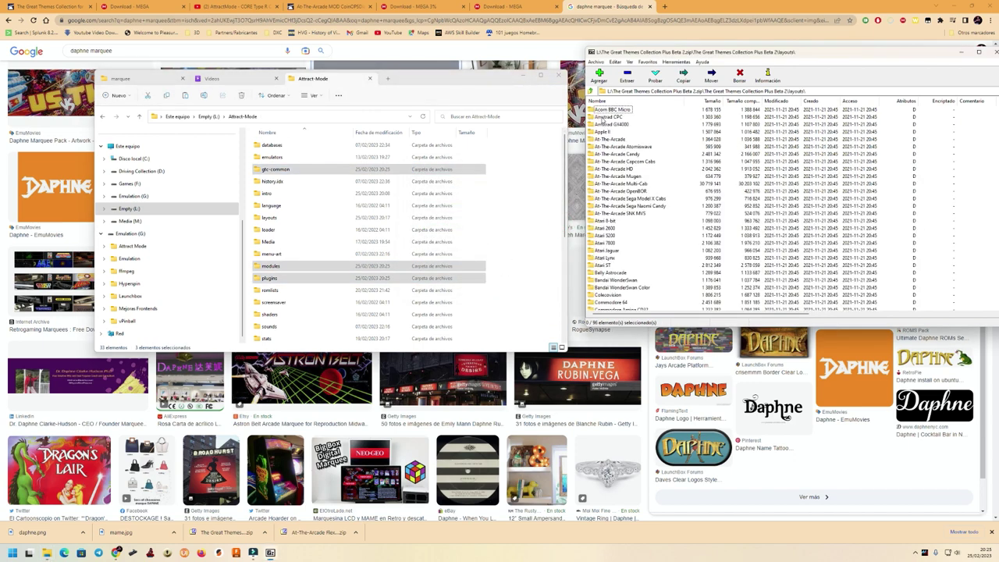
double_click(269, 217)
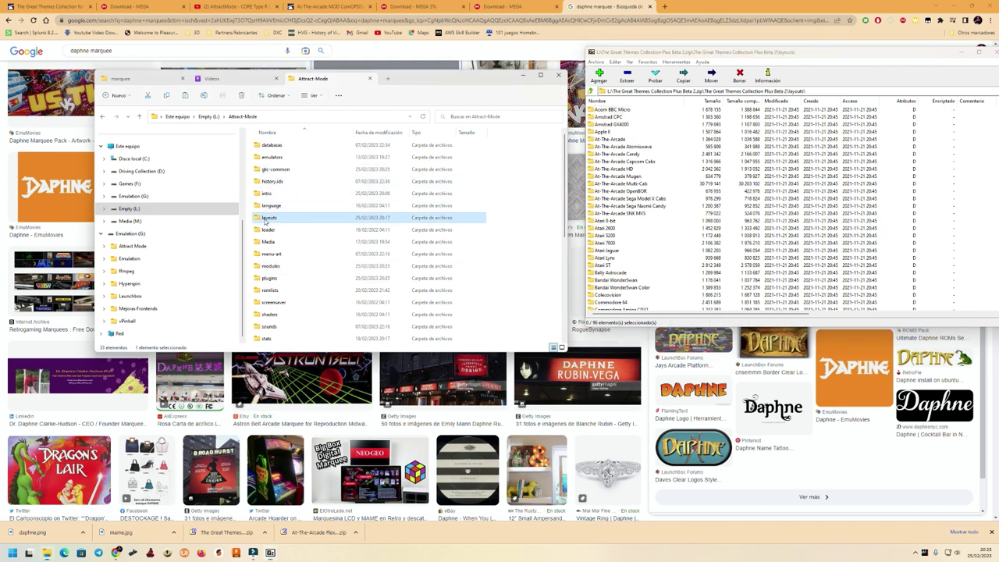
scroll(640, 139, "down", 5)
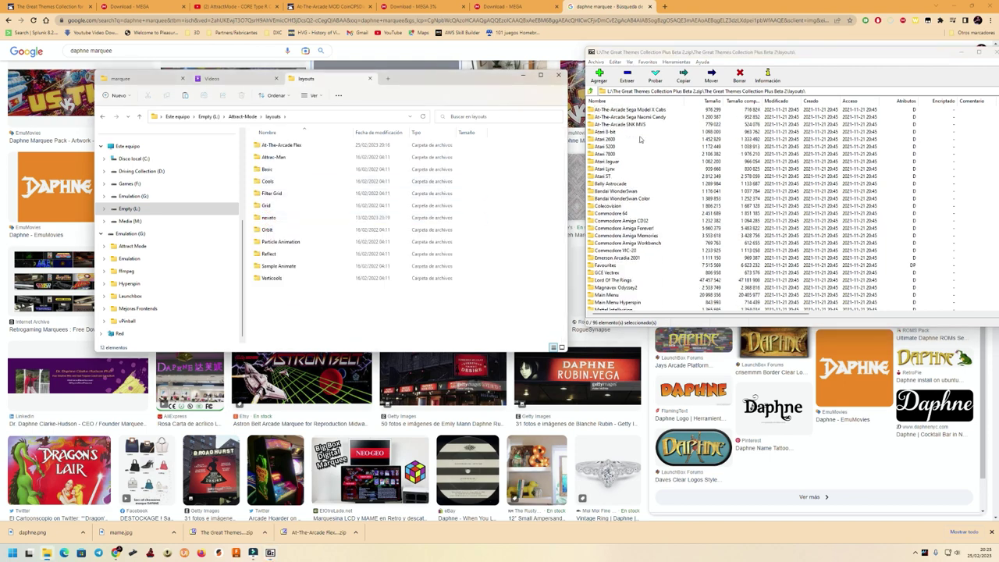
scroll(629, 207, "down", 4)
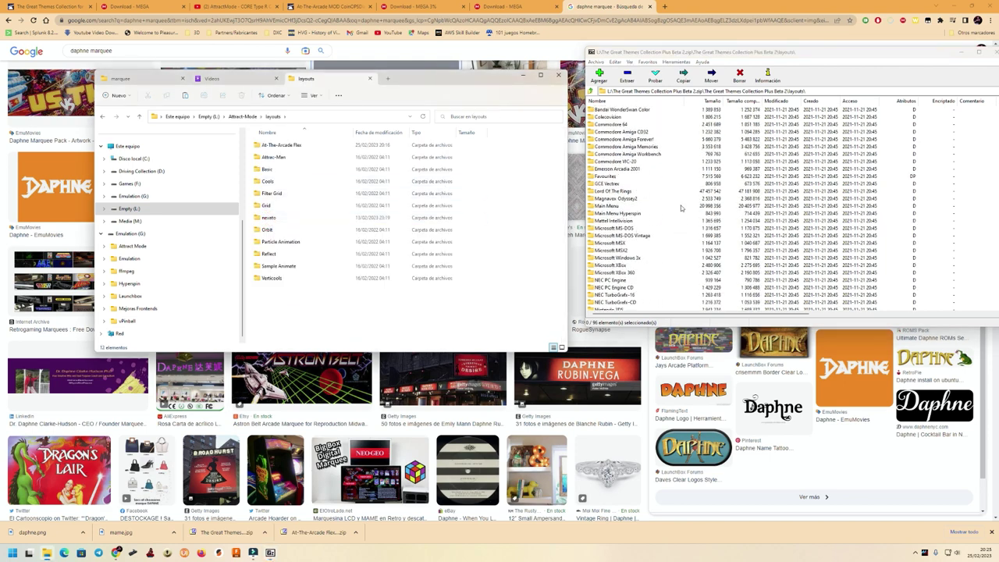
left_click(606, 206)
left_click_drag(606, 207, 488, 227)
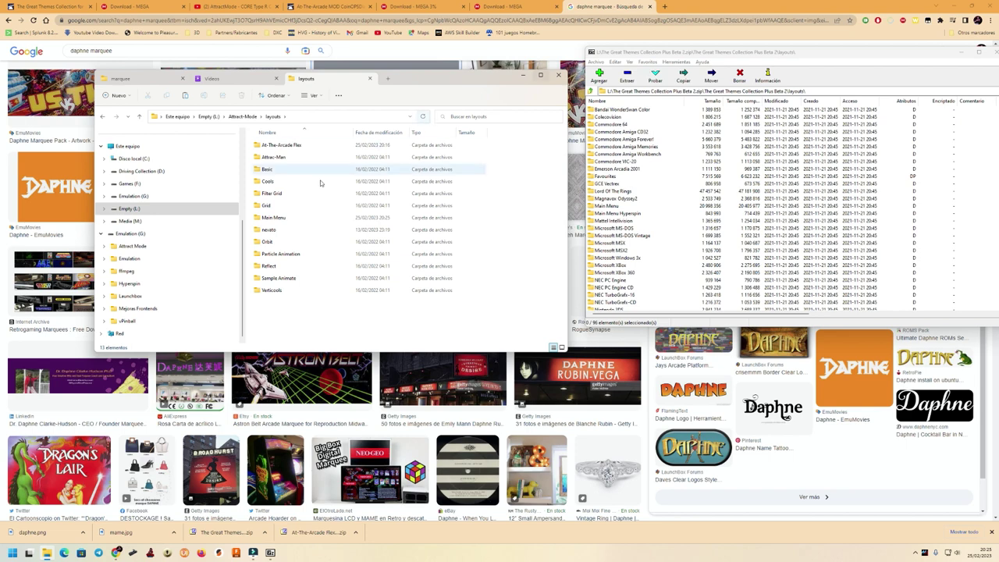
Step: Return to the Attract-Mode folder, close the theme archive, and launch Attract-Mode from that folder
left_click(250, 117)
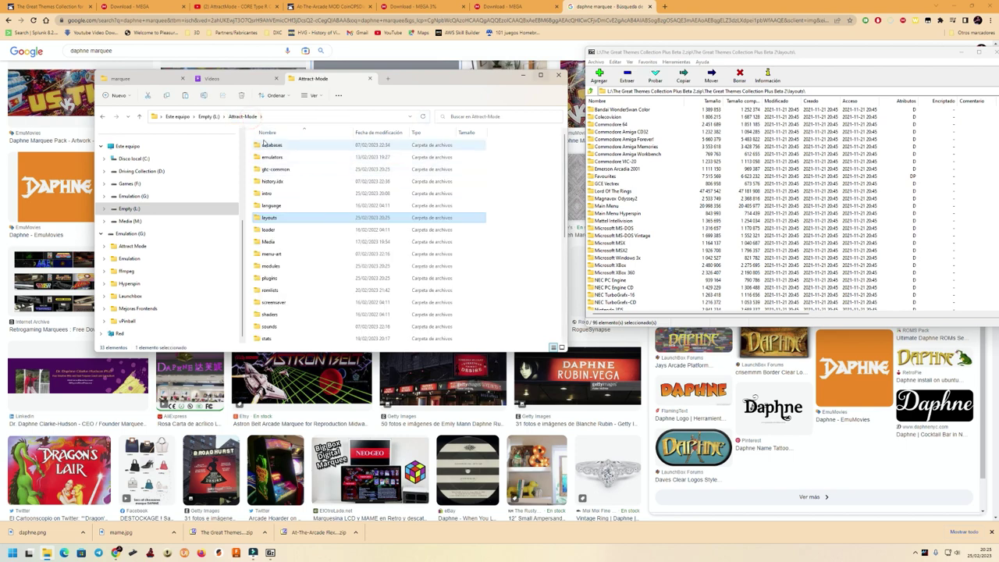
scroll(390, 226, "down", 4)
double_click(591, 52)
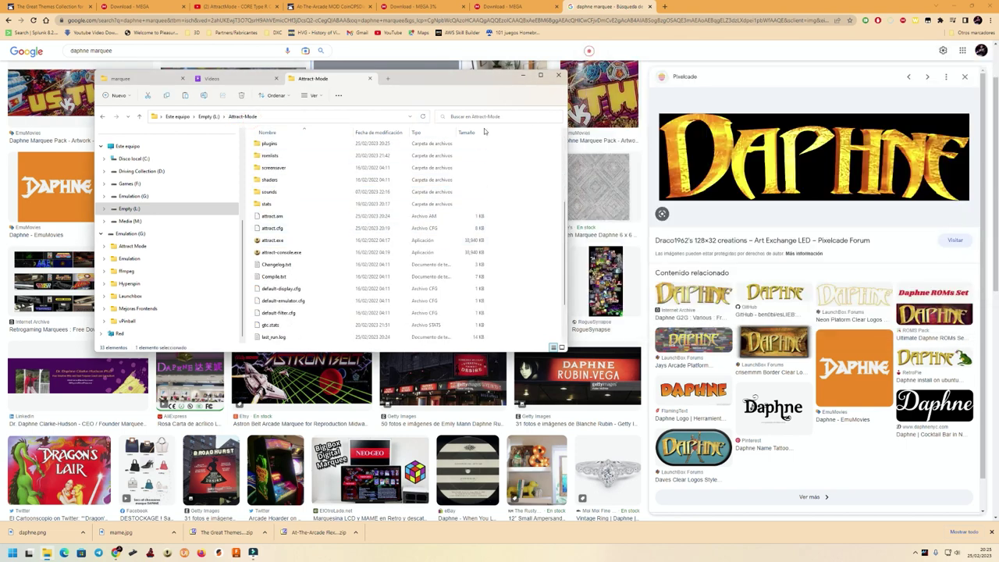
left_click_drag(417, 83, 557, 72)
scroll(427, 166, "down", 2)
left_click(428, 168)
double_click(420, 168)
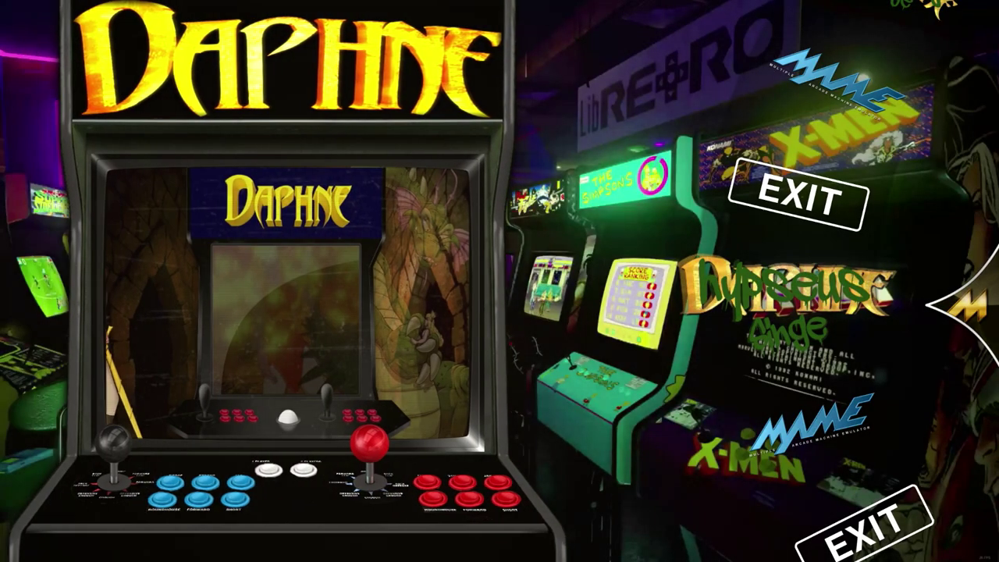
Step: Open the 'Displays Menu' Options in the Pantallas configuration and select Menu Style / Layout
key("Tab")
key("Up")
key("Up")
key("Up")
key("Up")
key("Up")
key("Up")
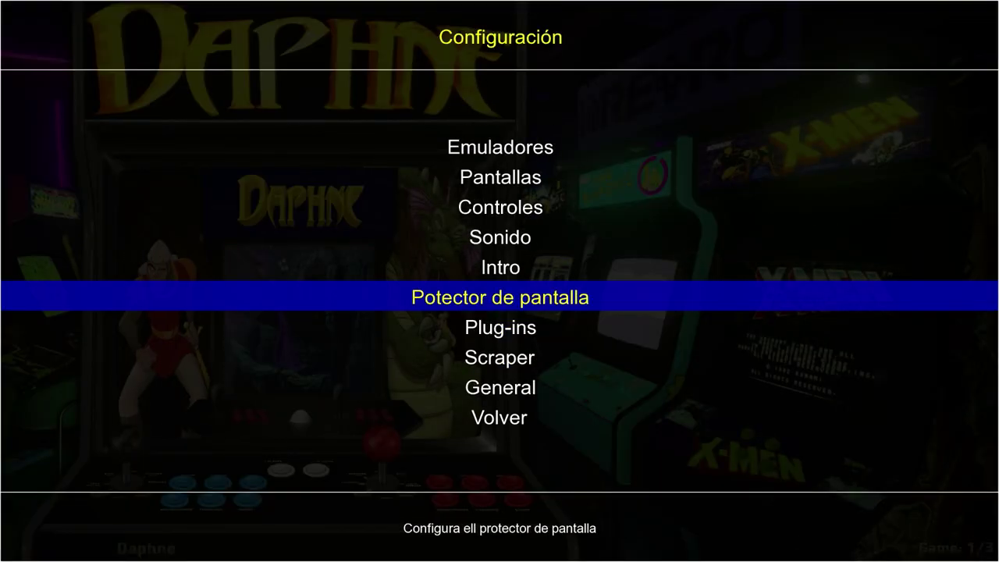
key("Return")
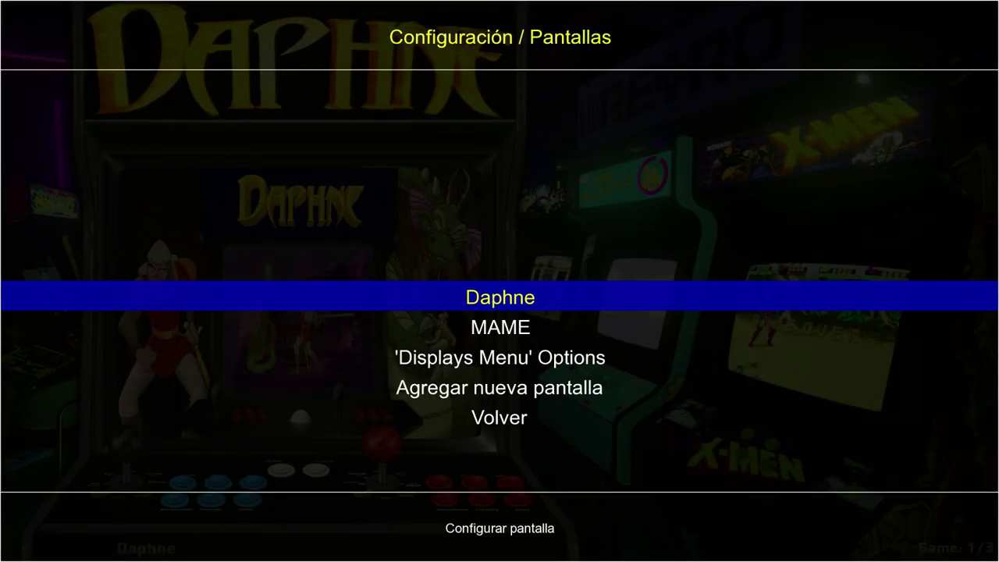
key("Down")
key("Down")
key("Down")
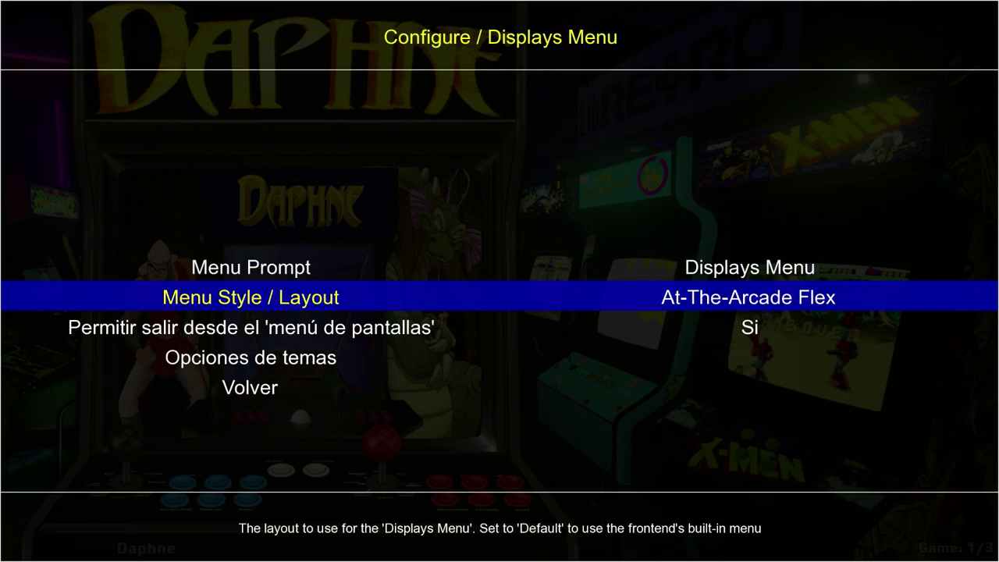
Step: Set the Displays Menu's Menu Style / Layout to Main Menu and go back to the main configuration
key("Right")
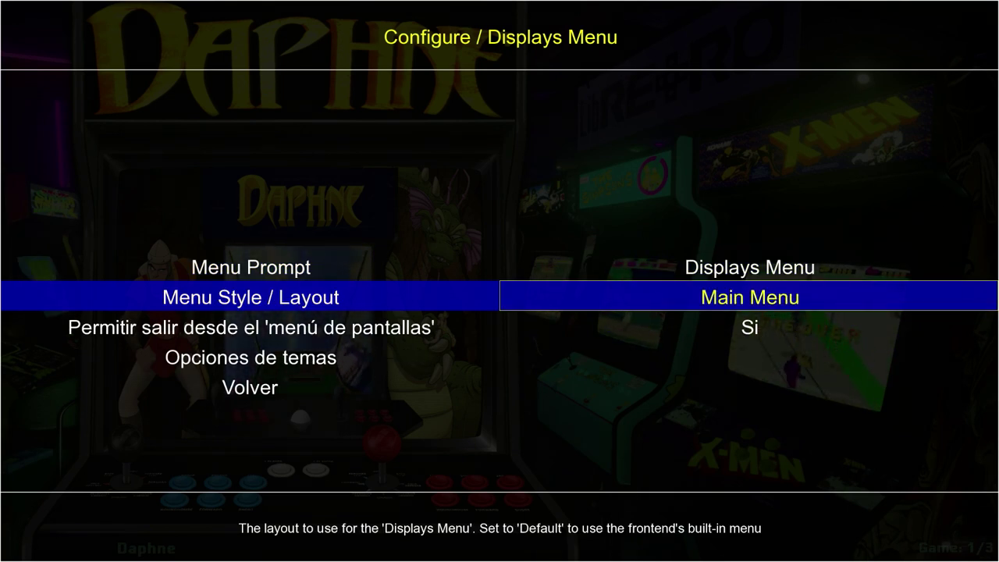
key("Down")
key("Down")
key("Down")
key("Return")
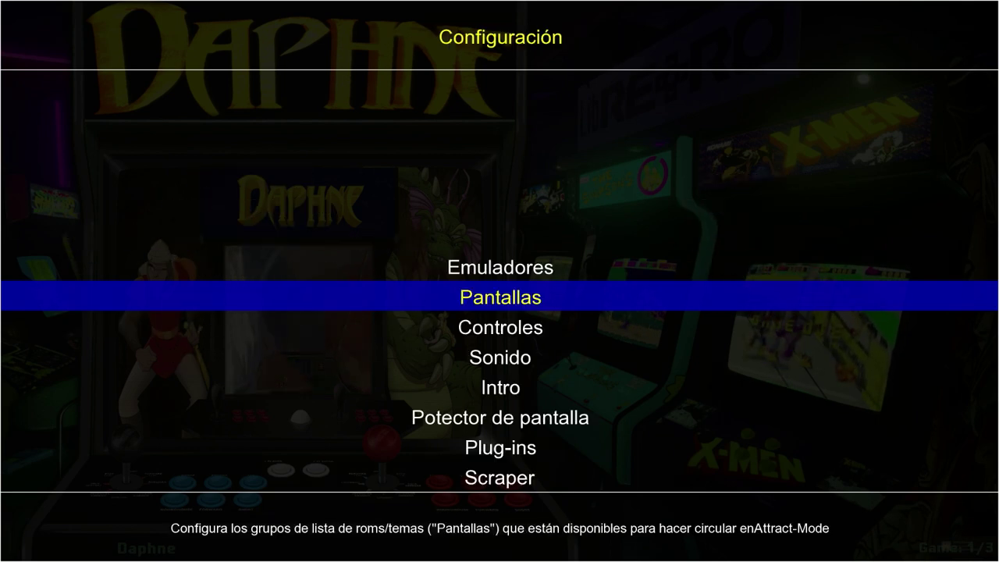
Step: Leave the configuration and move on to the MAME entry in the Displays Menu to view the new layout
key("Up")
key("Up")
key("Return")
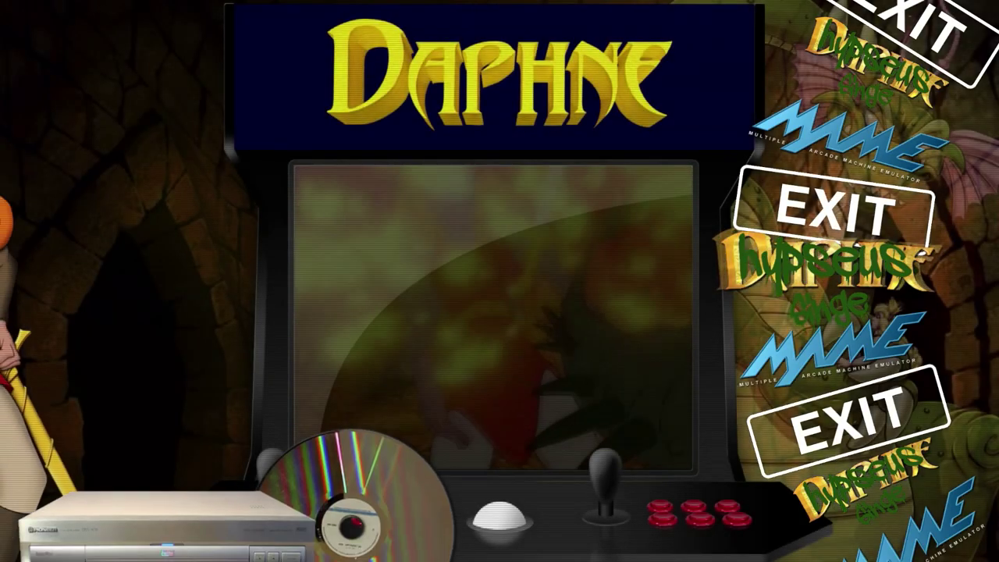
key("Down")
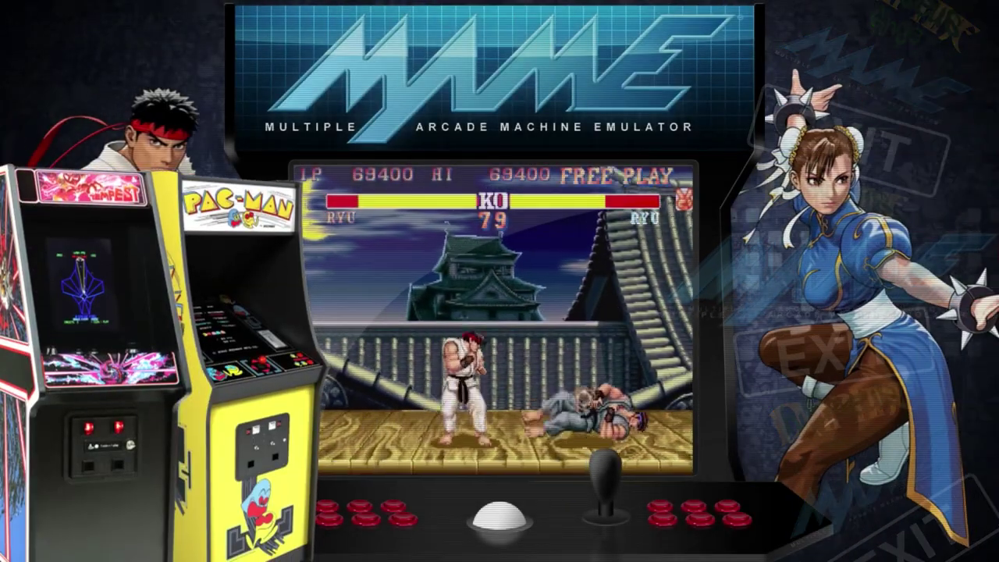
Step: Cycle through the entries of the systems menu and open the MAME game list
key("Down")
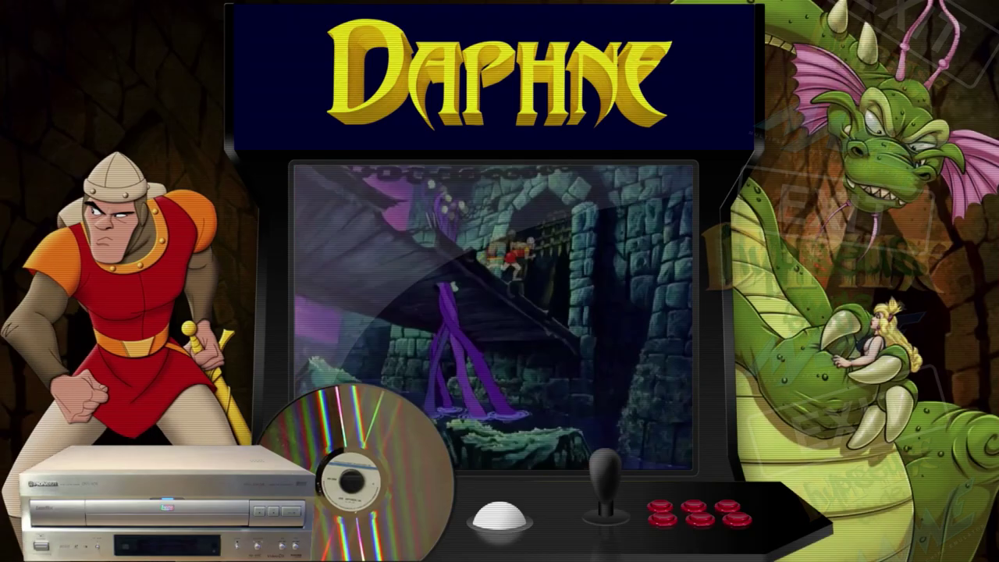
key("Down")
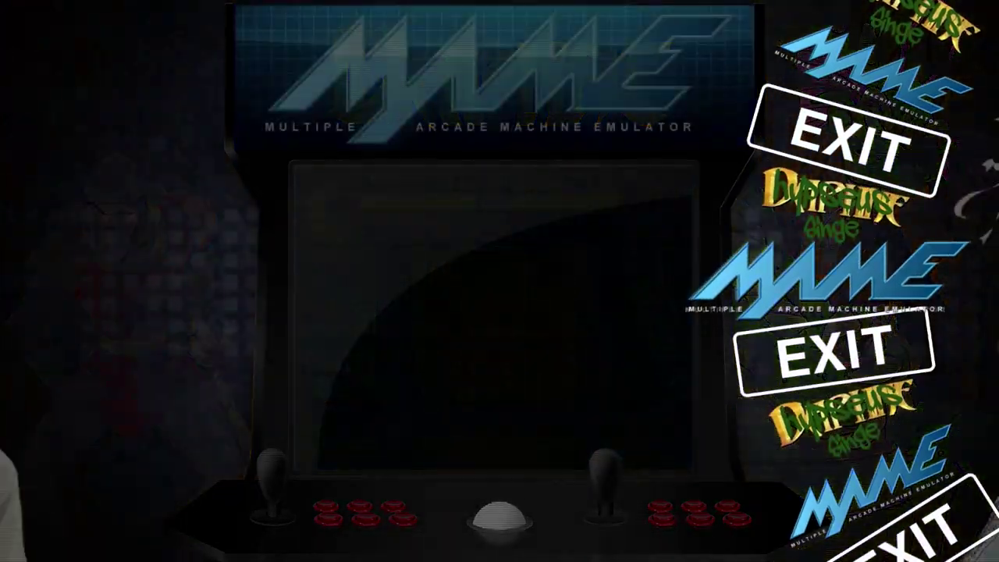
key("Down")
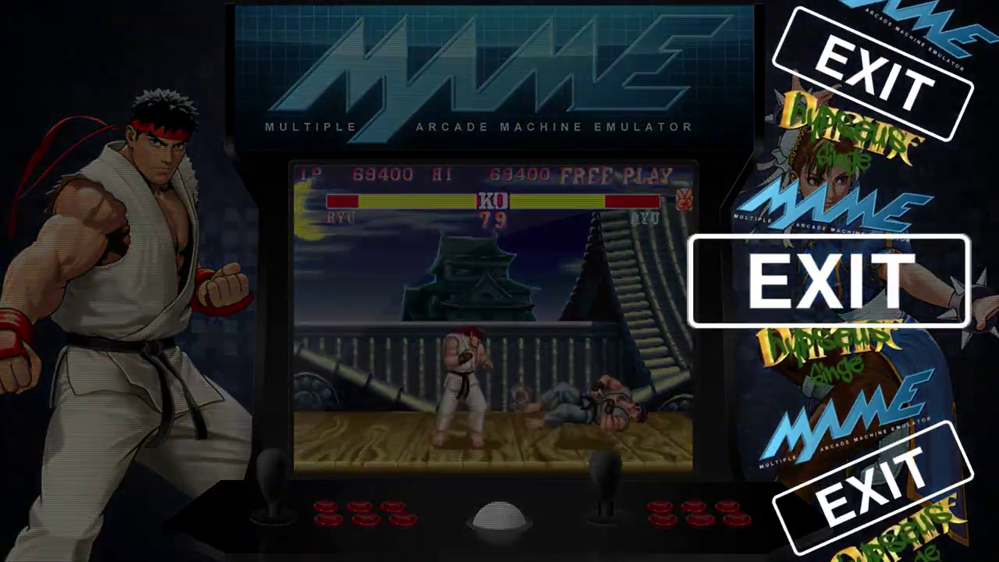
key("Return")
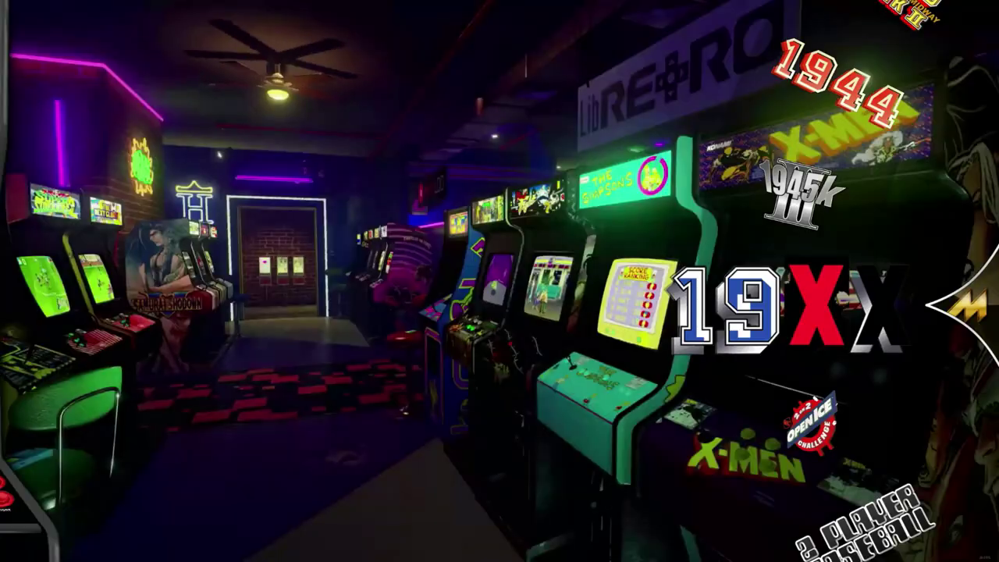
Step: Browse the MAME games to 2 Player Baseball and back to 19XX: The War Against Destiny
key("Down")
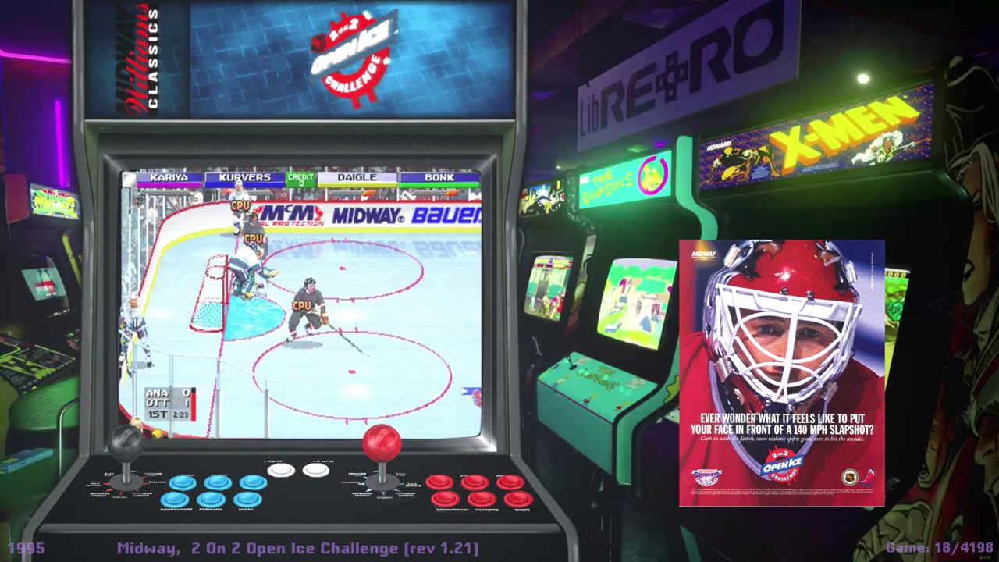
key("Down")
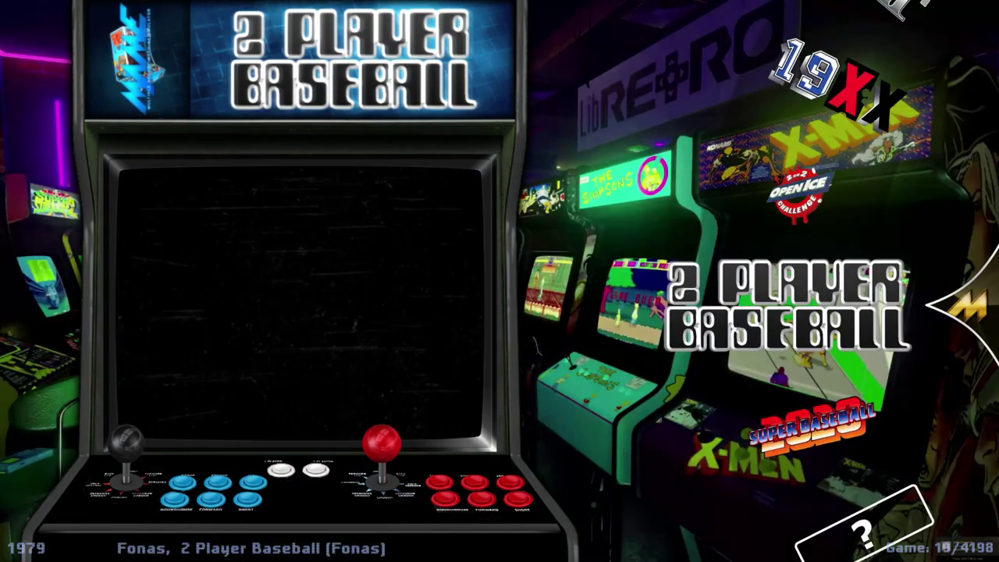
key("Up")
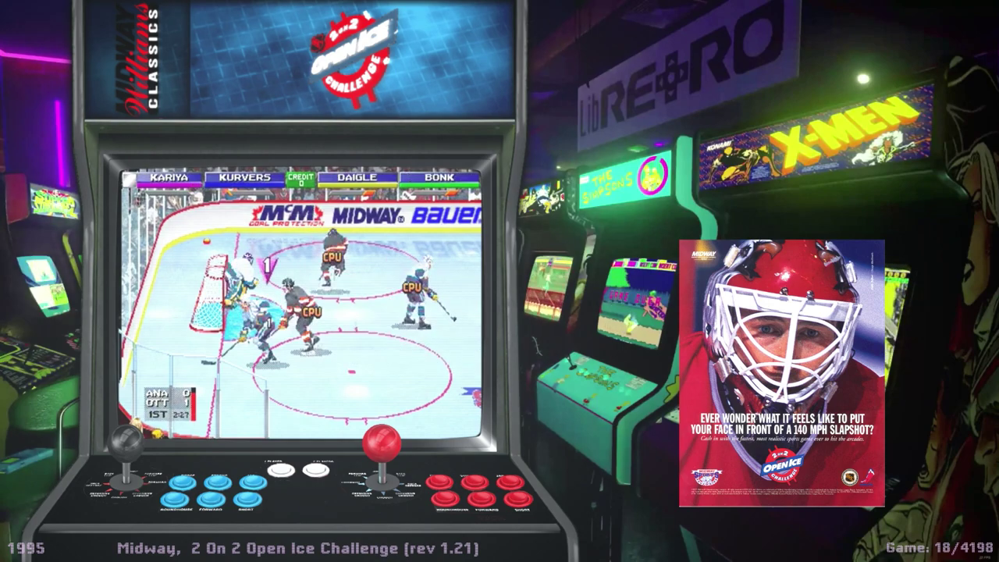
key("Up")
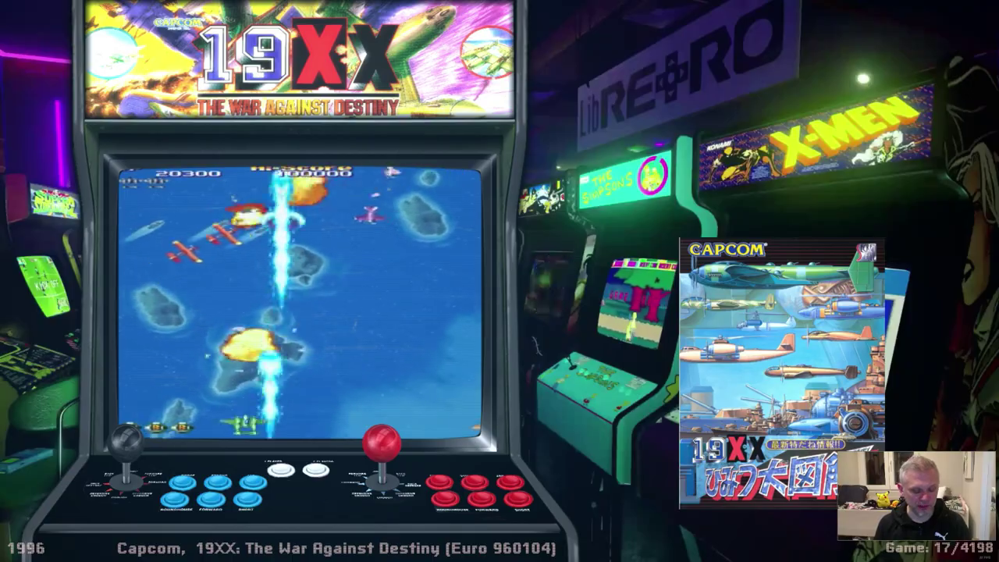
Step: Check which controls are assigned to the filters menu in the controls configuration, and return to the game list
key("Tab")
key("Up")
key("Up")
key("Up")
key("Up")
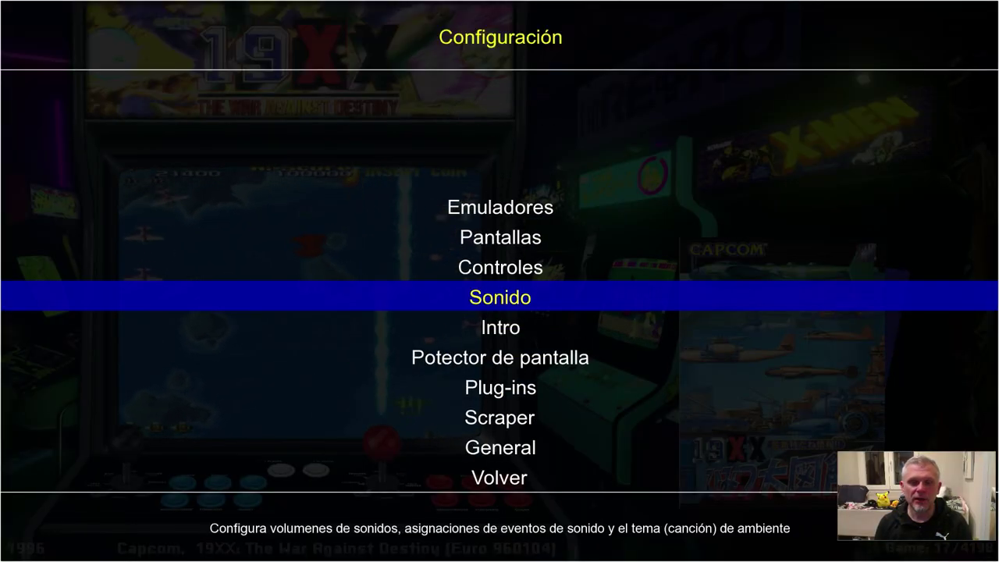
key("Up")
key("Return")
key("Down")
key("Down")
key("Down")
key("Down")
key("Down")
key("Down")
key("Down")
key("Down")
key("Down")
key("Down")
key("Down")
key("Down")
key("Down")
key("Down")
key("Down")
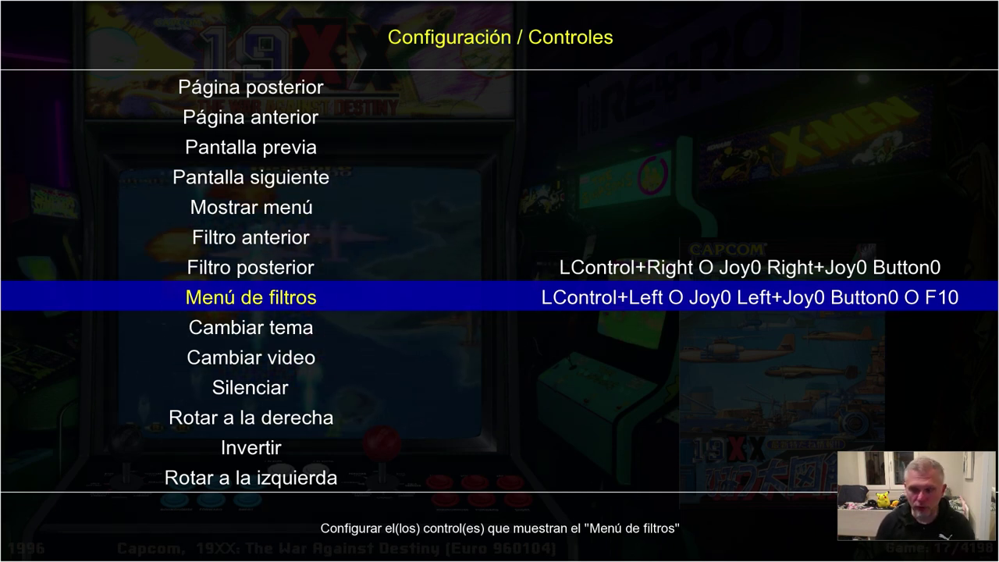
key("Escape")
key("Escape")
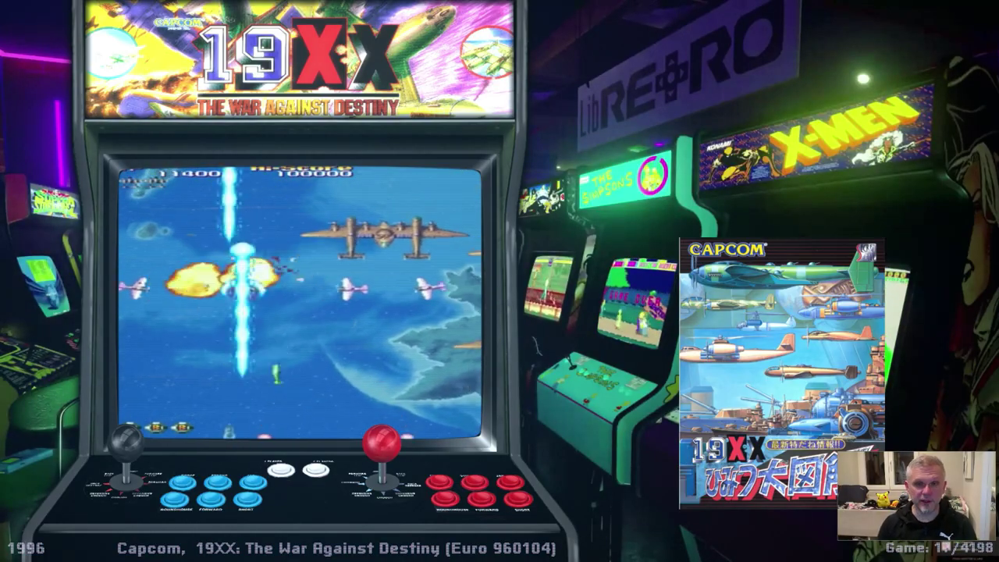
Step: Look through the filters available for the MAME games without applying a different one
key("f")
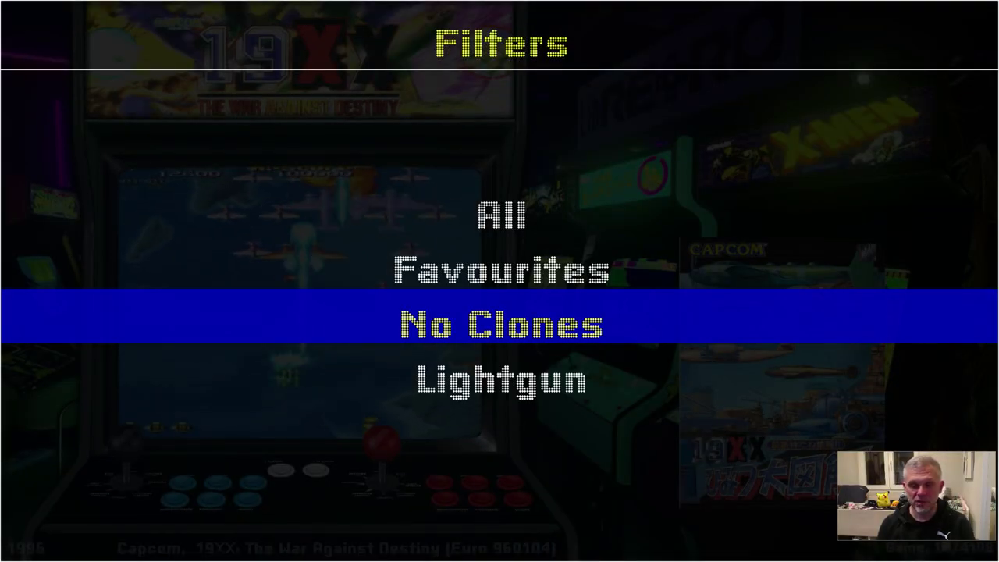
key("Down")
key("Down")
key("Down")
key("Down")
key("Down")
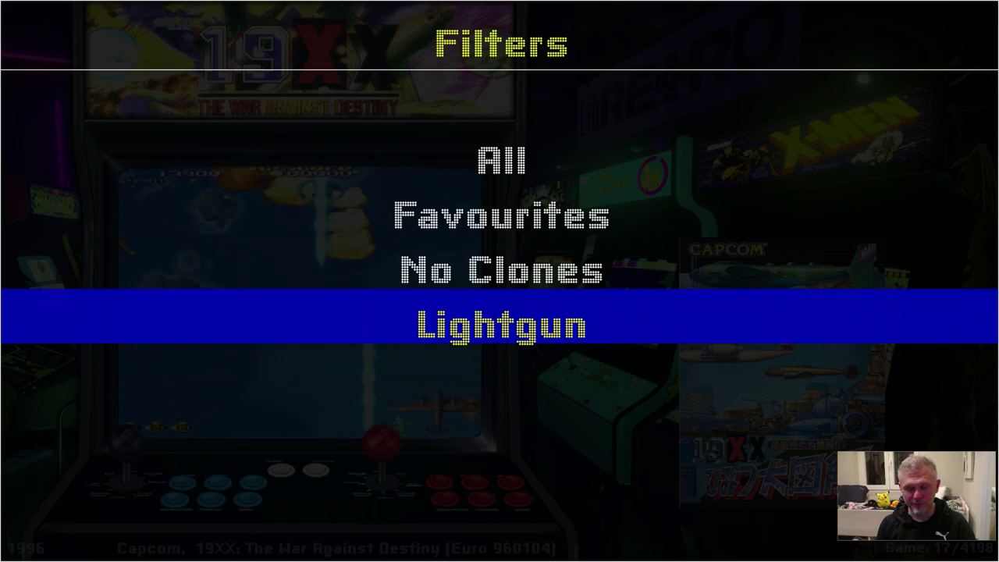
key("Up")
key("Up")
key("Escape")
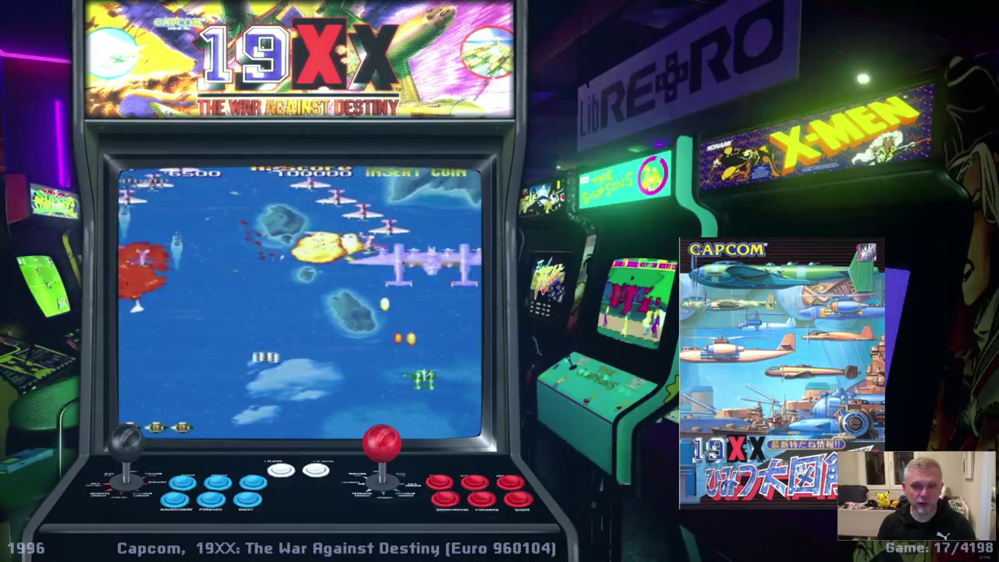
Step: Leave the MAME game list and exit Attract-Mode
key("Escape")
key("Escape")
key("Up")
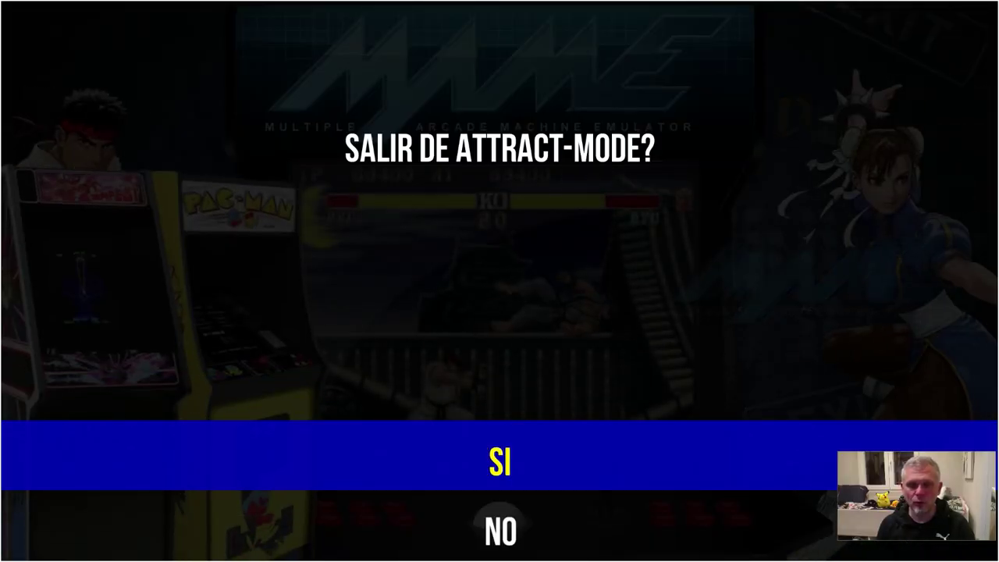
key("Return")
Step: Open Categorias.txt from the romlists folder and examine its header line and the 4 Players entry
scroll(515, 215, "up", 2)
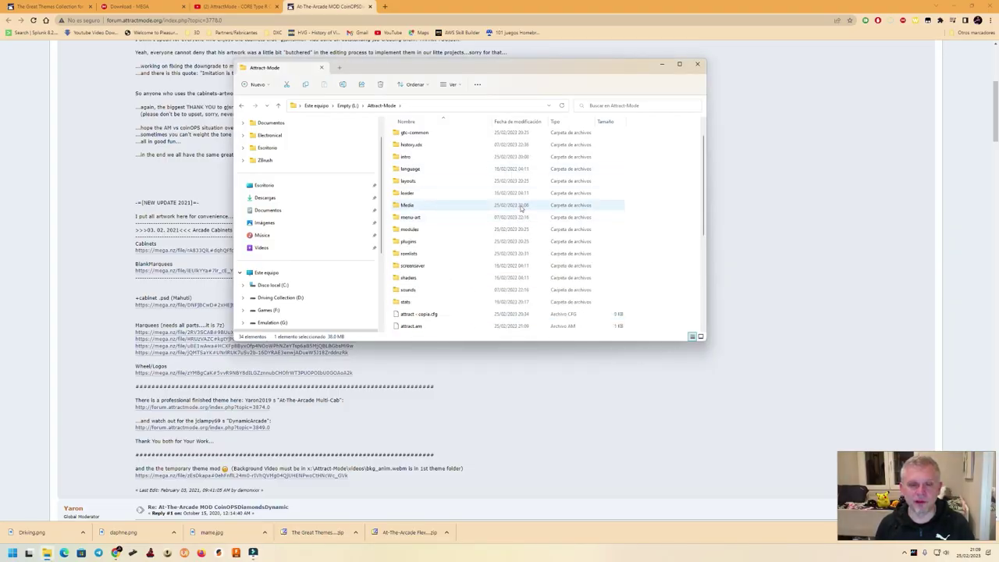
double_click(416, 255)
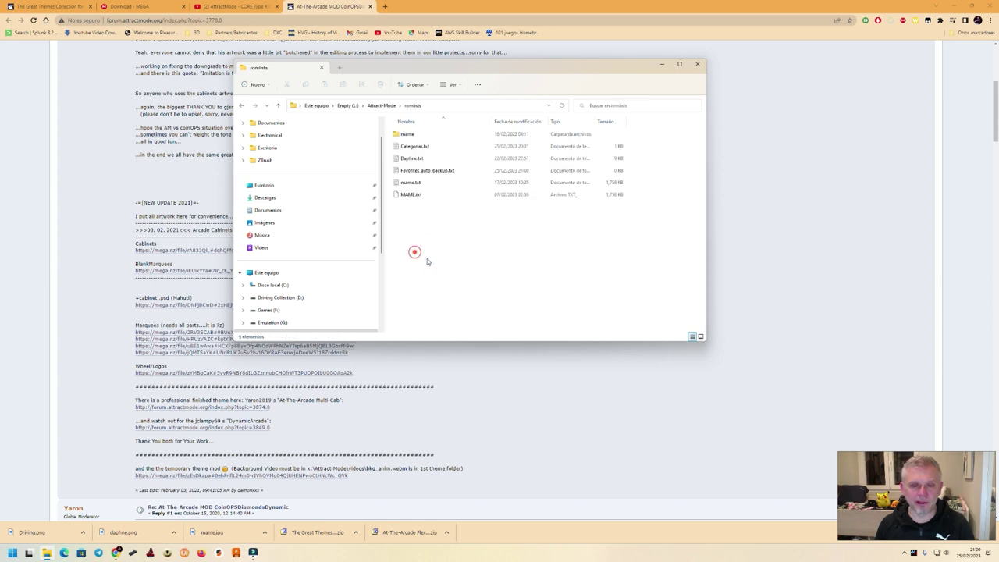
left_click(415, 148)
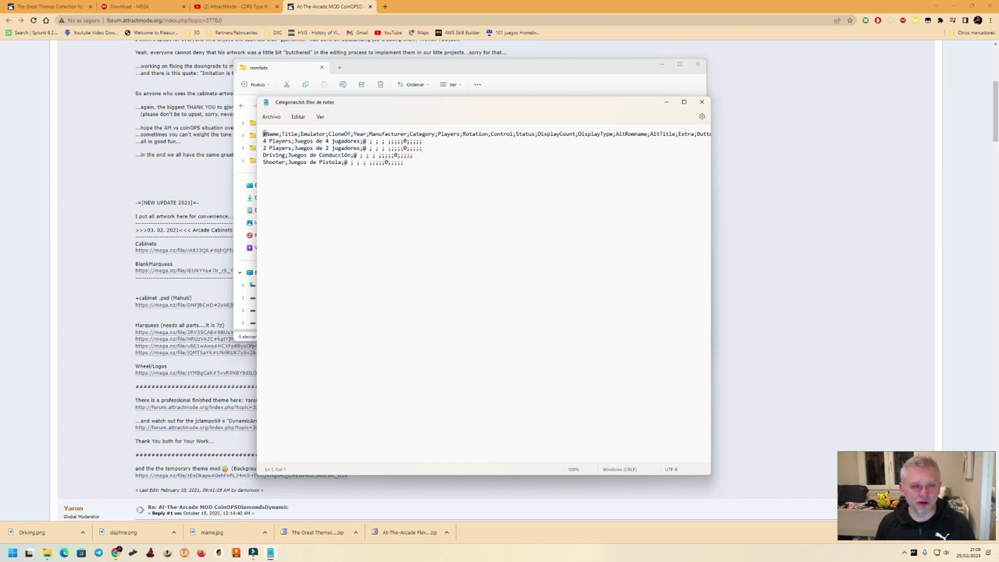
left_click_drag(404, 134, 588, 132)
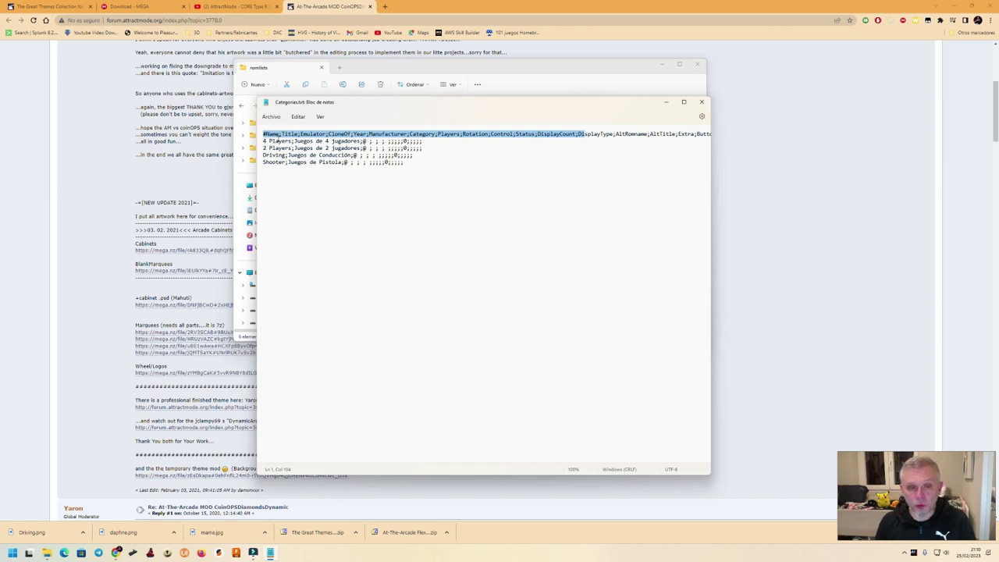
left_click_drag(296, 141, 359, 142)
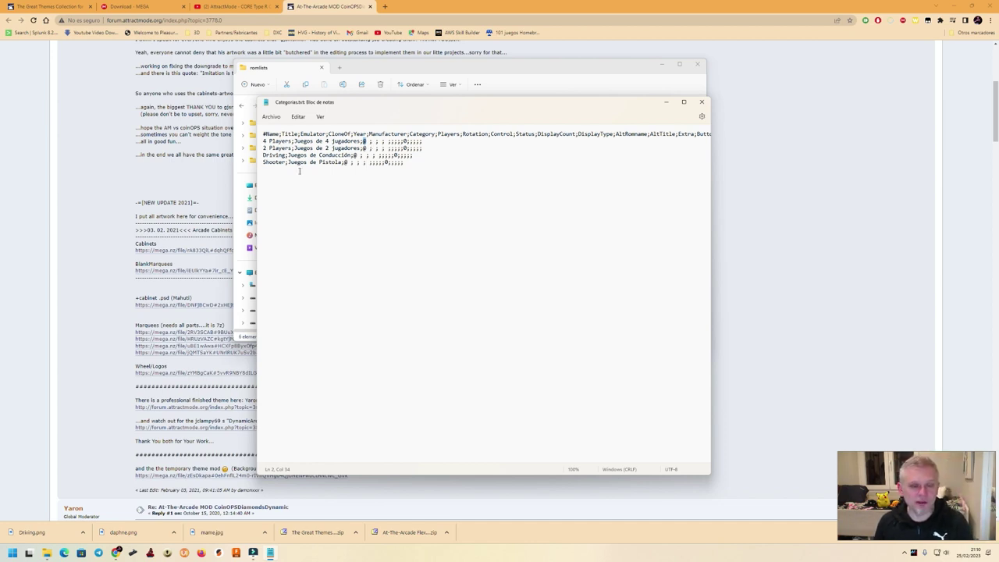
Step: Close the text file and relaunch Attract-Mode from its main folder
left_click(702, 104)
left_click(380, 106)
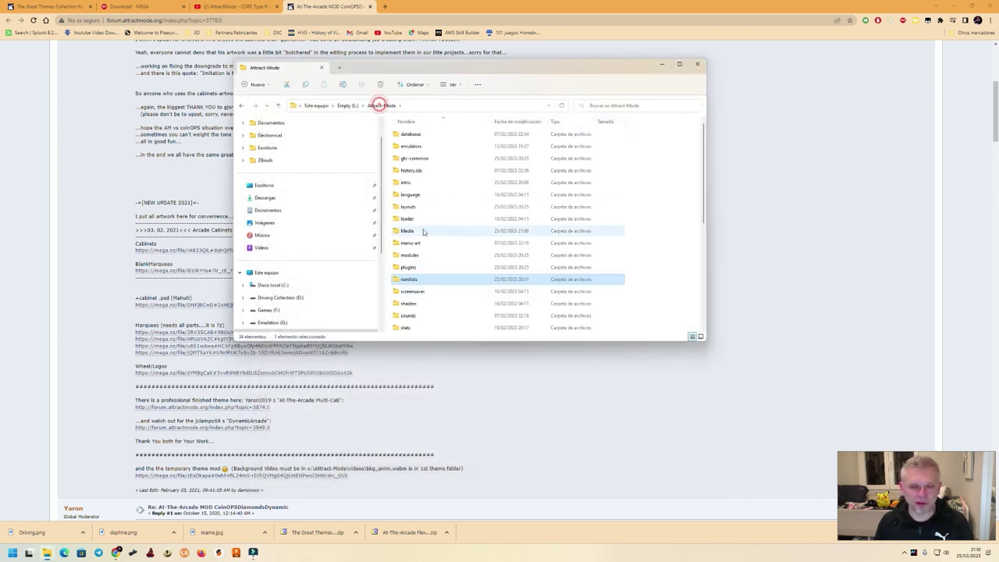
scroll(412, 285, "down", 3)
left_click(412, 243)
double_click(412, 243)
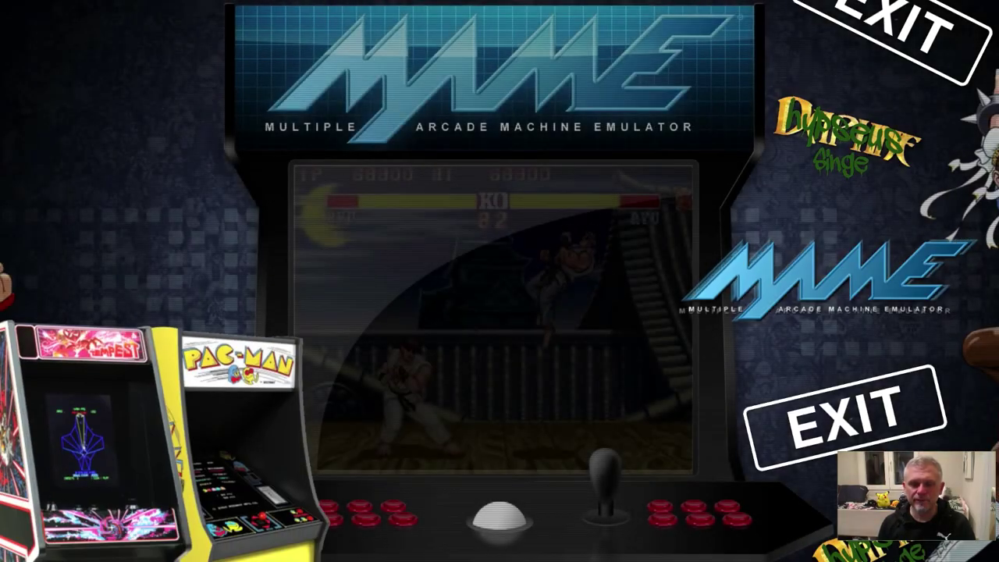
Step: Add a new display named Categorías in the displays configuration
key("Tab")
key("Up")
key("Up")
key("Up")
key("Up")
key("Up")
key("Up")
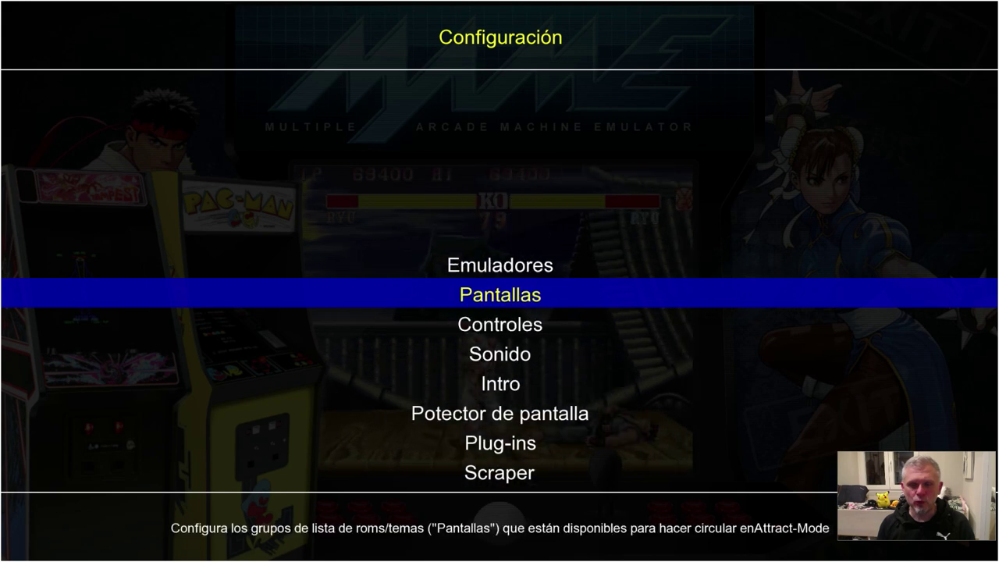
key("Return")
key("Down")
key("Down")
key("Down")
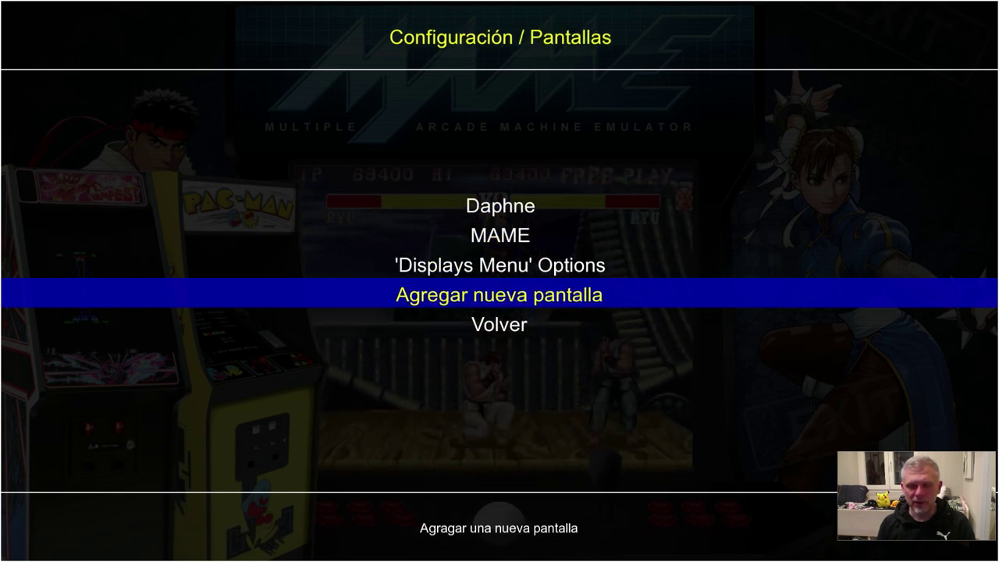
key("Return")
type("dATEGORÍAS")
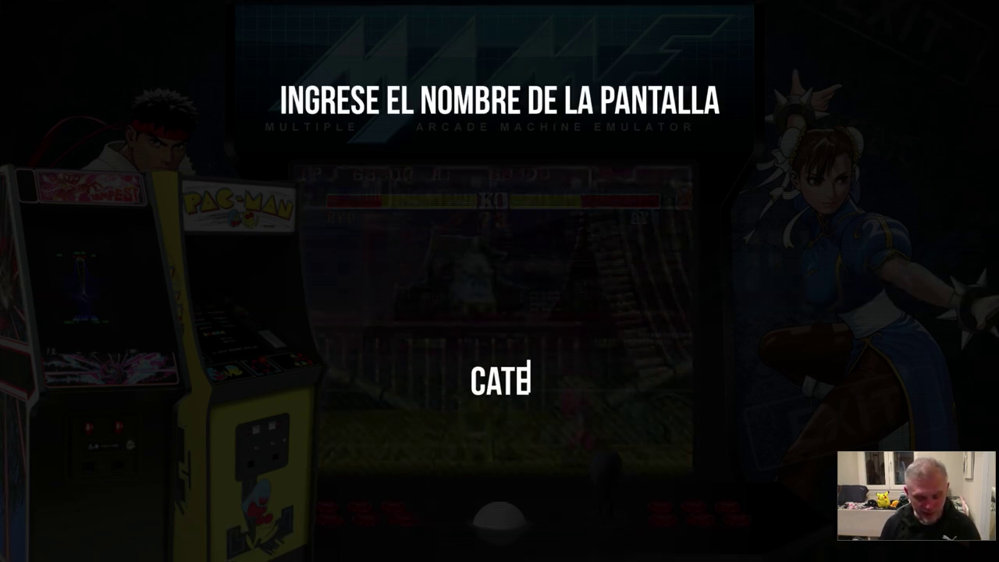
key("Return")
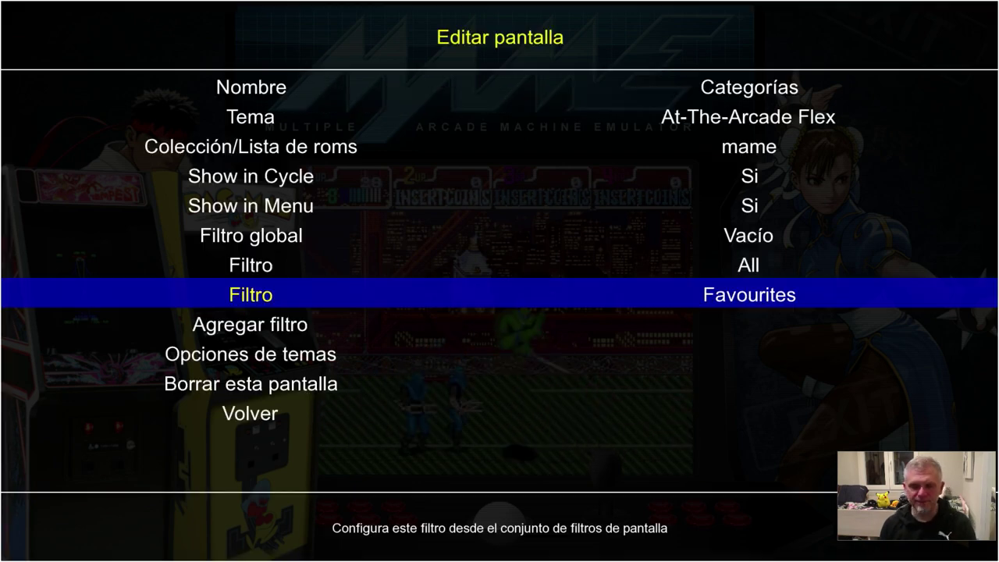
Step: Set the Categorías display's collection/rom list to Categorias
key("Up")
key("Up")
key("Up")
key("Up")
key("Up")
key("Up")
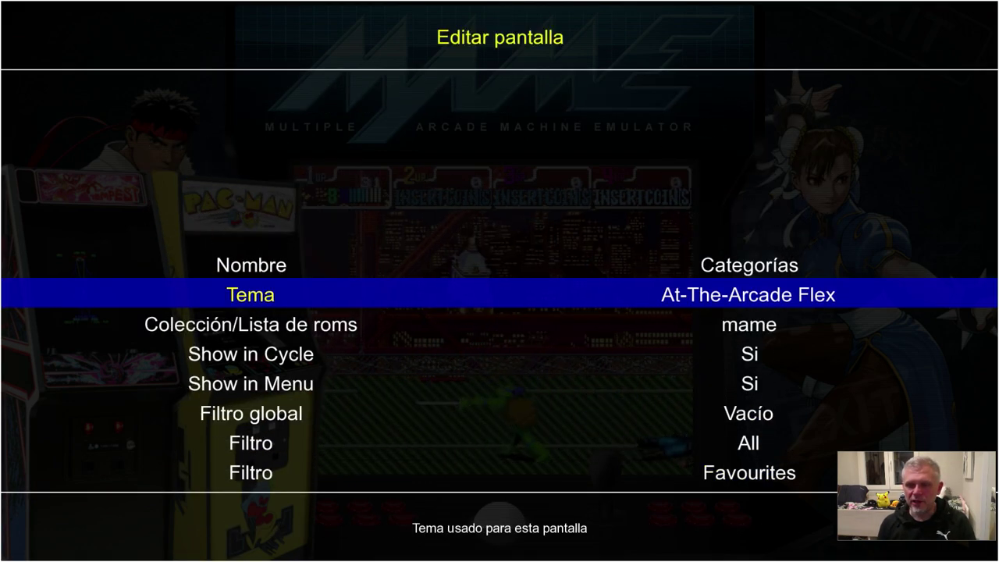
key("Down")
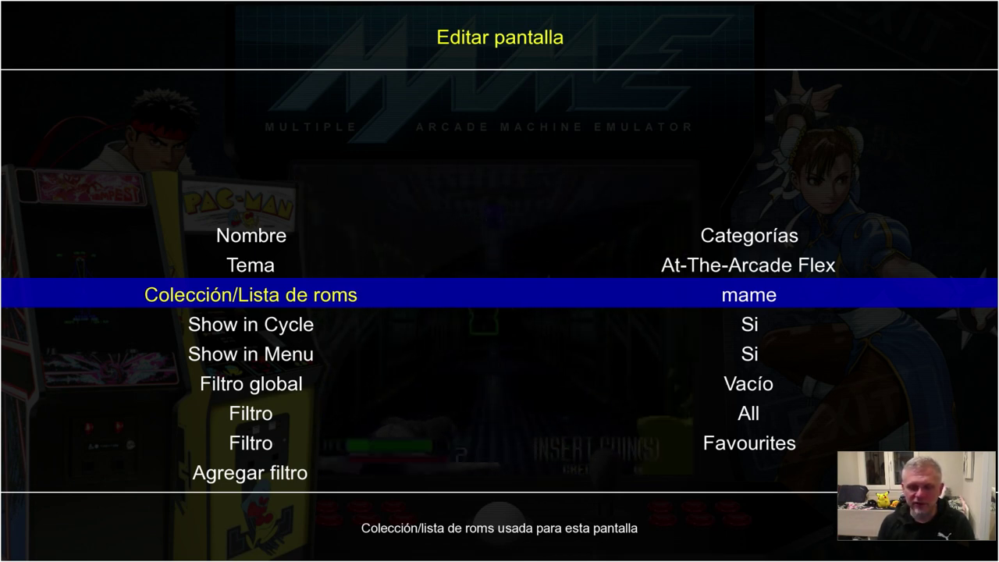
key("Return")
key("Left")
key("Left")
key("Left")
key("Return")
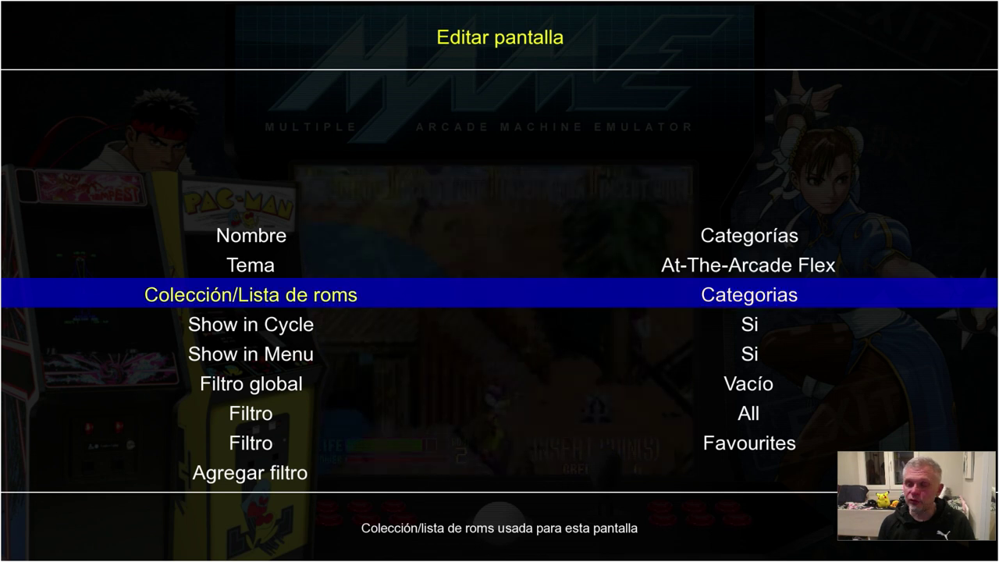
Step: Back out of the display editor and the configuration to return to the systems menu
key("Down")
key("Down")
key("Down")
key("Down")
key("Down")
key("Down")
key("Down")
key("Down")
key("Down")
key("Return")
key("Up")
key("Up")
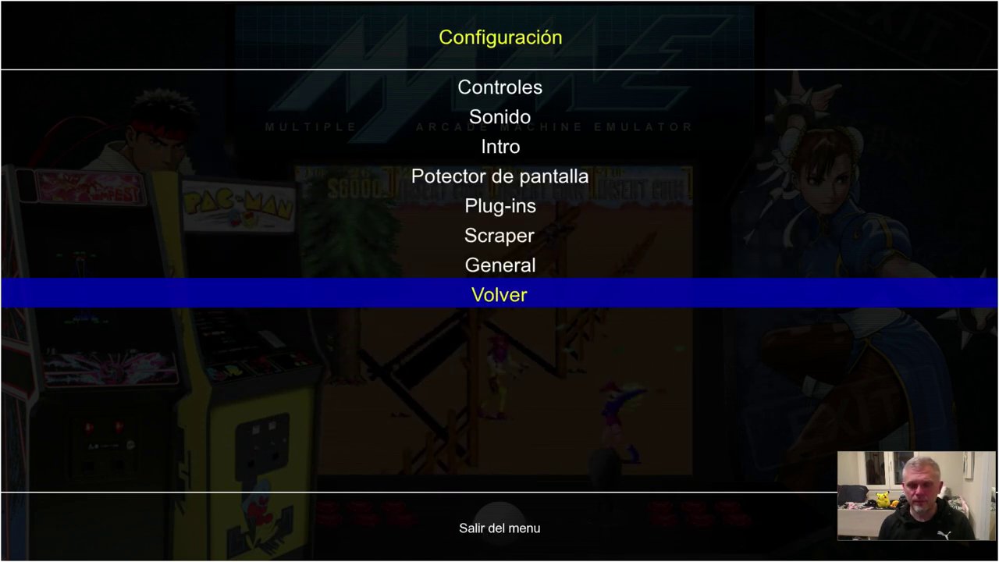
key("Escape")
key("Escape")
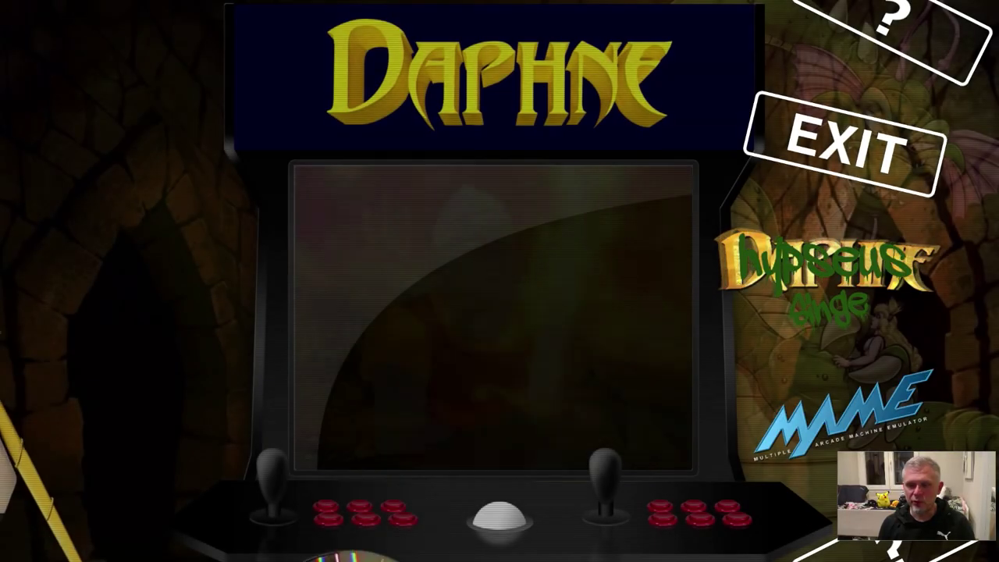
Step: Find the new Categorías display in the systems menu and open it
key("Down")
key("Down")
key("Down")
key("Down")
key("Down")
key("Down")
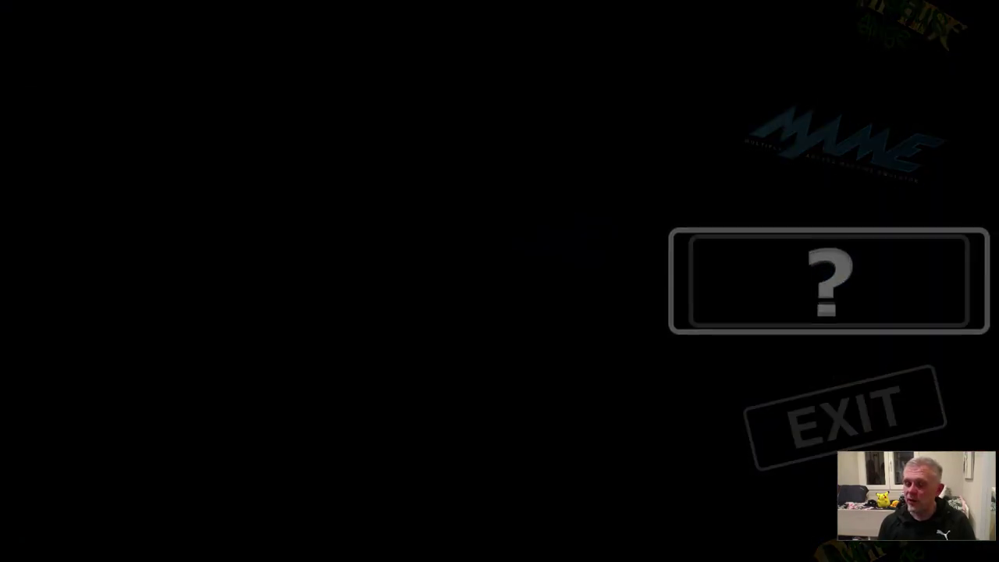
key("Return")
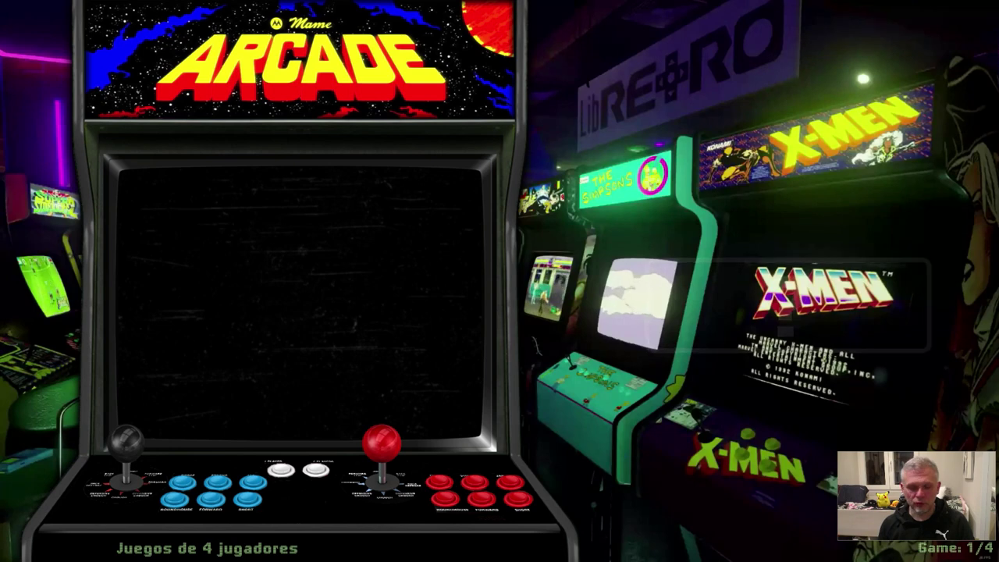
Step: Browse the category entries as far as Juegos de Pistola
key("Down")
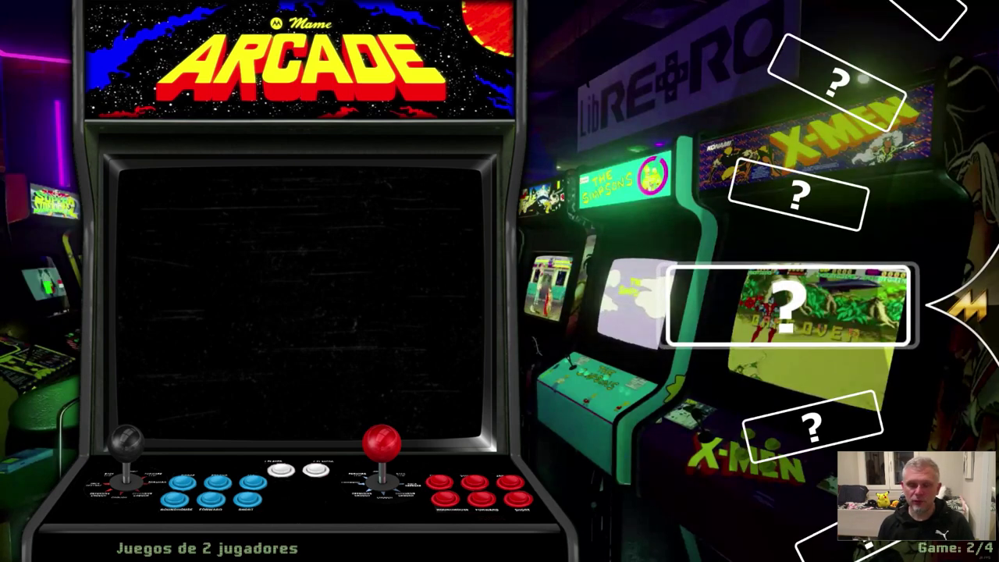
key("Down")
key("Down")
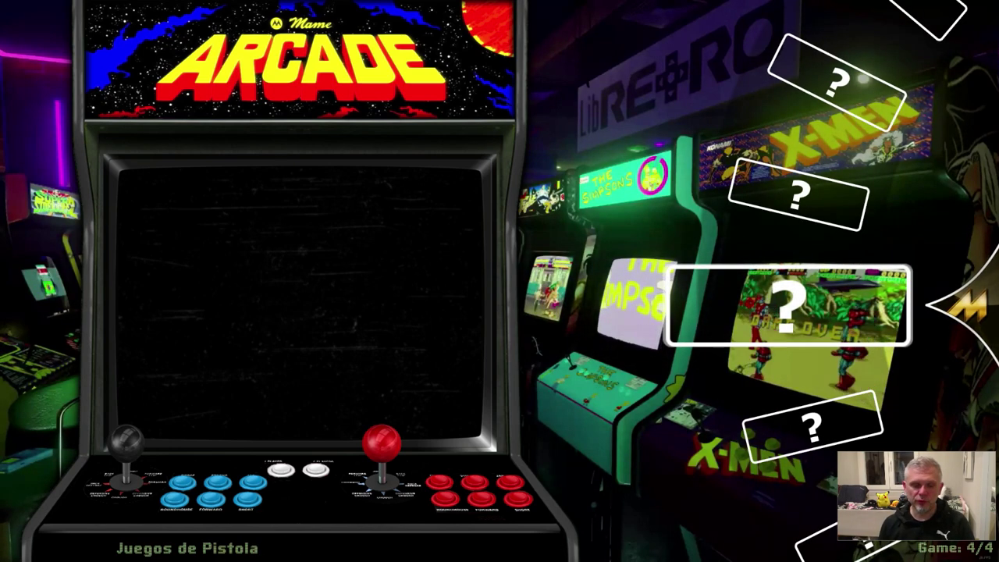
Step: Browse the category entries back from Juegos de Pistola to Juegos de Conducción
key("Up")
key("Up")
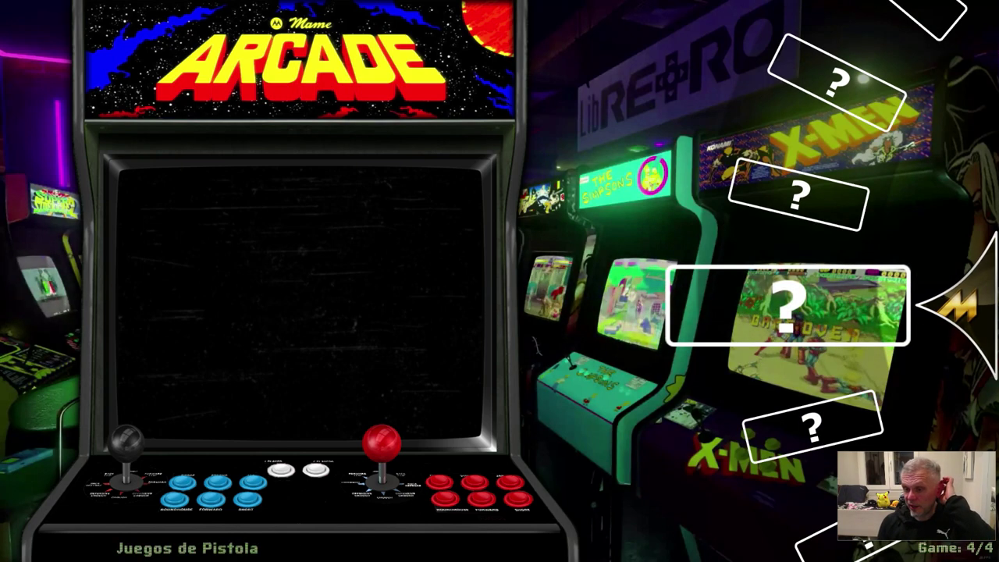
key("Up")
key("Up")
key("Up")
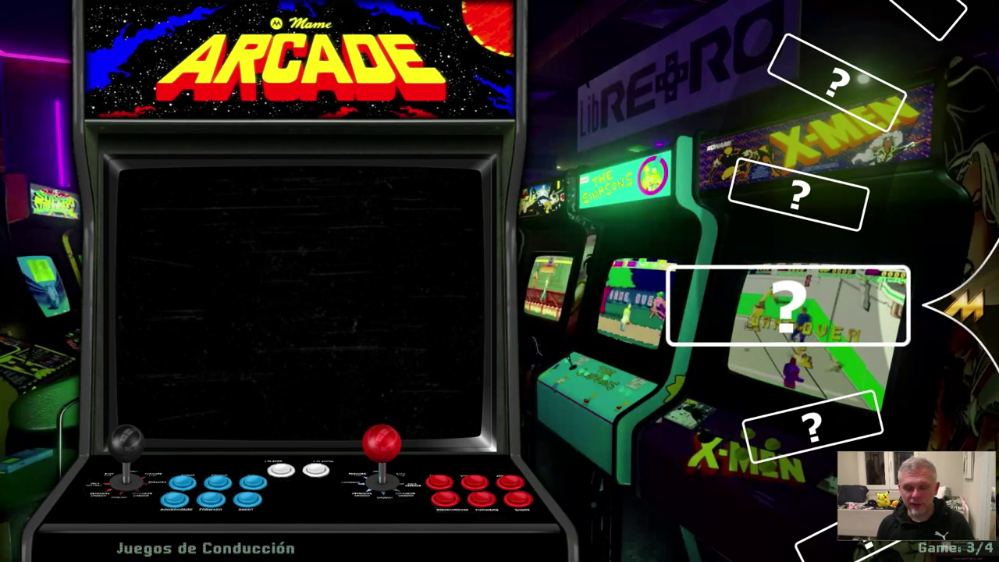
key("Up")
key("Up")
key("Down")
key("Down")
key("Down")
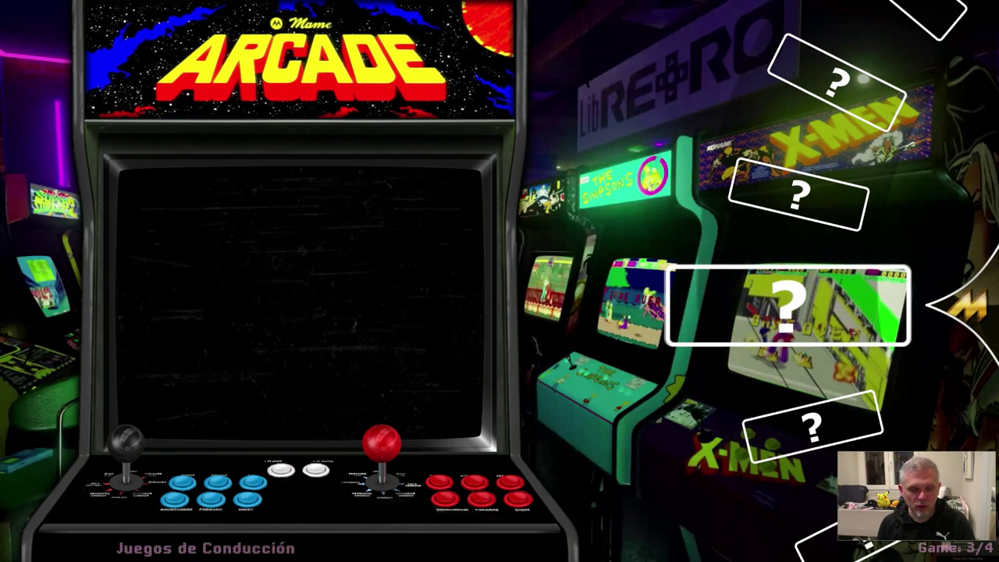
key("Up")
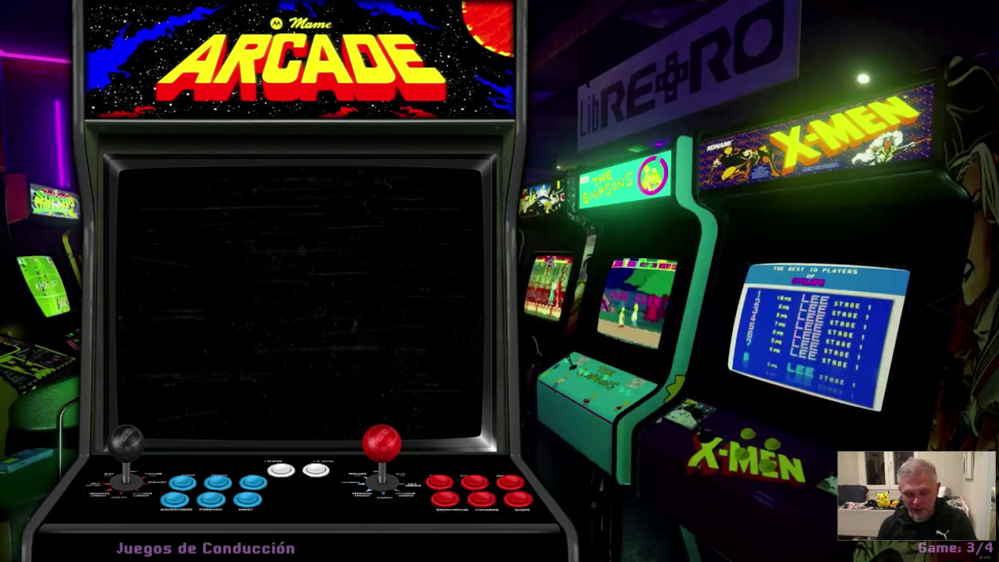
Step: Open the displays (Pantallas) section of the configuration
key("Tab")
key("Up")
key("Up")
key("Up")
key("Up")
key("Up")
key("Up")
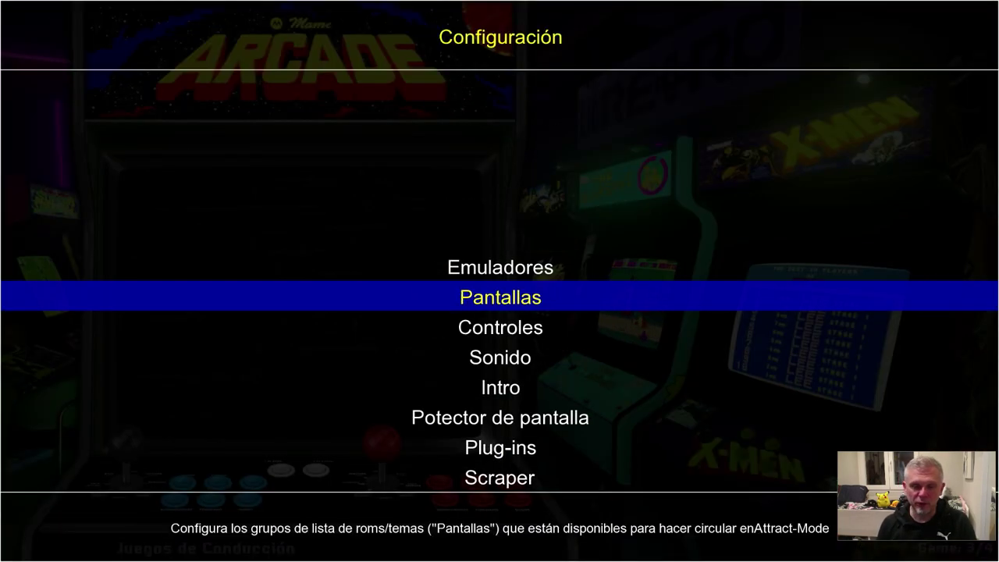
key("Return")
Step: Add a new display named Driving
key("Down")
key("Down")
key("Down")
key("Down")
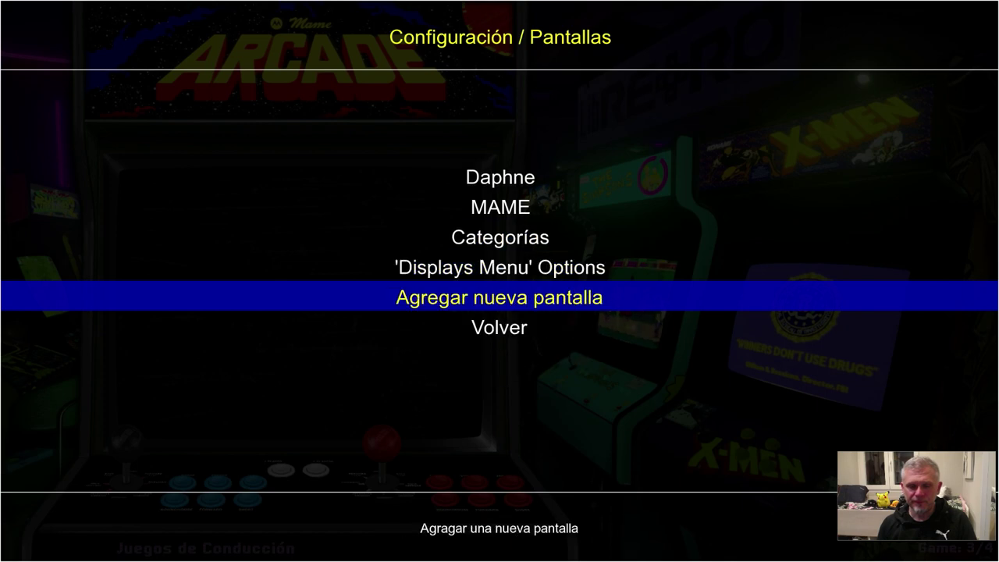
key("Return")
type("Driving")
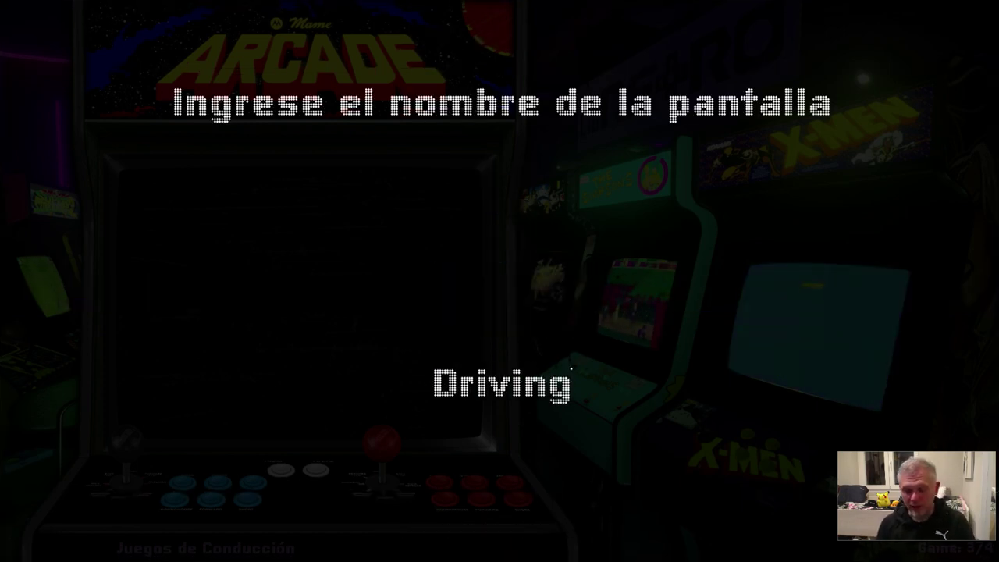
key("Return")
Step: Set the Driving display's collection/rom list to mame
key("Up")
key("Up")
key("Up")
key("Up")
key("Up")
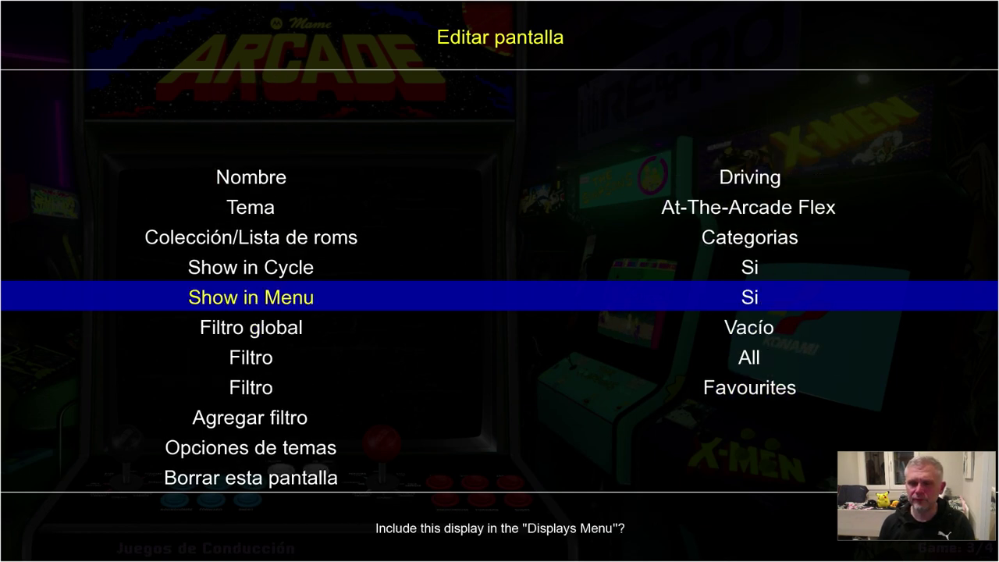
key("Return")
key("Left")
key("Right")
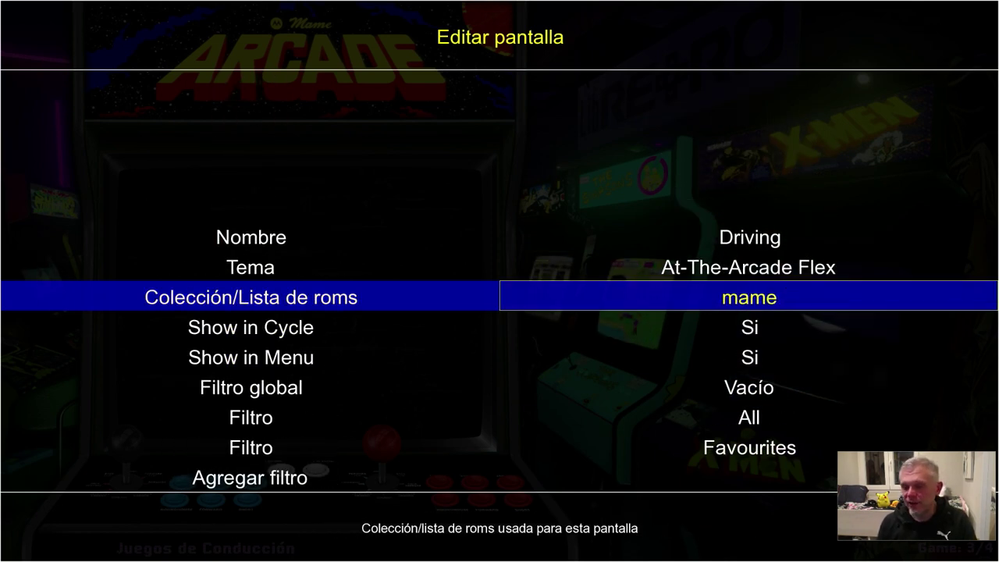
key("Return")
Step: Add a new rule to the Driving display's global filter
key("Down")
key("Down")
key("Down")
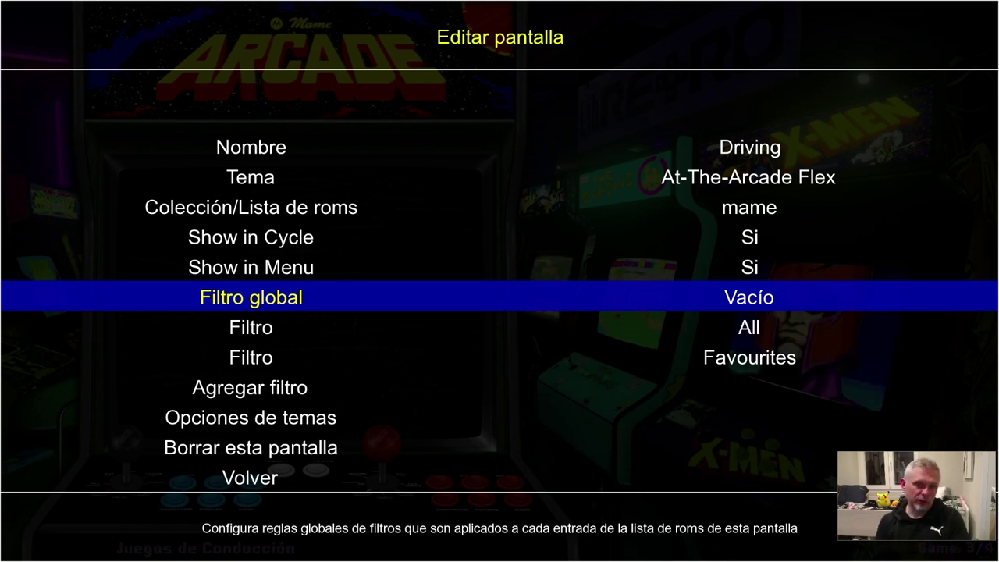
key("Return")
key("Down")
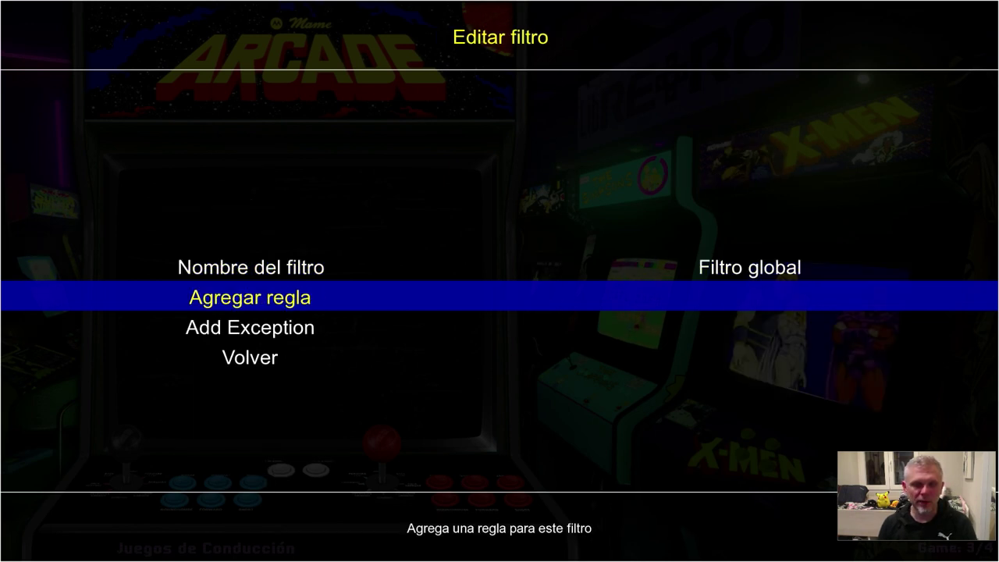
key("Return")
Step: Set the target (Objetivo) of the Driving filter rule to Categoría
key("Return")
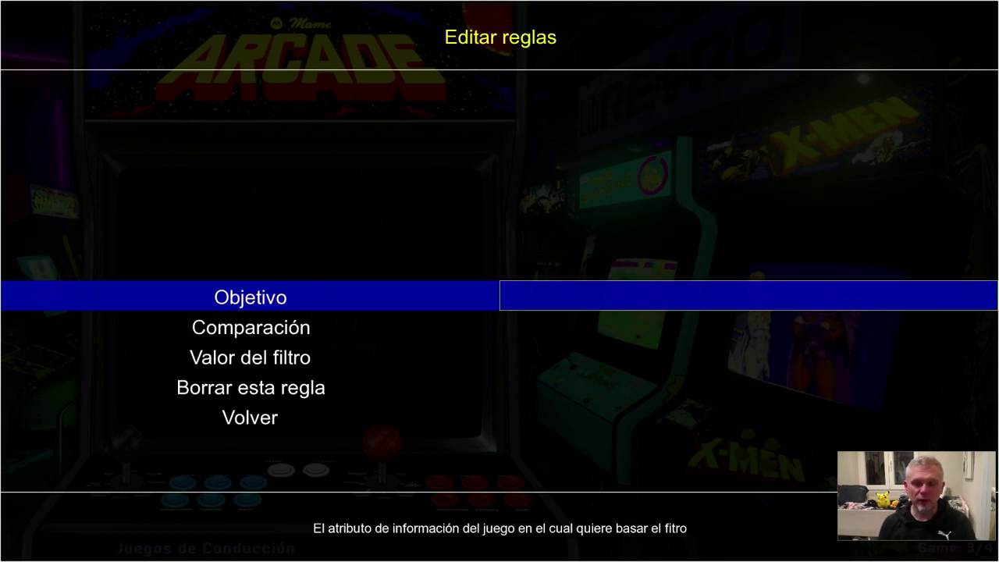
key("Down")
key("Down")
key("Down")
key("Down")
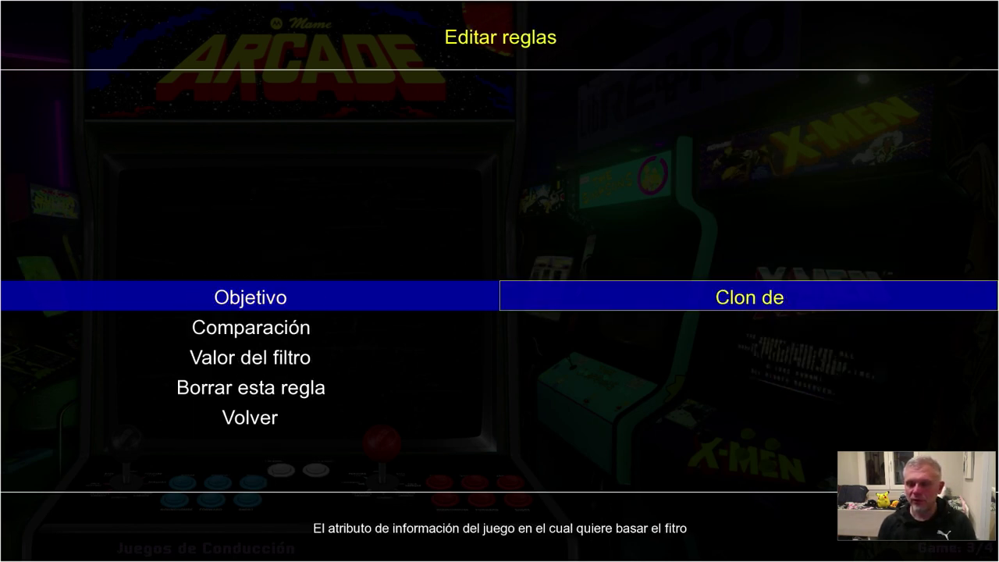
key("Down")
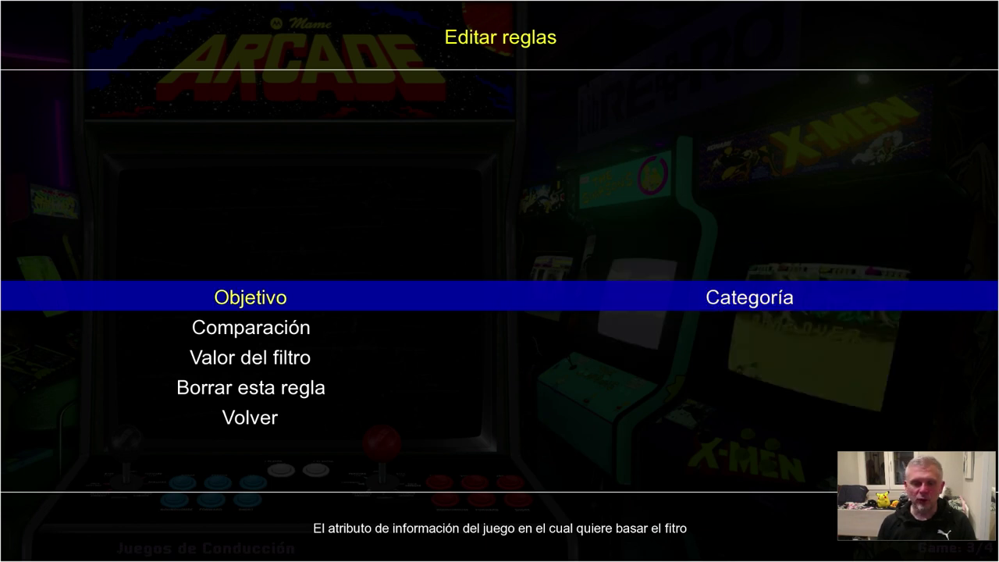
key("Return")
Step: Set the comparison of the Driving filter rule to contiene
key("Down")
key("Return")
key("Down")
key("Down")
key("Up")
key("Return")
Step: Set the rule's filter value to Driving
key("Down")
key("Return")
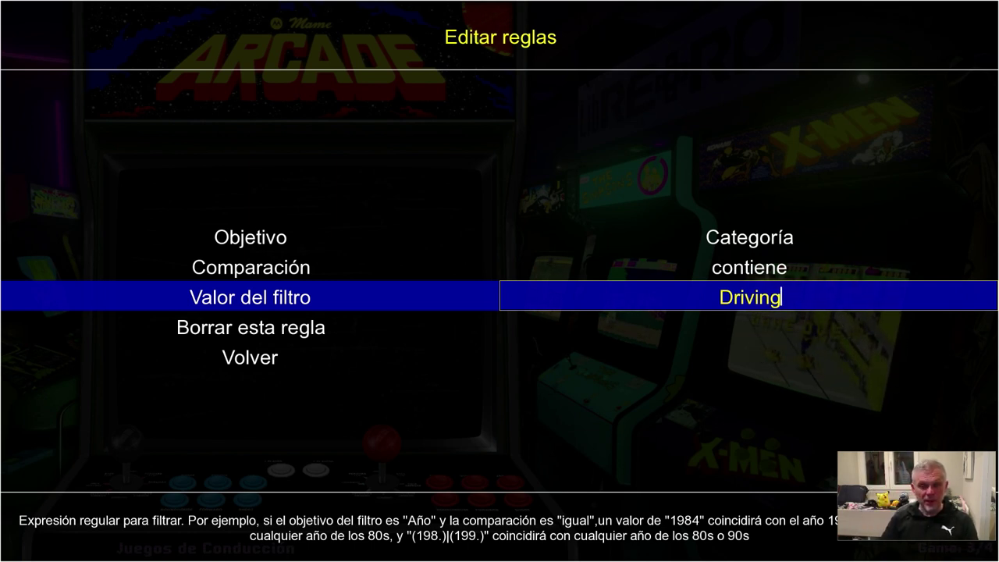
key("Left")
key("Left")
key("Left")
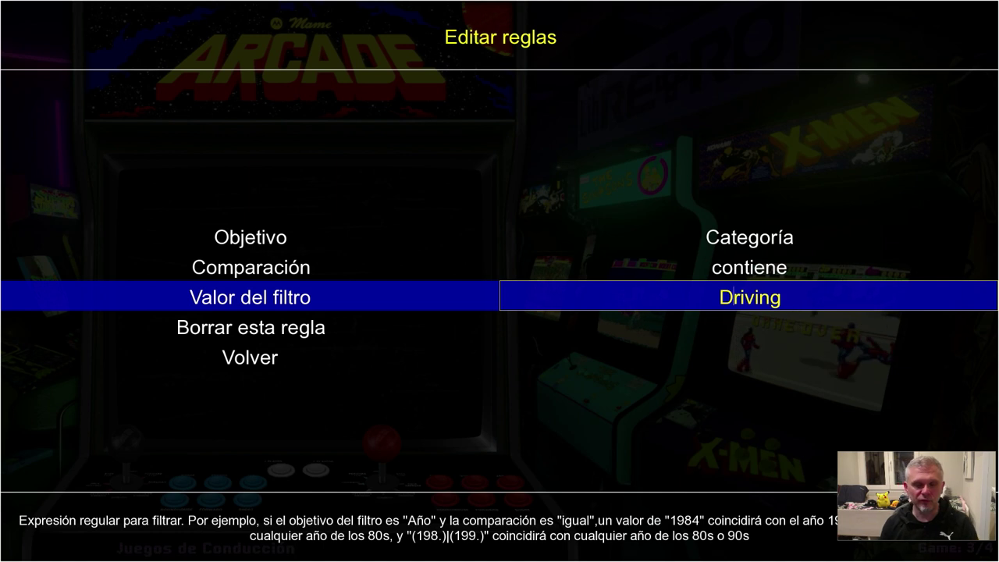
key("Return")
Step: Back out of the rule, global filter and Driving display editors to the main configuration list
key("Down")
key("Down")
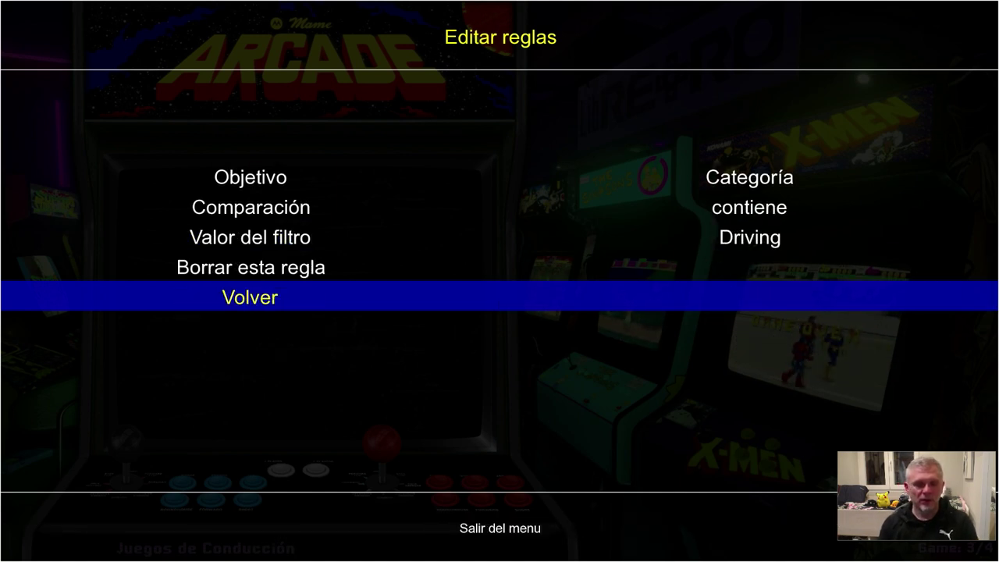
key("Return")
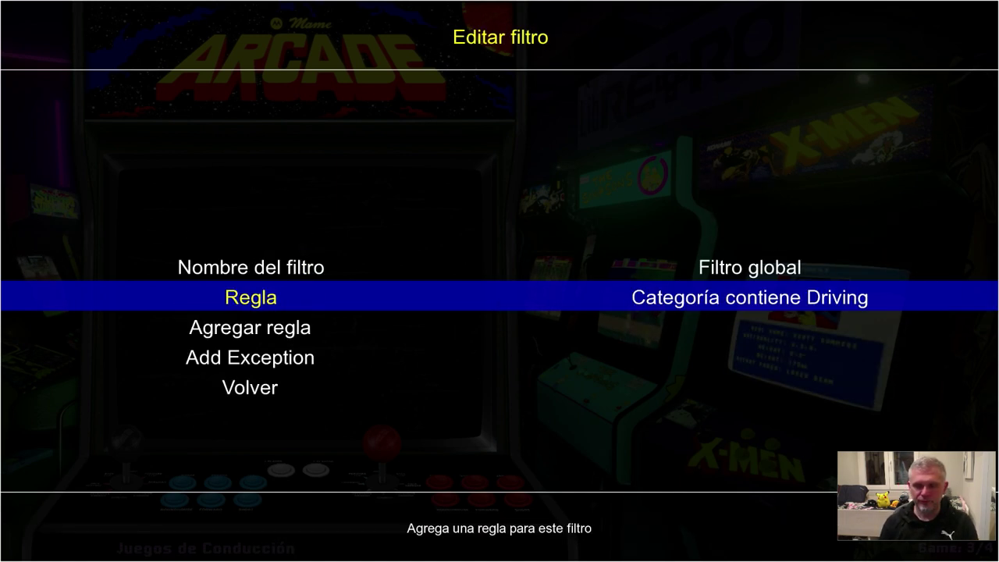
key("Down")
key("Down")
key("Down")
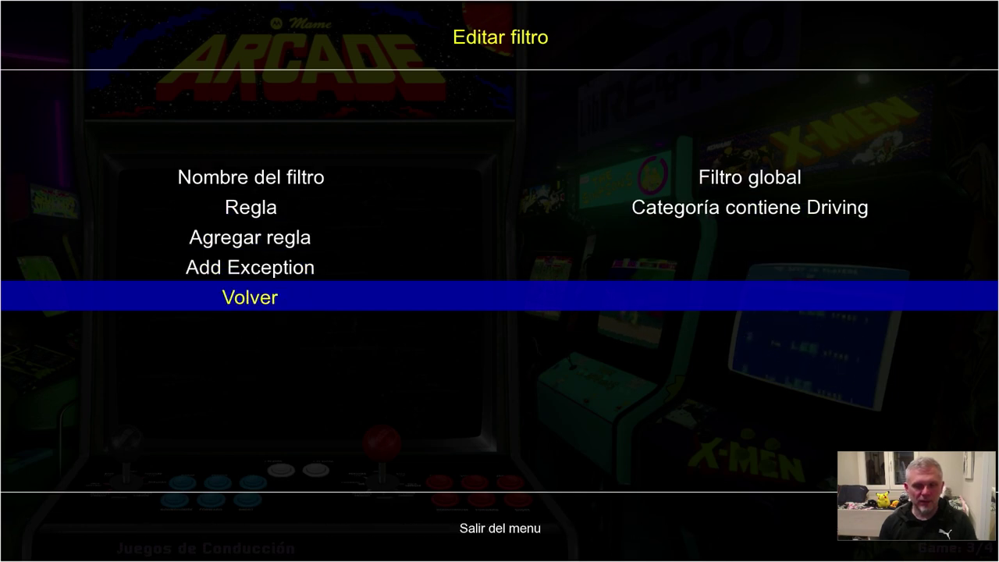
key("Return")
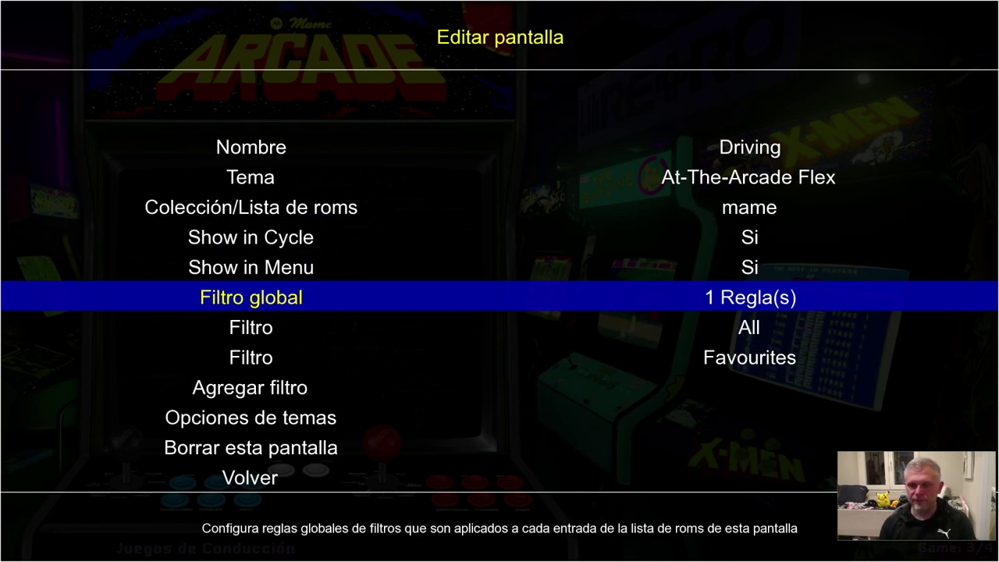
key("Down")
key("Down")
key("Down")
key("Down")
key("Down")
key("Down")
key("Return")
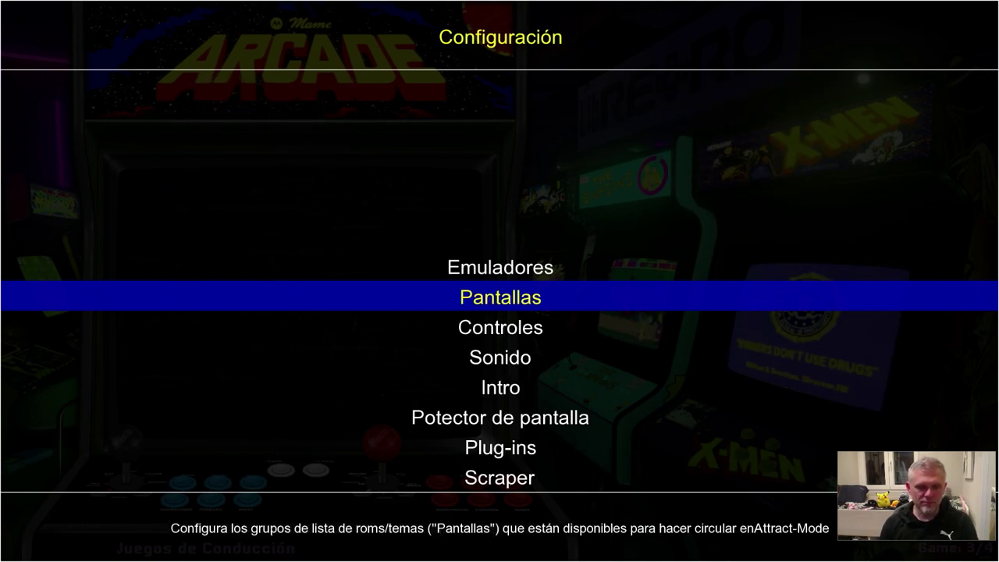
key("Return")
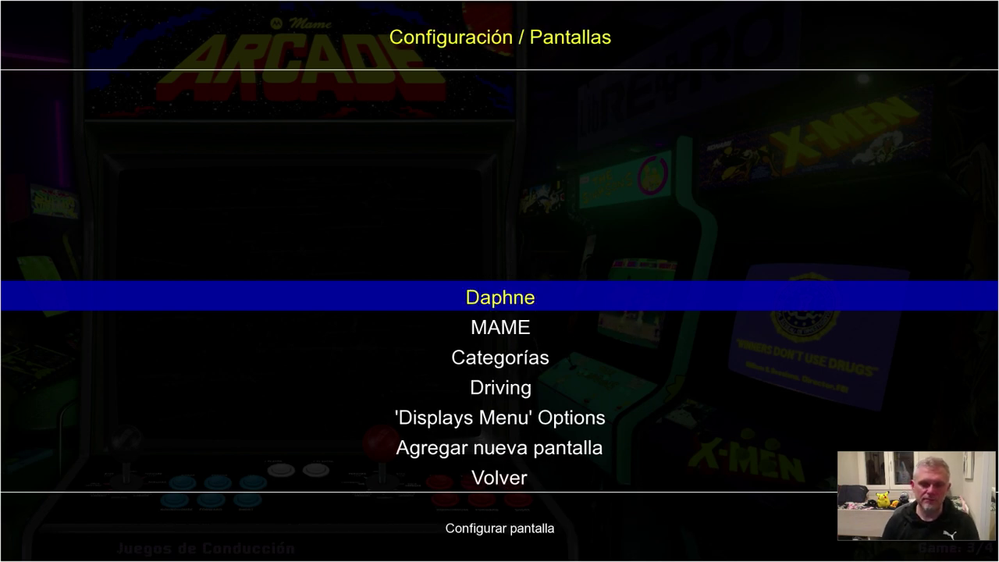
key("Down")
key("Down")
key("Down")
key("Down")
key("Return")
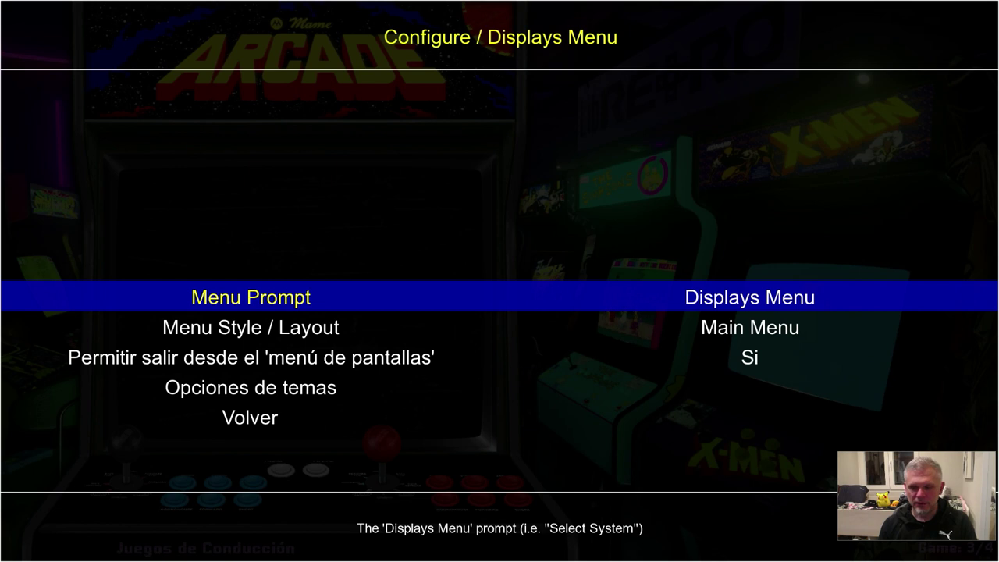
key("Escape")
Step: Add a new display named Lightgun in the displays configuration
key("Return")
key("Down")
key("Down")
key("Down")
key("Down")
key("Down")
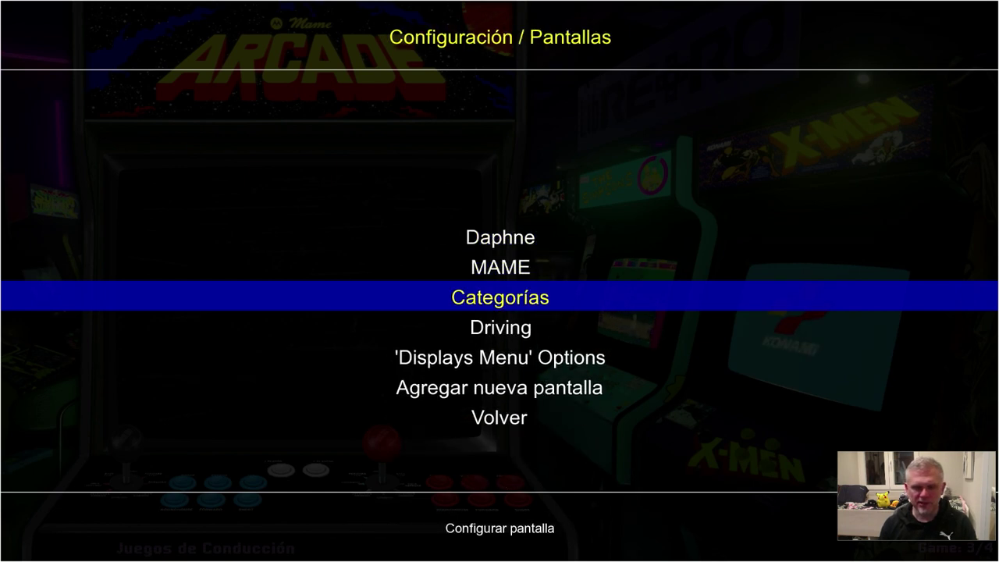
key("Return")
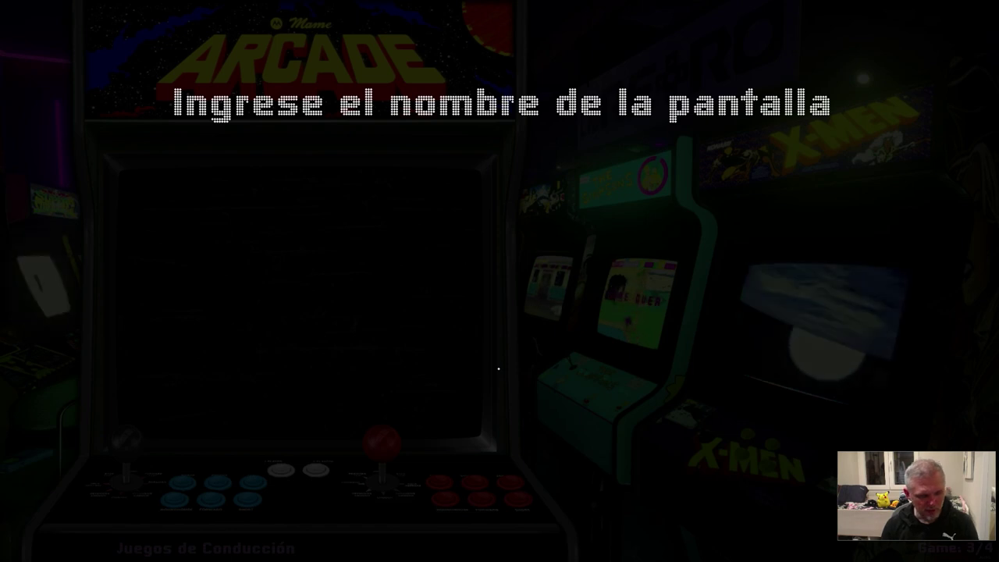
type("Lightgun")
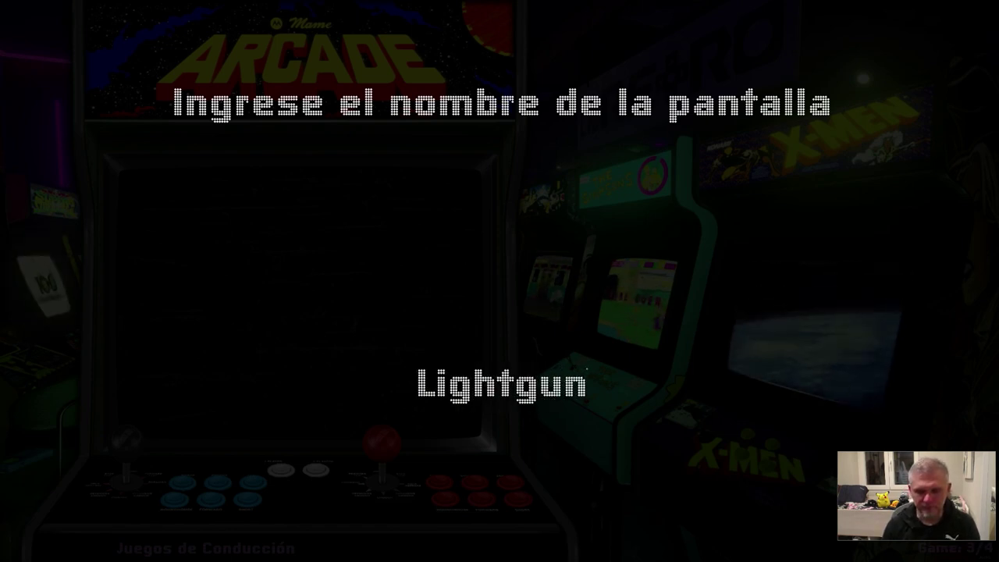
key("Return")
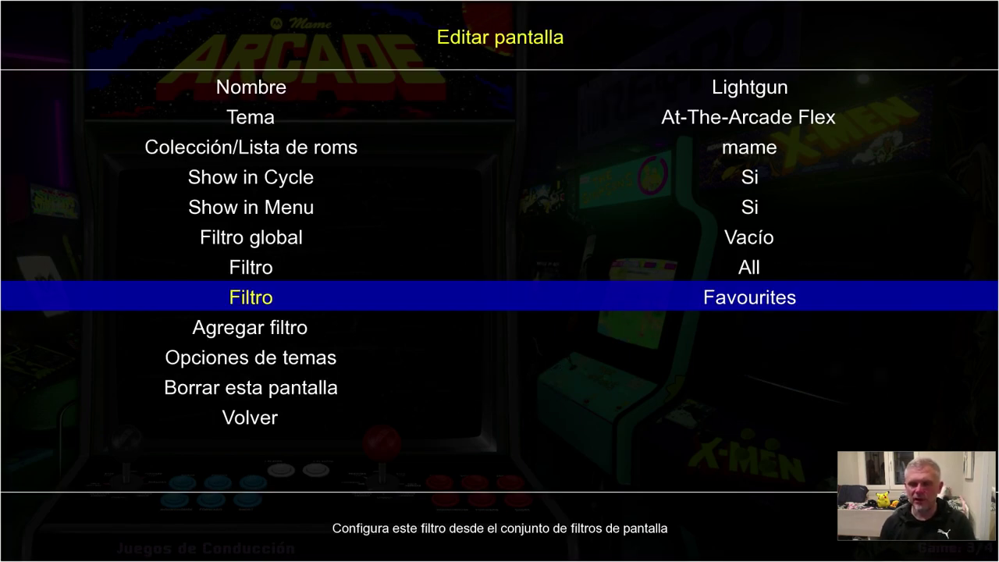
Step: Keep mame as the Lightgun display's rom list and add a new rule to its global filter
key("Up")
key("Up")
key("Up")
key("Up")
key("Up")
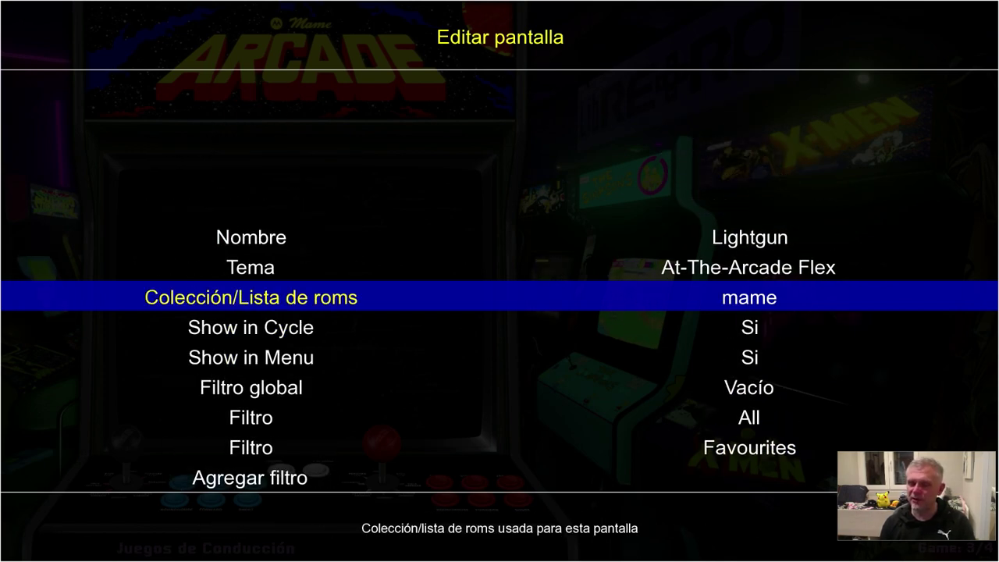
key("Down")
key("Down")
key("Down")
key("Return")
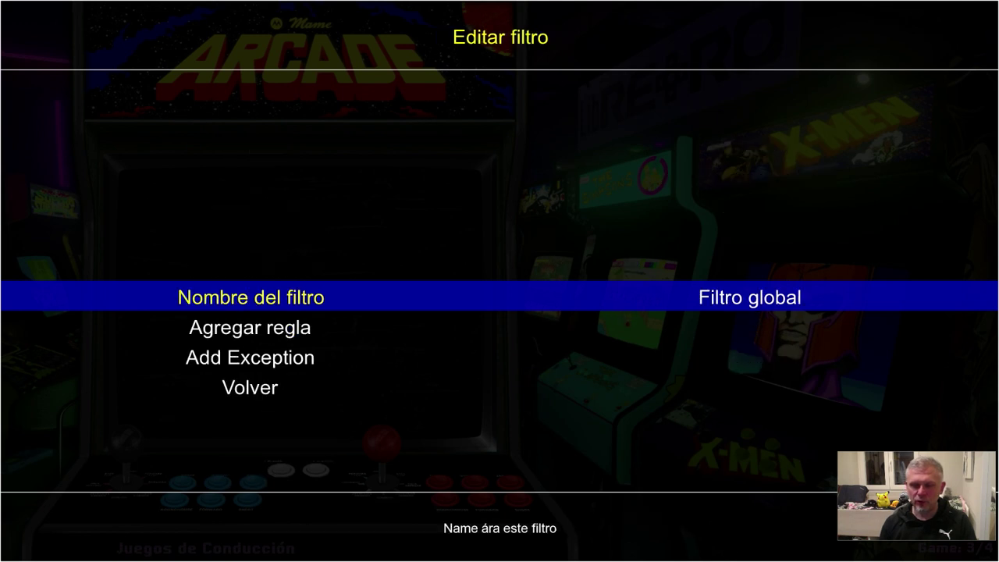
key("Down")
key("Return")
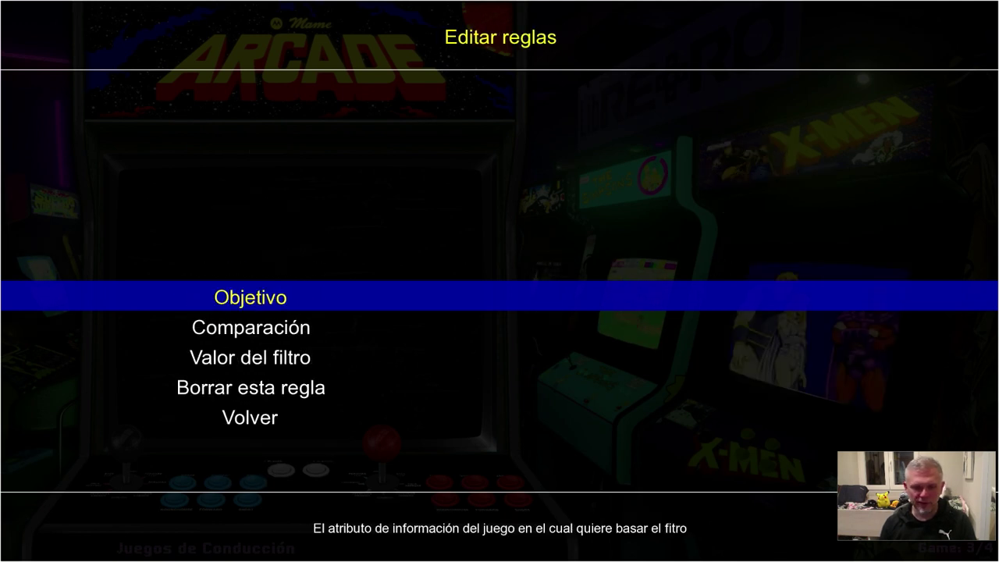
Step: Set the target (Objetivo) of the Lightgun filter rule to Categoría
key("Return")
key("Down")
key("Down")
key("Down")
key("Down")
key("Down")
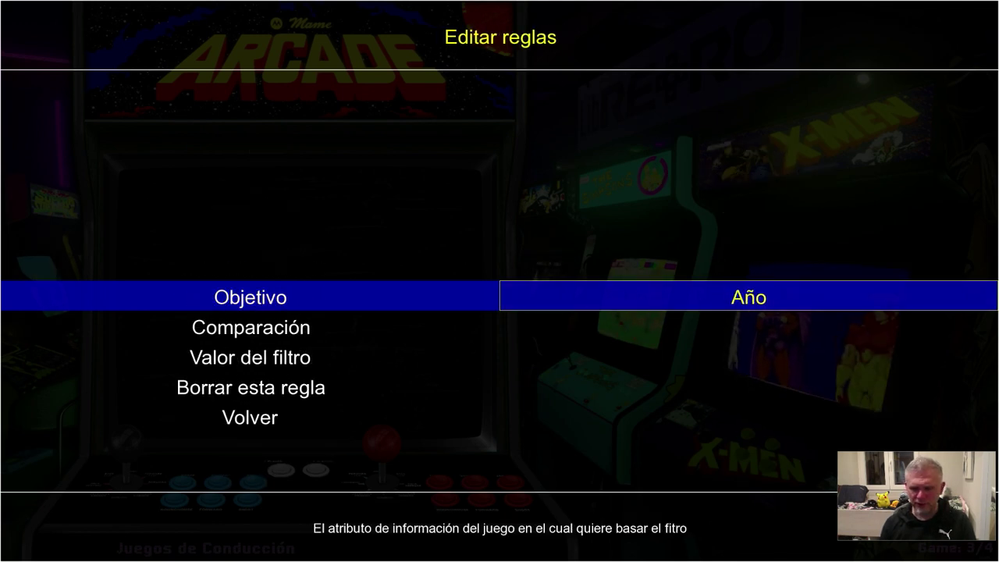
key("Down")
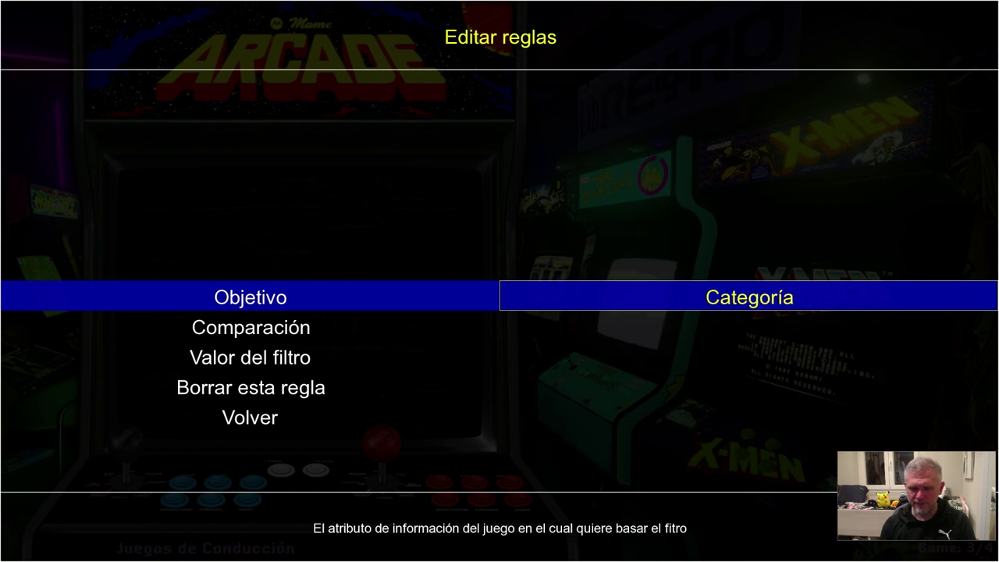
key("Return")
Step: Set the Lightgun rule's comparison to contiene and its filter value to gun
key("Down")
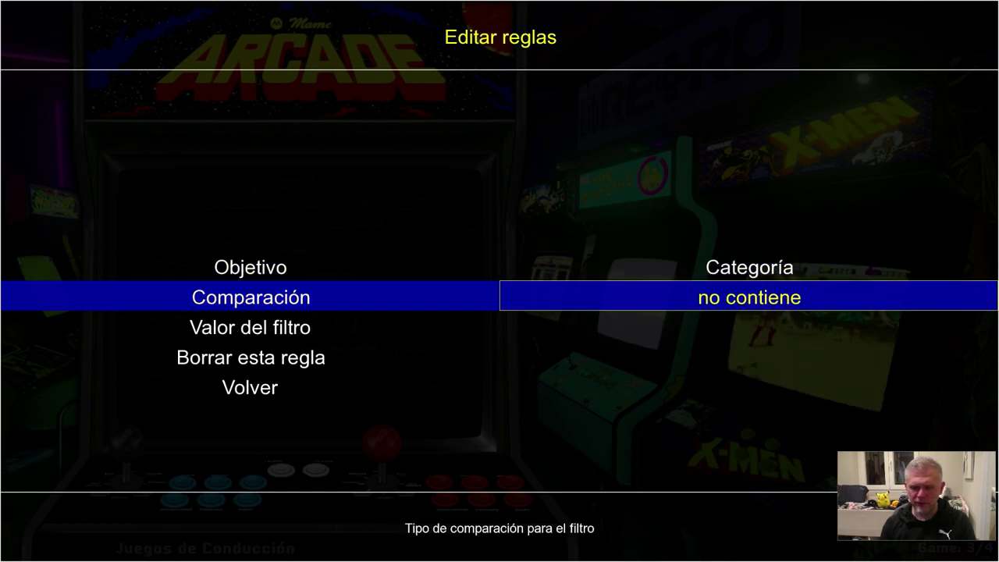
key("Down")
key("Return")
key("Down")
key("Return")
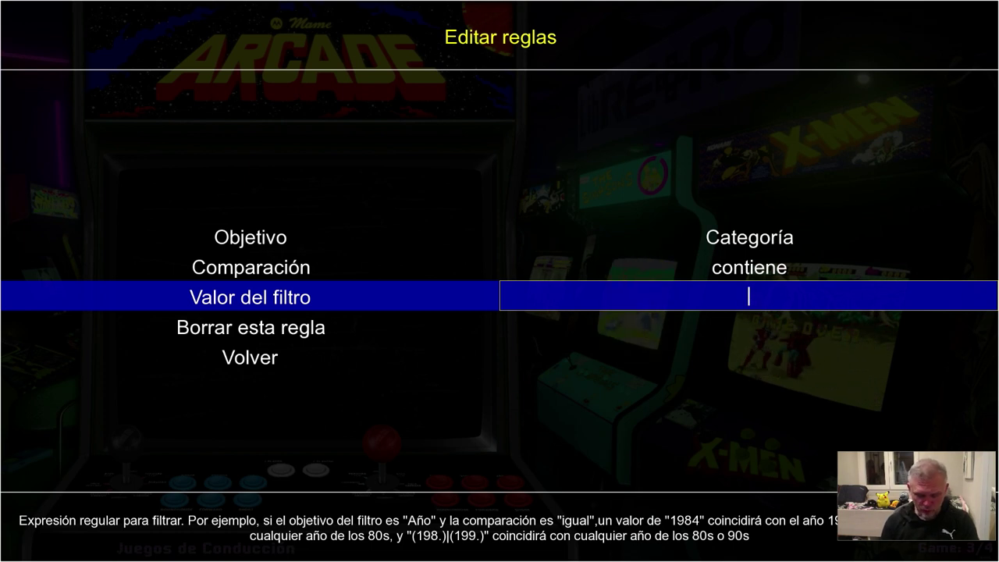
type("gun")
key("Return")
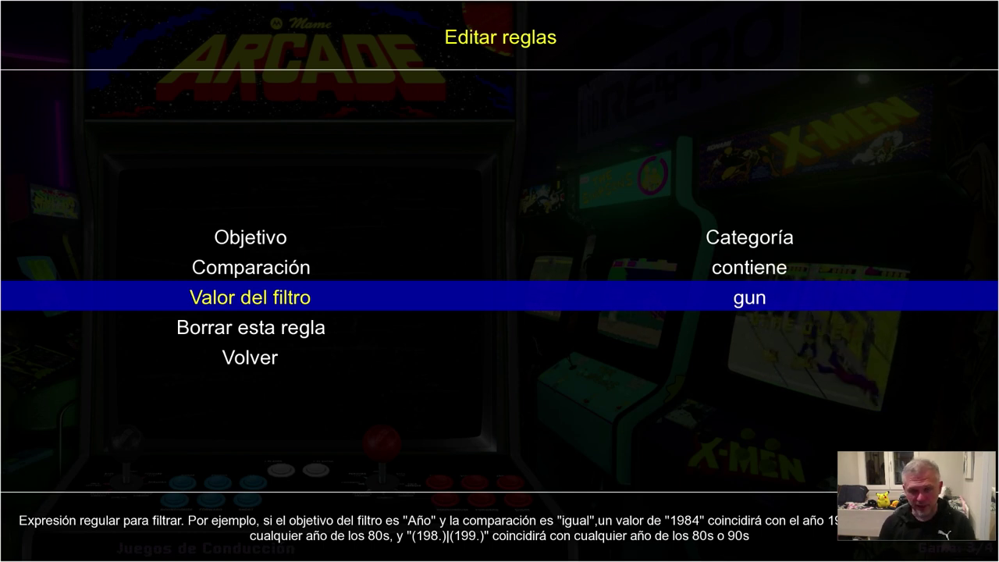
Step: Finish the gun rule and add a second rule to the Lightgun display's global filter
key("Down")
key("Down")
key("Return")
key("Down")
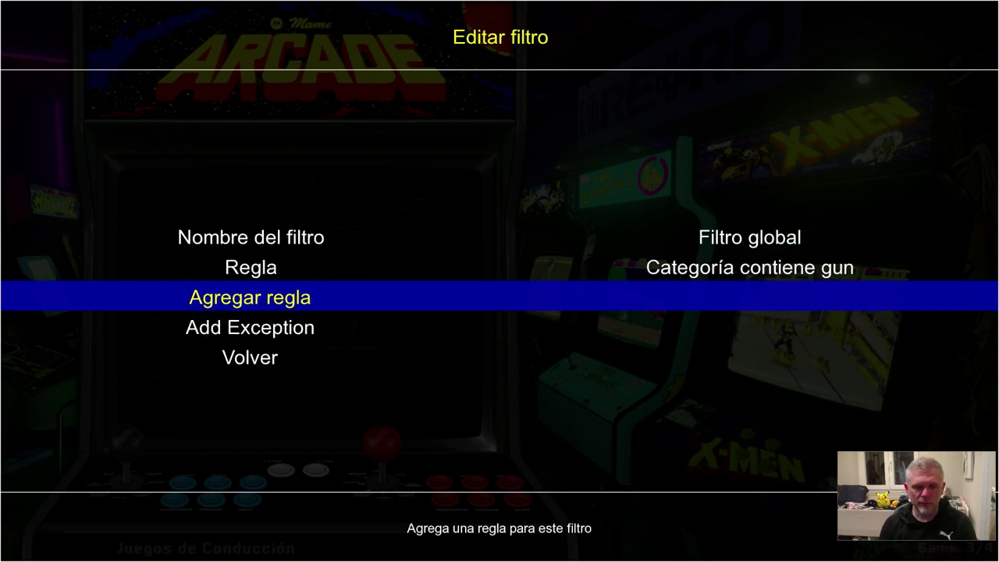
key("Return")
Step: Set the target (Objetivo) of the second Lightgun filter rule to Categoría
key("Return")
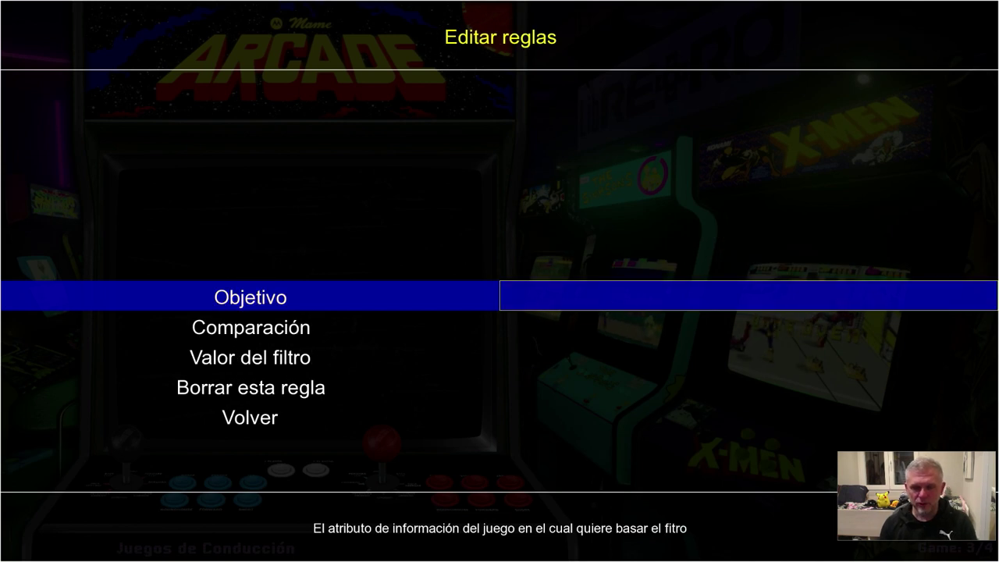
key("Down")
key("Down")
key("Down")
key("Down")
key("Down")
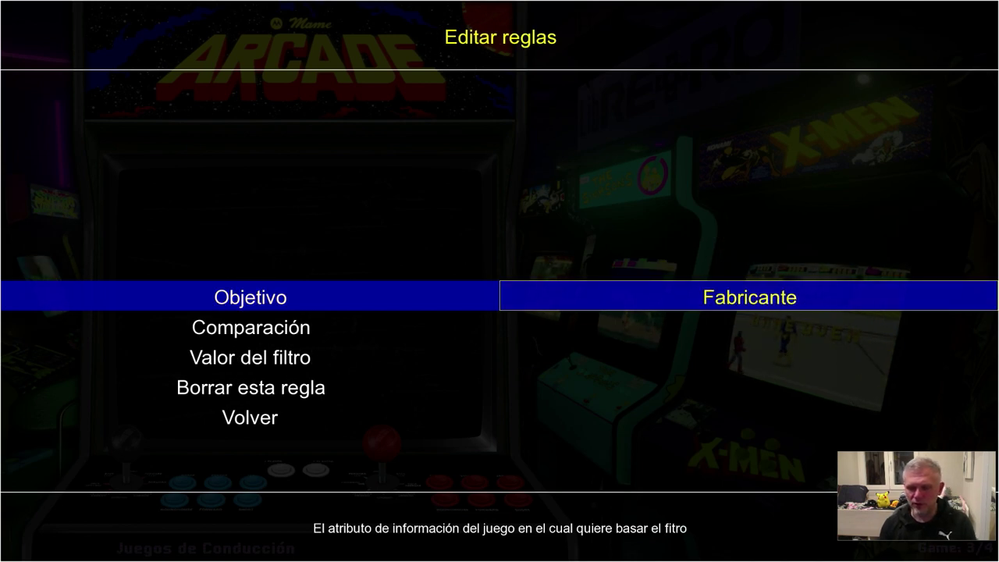
key("Return")
Step: Set the second rule's comparison to contiene and its filter value to Gun, and return to the filter's rule list
key("Down")
key("Return")
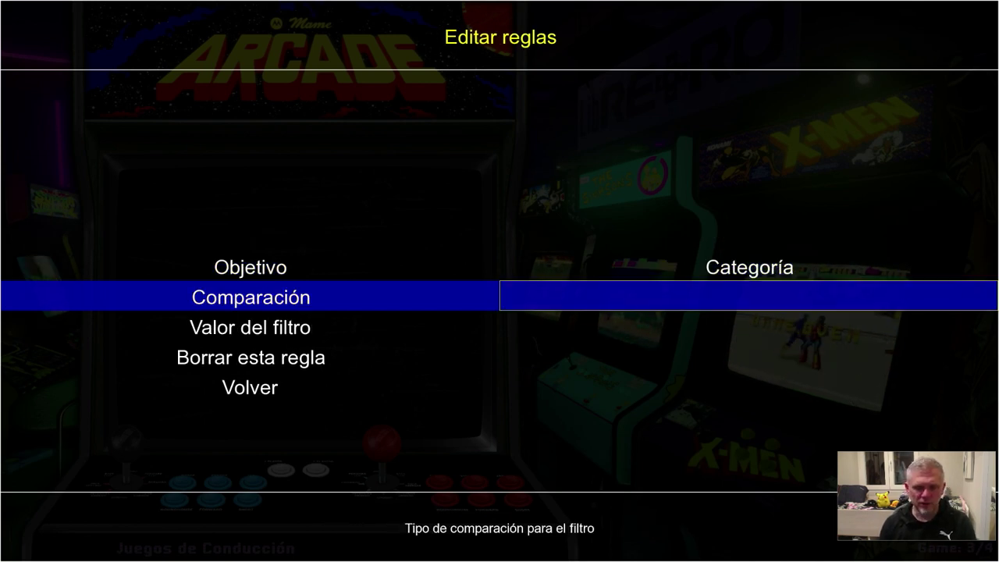
key("Down")
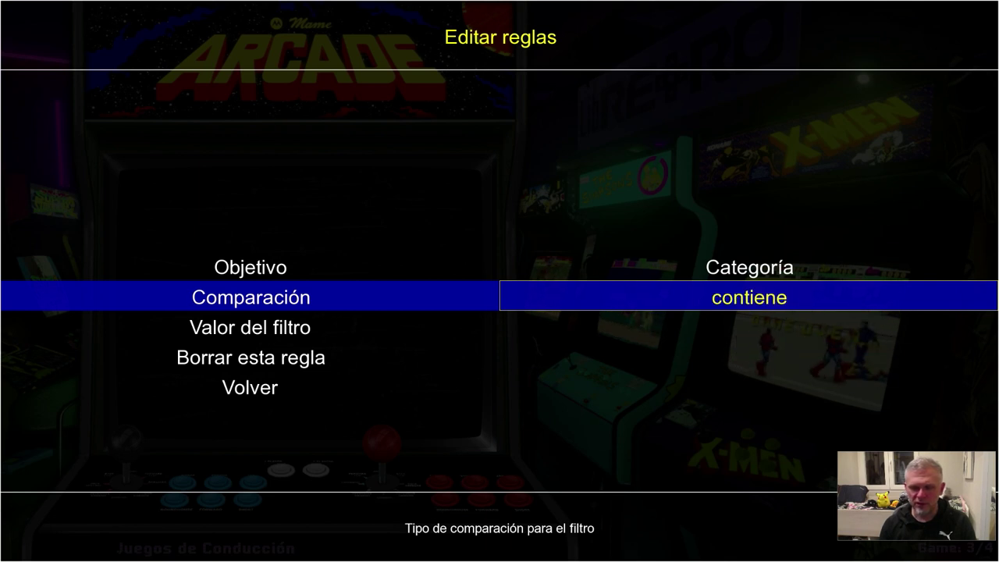
key("Return")
key("Down")
key("Return")
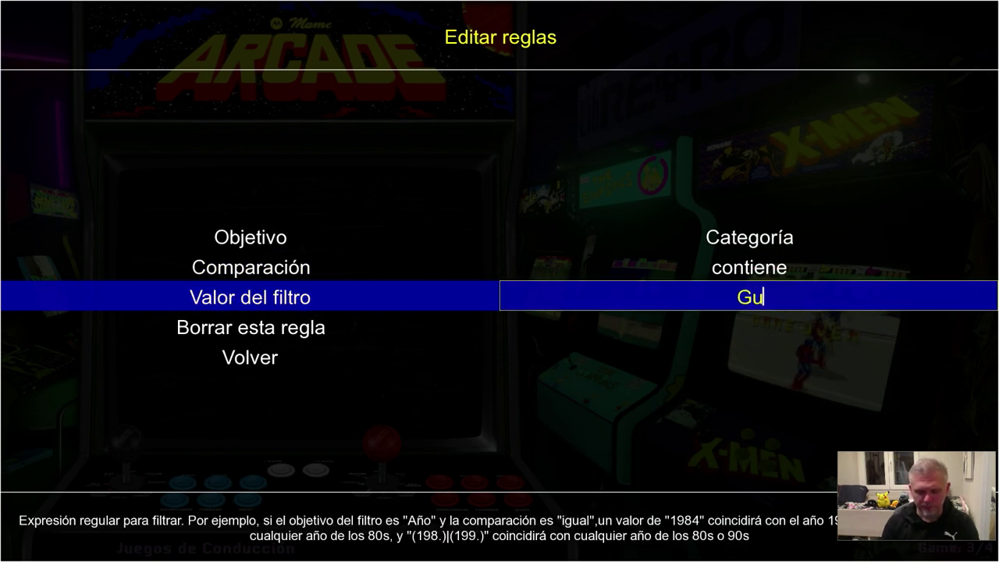
key("Return")
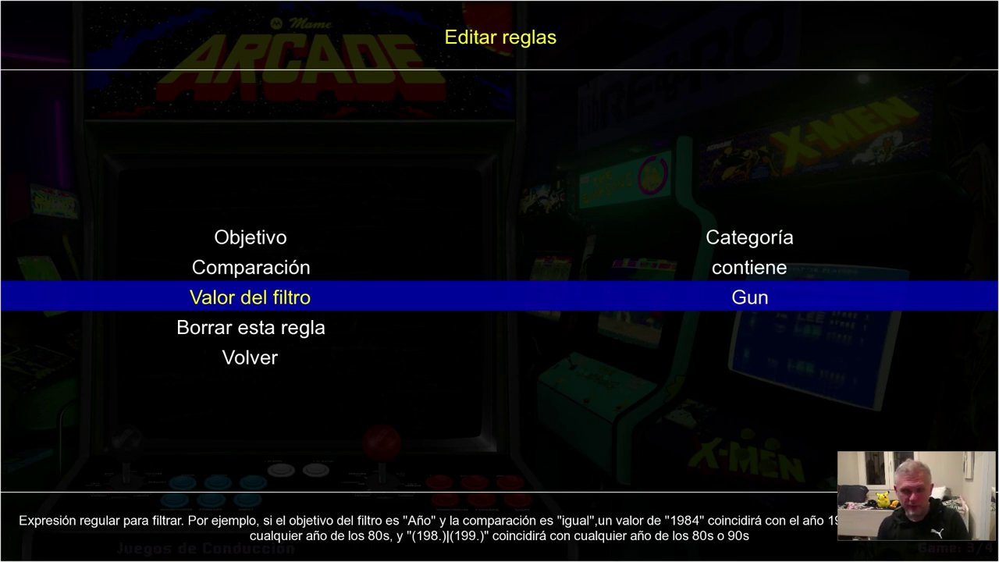
key("Down")
key("Down")
key("Return")
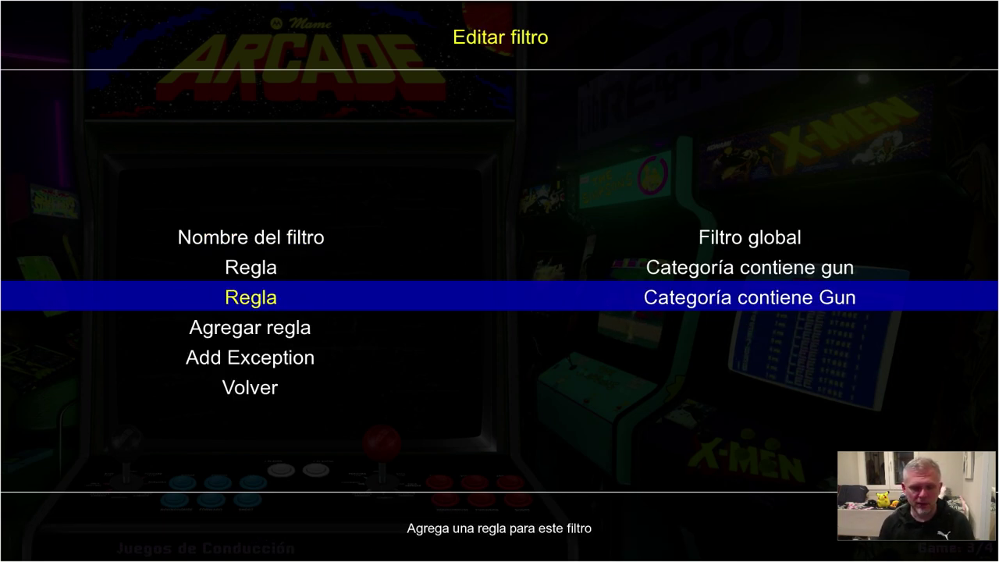
Step: Leave the Lightgun filter and display settings and exit the configuration
key("Down")
key("Down")
key("Down")
key("Return")
key("Down")
key("Down")
key("Down")
key("Down")
key("Down")
key("Down")
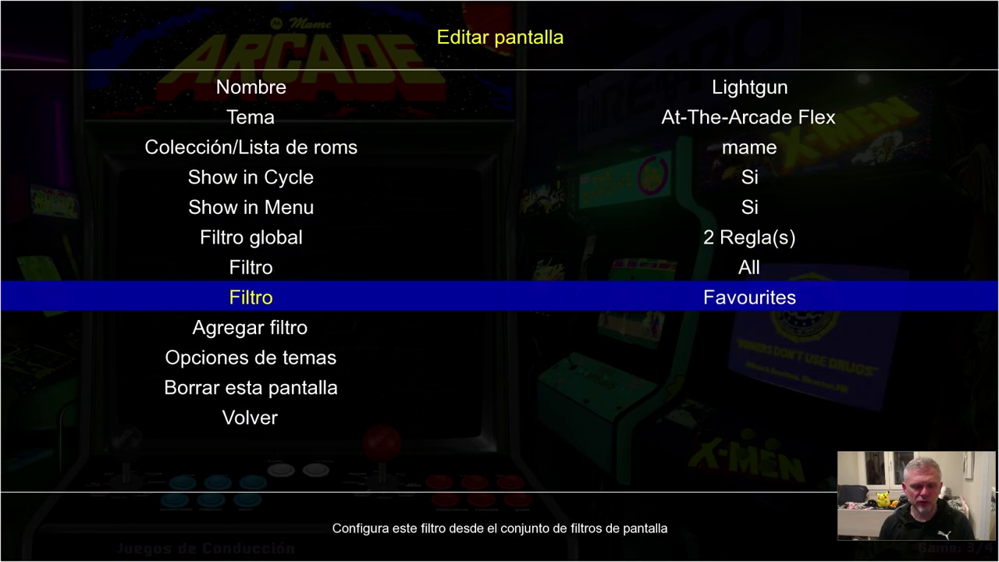
key("Return")
key("Up")
key("Up")
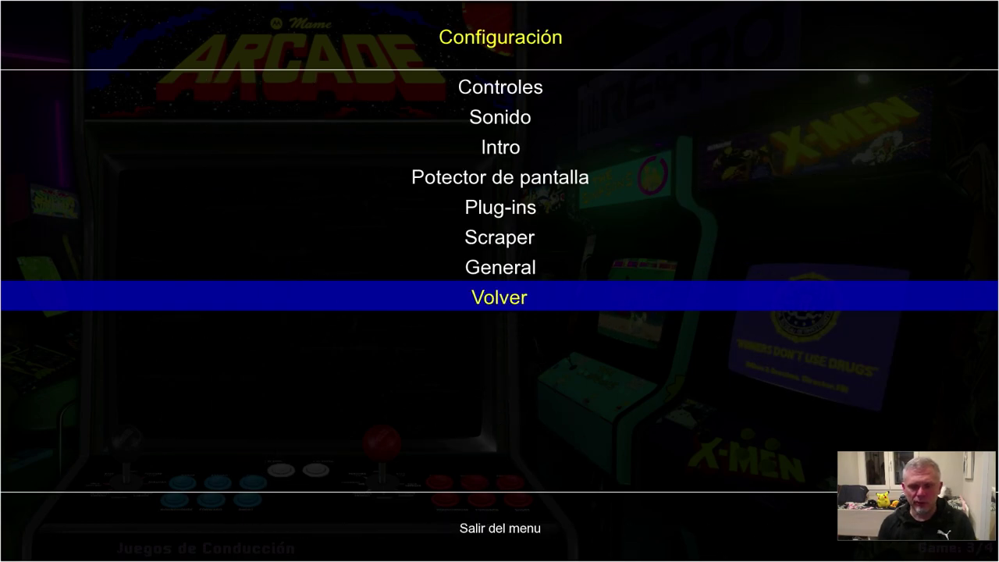
key("Return")
Step: Open Juegos de Conducción from the Categorías display
key("Down")
key("Up")
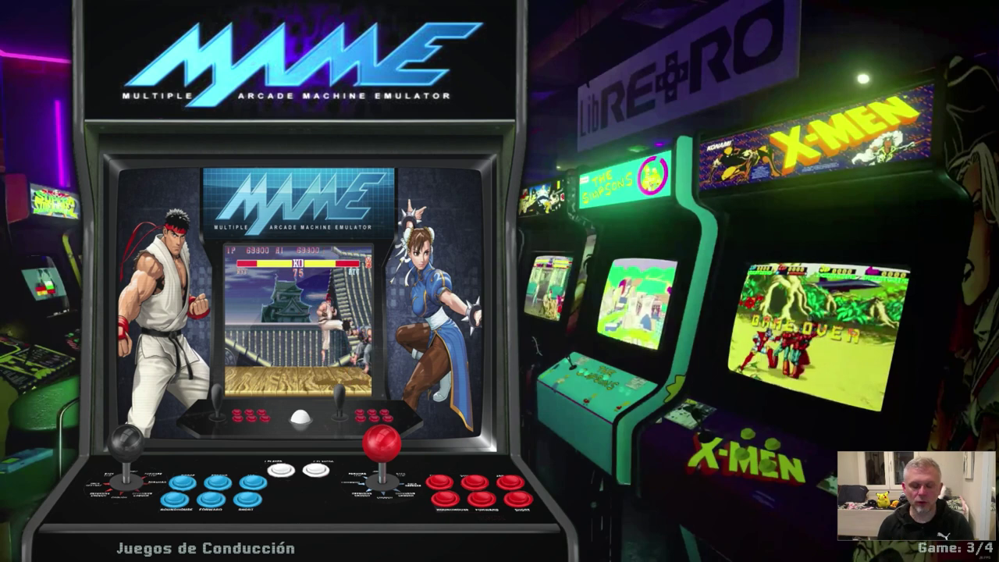
key("Down")
key("Down")
key("Up")
key("Up")
key("Return")
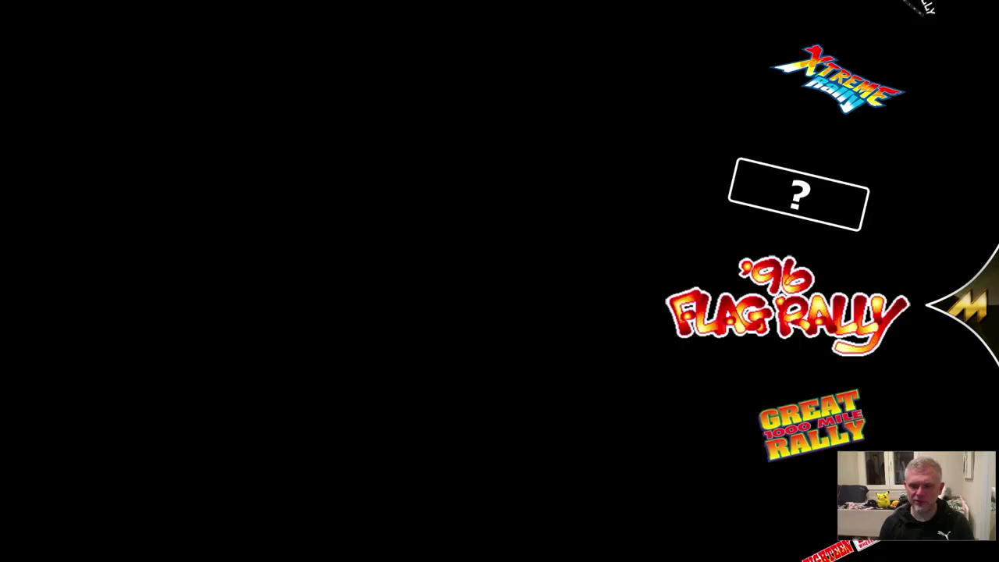
Step: Browse the driving games list to check which titles the Driving category filter includes
key("Down")
key("Down")
key("Down")
key("Down")
key("Up")
key("Up")
key("Up")
key("Up")
key("Up")
key("Up")
key("Up")
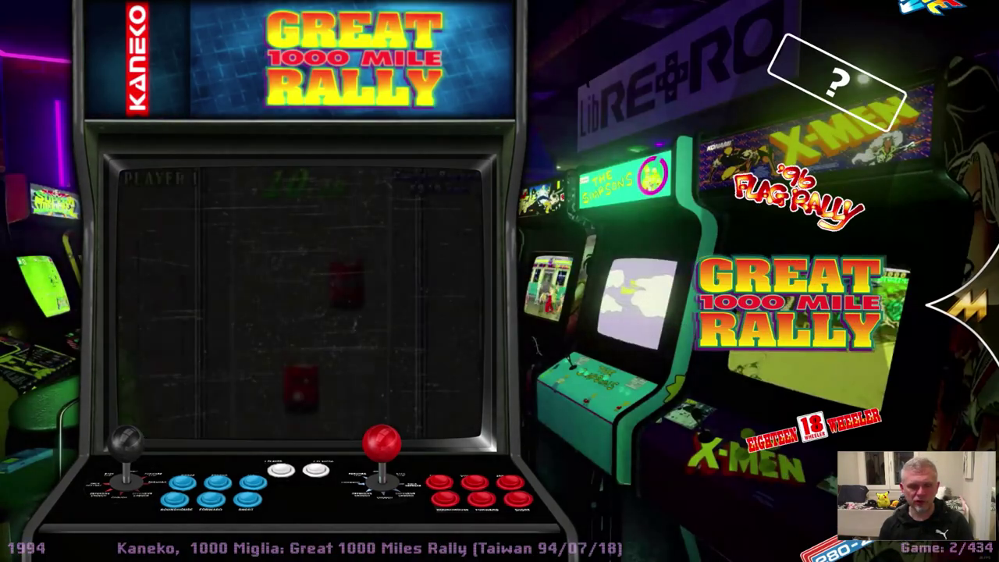
key("Up")
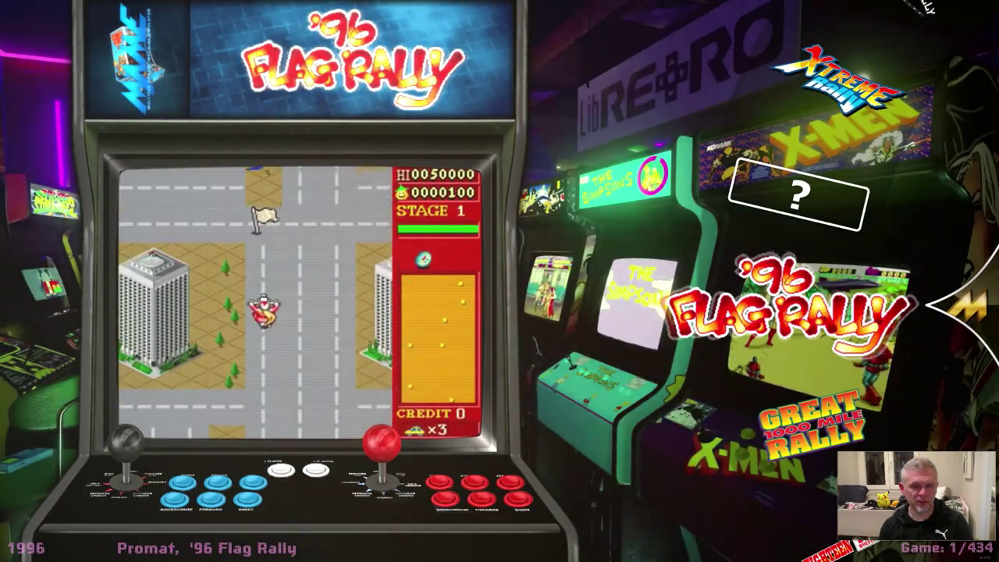
key("Up")
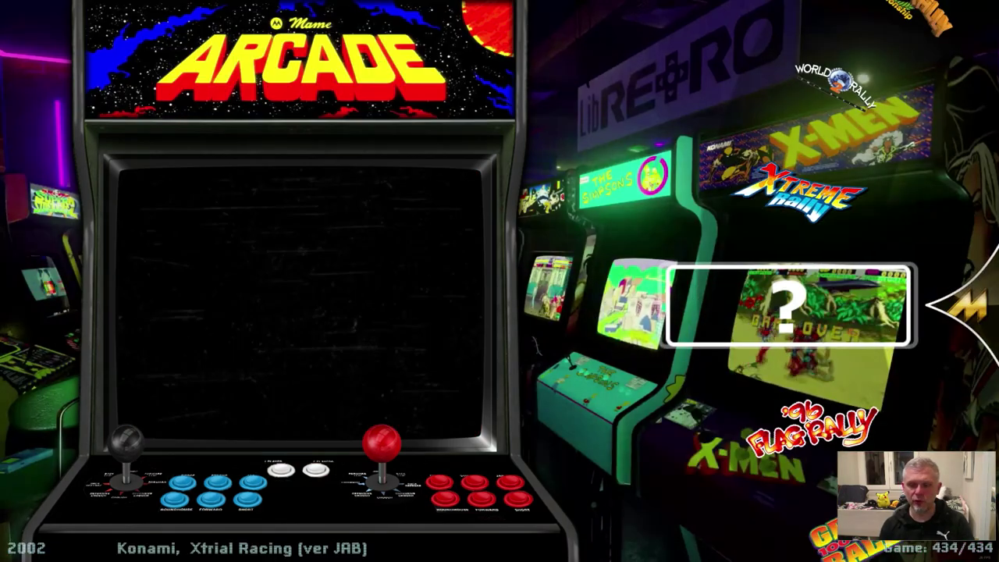
key("Up")
key("Up")
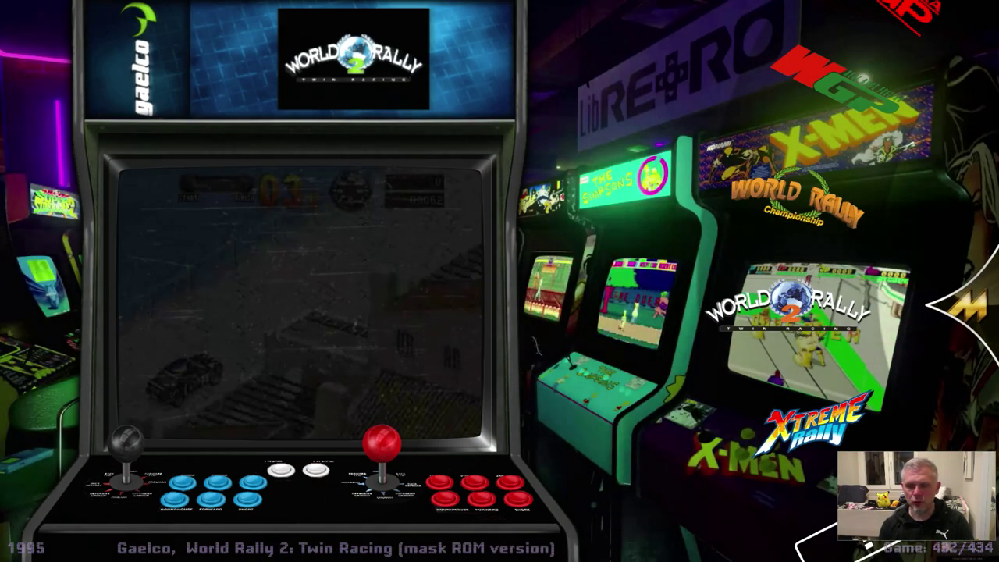
key("Up")
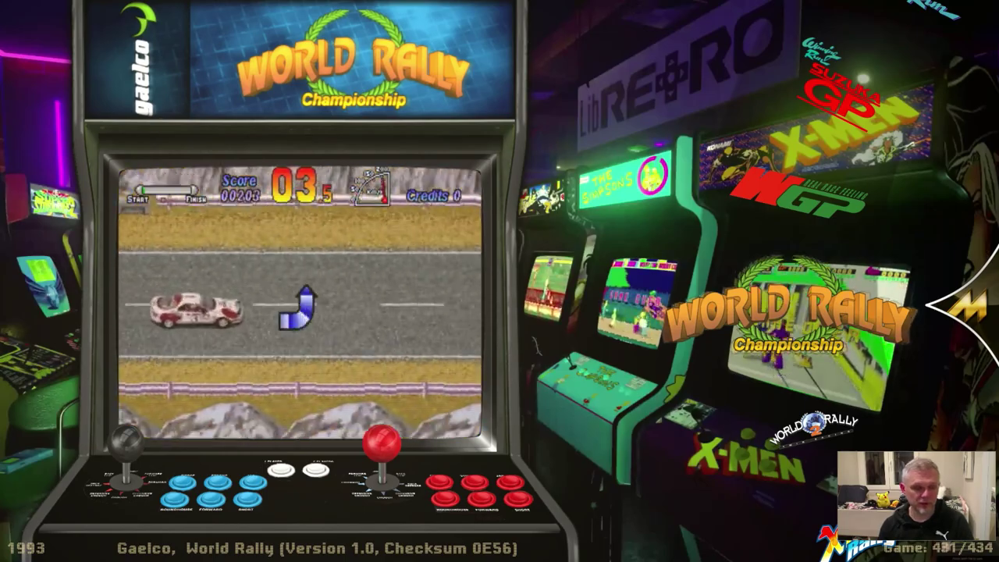
key("Up")
key("Down")
key("Down")
key("Up")
key("Up")
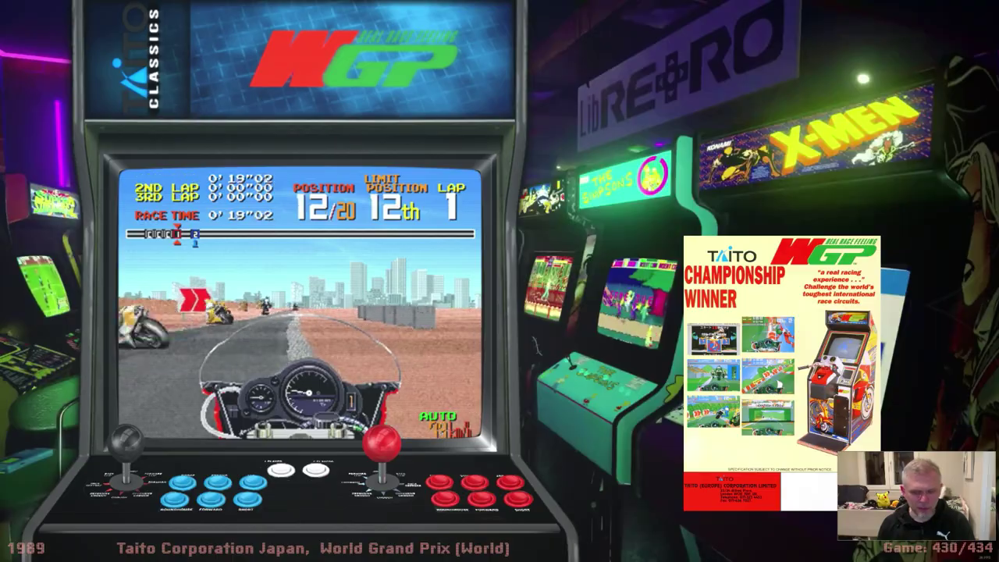
Step: Try to open Juegos de Pistola from the Categorías display, and exit Attract-Mode
key("Escape")
key("Return")
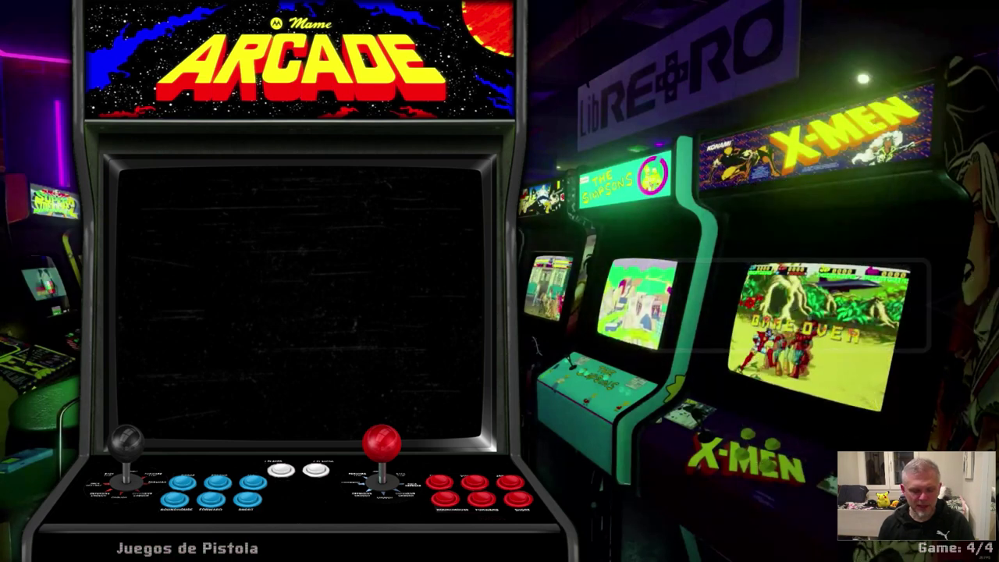
key("Escape")
key("Up")
key("Return")
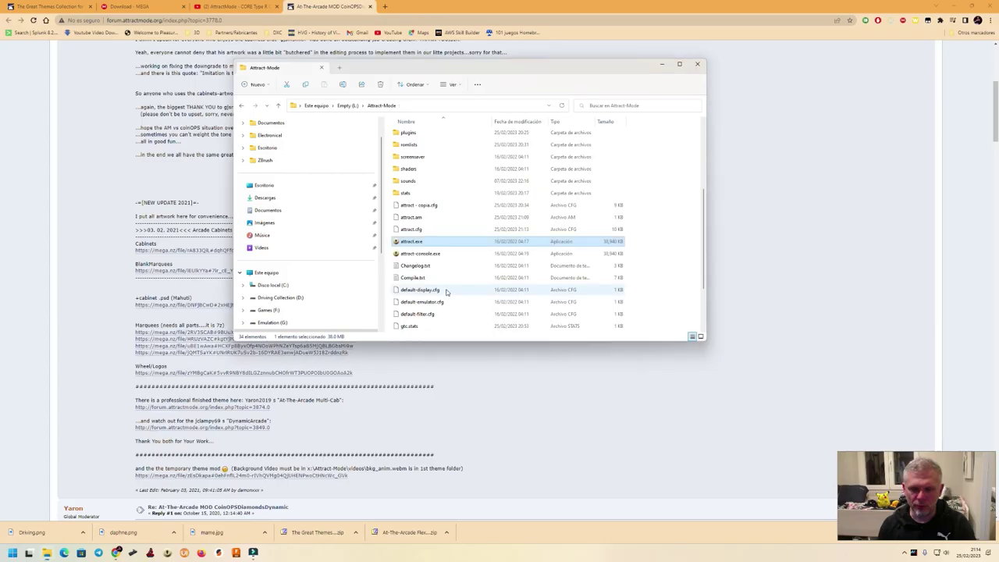
Step: In File Explorer, open Categorias.txt from the romlists folder and check the name assigned to Juegos de Pistola
scroll(412, 183, "up", 2)
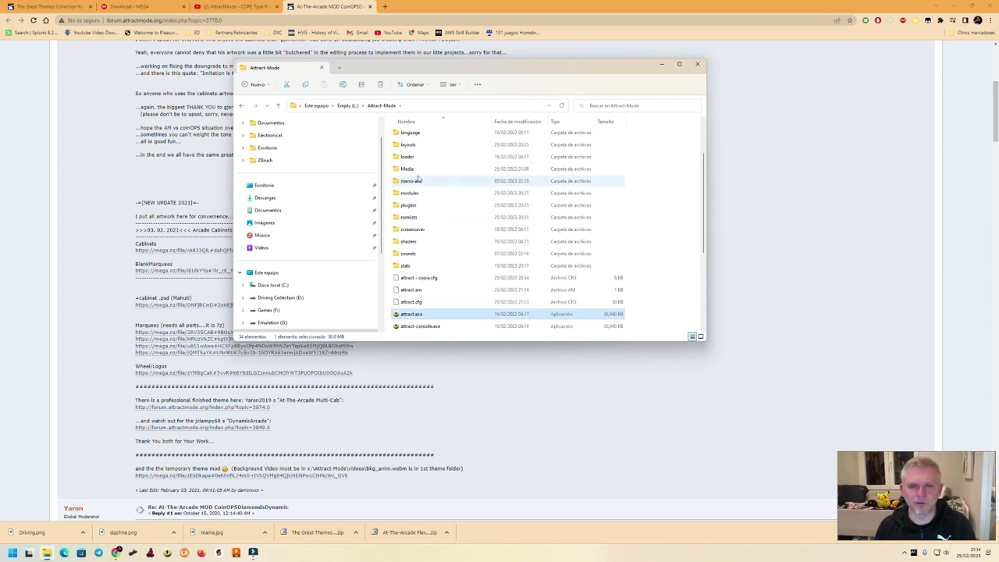
double_click(408, 217)
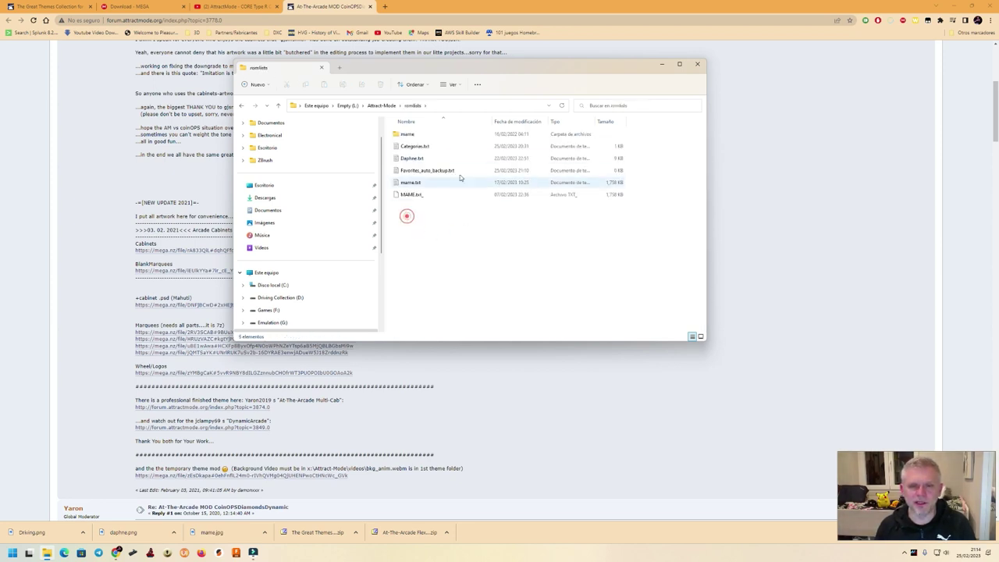
left_click(418, 153)
double_click(416, 147)
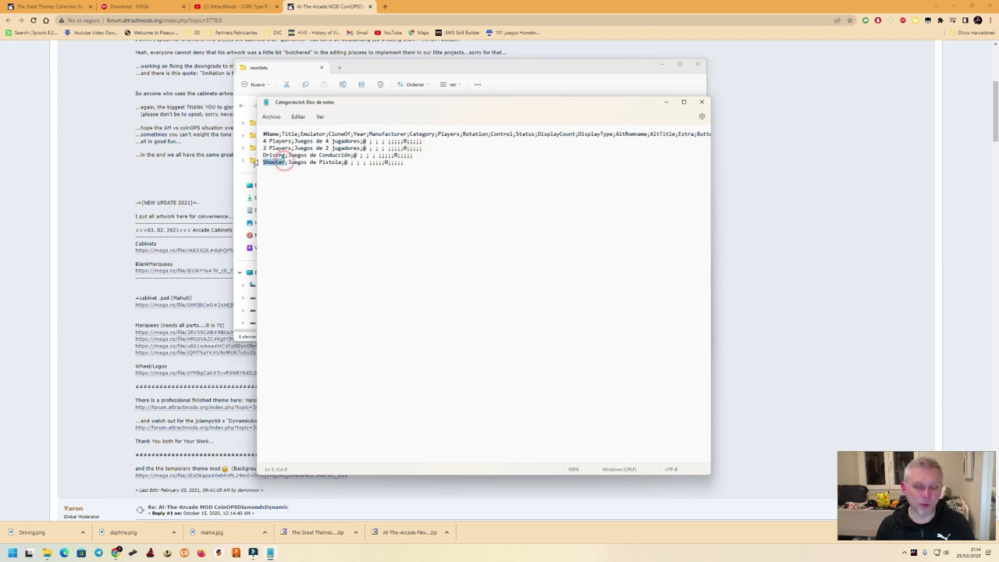
left_click(702, 102)
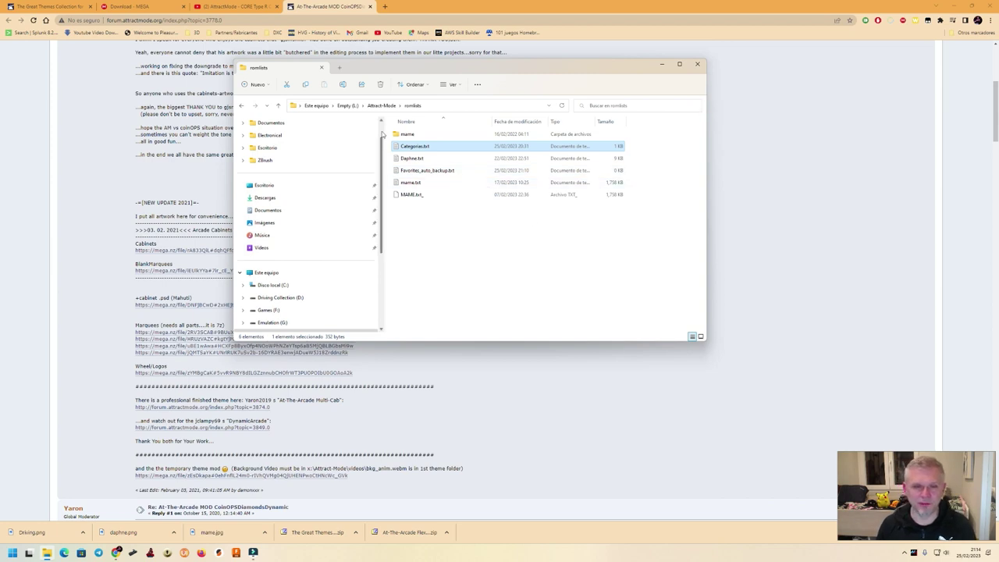
Step: Relaunch attract.exe from the Attract-Mode folder
left_click(383, 105)
scroll(472, 227, "down", 5)
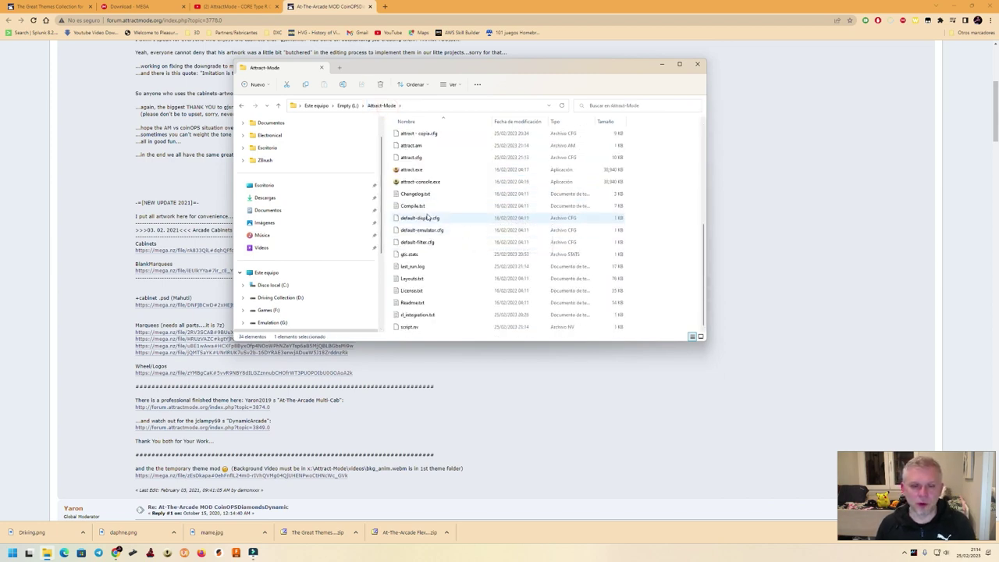
double_click(406, 169)
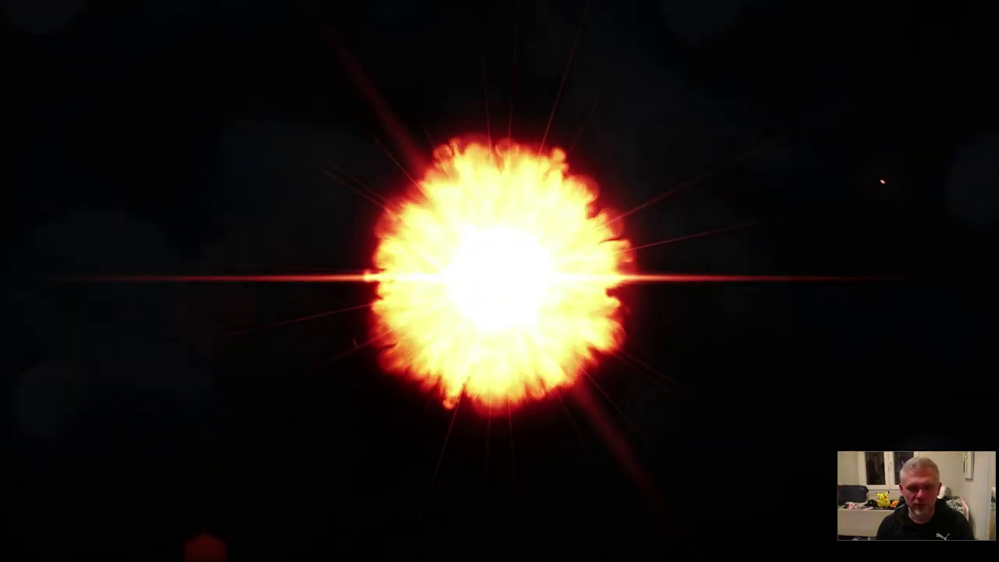
Step: Open the Lightgun display's settings in the displays (Pantallas) configuration
key("Tab")
key("Up")
key("Up")
key("Up")
key("Up")
key("Up")
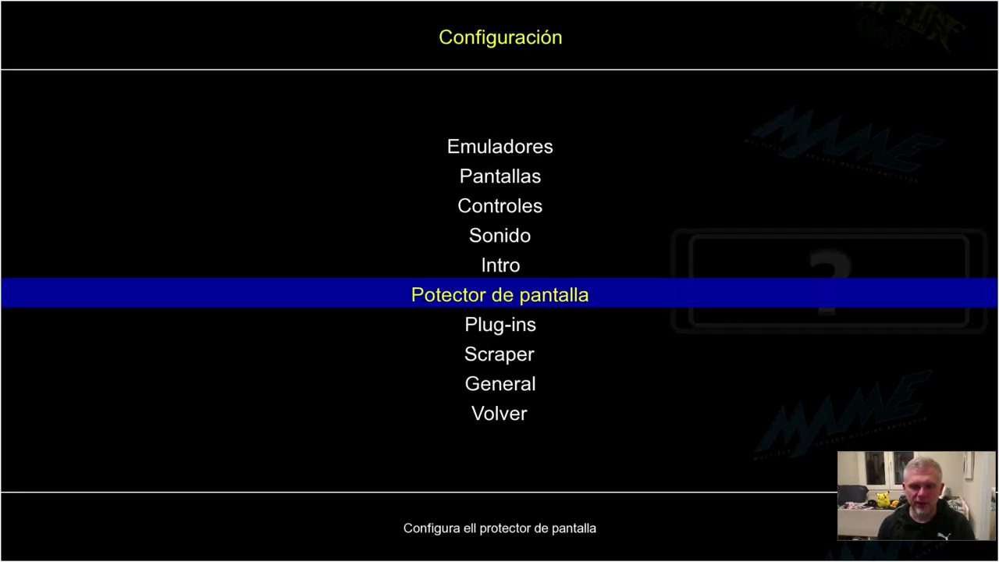
key("Up")
key("Return")
key("Up")
key("Up")
key("Up")
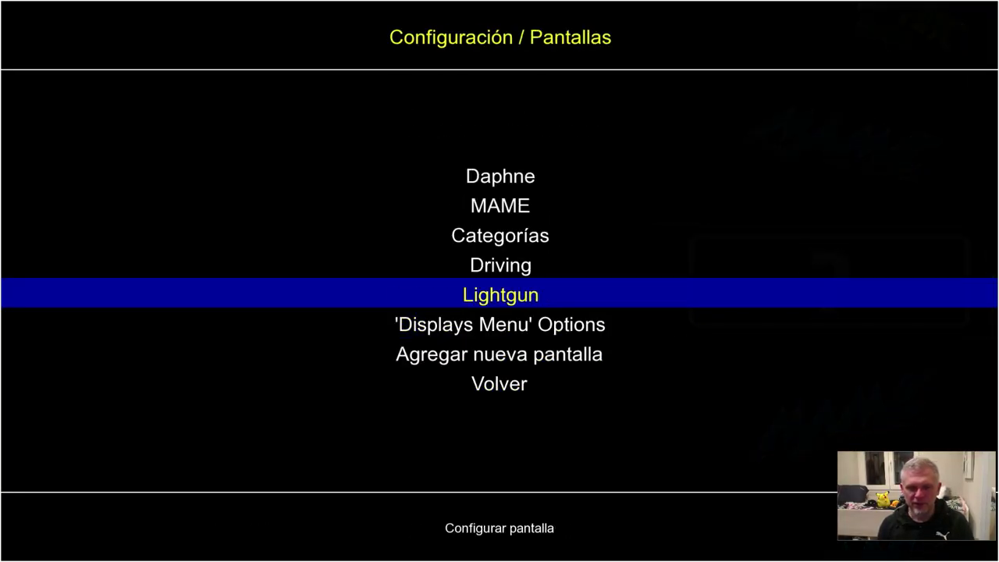
key("Return")
Step: Rename the Lightgun display to Shooter and exit the configuration
key("Up")
key("Up")
key("Up")
key("Return")
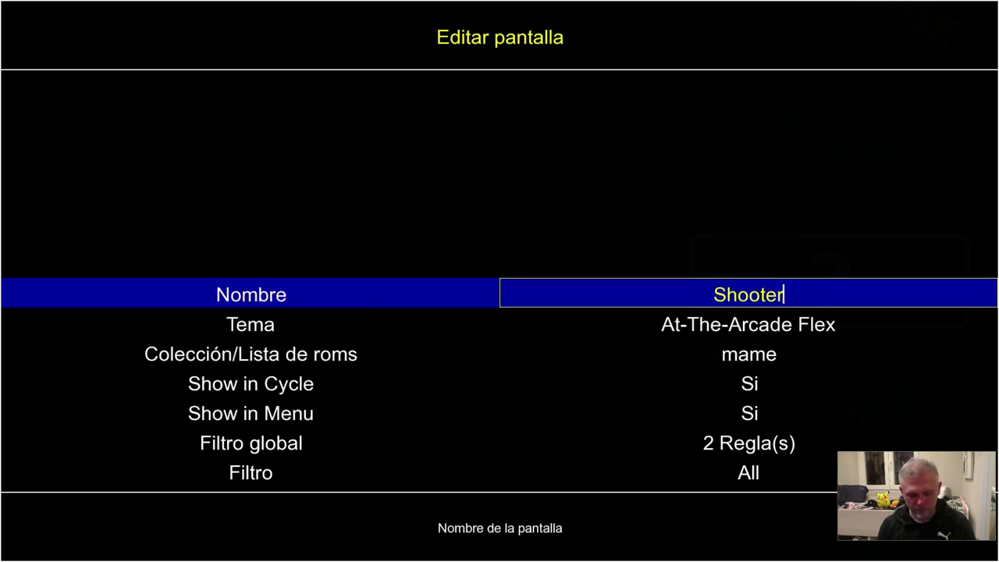
key("Return")
key("Down")
key("Down")
key("Down")
key("Down")
key("Down")
key("Down")
key("Down")
key("Down")
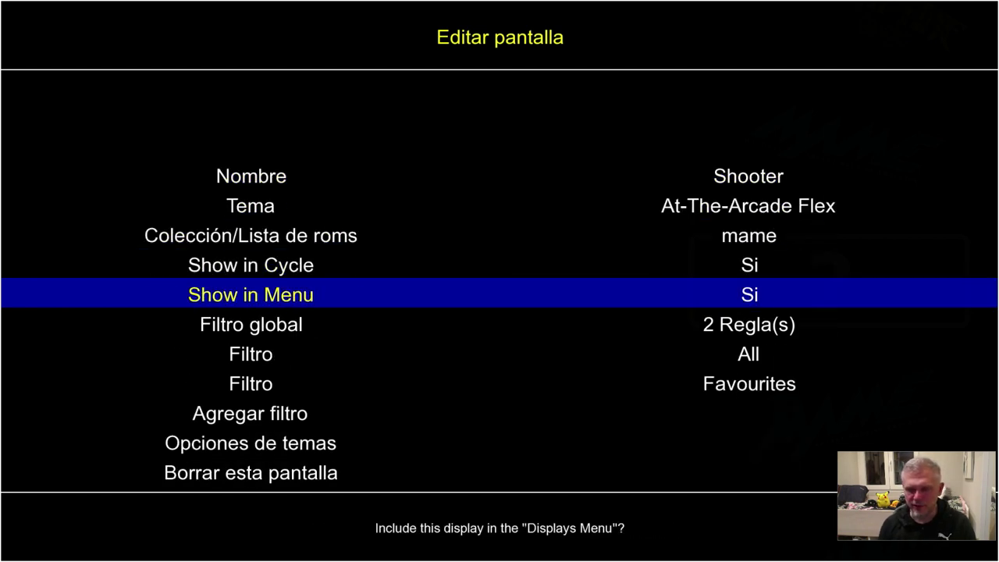
key("Escape")
key("Escape")
key("Escape")
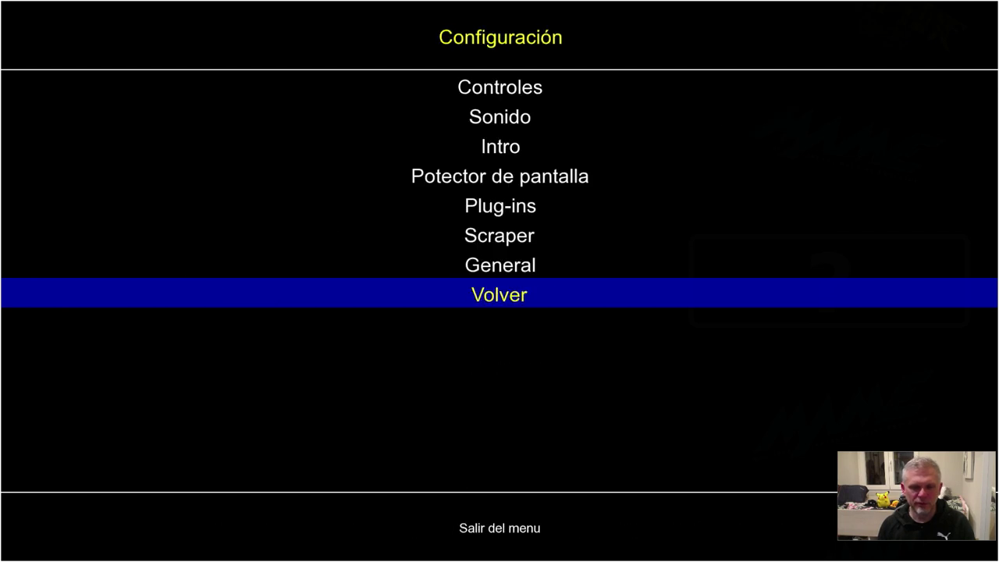
key("Escape")
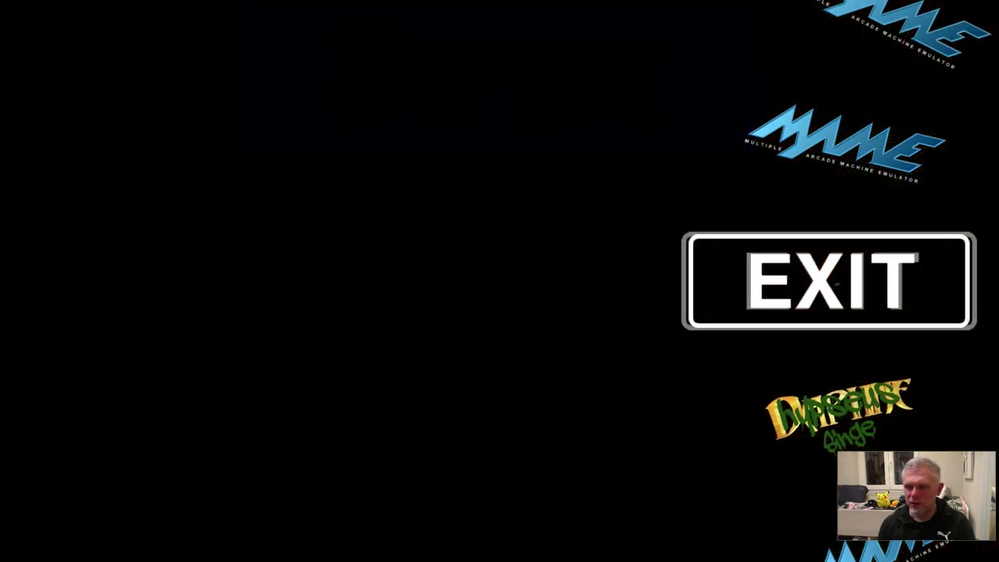
Step: Open the Categorías display and select the Juegos de Pistola entry
key("Down")
key("Down")
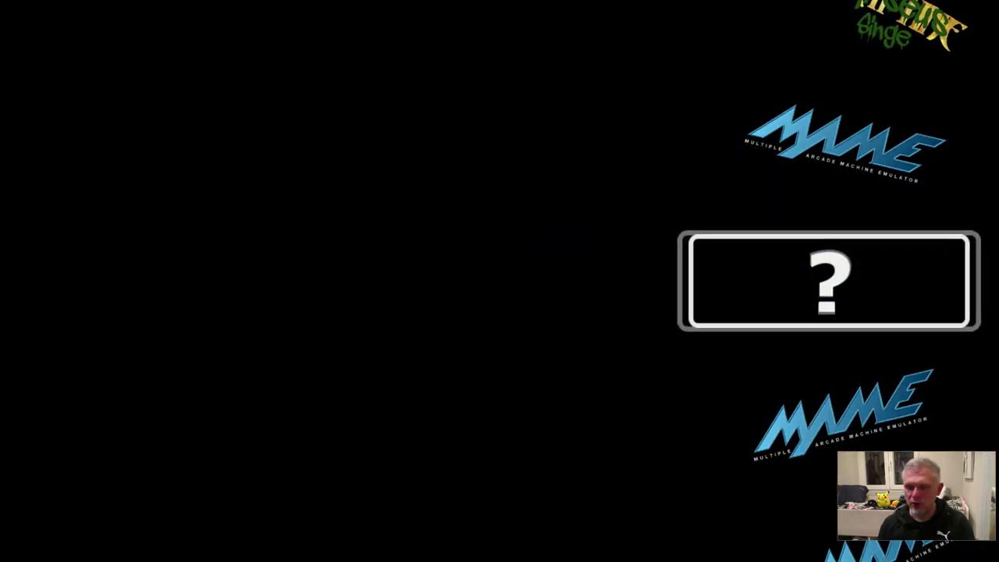
key("Up")
key("Down")
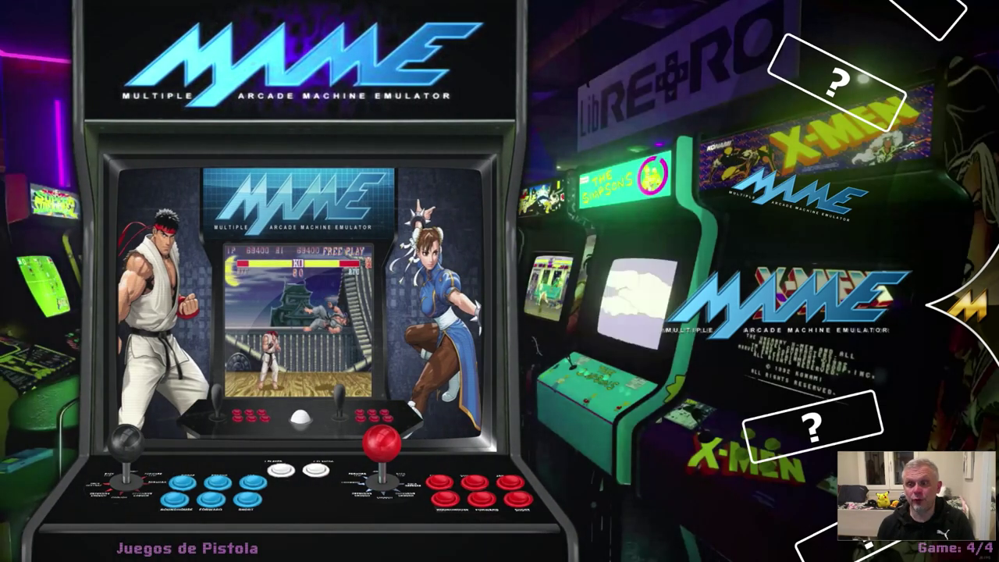
key("Up")
key("Down")
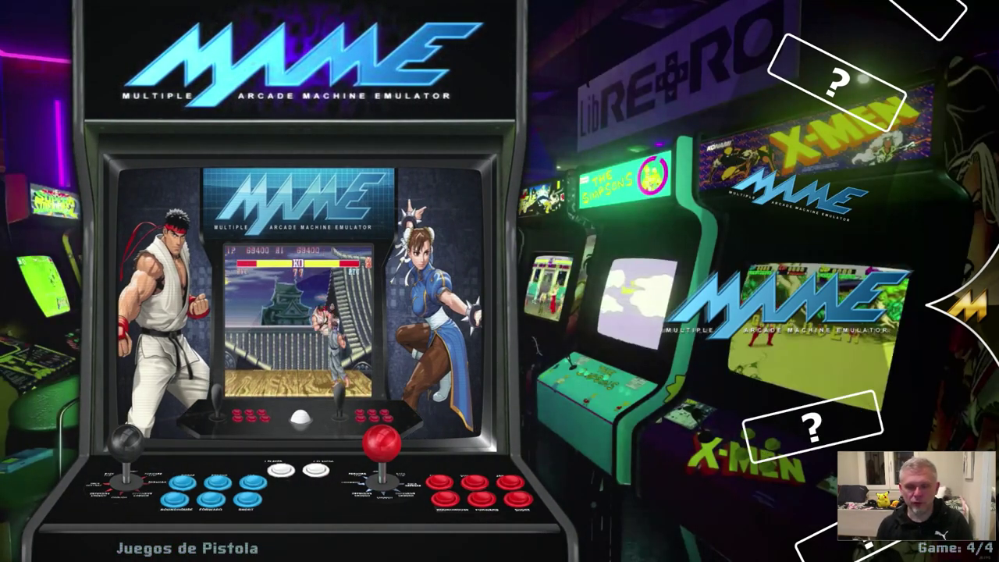
Step: Open the Juegos de Pistola entry to check its game list, then leave the display and exit Attract-Mode
key("Return")
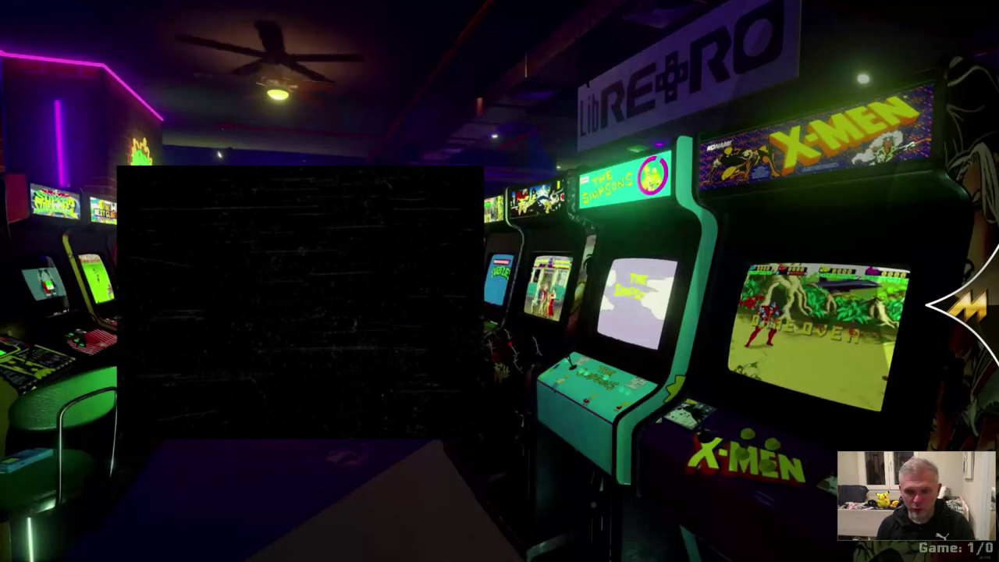
key("Escape")
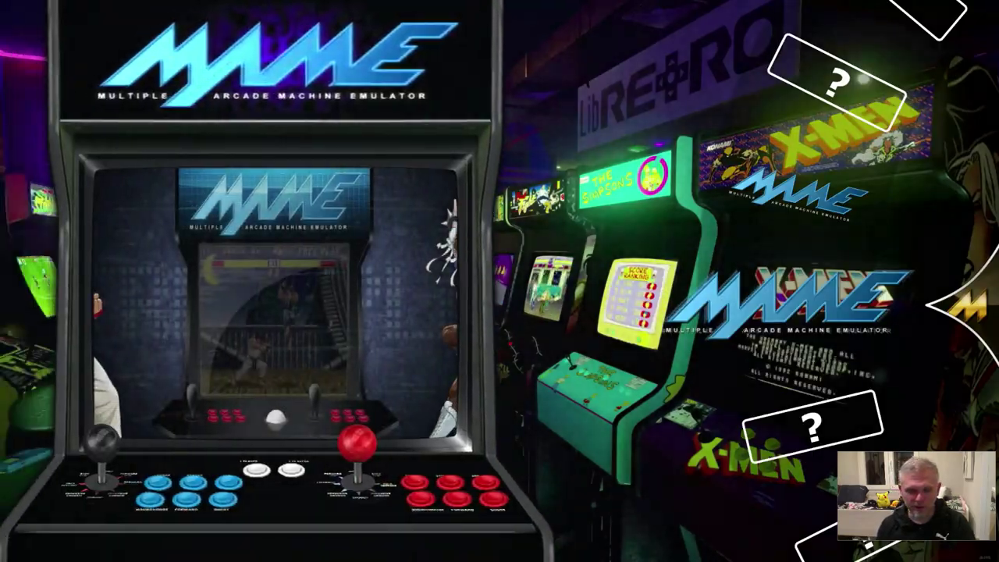
key("Escape")
key("Up")
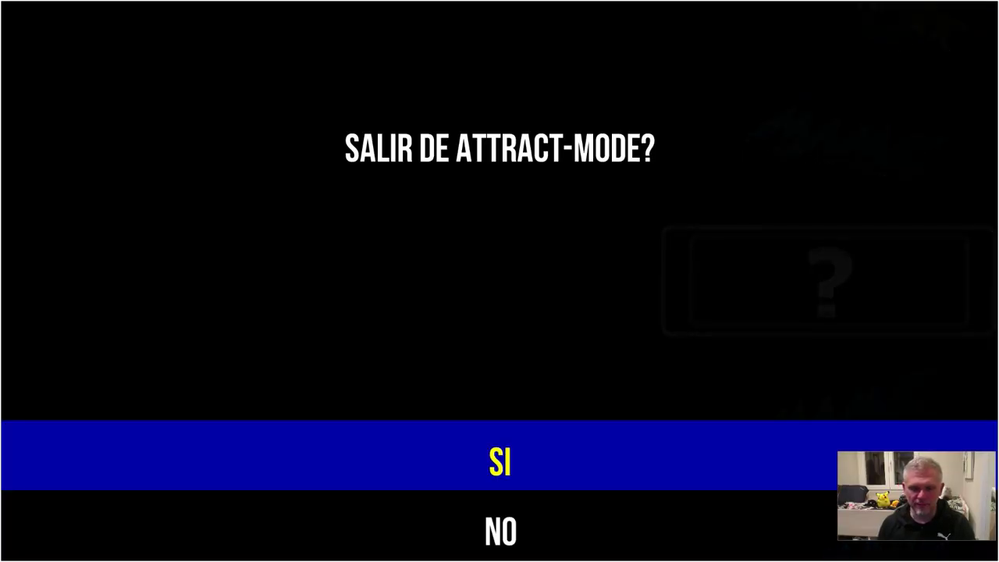
key("Return")
Step: Open the mame.txt game list from the romlists folder of Attract-Mode
scroll(435, 200, "up", 4)
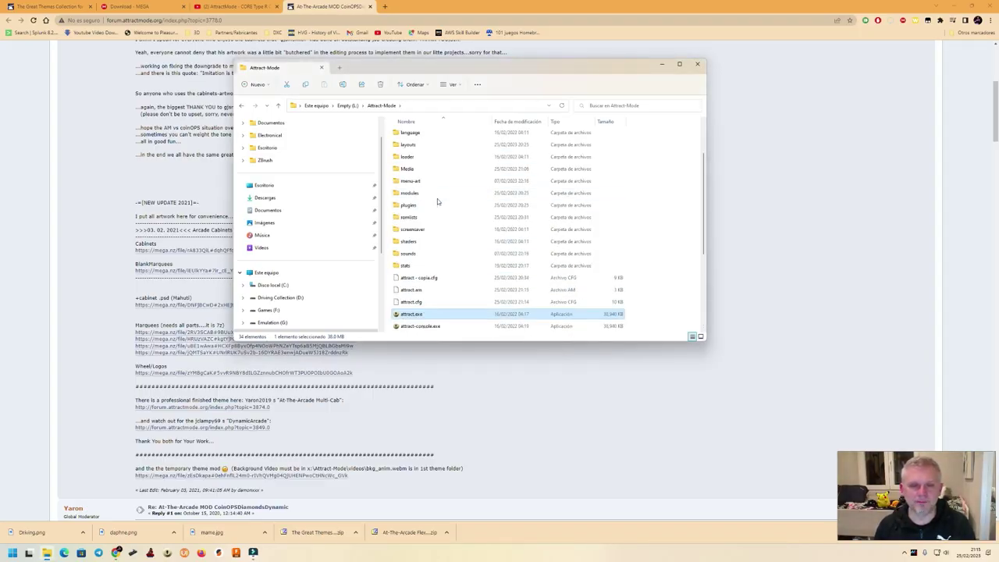
double_click(408, 218)
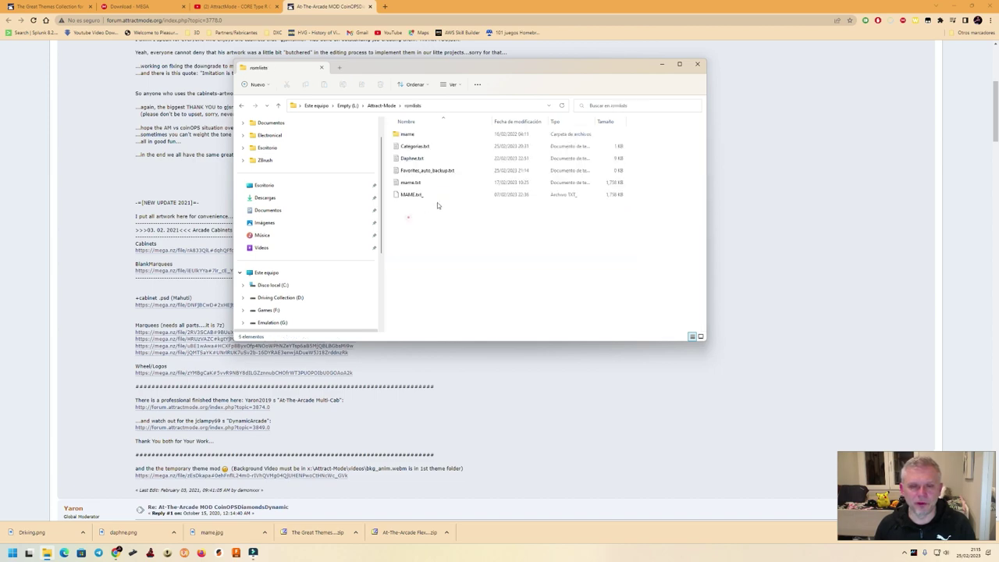
left_click(410, 183)
double_click(410, 184)
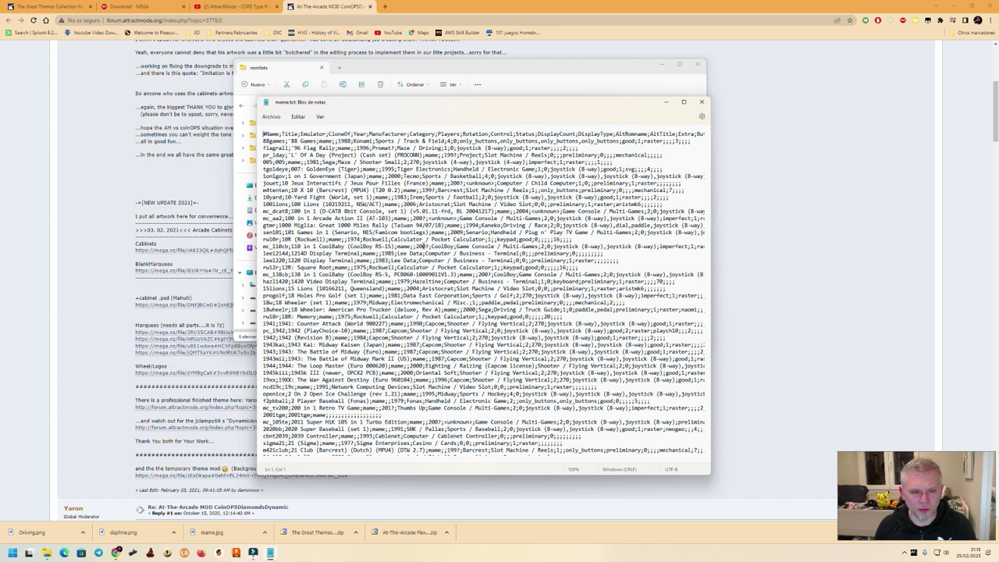
Step: Search mame.txt for "operation", check the category text of the Operation Thunder Hurricane entry, and close the file
scroll(447, 288, "down", 5)
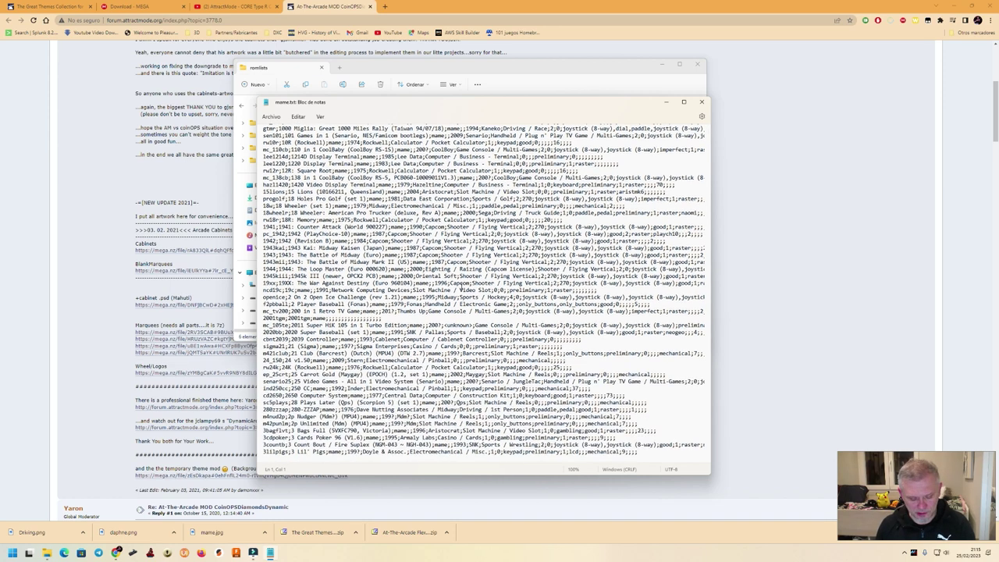
key("ctrl+f")
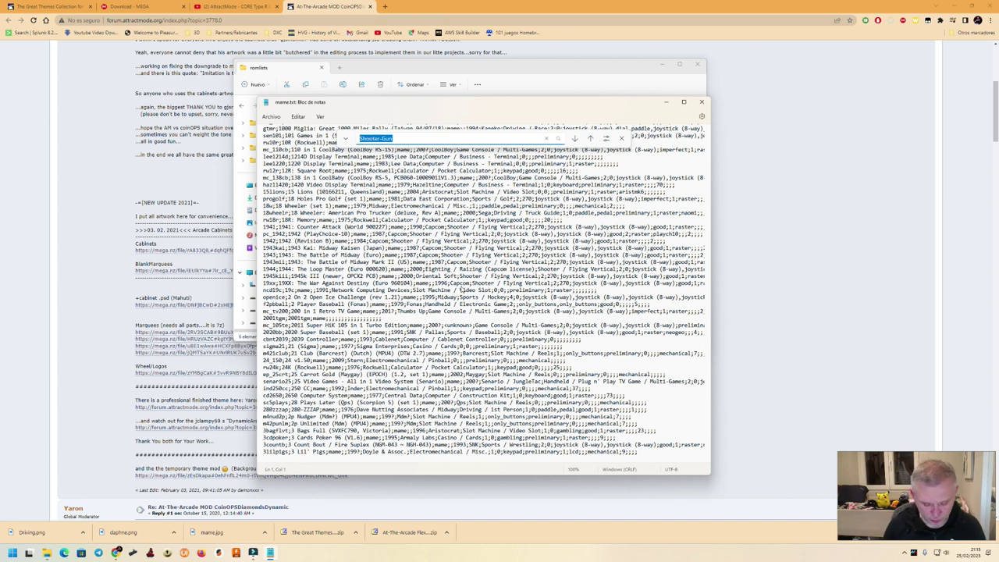
type("operation")
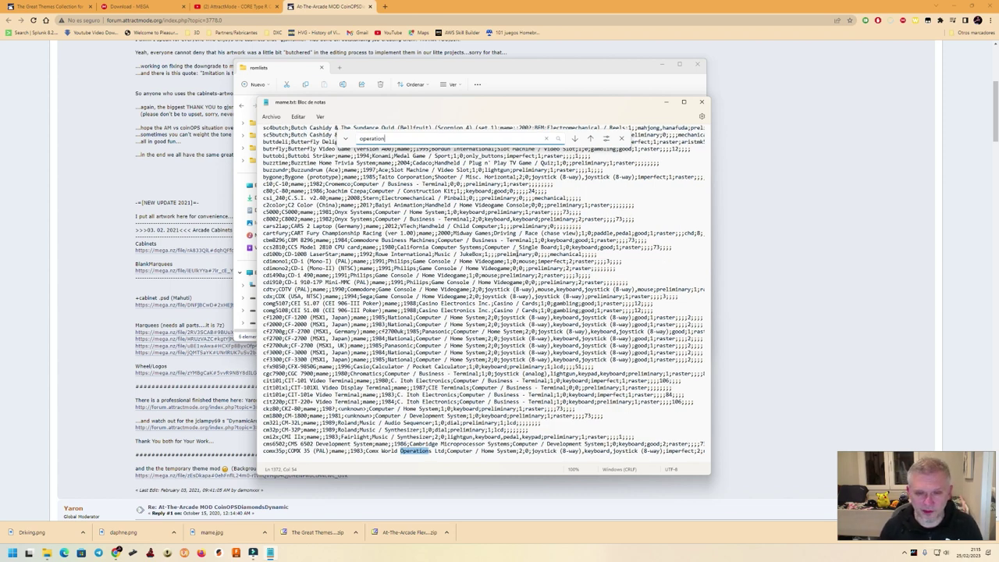
left_click(575, 139)
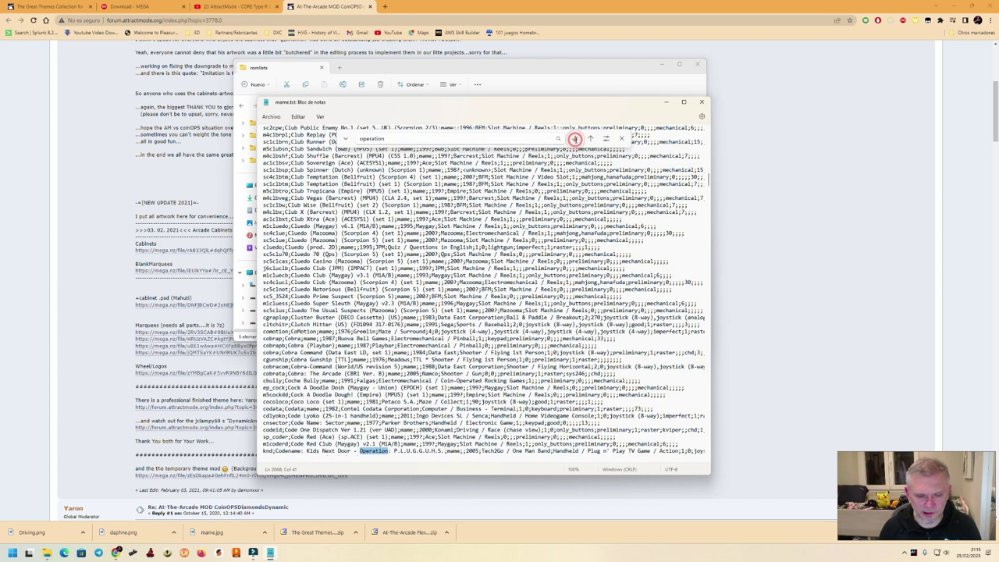
left_click(575, 139)
left_click(575, 139)
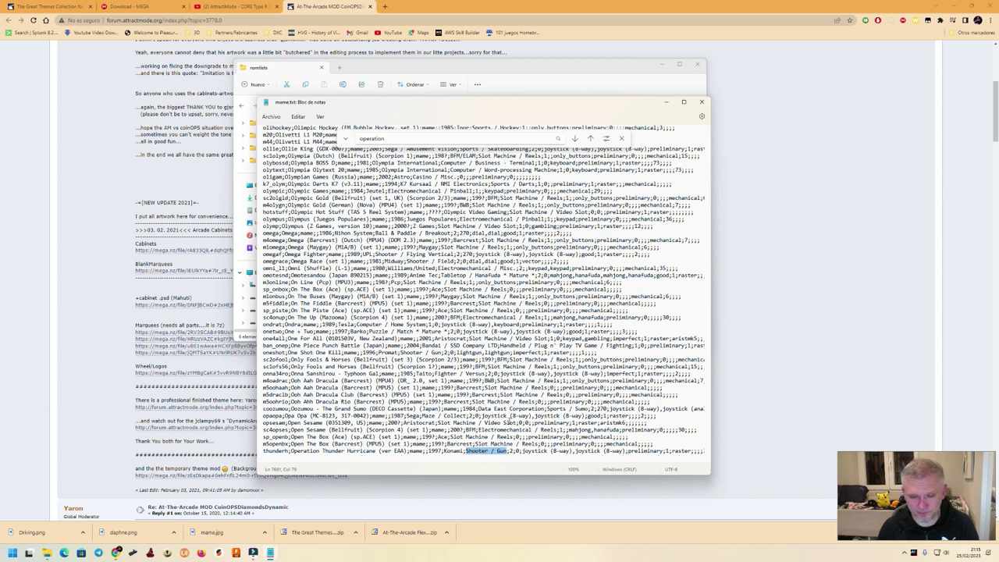
scroll(484, 288, "down", 2)
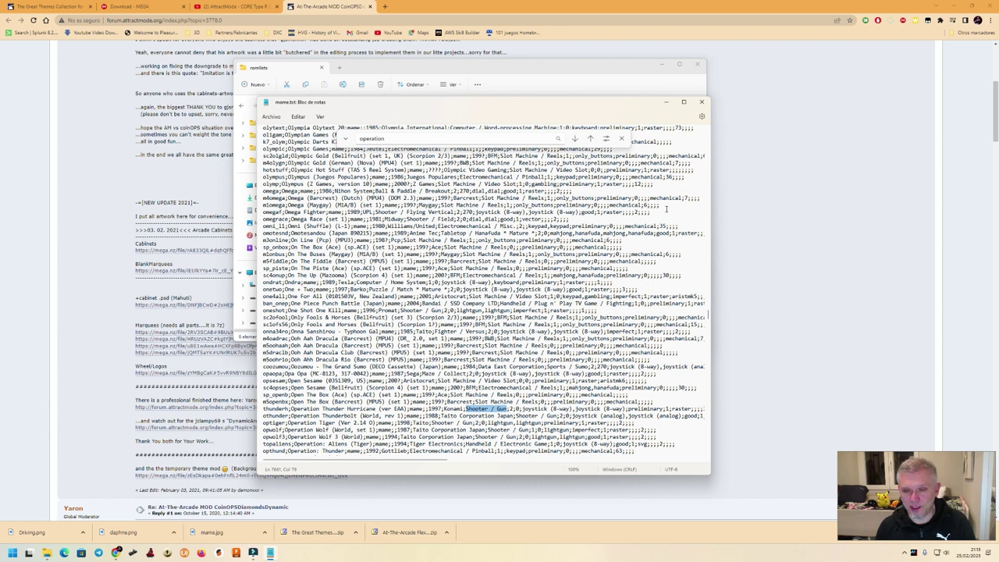
left_click(701, 103)
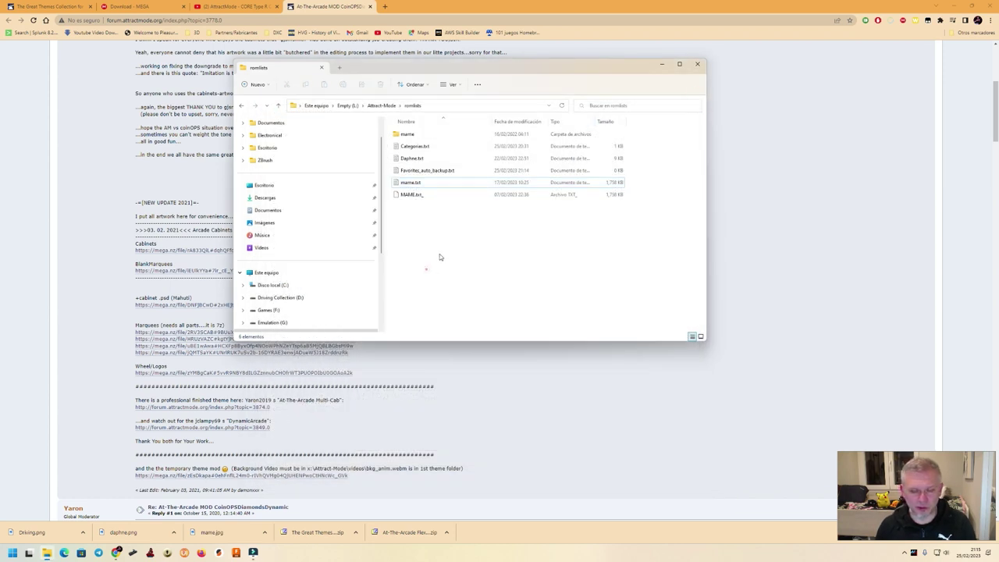
Step: Open attract.cfg from the Attract-Mode folder in Notepad++
left_click(382, 105)
scroll(444, 253, "down", 2)
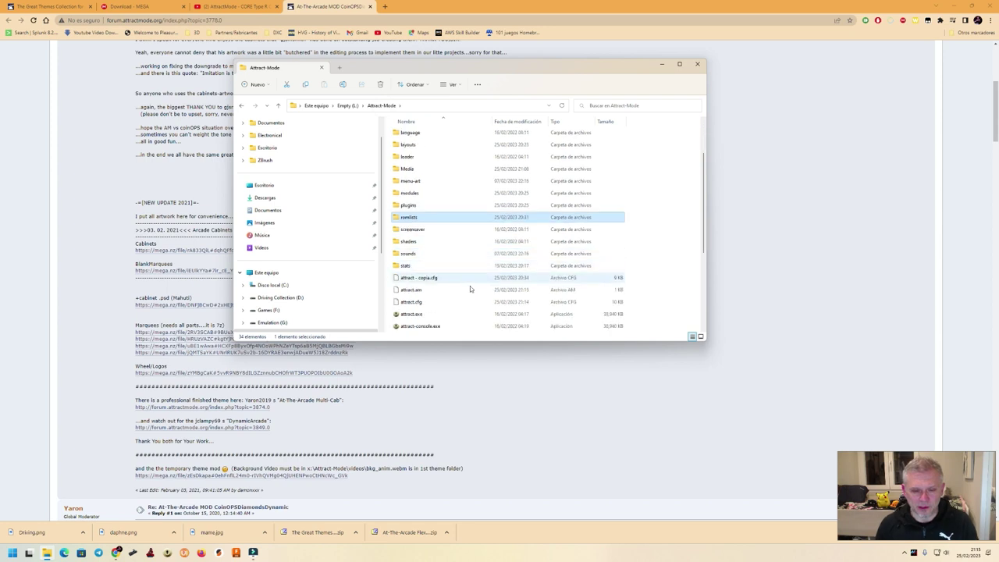
left_click(412, 302)
right_click(412, 303)
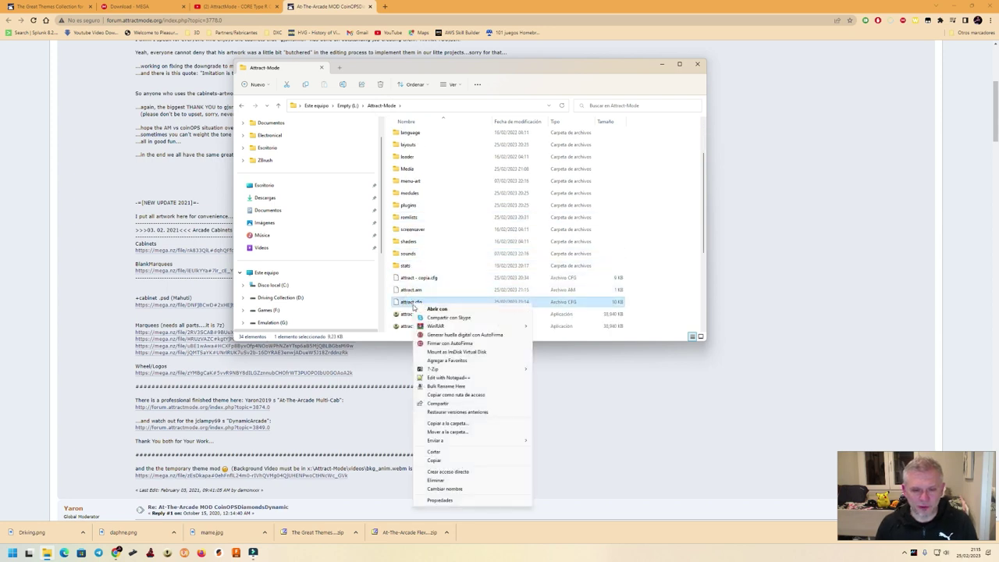
left_click(441, 379)
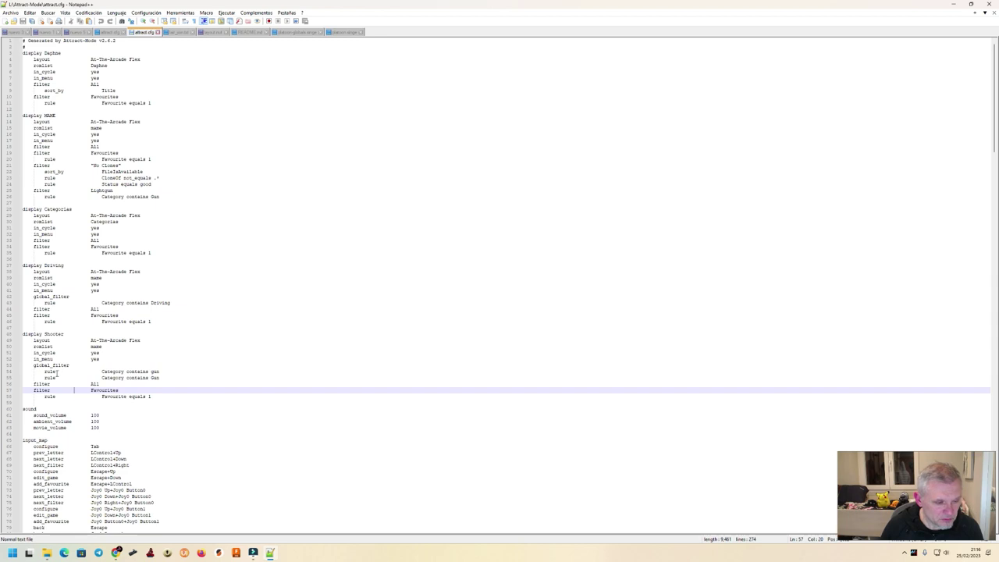
Step: Delete the lowercase "Category contains gun" rule from the Shooter display's global filter, save attract.cfg and close Notepad++
double_click(147, 372)
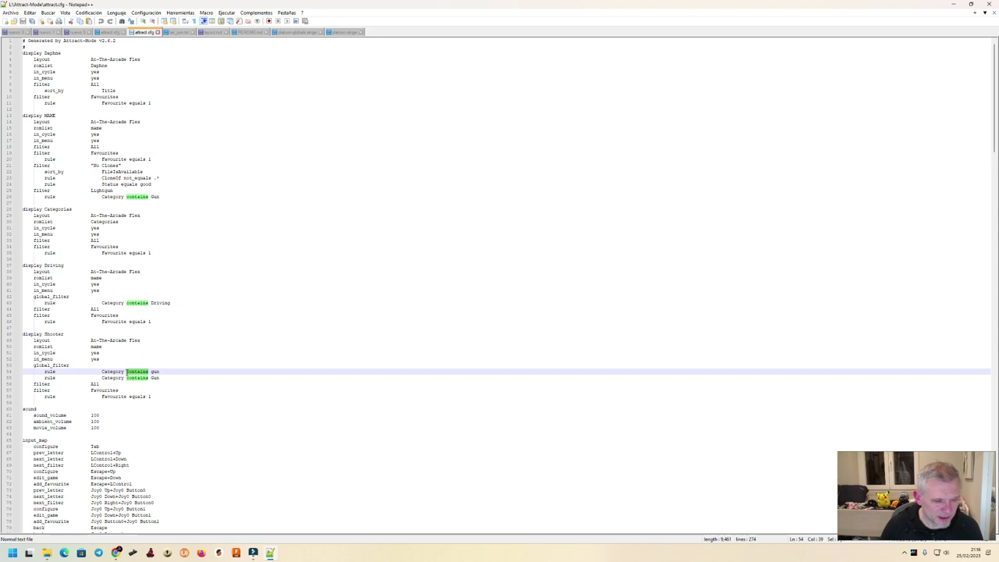
left_click_drag(160, 372, 70, 368)
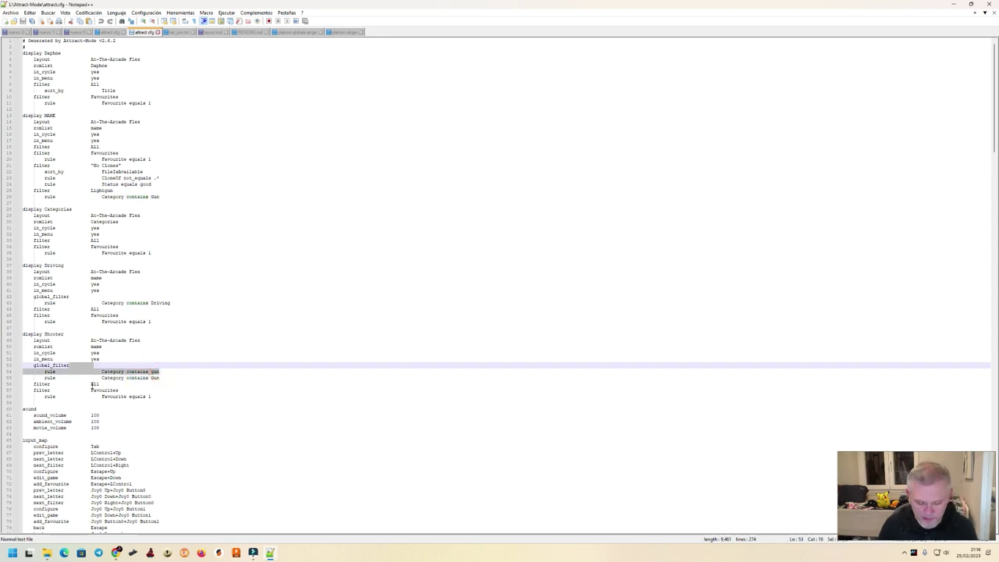
key("Delete")
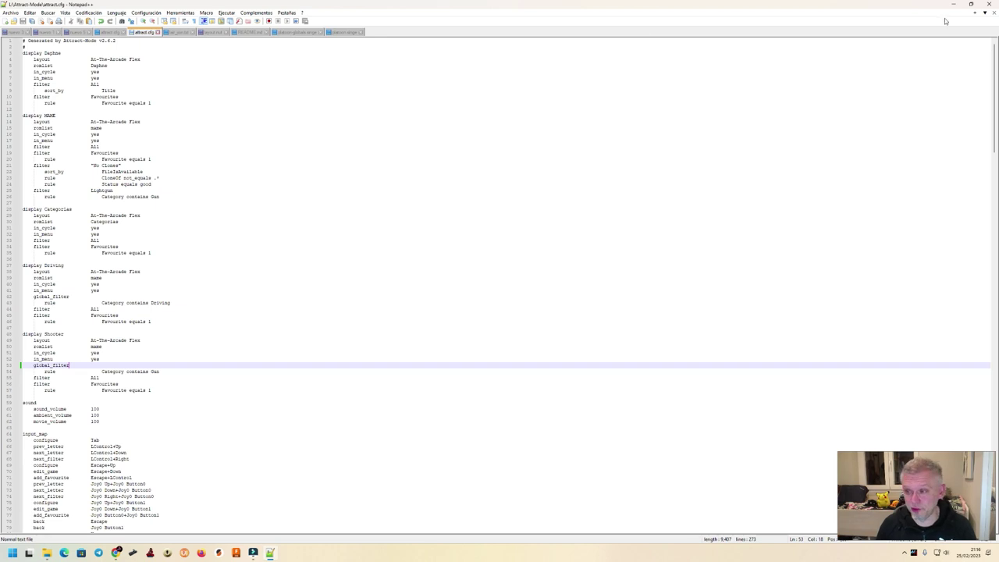
left_click(990, 4)
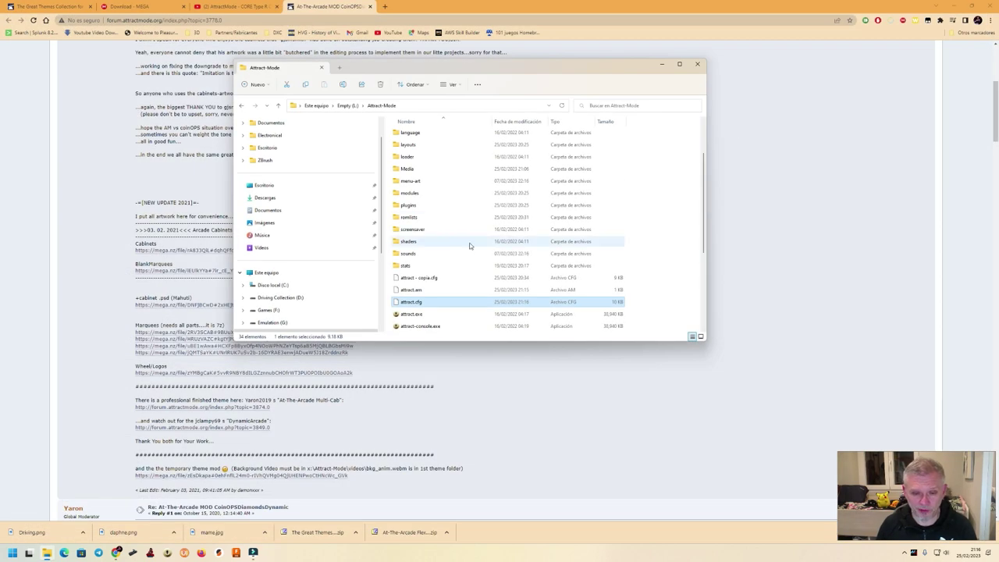
Step: Relaunch attract.exe, open the Juegos de Pistola entry and browse its first games up to Beast Busters: Second Nightmare
double_click(402, 314)
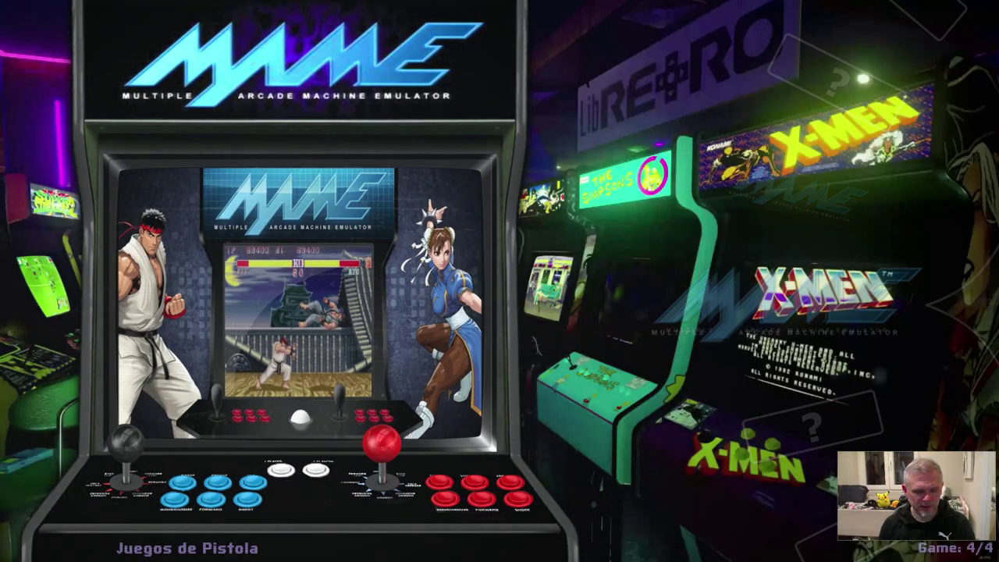
key("Down")
key("Down")
key("Down")
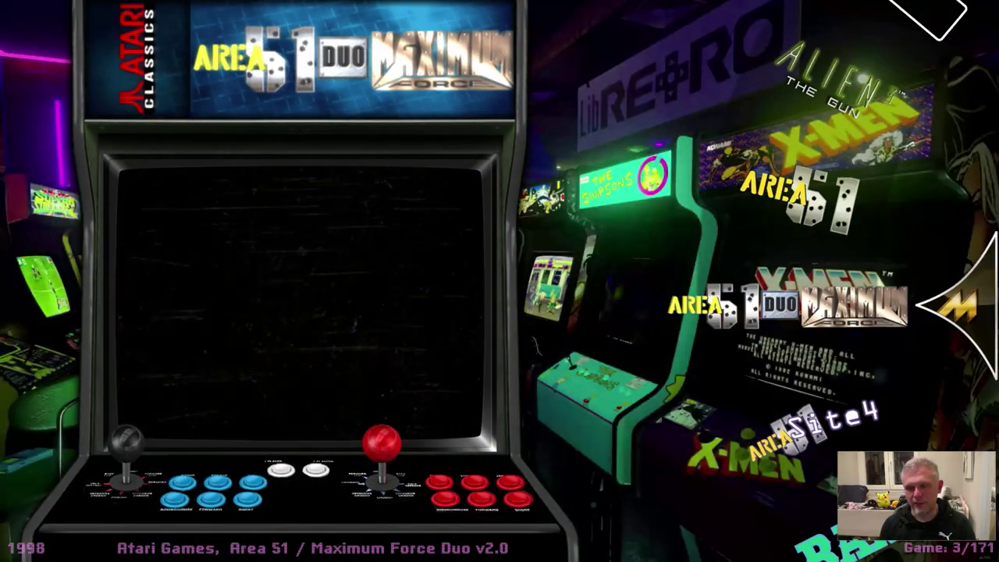
key("Down")
key("Down")
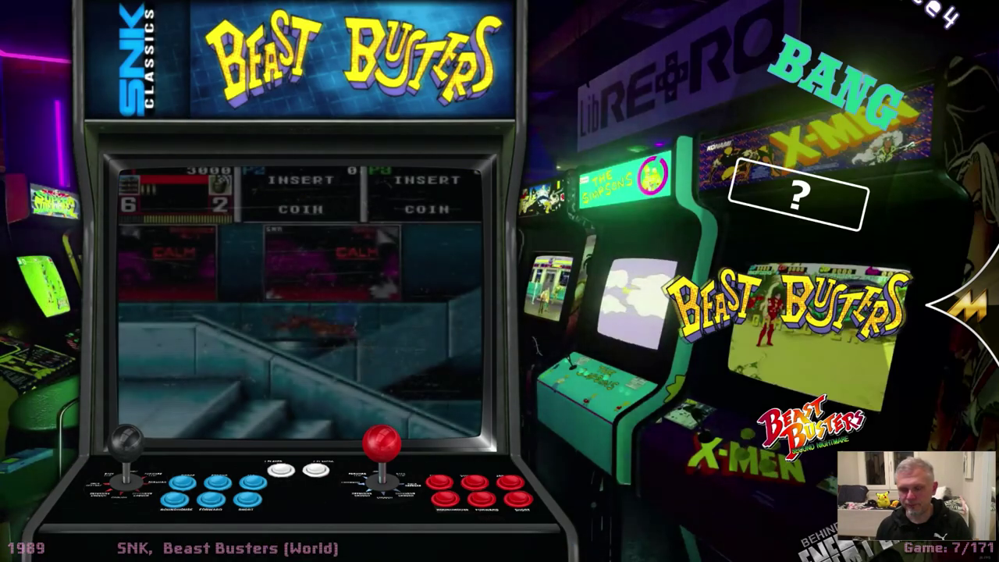
key("Down")
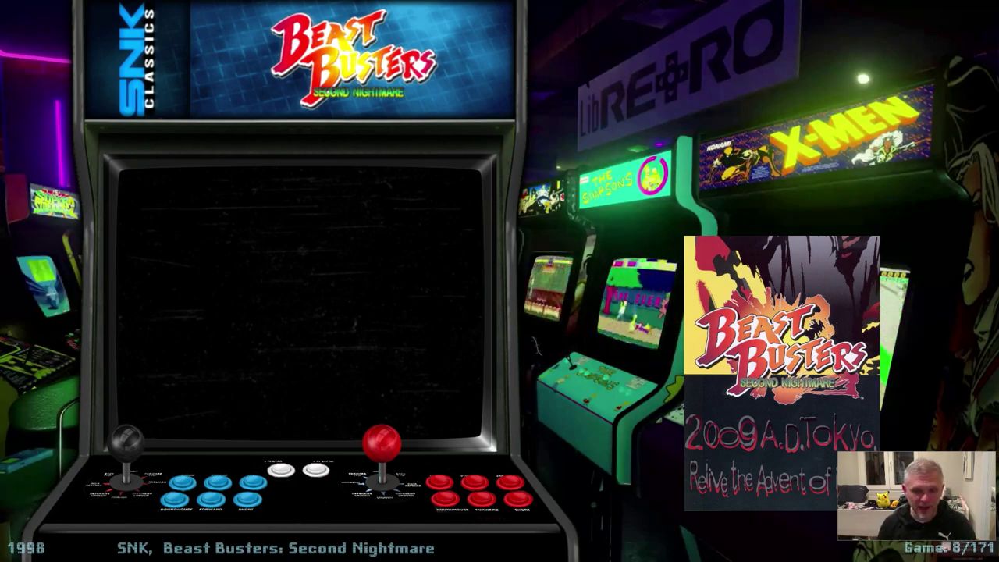
Step: Switch to the Driving display and browse its games from World Rally to '96 Flag Rally
key("Left")
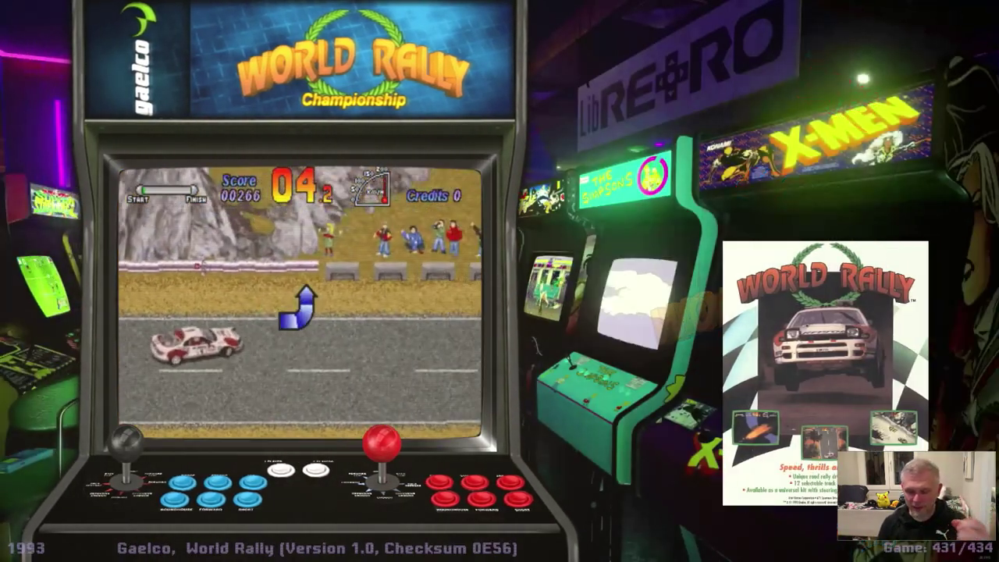
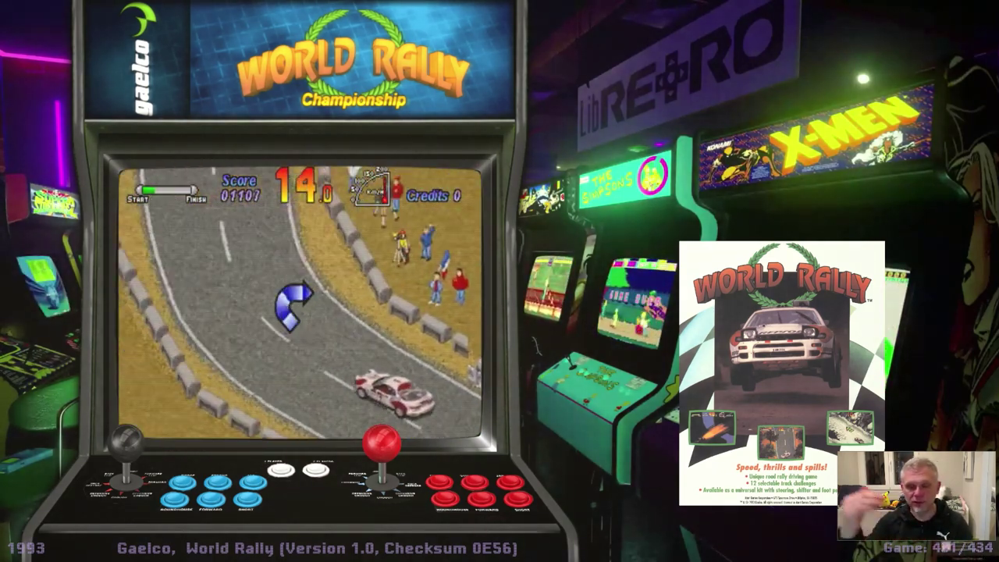
key("Down")
key("Down")
key("Down")
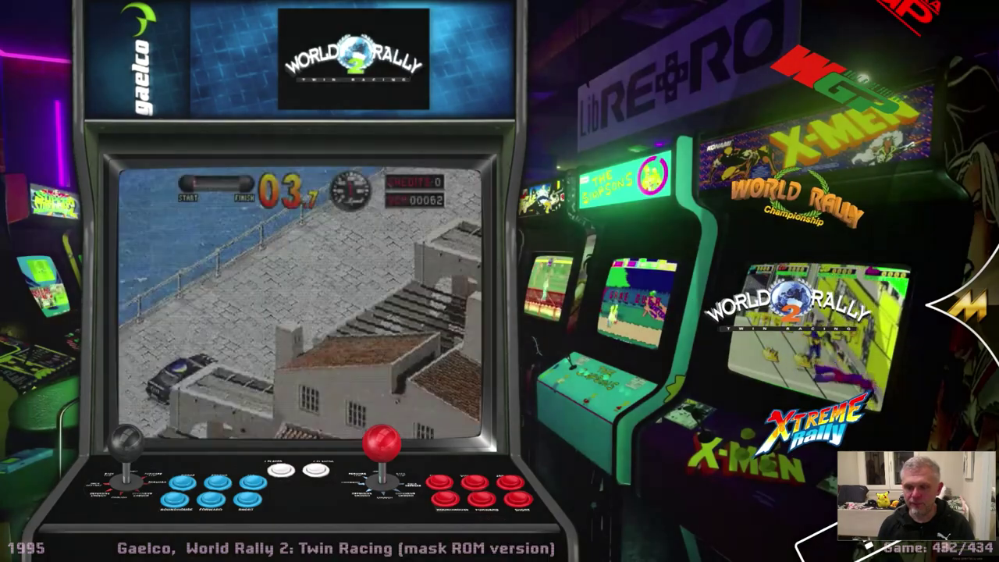
key("Down")
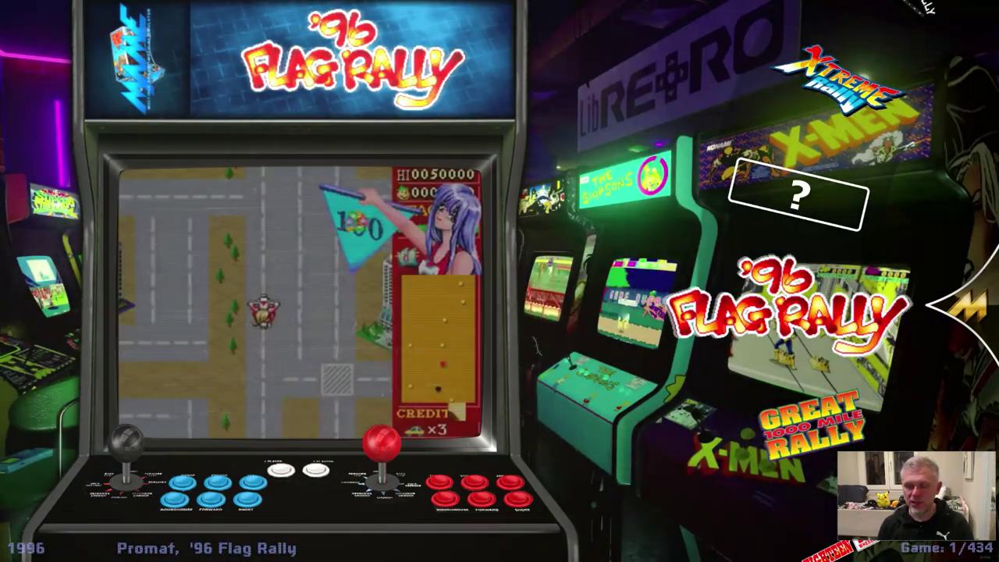
Step: Go back to the displays menu, open the MAME display and browse its full game list to 19XX
key("Escape")
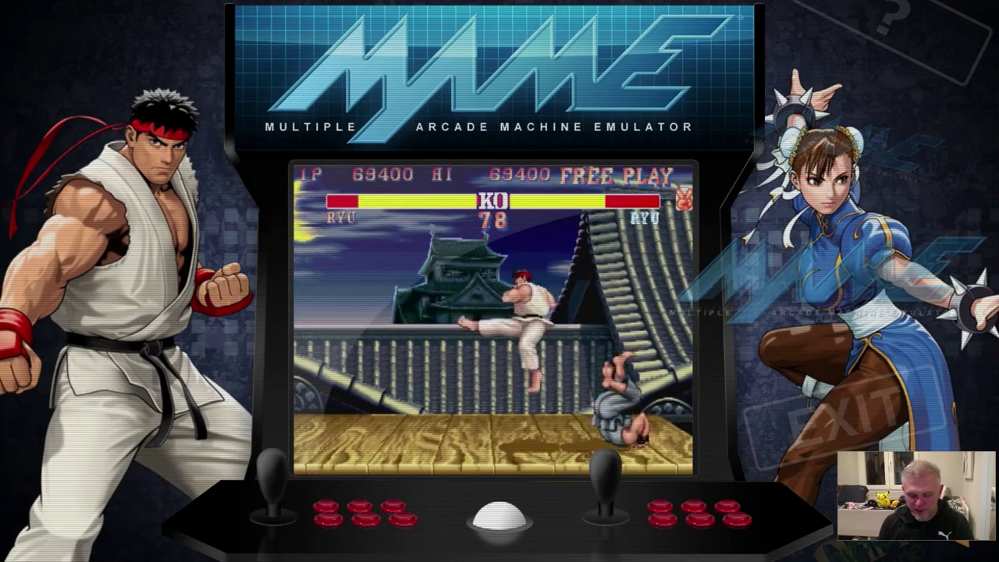
key("Down")
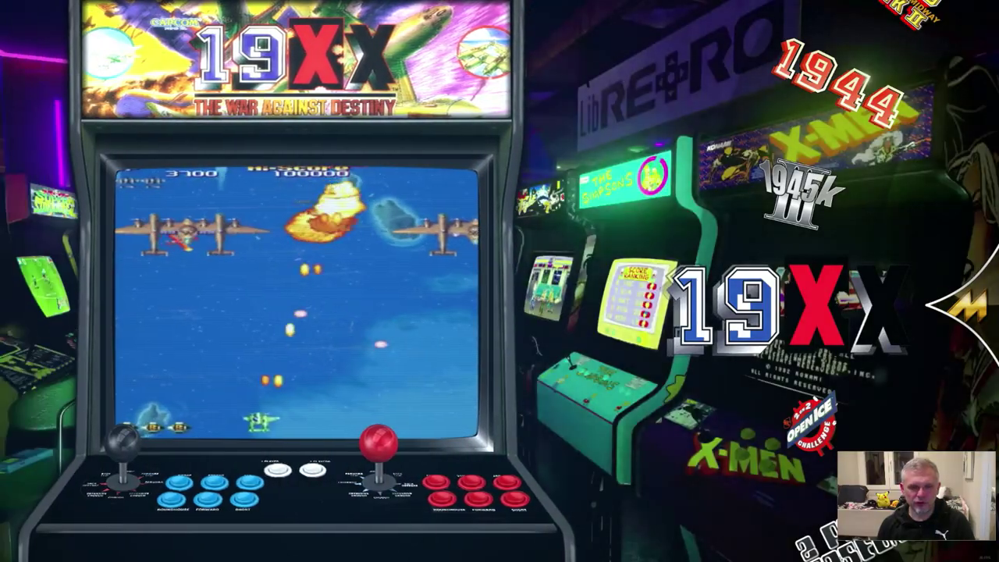
key("Up")
key("Down")
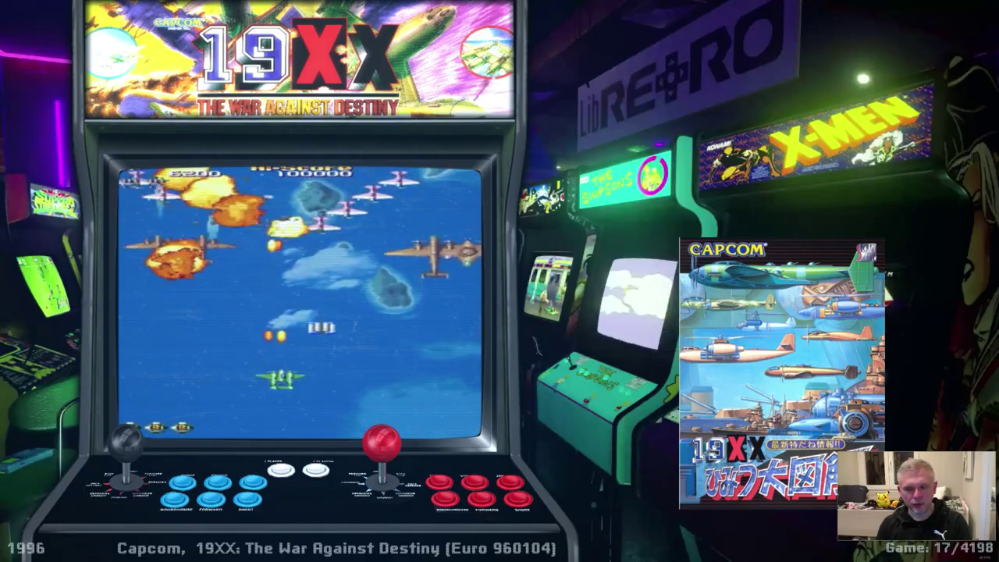
Step: Open the Daphne display's settings in the displays (Pantallas) configuration
key("Tab")
key("Up")
key("Up")
key("Up")
key("Up")
key("Up")
key("Up")
key("Return")
key("Up")
key("Up")
key("Up")
key("Up")
key("Up")
key("Up")
key("Up")
key("Return")
Step: Examine the Show in Cycle and Show in Menu options of the Daphne display
key("Up")
key("Up")
key("Up")
key("Up")
key("Up")
key("Up")
key("Up")
key("Up")
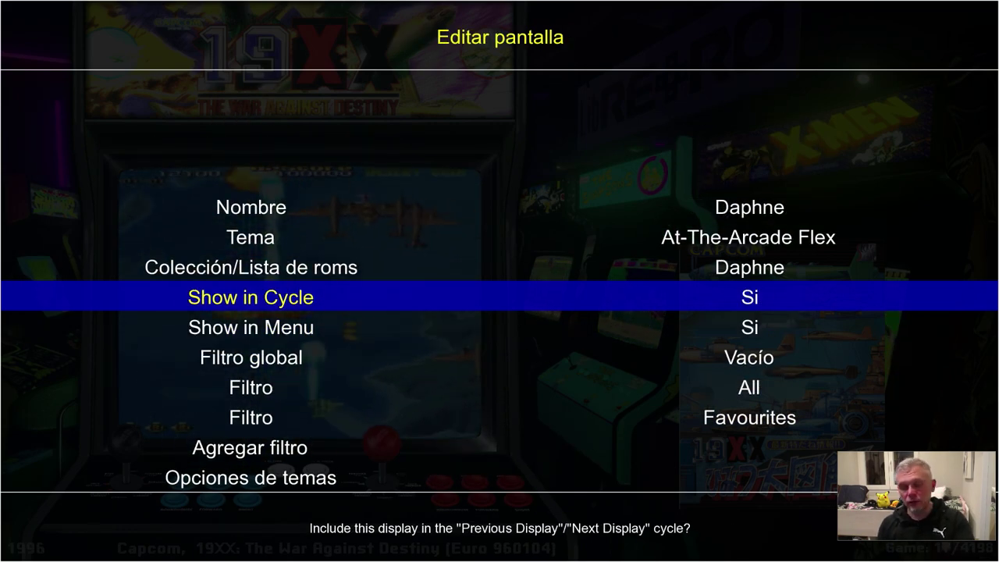
key("Down")
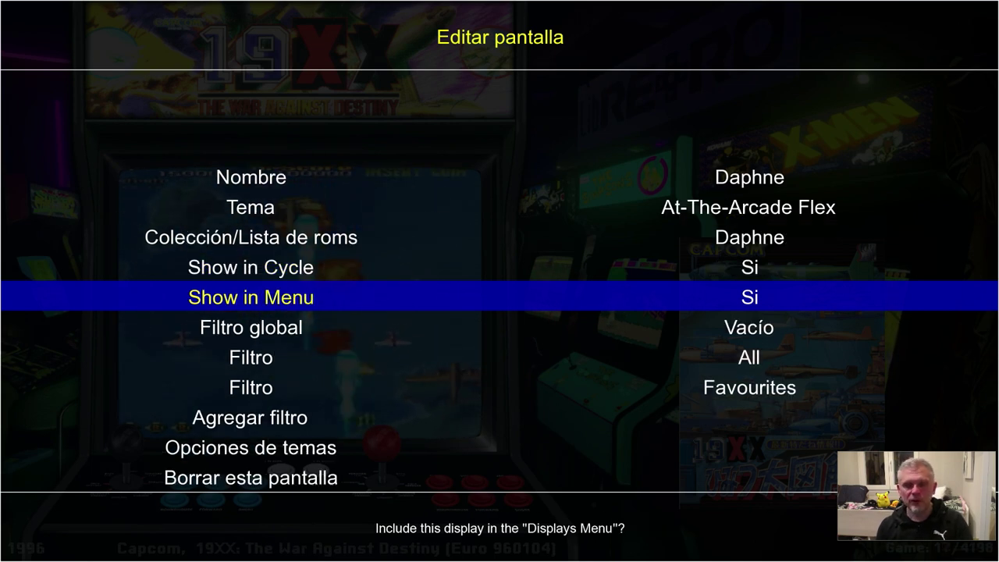
key("Up")
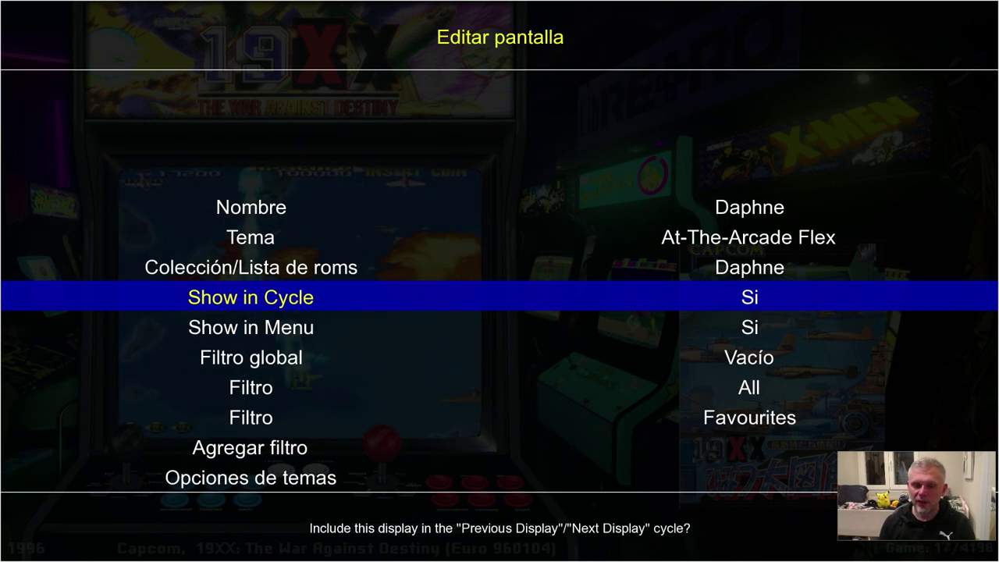
key("Down")
key("Up")
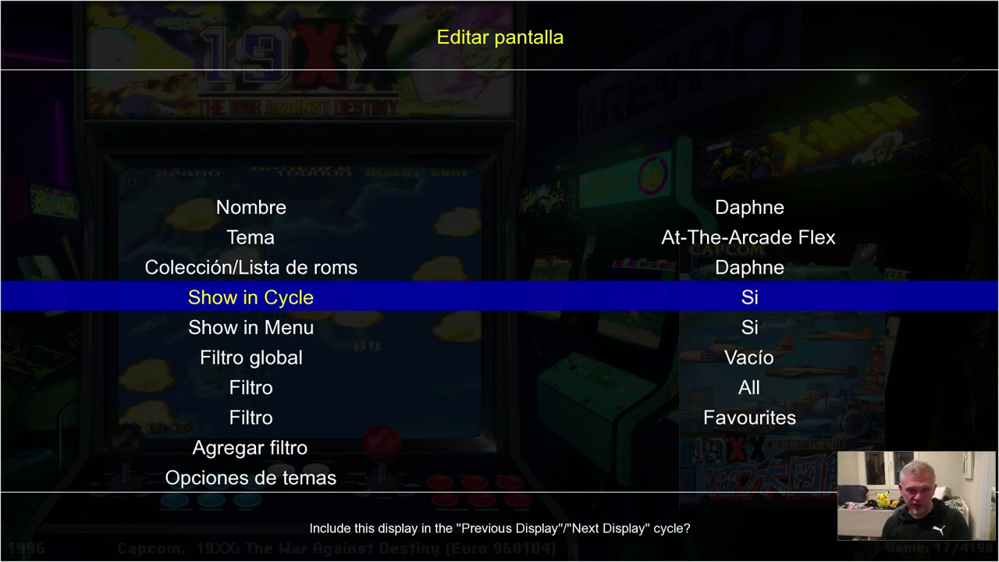
Step: Set the Daphne display's Show in Cycle option to No and leave its settings
key("Down")
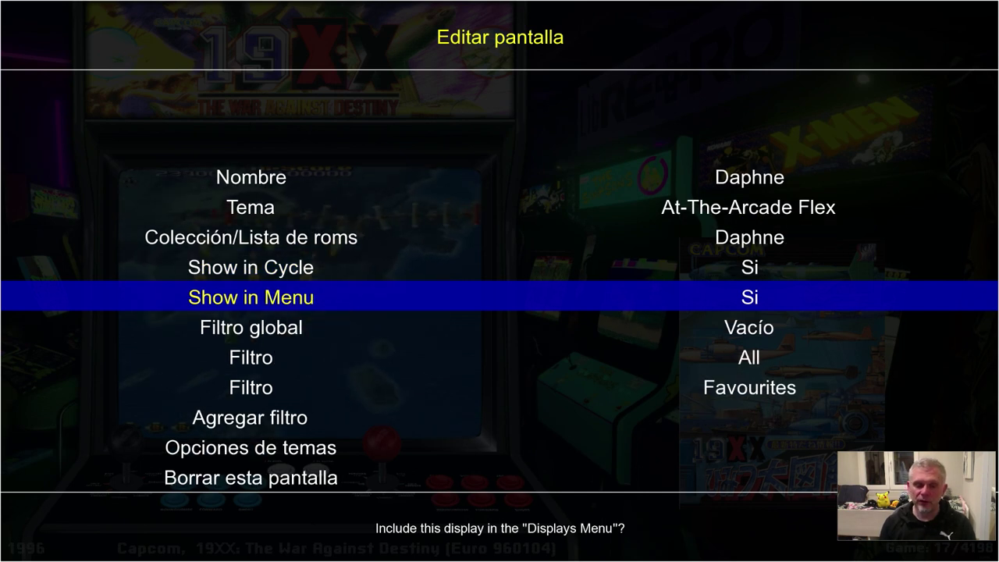
key("Up")
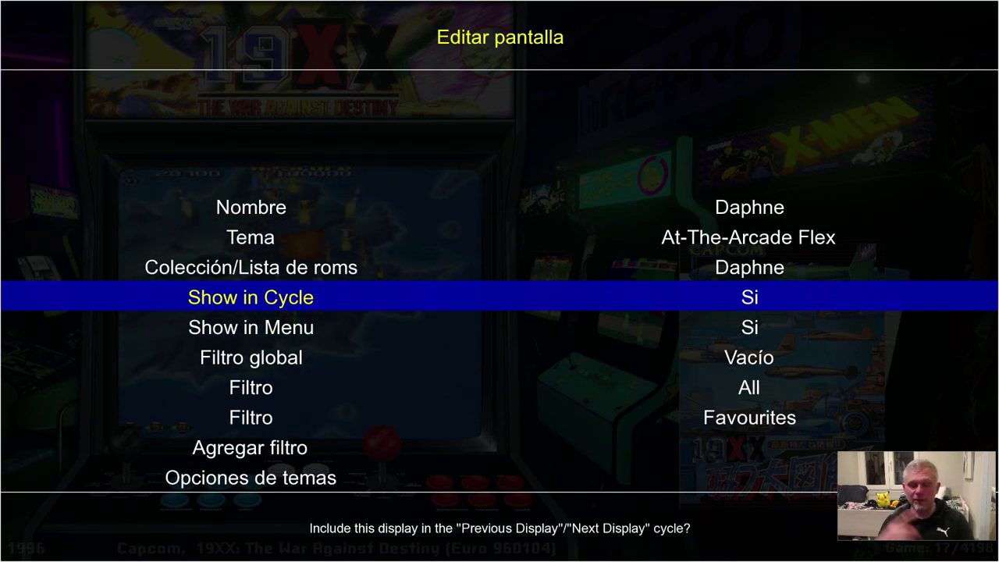
key("Down")
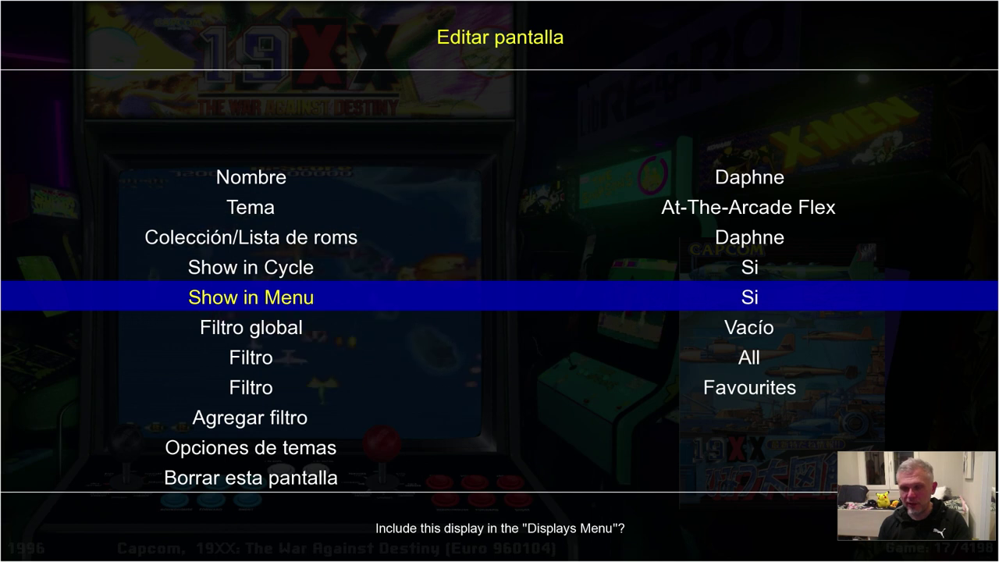
key("Up")
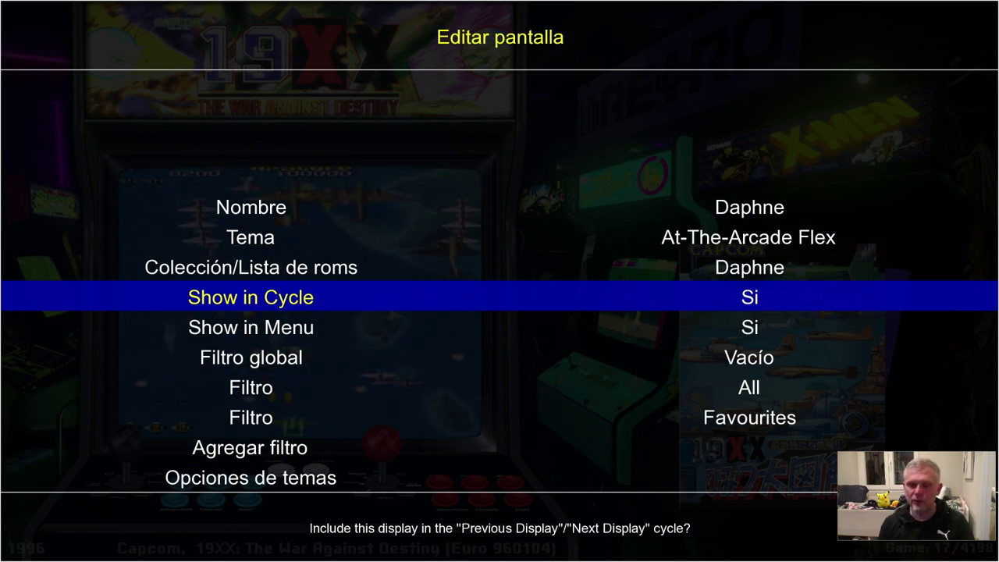
key("Return")
key("Down")
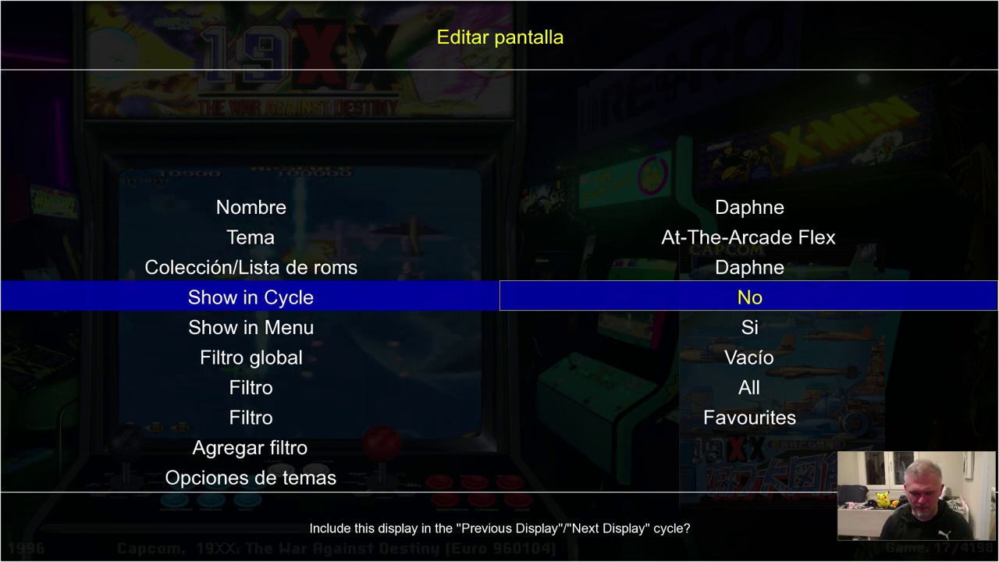
key("Up")
key("Down")
key("Return")
key("Down")
key("Down")
key("Down")
key("Down")
key("Down")
key("Down")
key("Down")
key("Down")
key("Return")
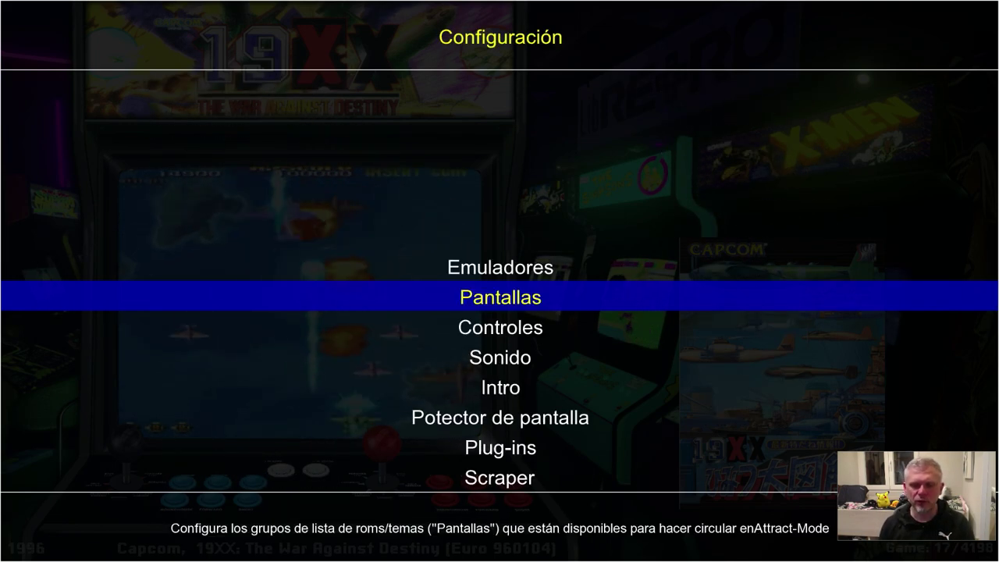
Step: Open the MAME display's settings in the displays (Pantallas) configuration
key("Return")
key("Up")
key("Up")
key("Up")
key("Up")
key("Up")
key("Up")
key("Return")
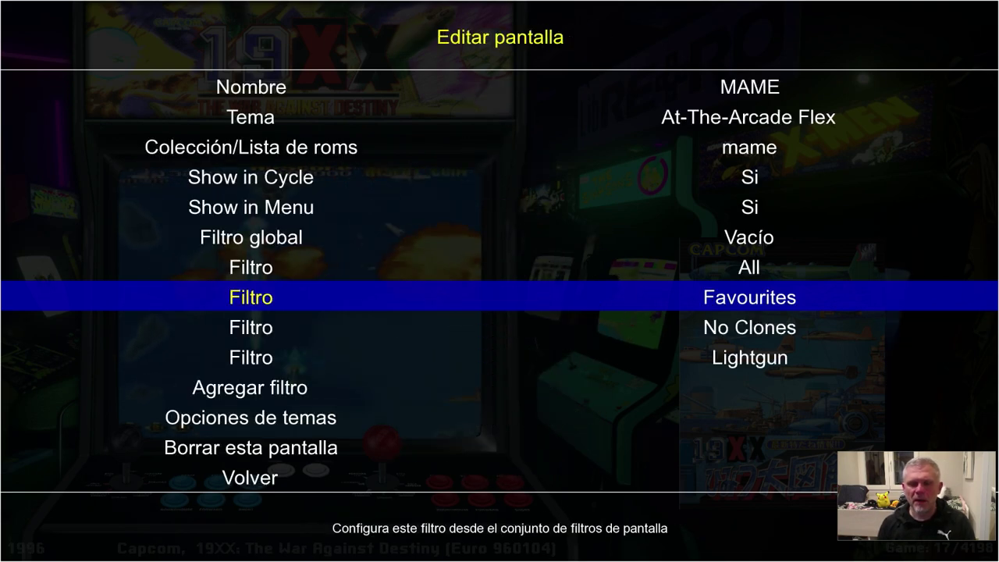
Step: Set the MAME display's Show in Cycle option to No and leave its settings
key("Up")
key("Up")
key("Up")
key("Up")
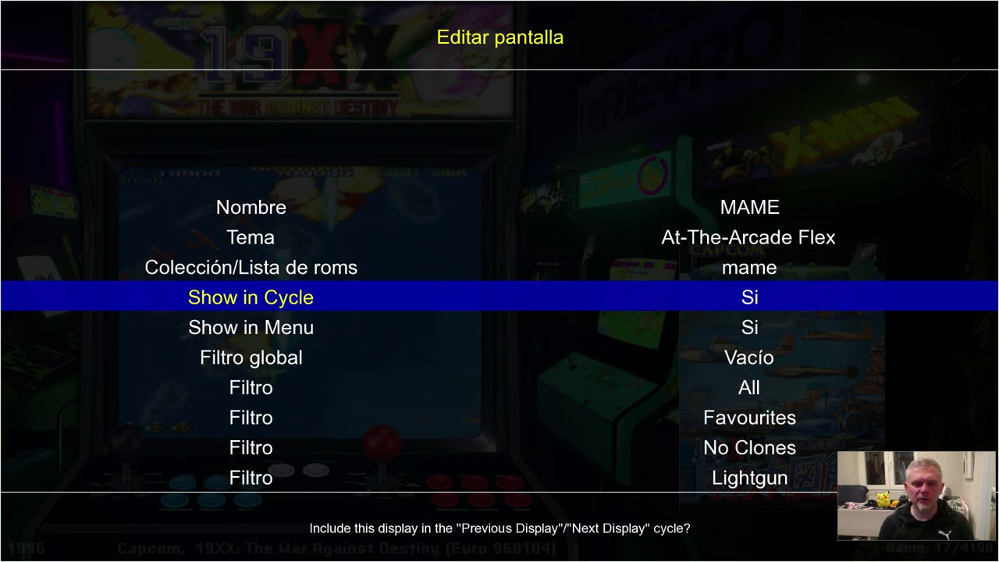
key("Return")
key("Down")
key("Return")
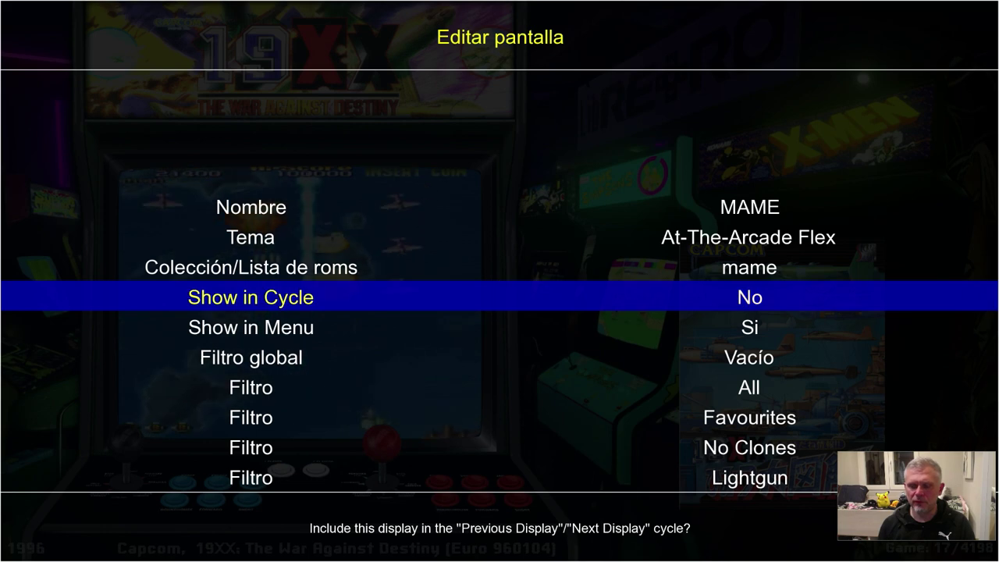
key("Down")
key("Down")
key("Down")
key("Down")
key("Down")
key("Down")
key("Down")
key("Down")
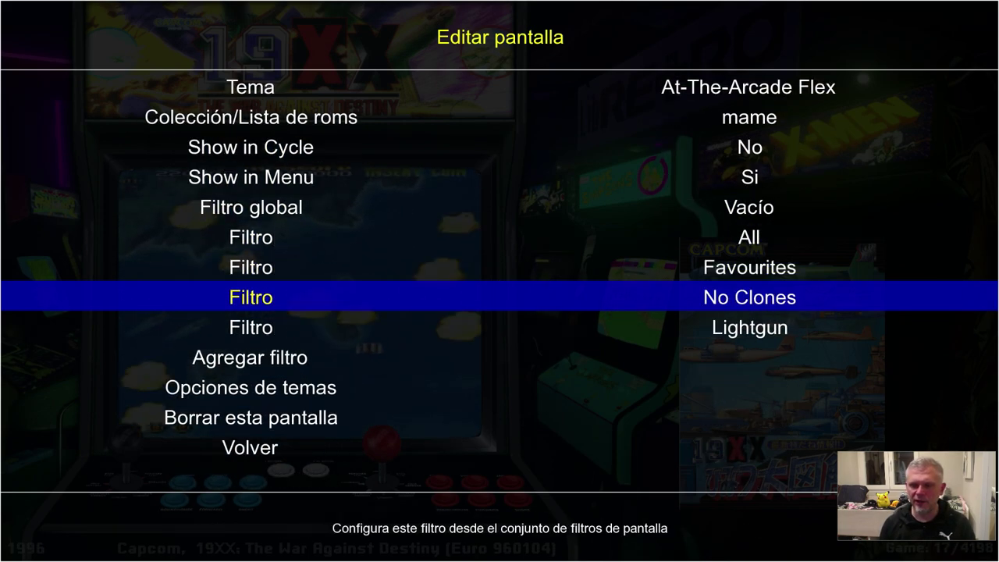
key("Down")
key("Down")
key("Return")
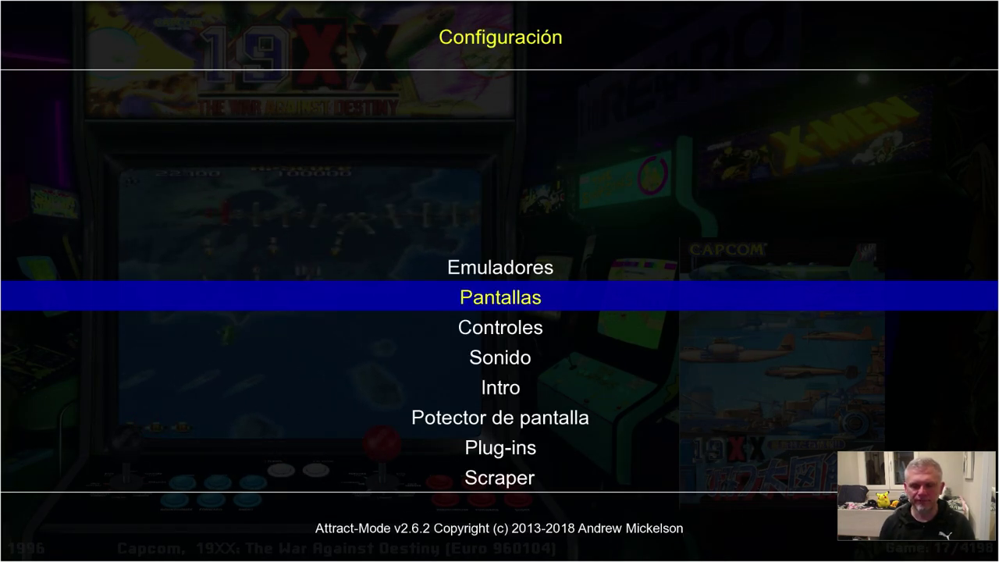
Step: Open the Categorías display's settings in the displays (Pantallas) configuration
key("Return")
key("Up")
key("Up")
key("Up")
key("Up")
key("Up")
key("Up")
key("Up")
key("Up")
key("Up")
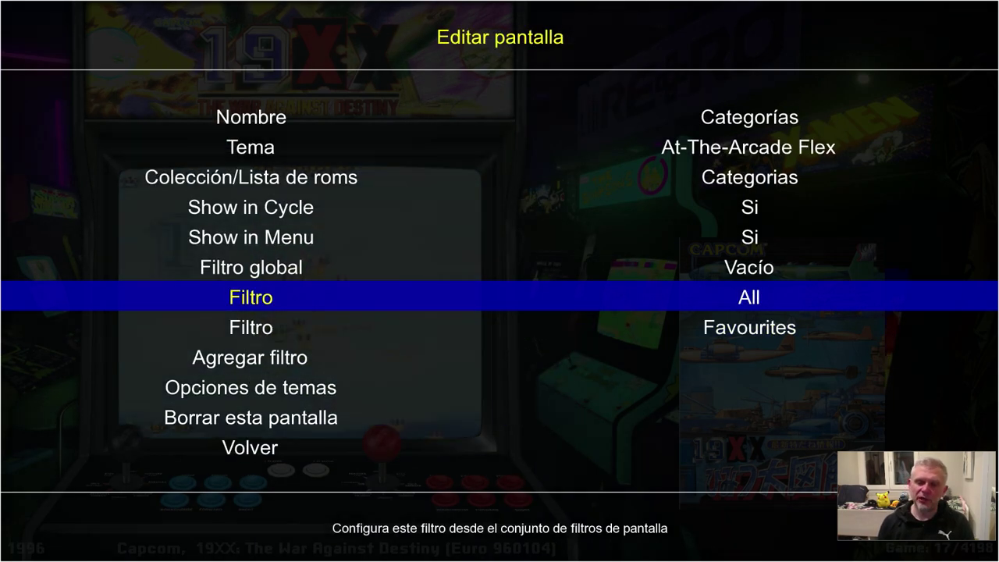
Step: Set the Categorías display's Show in Cycle option to No and leave its settings
key("Return")
key("Down")
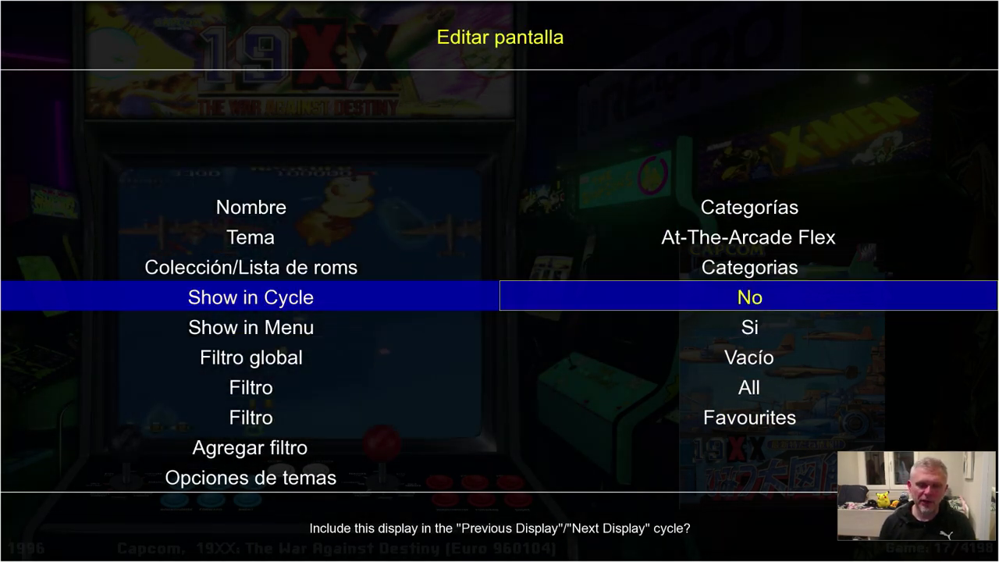
key("Return")
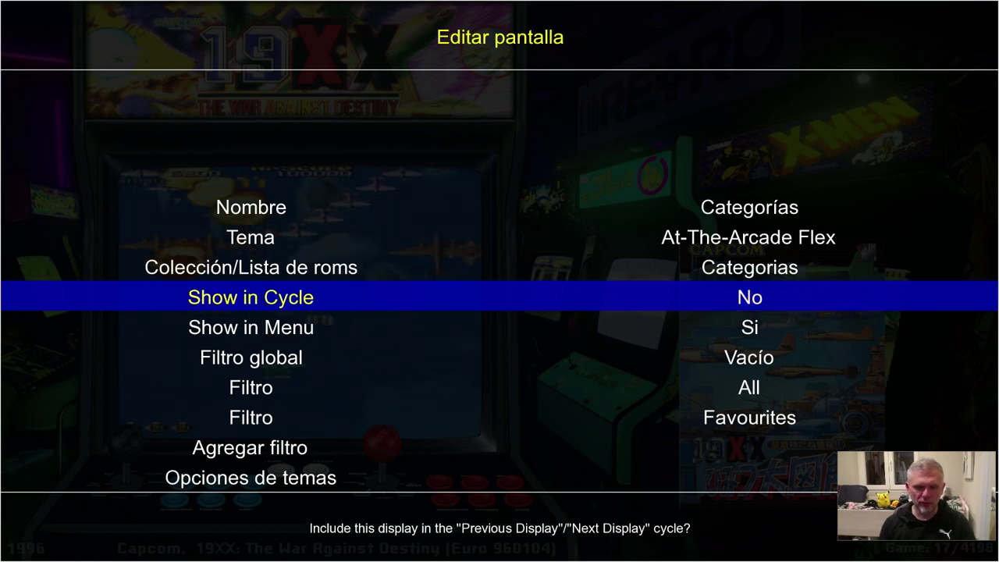
key("Down")
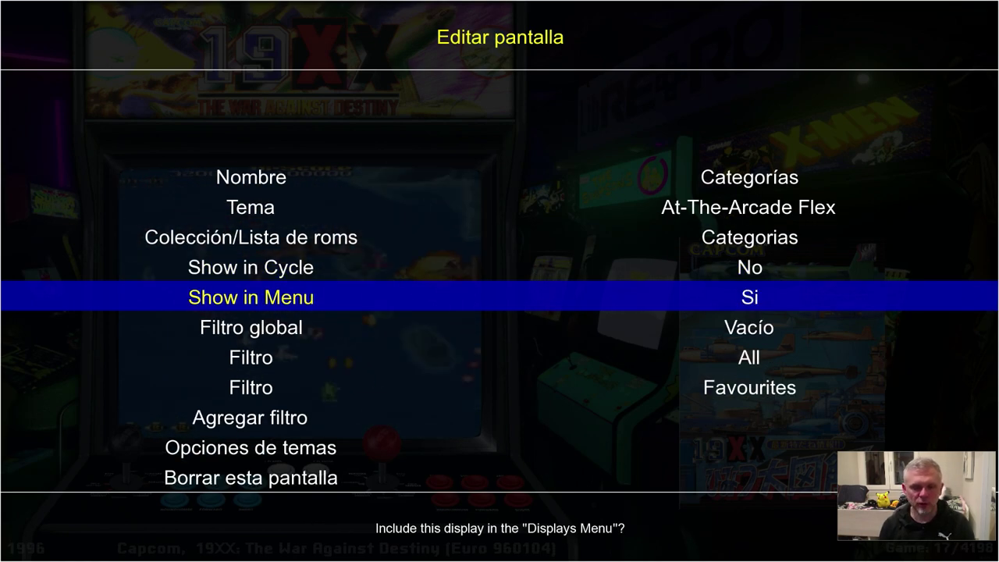
key("Down")
key("Down")
key("Down")
key("Down")
key("Down")
key("Down")
key("Down")
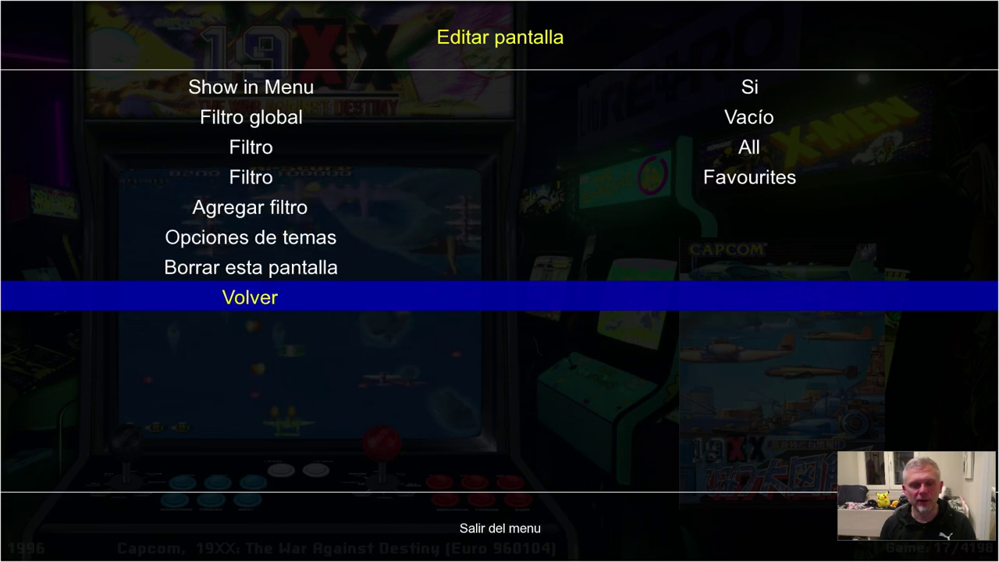
key("Return")
Step: Open the Driving display's settings in the displays (Pantallas) configuration
key("Down")
key("Up")
key("Return")
key("Up")
key("Up")
key("Up")
key("Up")
key("Return")
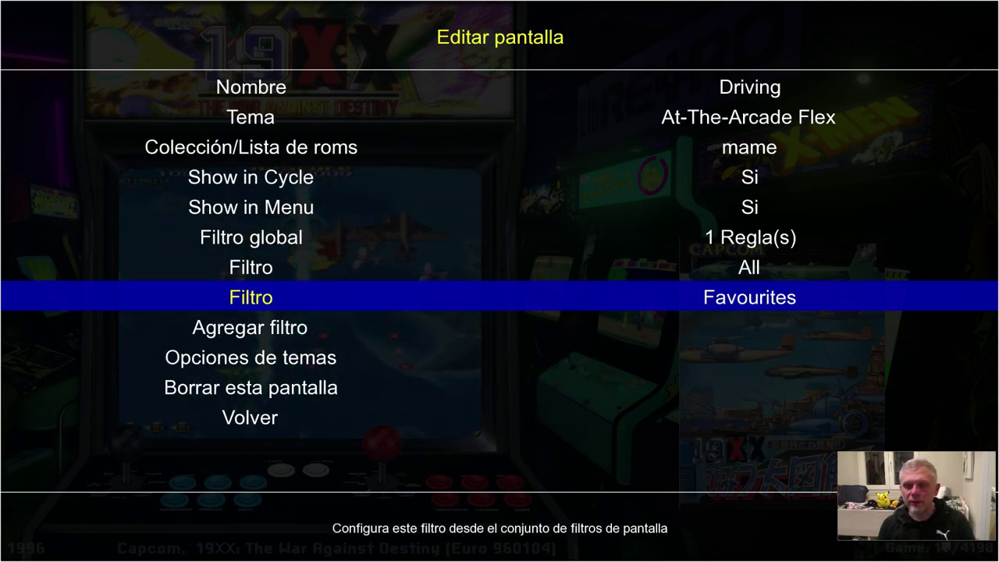
Step: Set both Show in Cycle and Show in Menu to No for the Driving display, and leave its settings
key("Up")
key("Up")
key("Up")
key("Up")
key("Return")
key("Return")
key("Down")
key("Return")
key("Return")
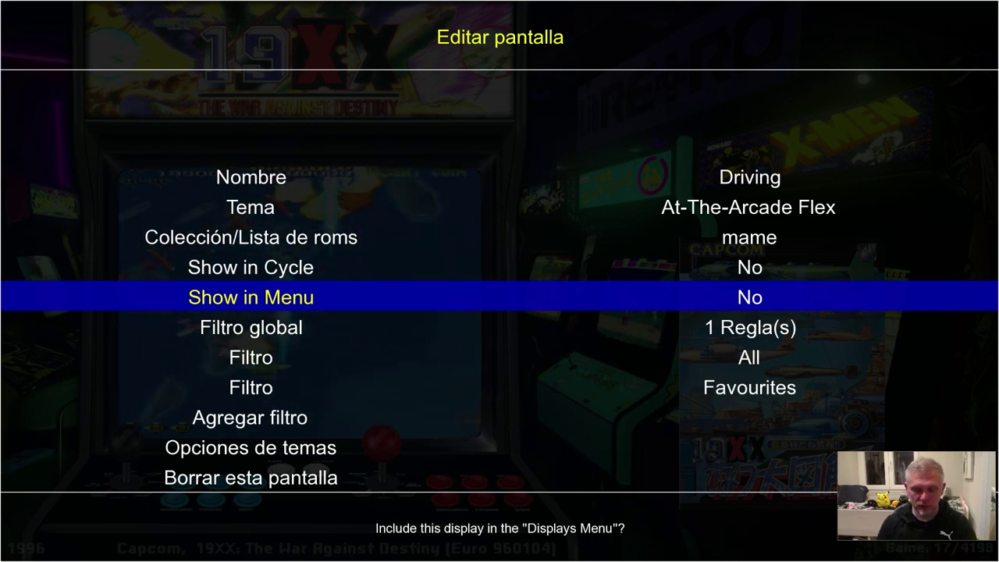
key("Down")
key("Down")
key("Down")
key("Down")
key("Down")
key("Down")
key("Down")
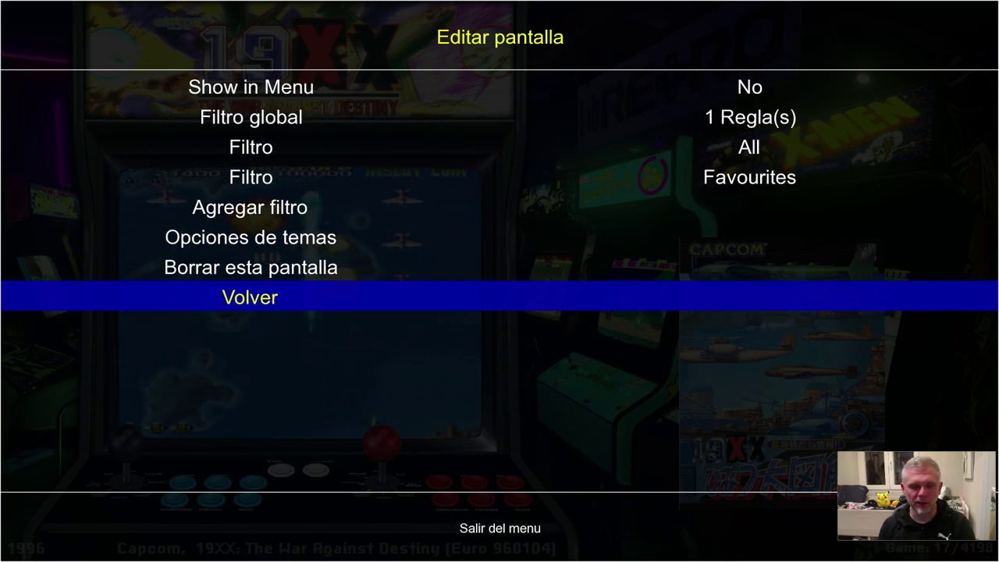
key("Return")
Step: Open the Shooter display's settings in the displays (Pantallas) configuration
key("Return")
key("Down")
key("Up")
key("Up")
key("Up")
key("Up")
key("Return")
Step: Set both Show in Cycle and Show in Menu to No for the Shooter display, and exit the configuration
key("Up")
key("Up")
key("Up")
key("Up")
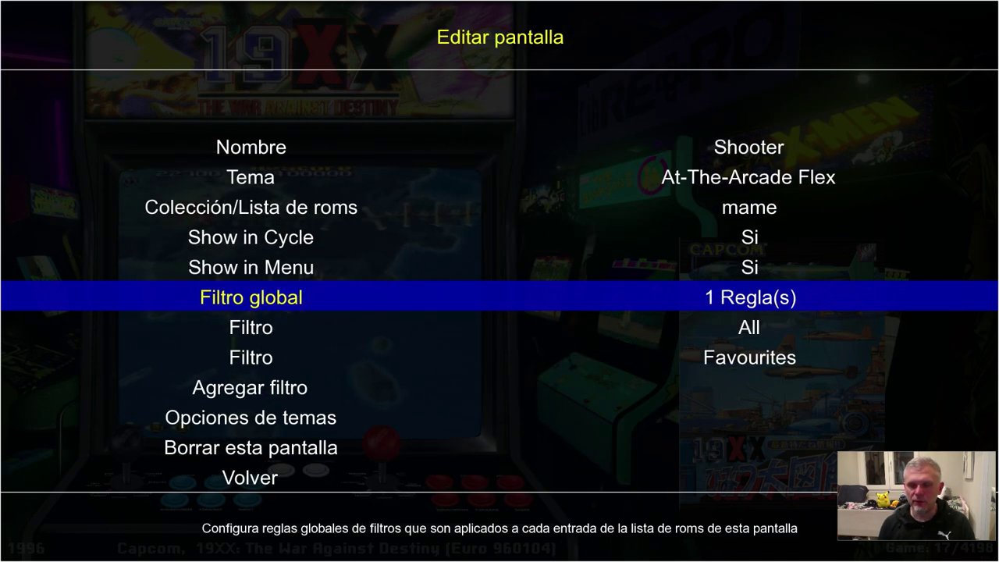
key("Right")
key("Down")
key("Return")
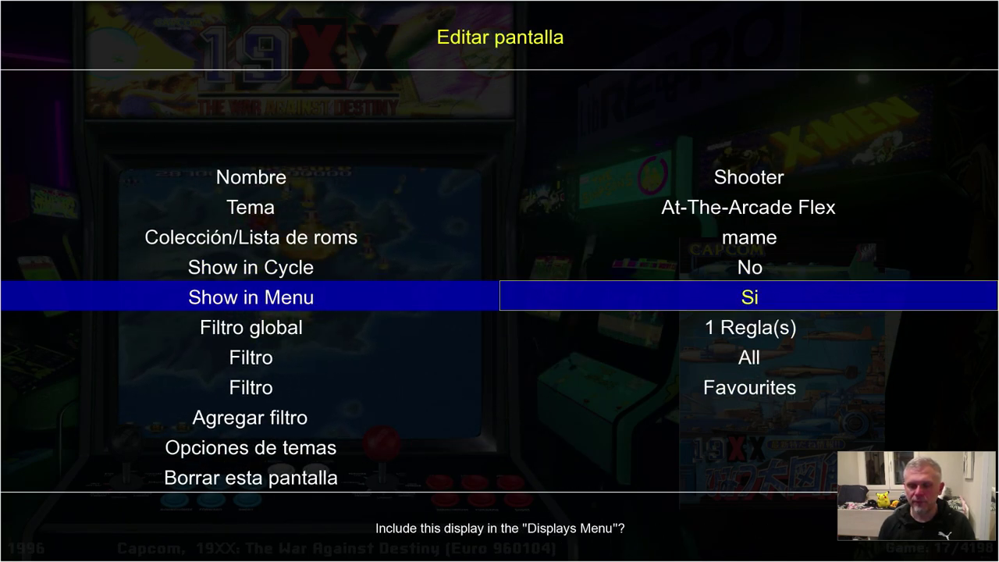
key("Down")
key("Down")
key("Down")
key("Down")
key("Down")
key("Down")
key("Escape")
key("Escape")
key("Up")
key("Up")
key("Return")
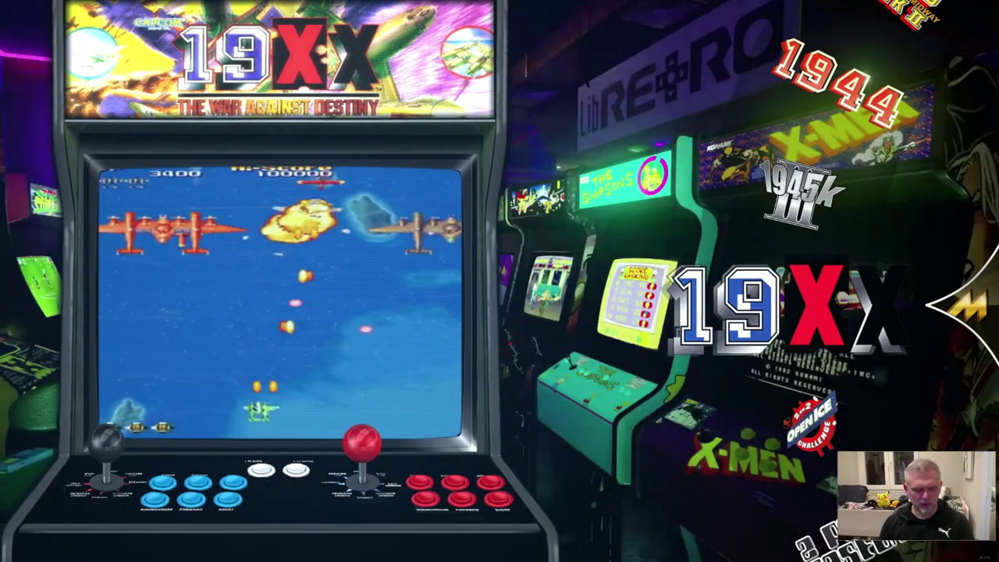
Step: Open the displays menu and check which display entries it offers
key("Escape")
key("Up")
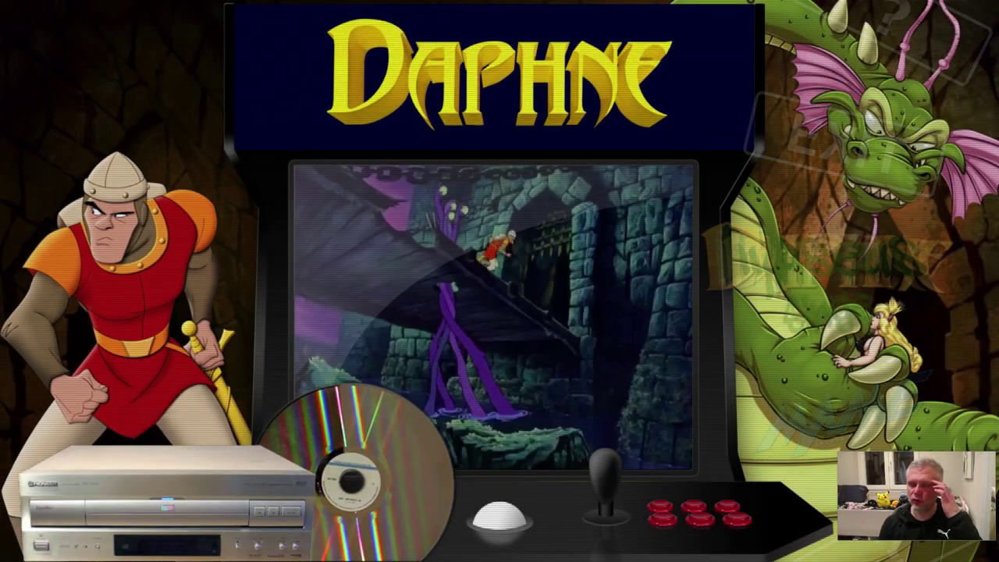
key("Down")
key("Down")
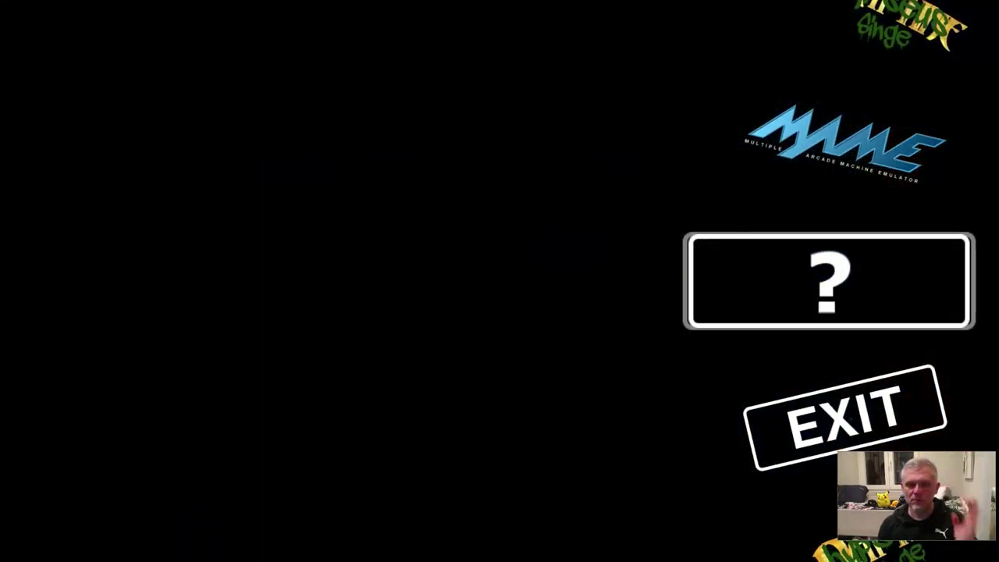
key("Down")
key("Up")
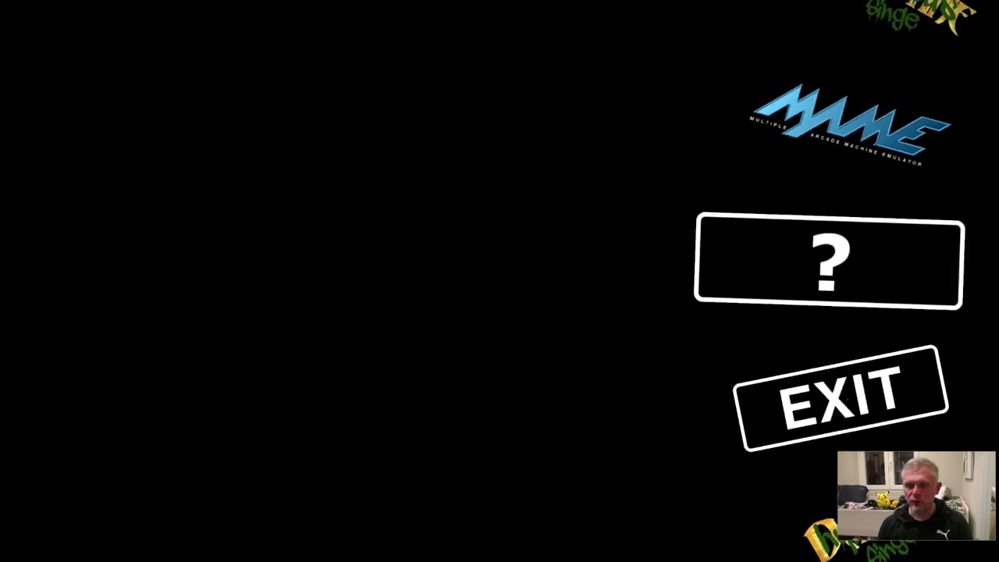
key("Up")
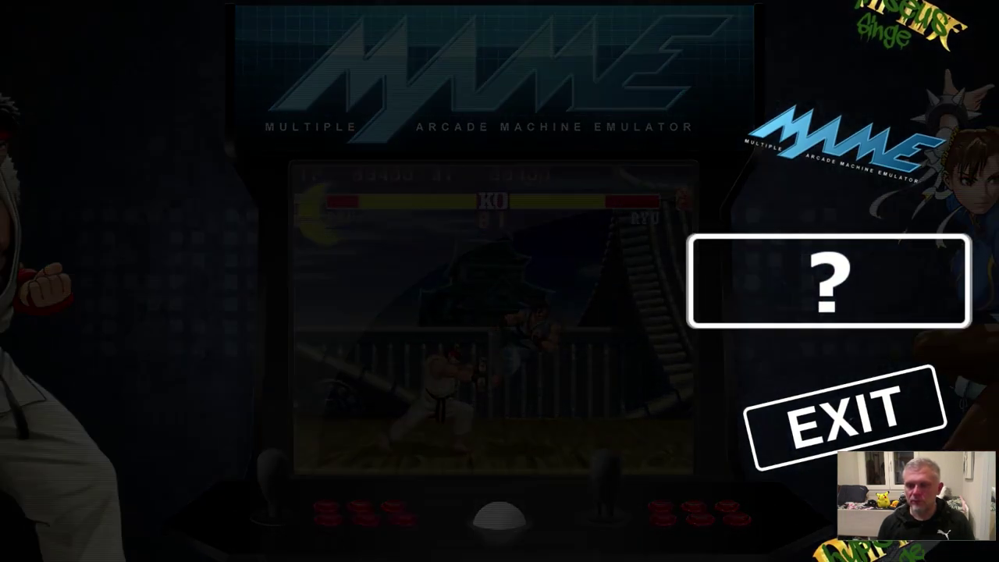
Step: Open the Daphne display at Space Ace, return to the displays menu and open Daphne again
key("Return")
key("Up")
key("Up")
key("Up")
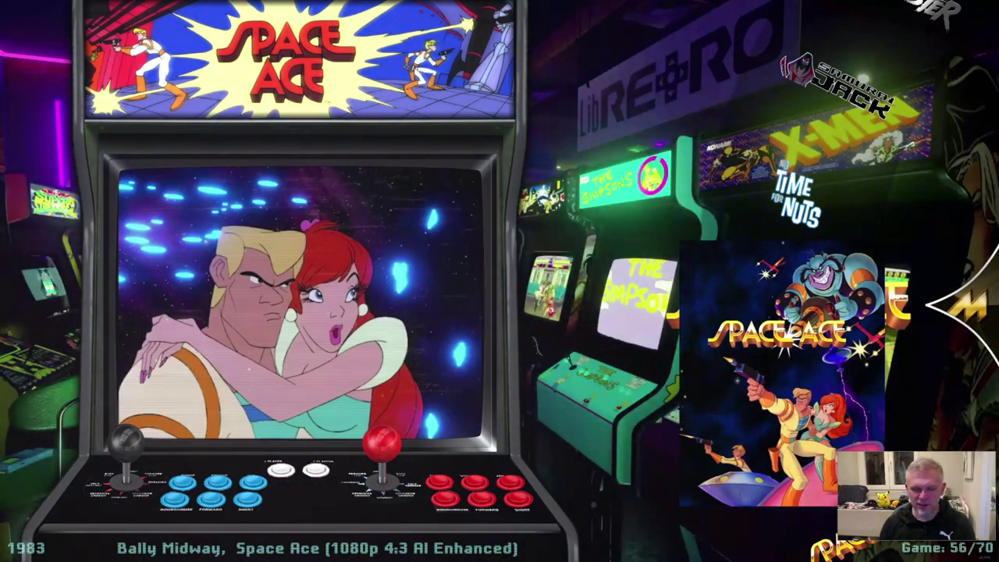
key("Up")
key("Down")
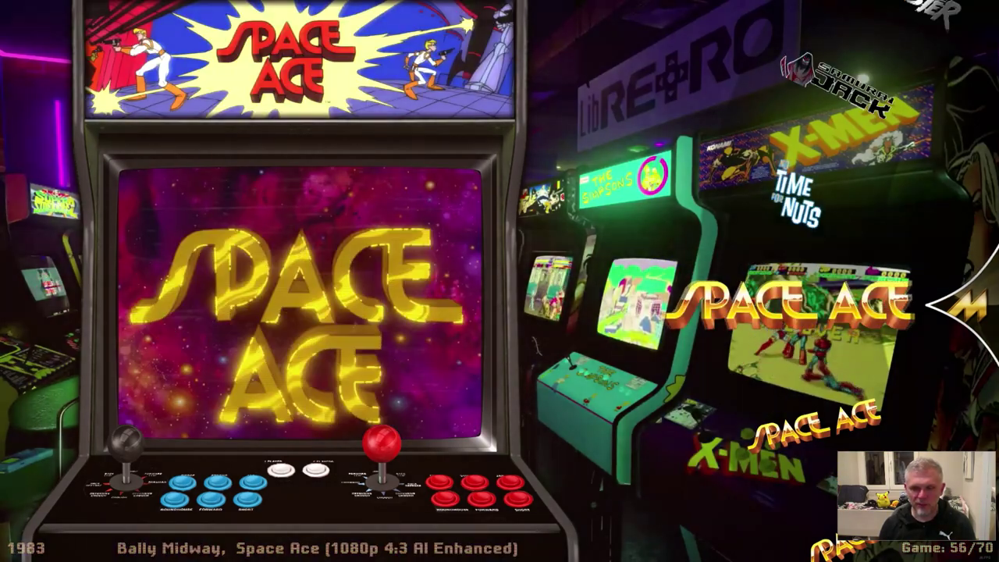
key("Escape")
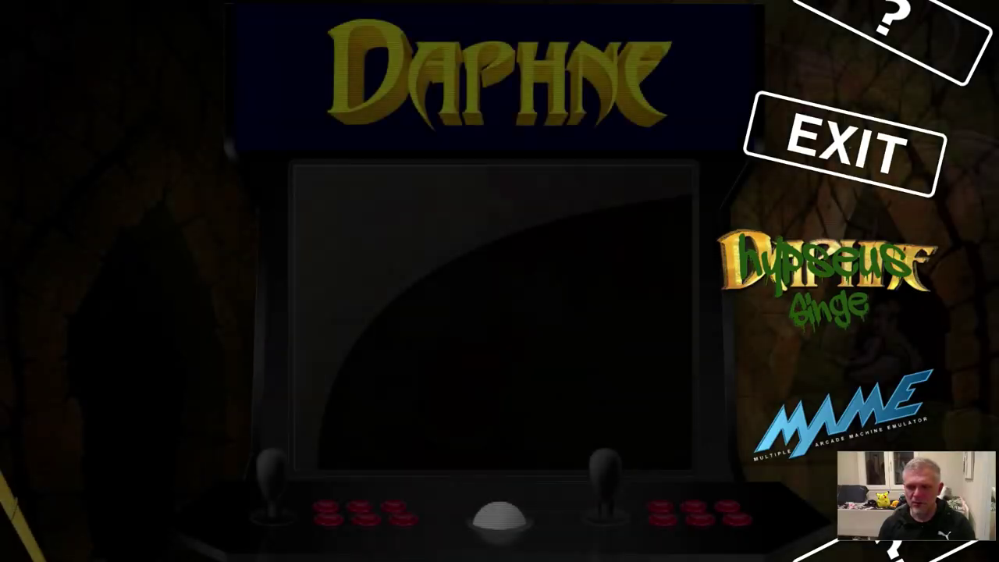
key("Down")
key("Return")
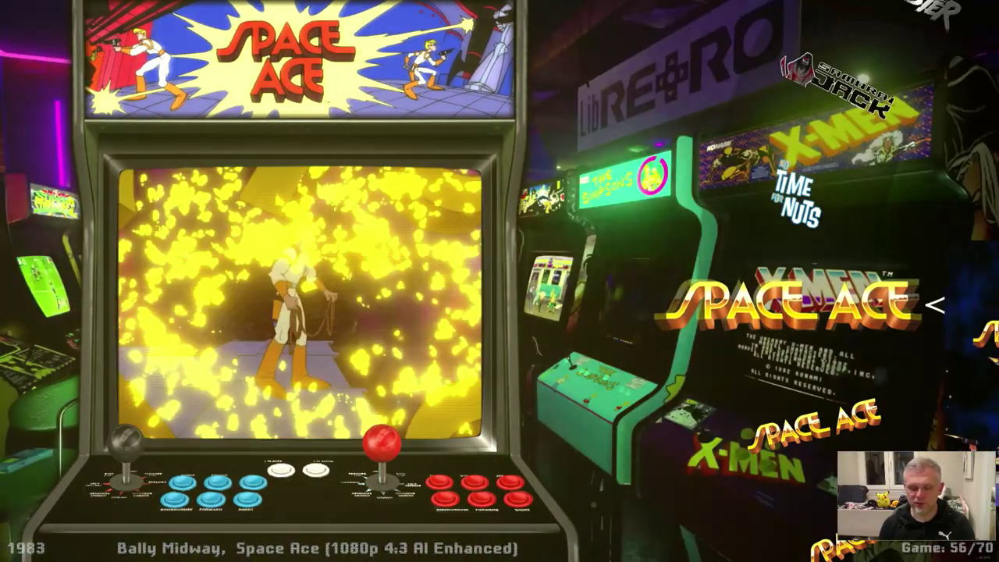
Step: Go to the Categorías display and browse to its Juegos de Conducción entry
key("Escape")
key("Up")
key("Up")
key("Up")
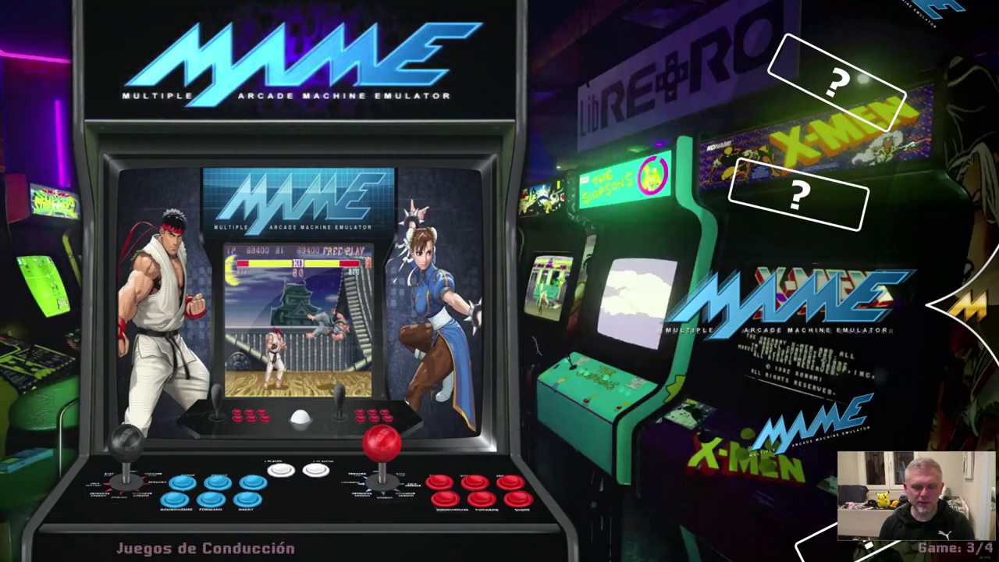
Step: Switch to the Daphne display, browse from Space Ace to Scrat - No time for Nuts, and return to the displays menu
key("Return")
key("Down")
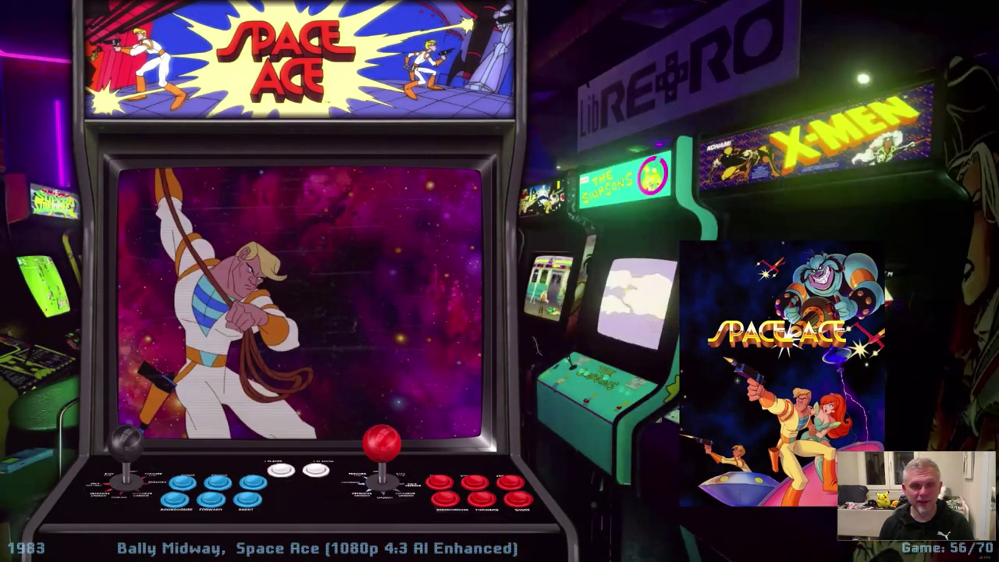
key("Down")
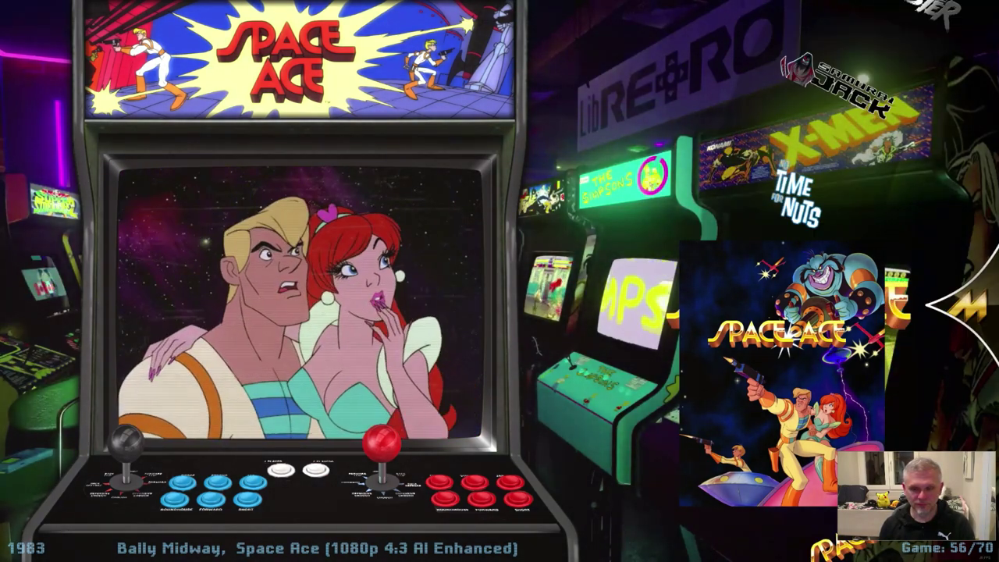
key("Up")
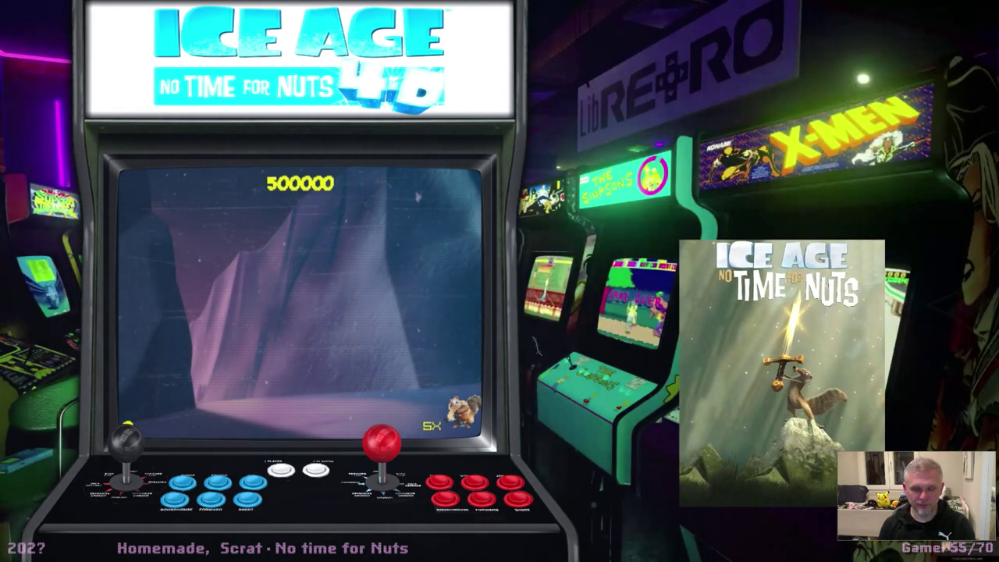
key("Escape")
key("Up")
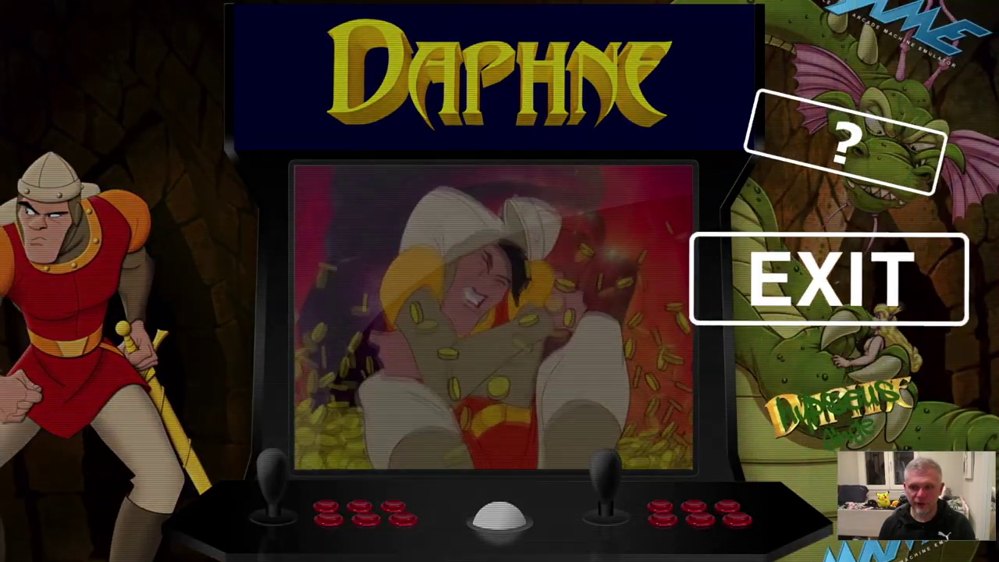
Step: Browse the displays menu and examine the wheel artwork of the Exit, question-mark, MAME and Daphne entries
key("Up")
key("Down")
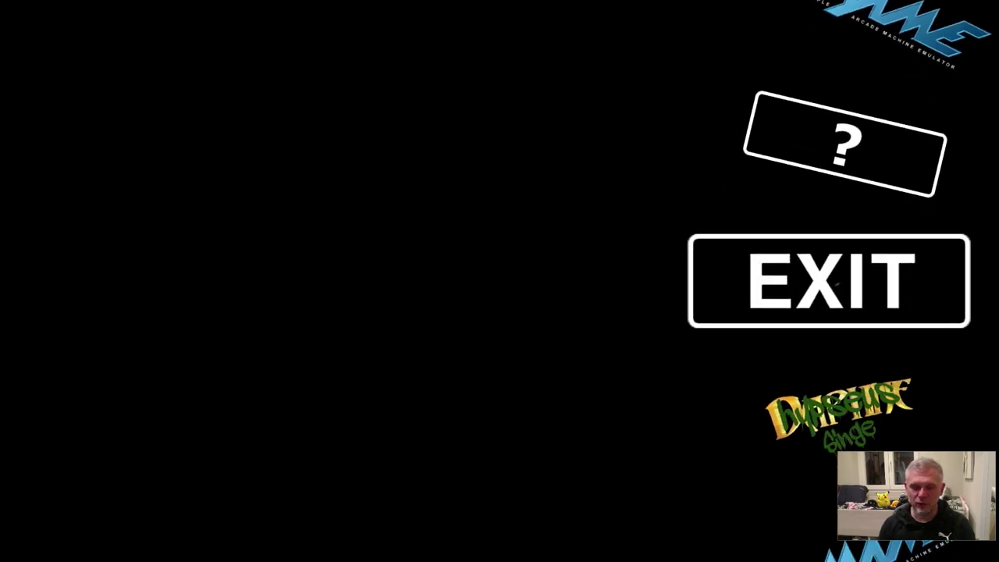
key("Return")
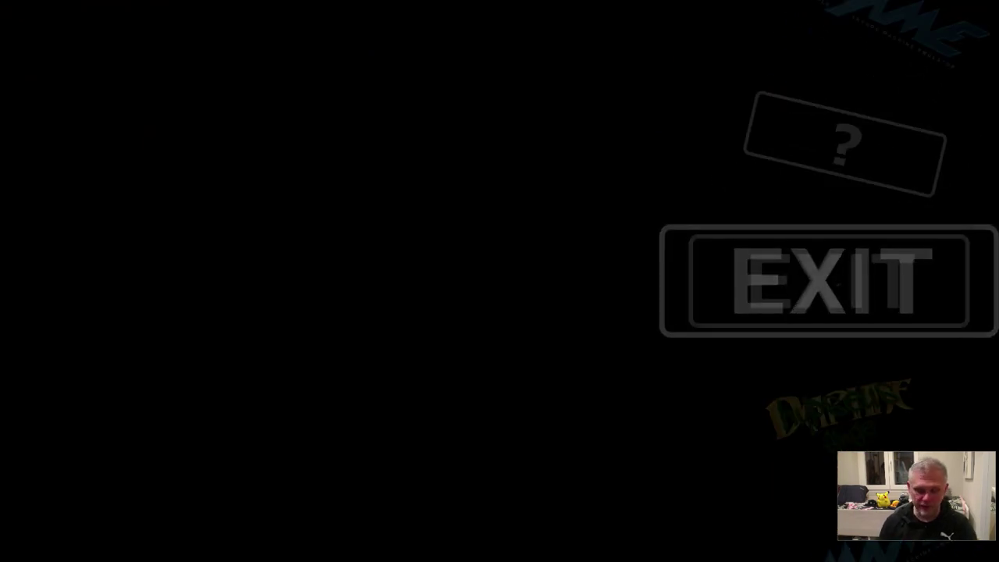
key("Down")
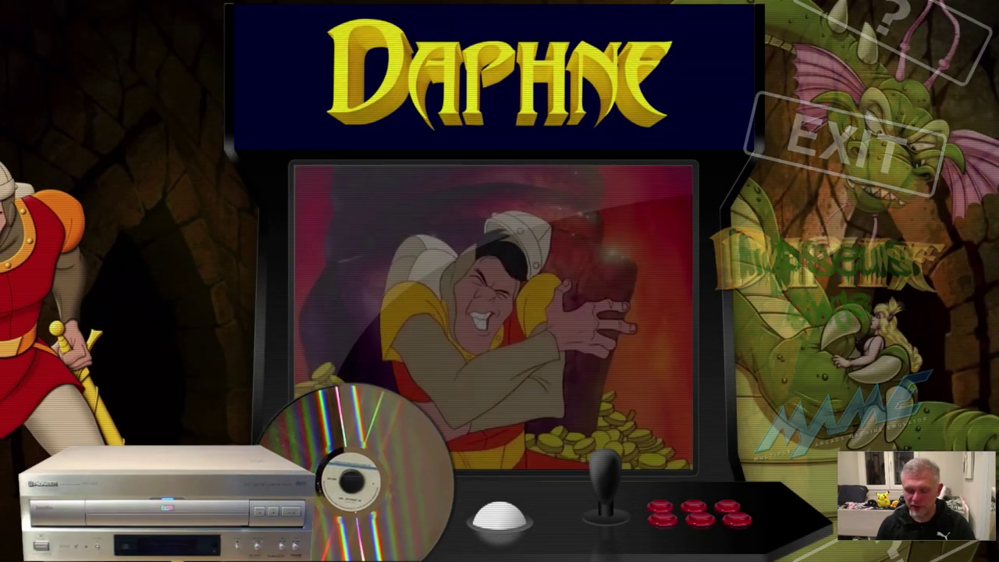
key("Up")
key("Up")
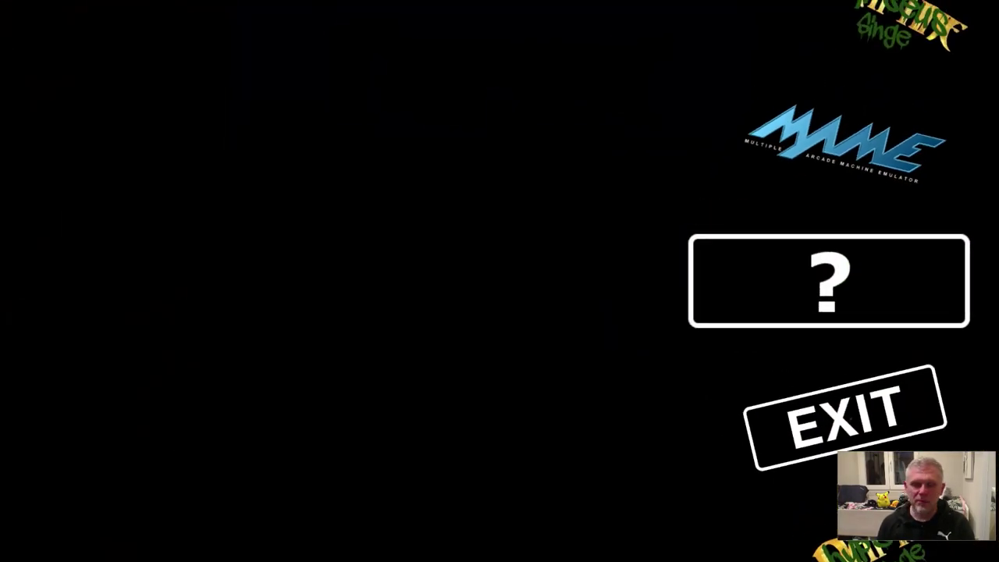
key("Up")
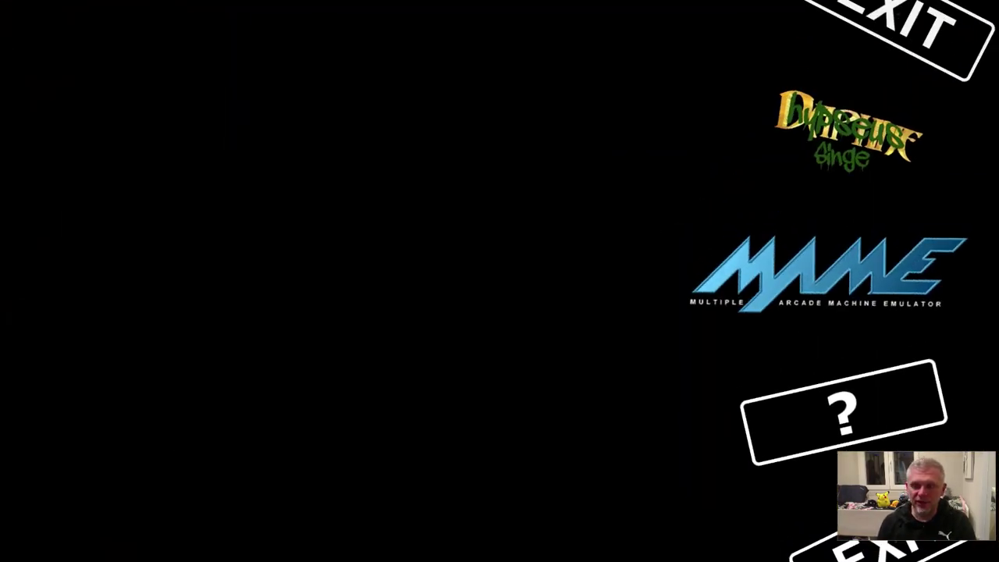
key("Down")
key("Up")
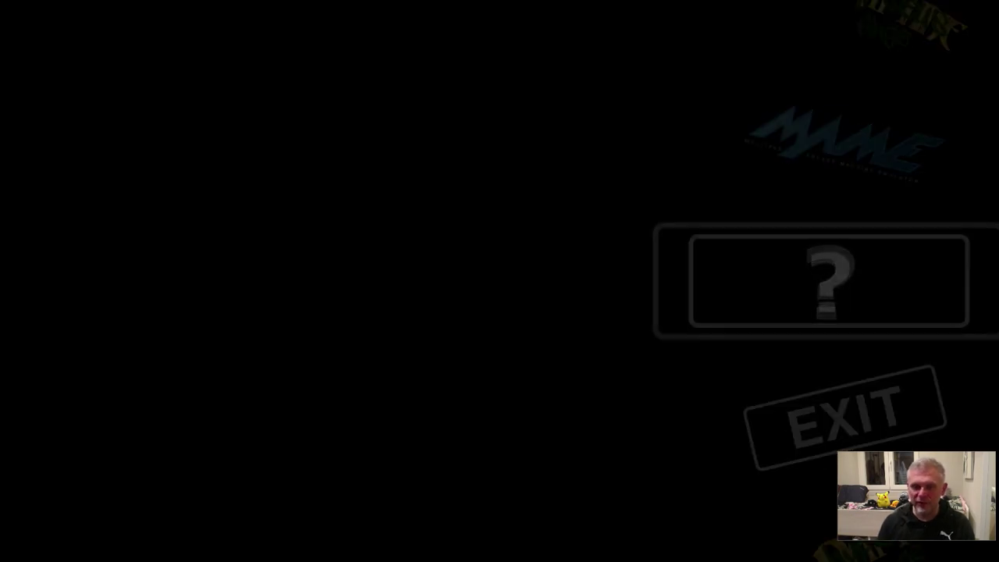
key("Up")
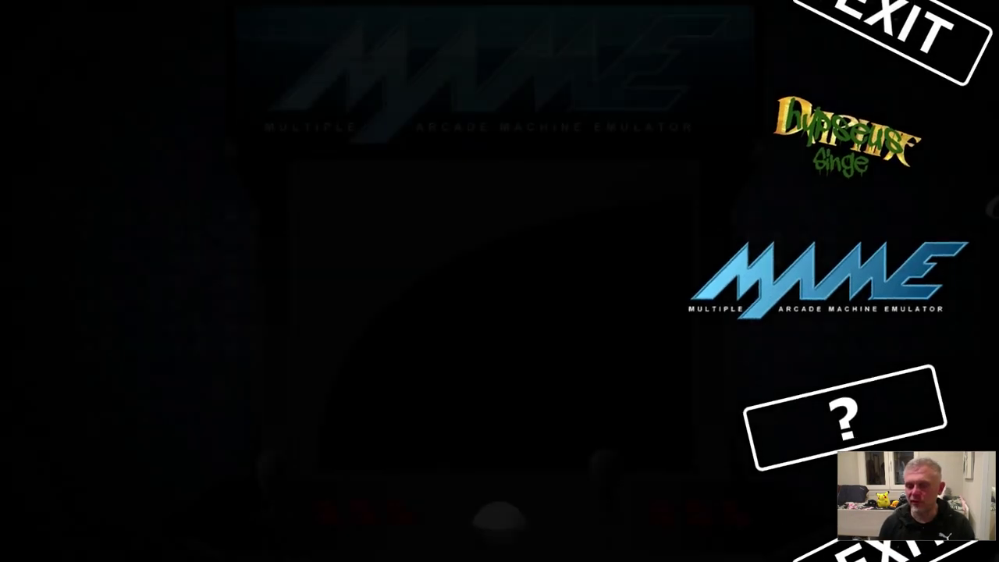
Step: Exit Attract-Mode and open the menu-art folder of its installation in File Explorer
key("Escape")
key("Up")
key("Return")
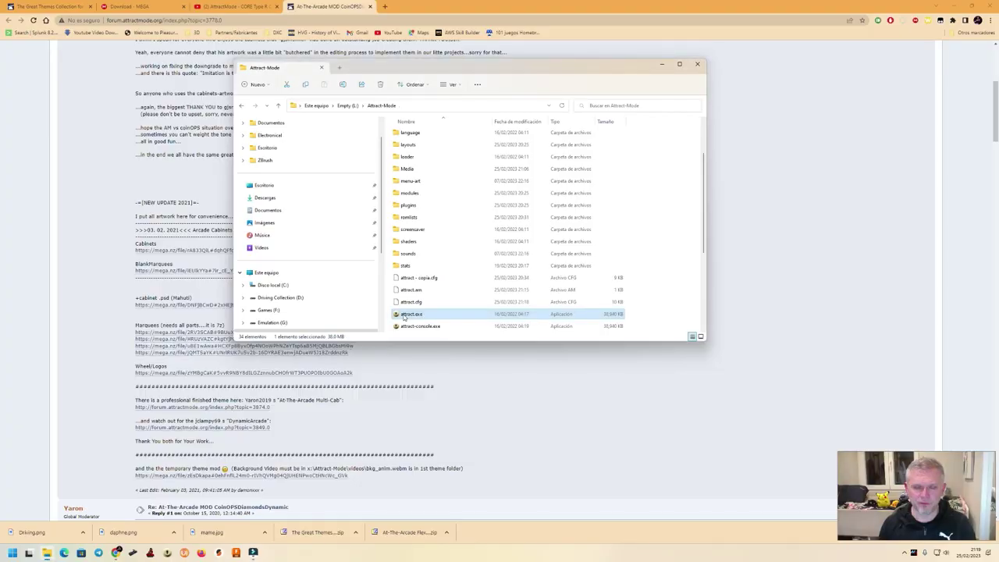
double_click(411, 182)
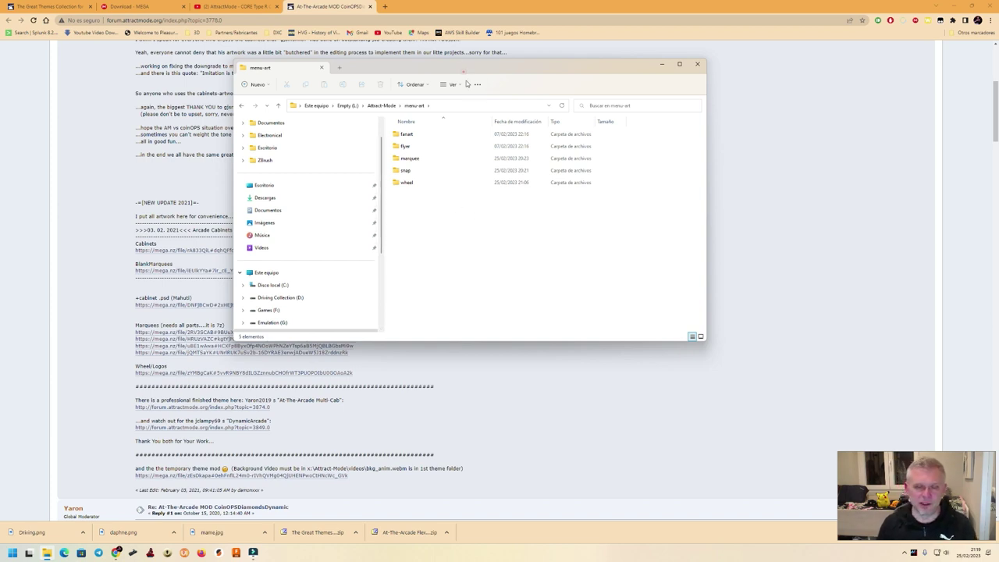
left_click_drag(519, 68, 478, 117)
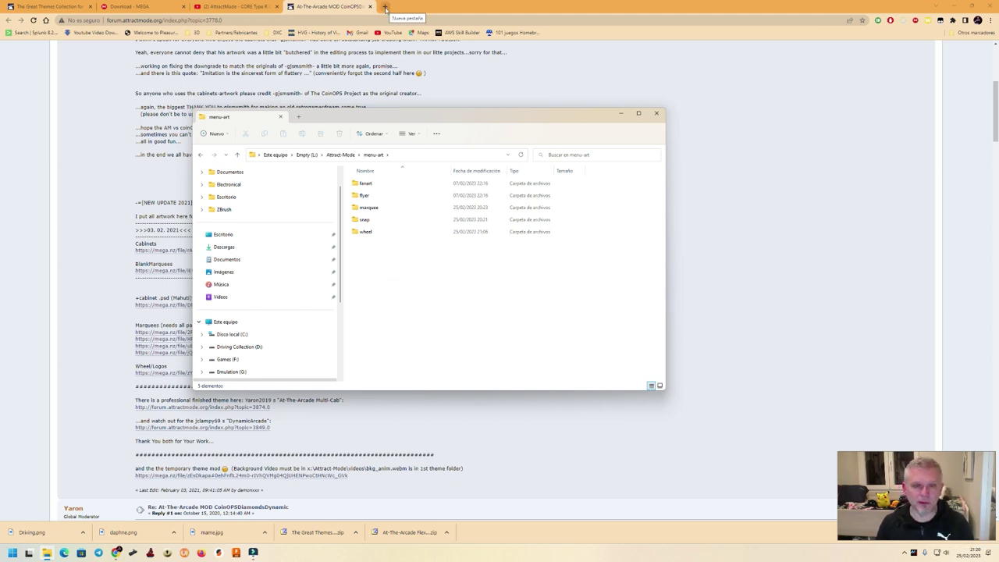
Step: Switch to Chrome and search Google Images for "lightgun logo" in a new tab
left_click(385, 7)
left_click(439, 164)
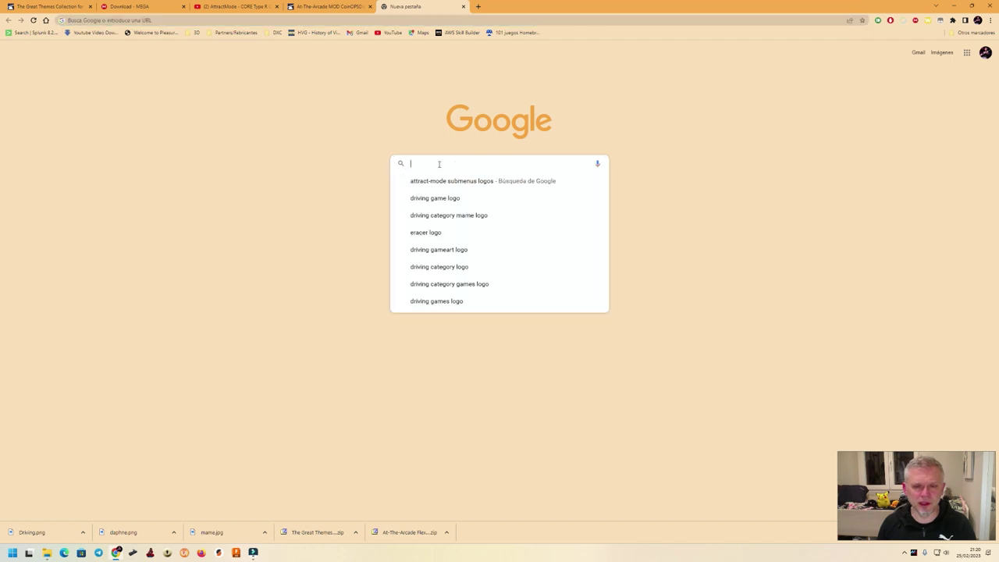
type("light")
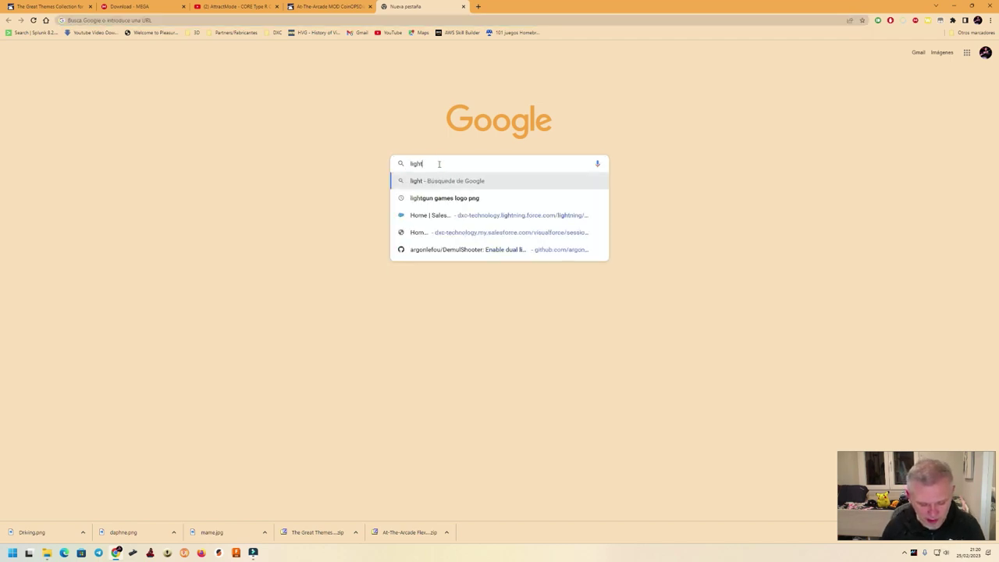
type("gun logo")
key("Return")
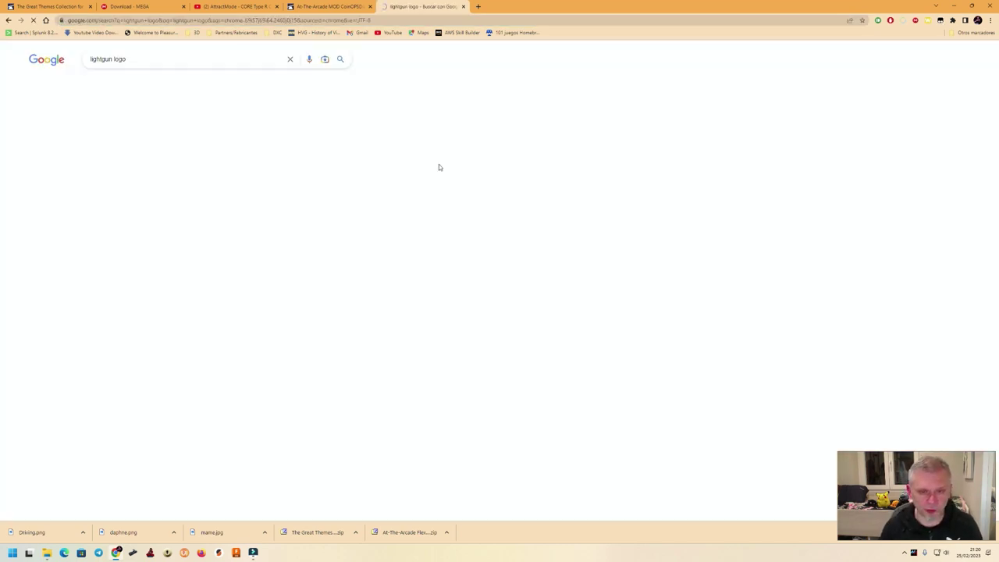
left_click(136, 84)
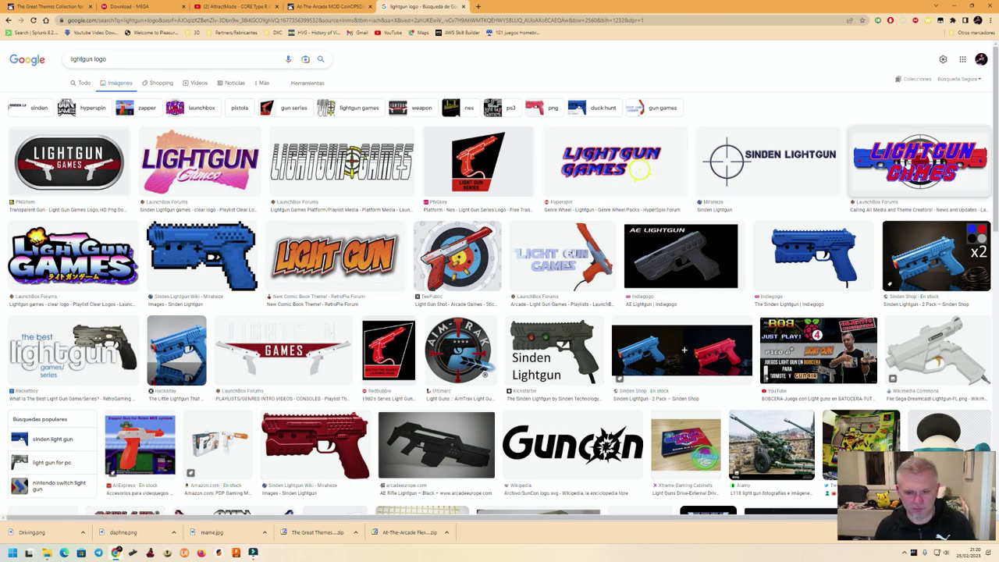
Step: Save the red and blue LIGHTGUN GAMES target logo from LaunchBox Forums as Shooter.png in Attract-Mode's menu-art\wheel folder
left_click(919, 160)
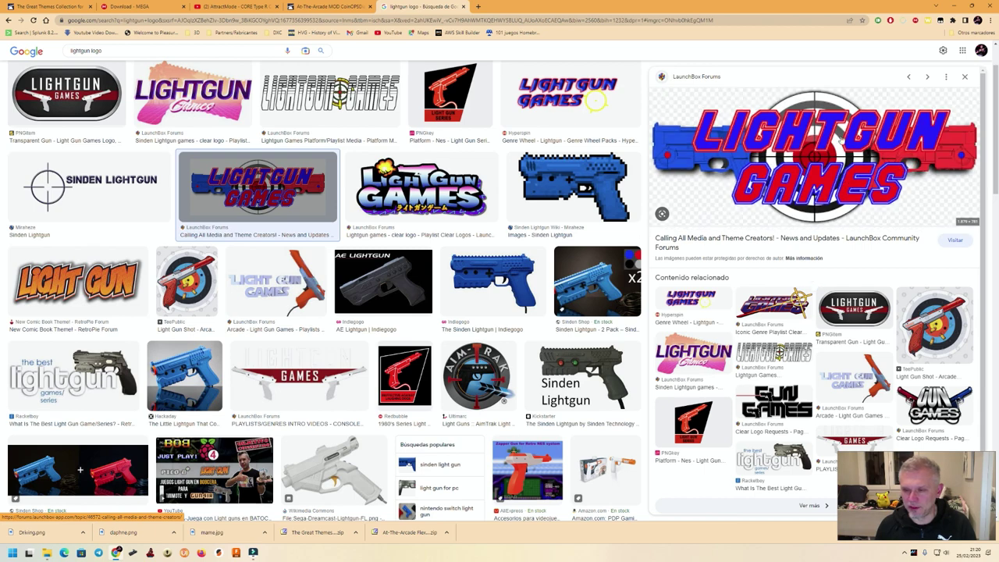
right_click(802, 146)
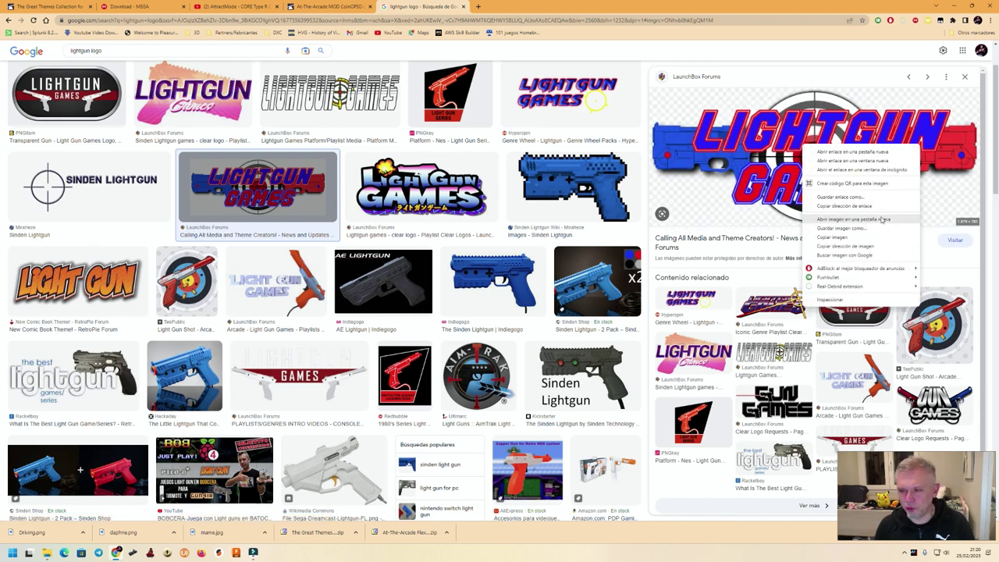
left_click(862, 226)
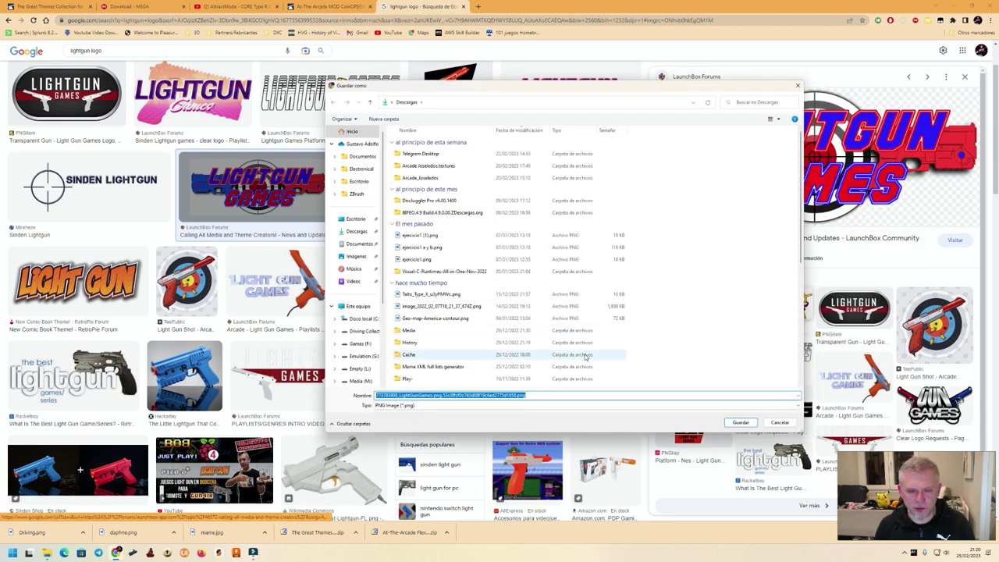
left_click(360, 368)
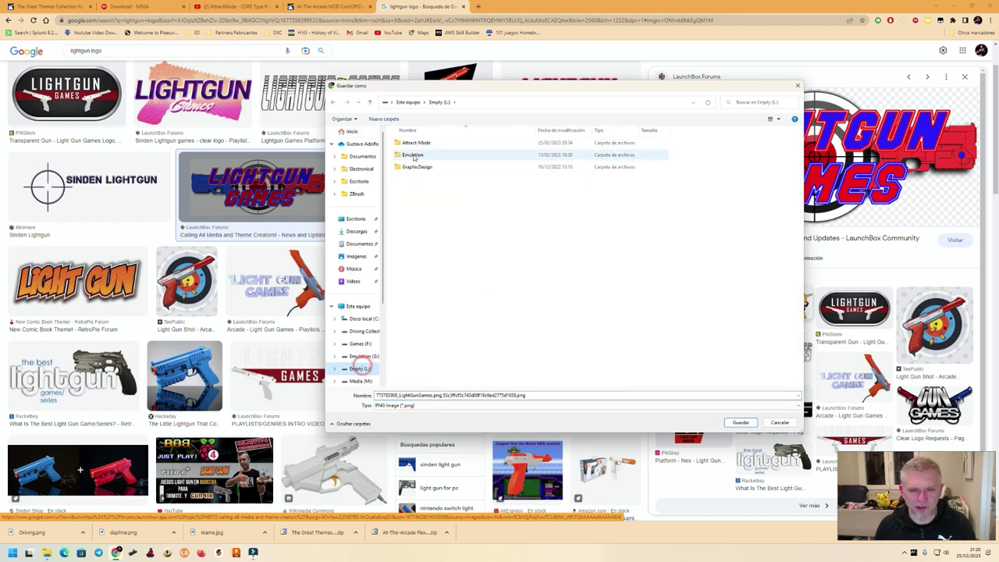
double_click(459, 145)
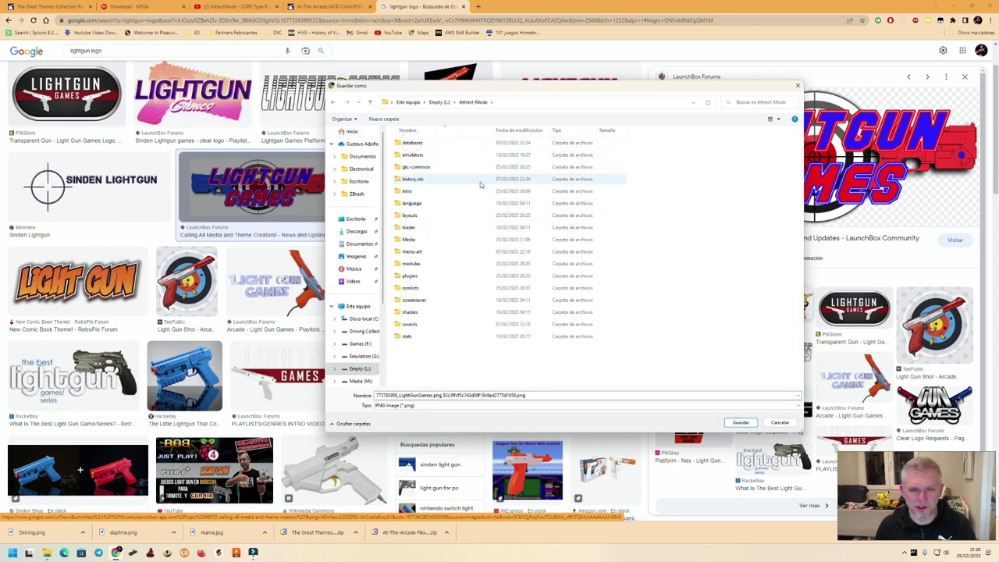
double_click(411, 252)
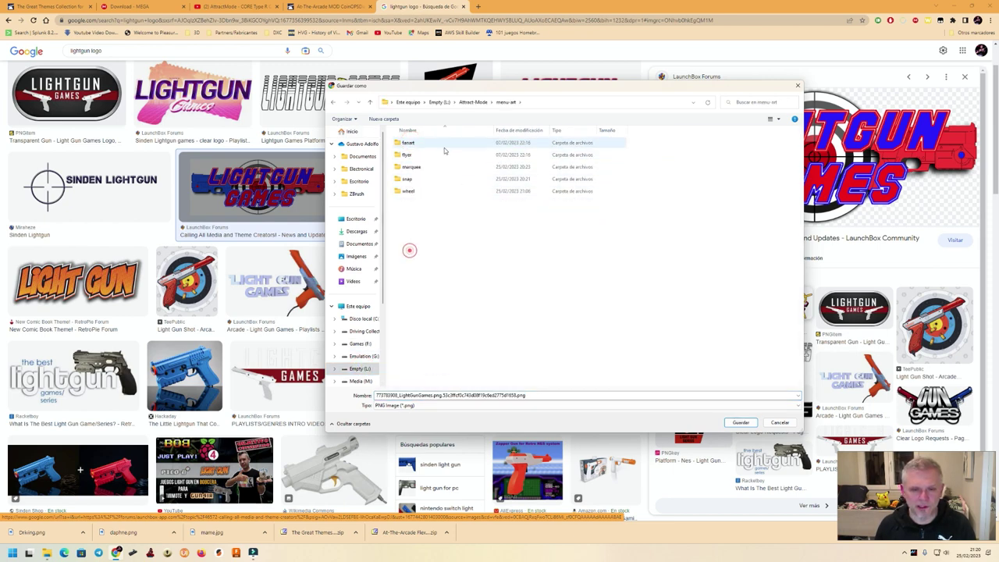
double_click(400, 191)
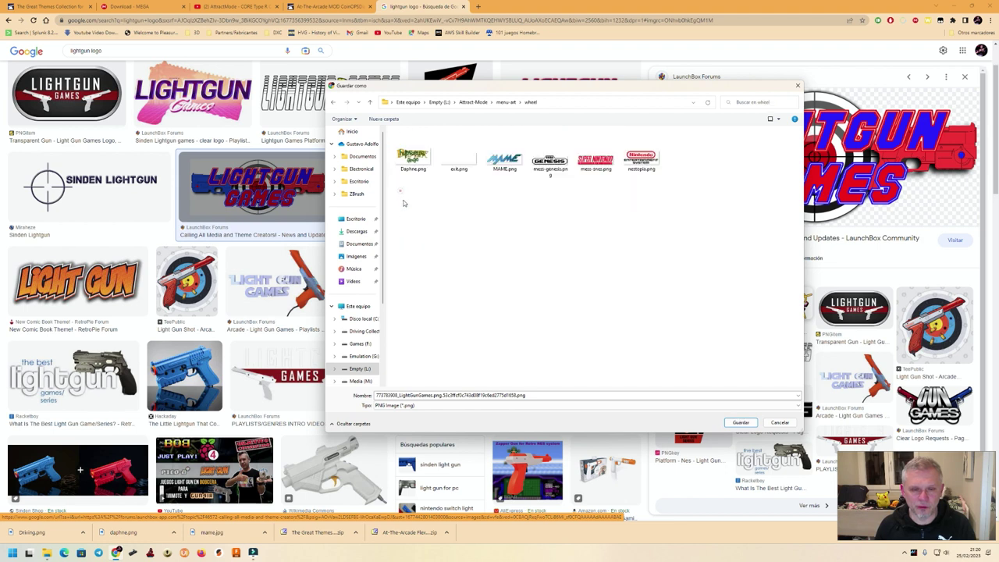
double_click(447, 395)
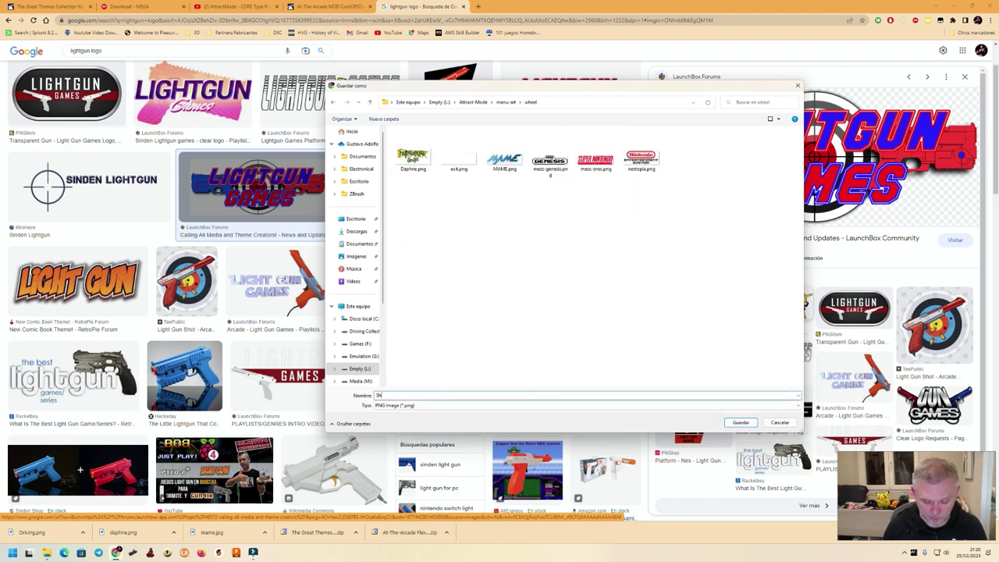
key("Return")
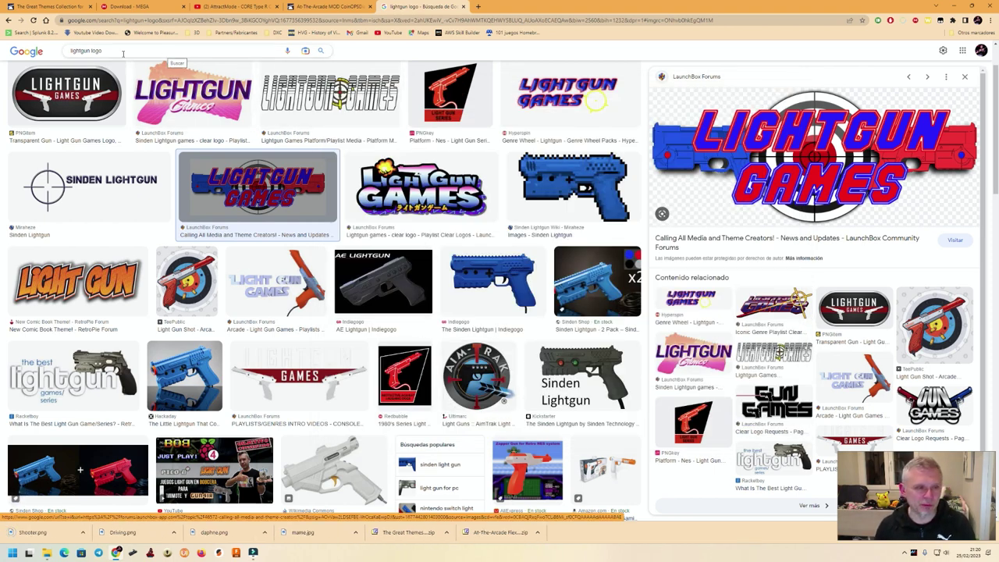
Step: Change the image search to "driving games logo"
double_click(88, 51)
type("d")
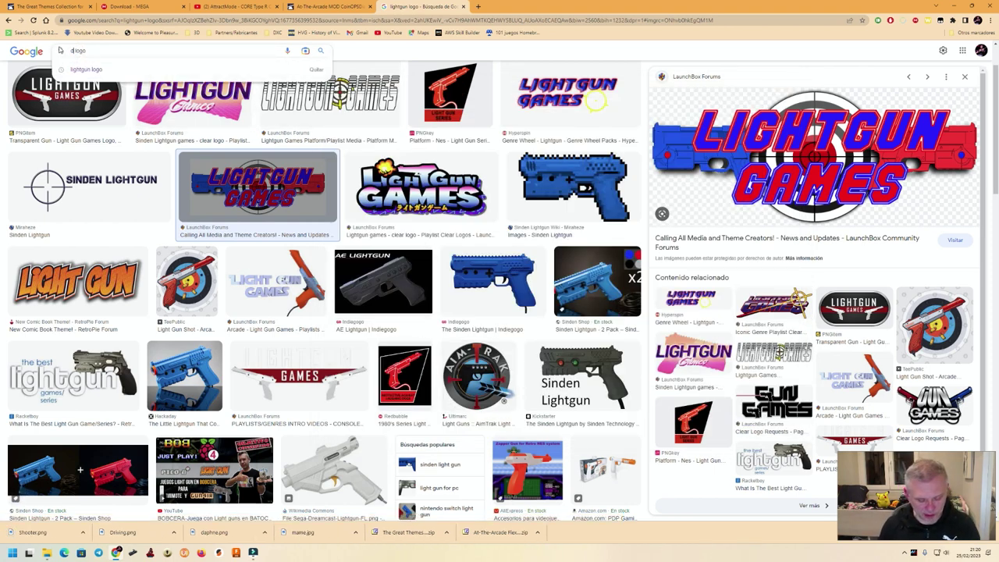
type("riving games")
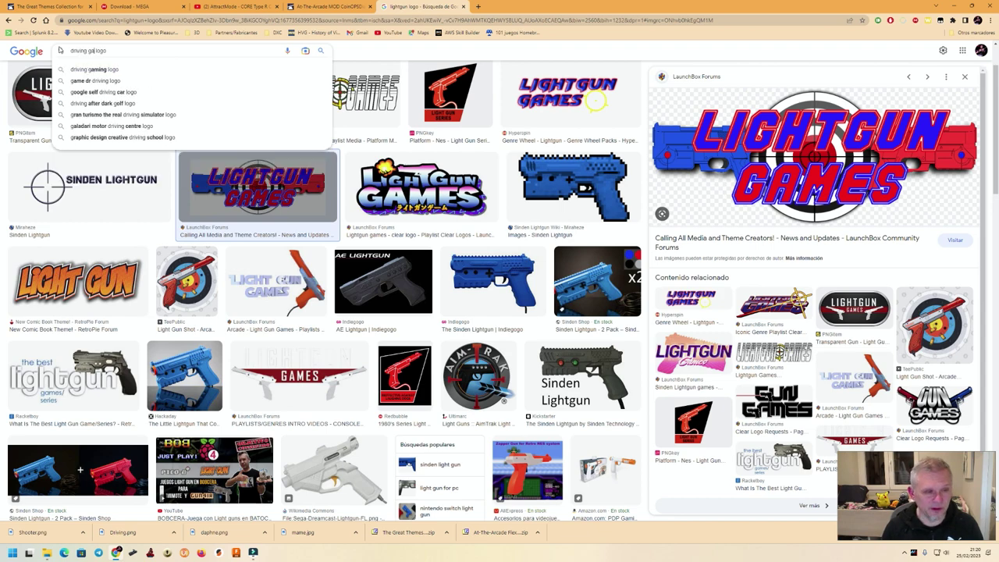
key("Return")
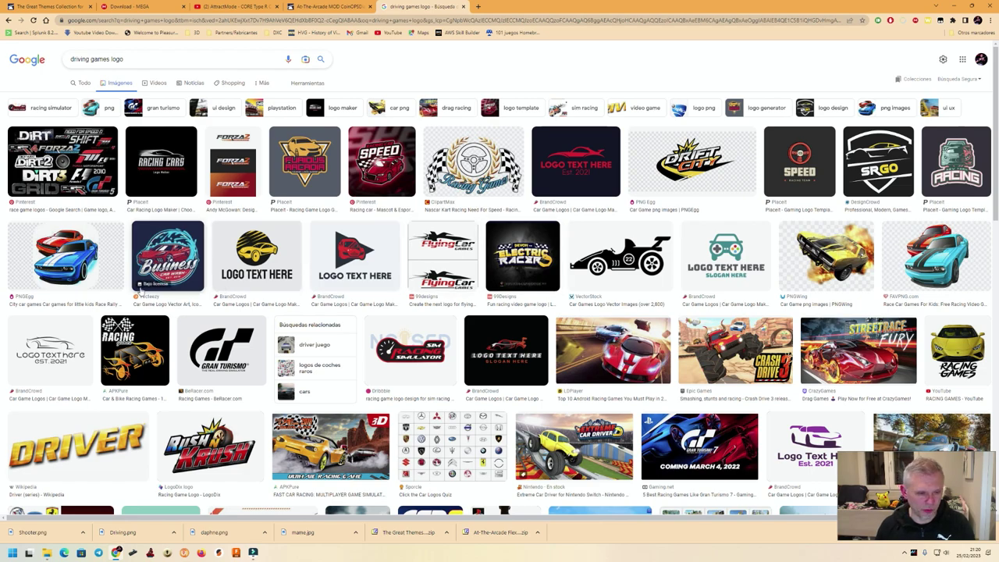
Step: Look through the driving games image results for a logo suitable as wheel artwork
scroll(211, 297, "down", 2)
scroll(516, 327, "down", 2)
scroll(516, 326, "down", 2)
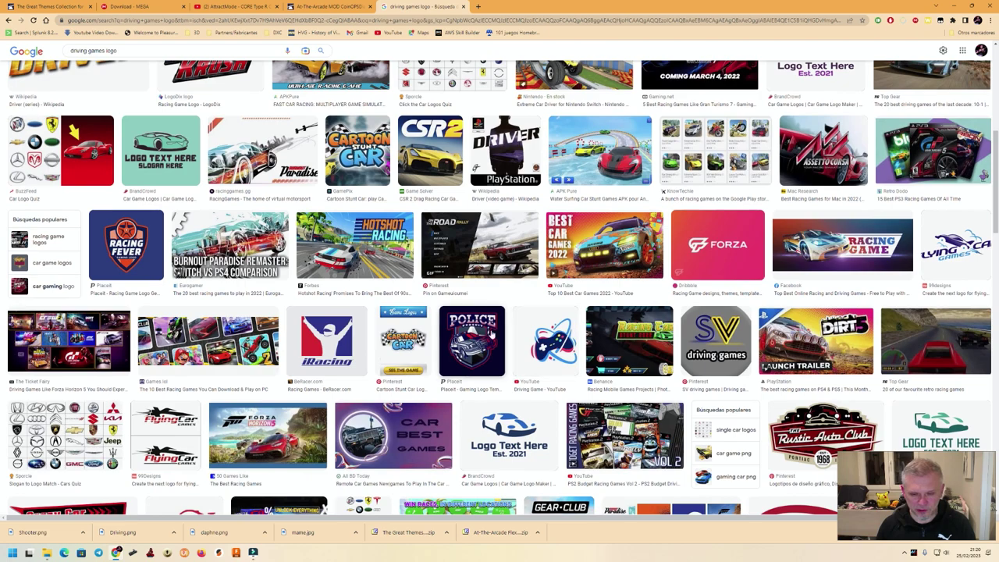
scroll(517, 361, "down", 1)
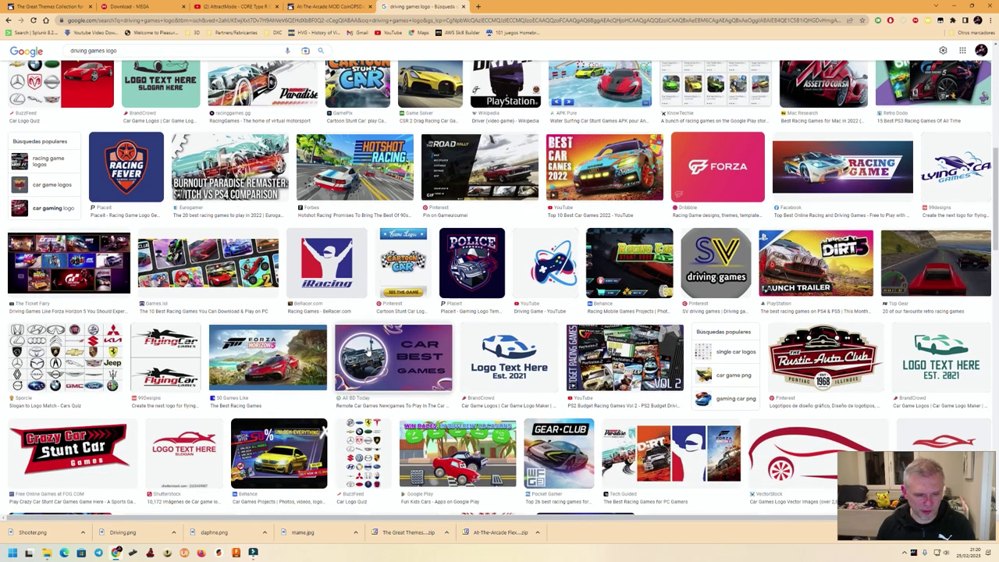
scroll(504, 363, "down", 3)
scroll(452, 345, "down", 4)
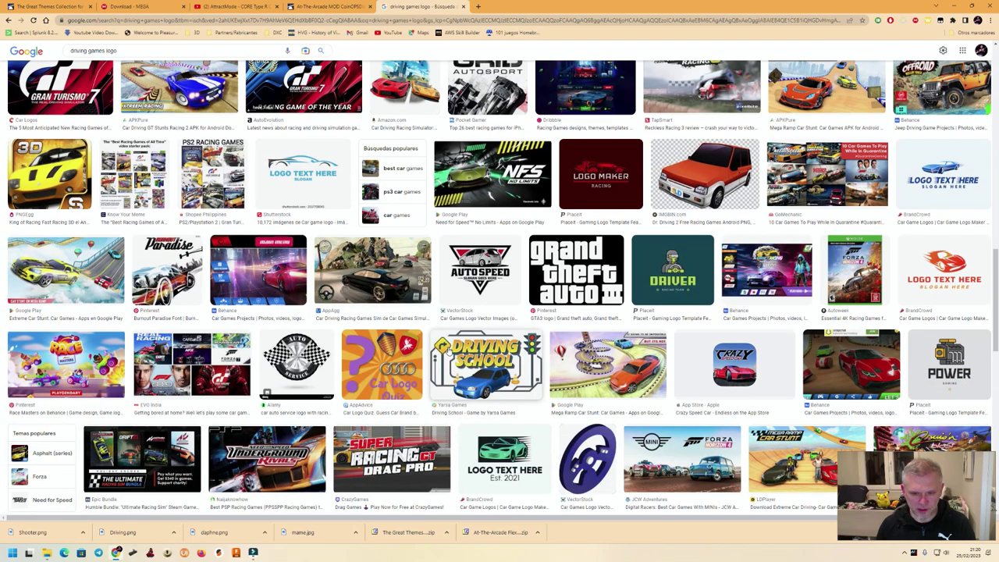
scroll(448, 352, "down", 3)
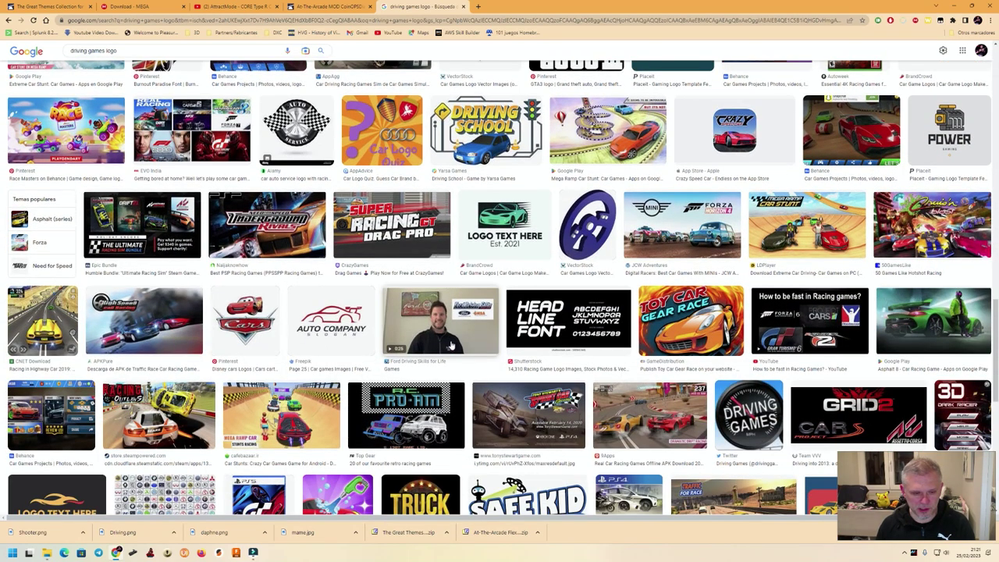
scroll(450, 345, "down", 3)
scroll(452, 349, "down", 3)
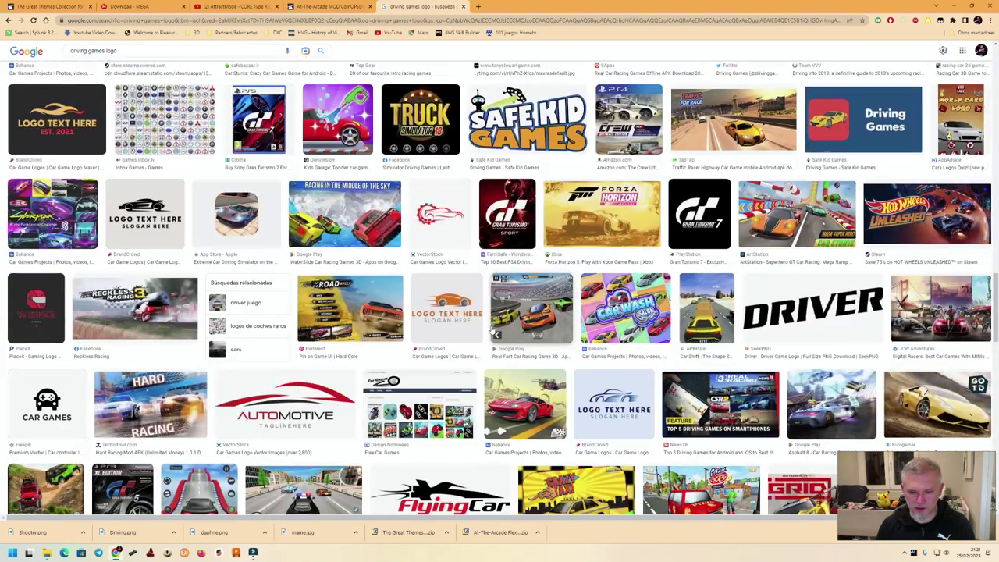
scroll(298, 395, "down", 1)
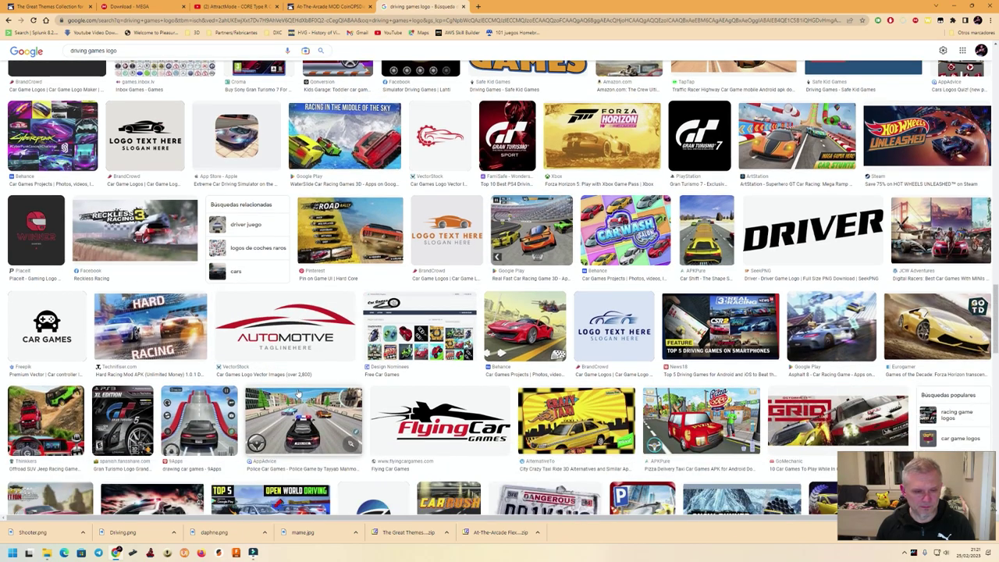
scroll(422, 404, "down", 2)
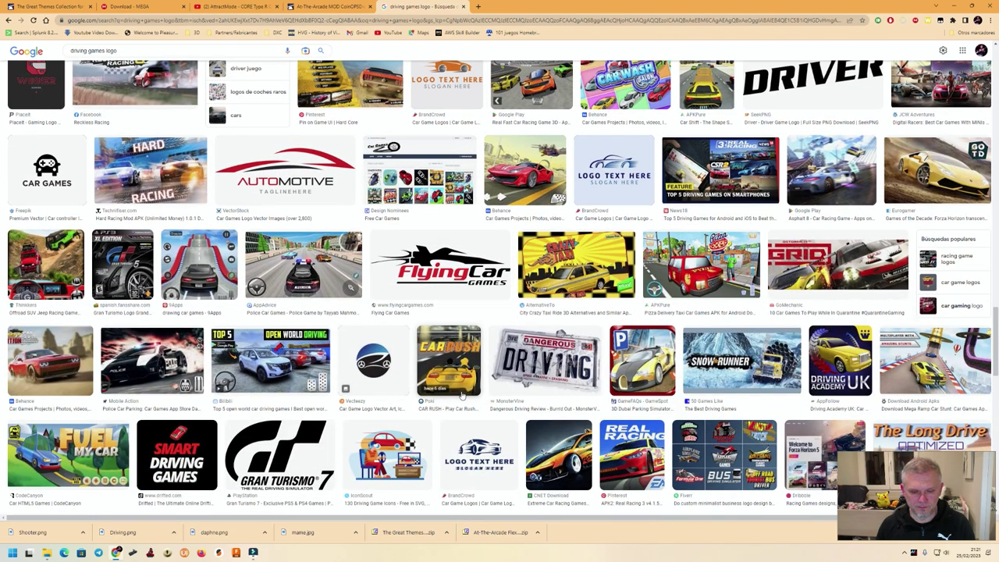
scroll(462, 395, "down", 5)
scroll(475, 394, "down", 3)
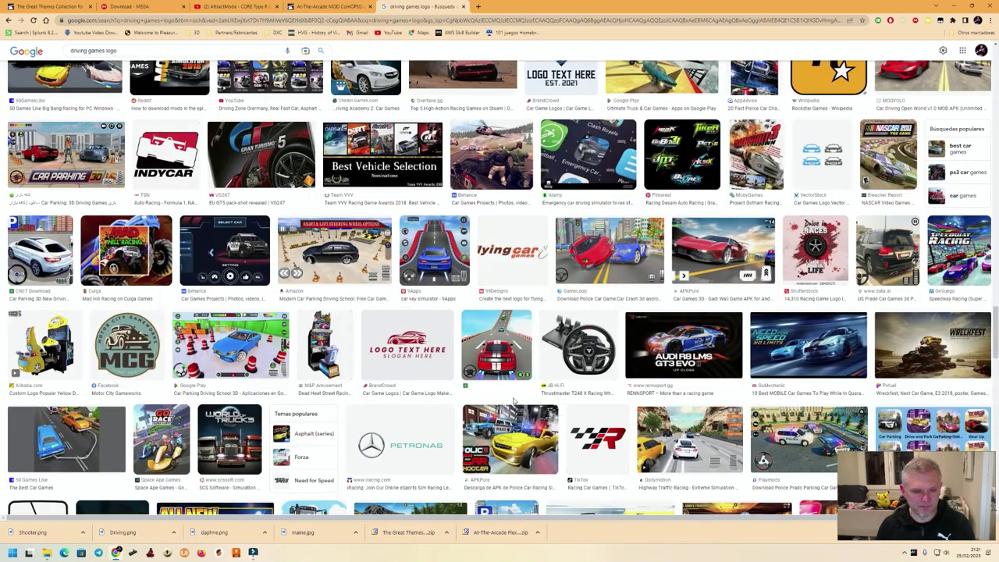
scroll(575, 394, "down", 3)
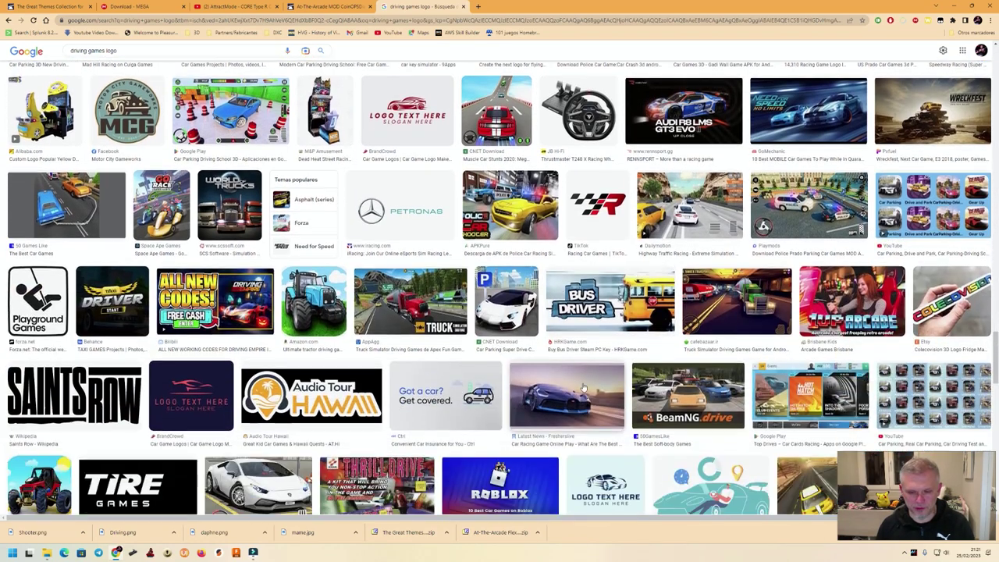
scroll(536, 388, "down", 2)
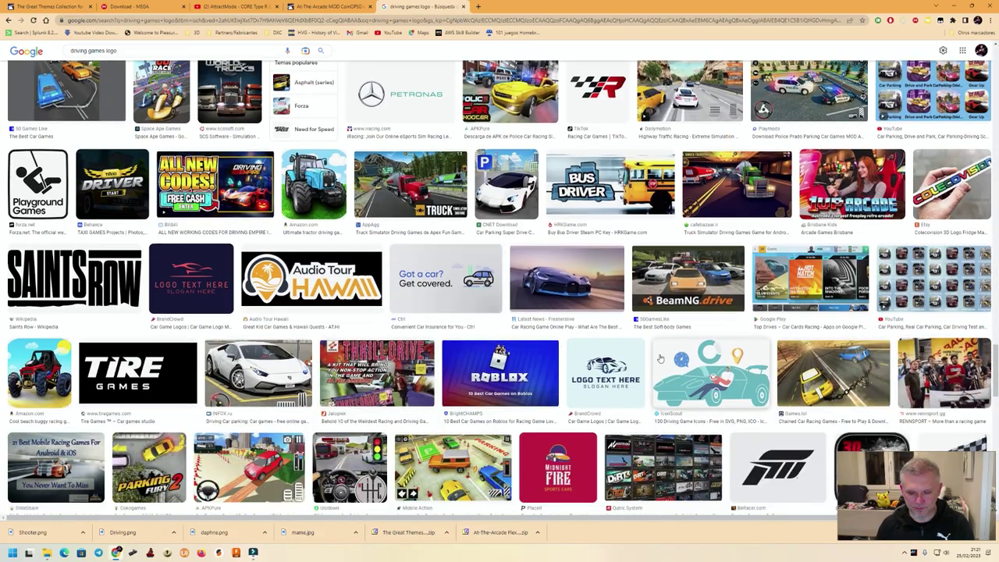
scroll(659, 356, "down", 4)
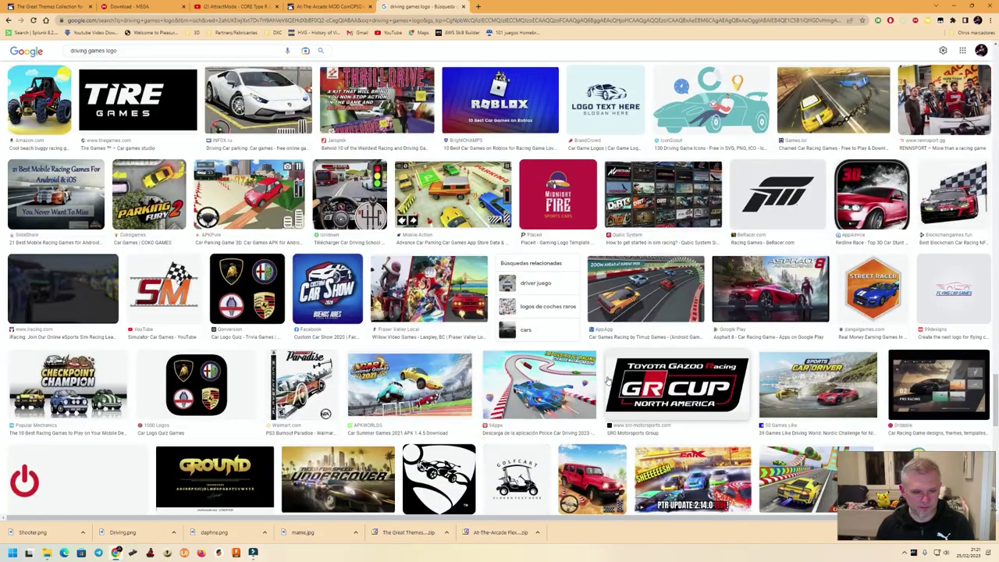
scroll(608, 380, "up", 15)
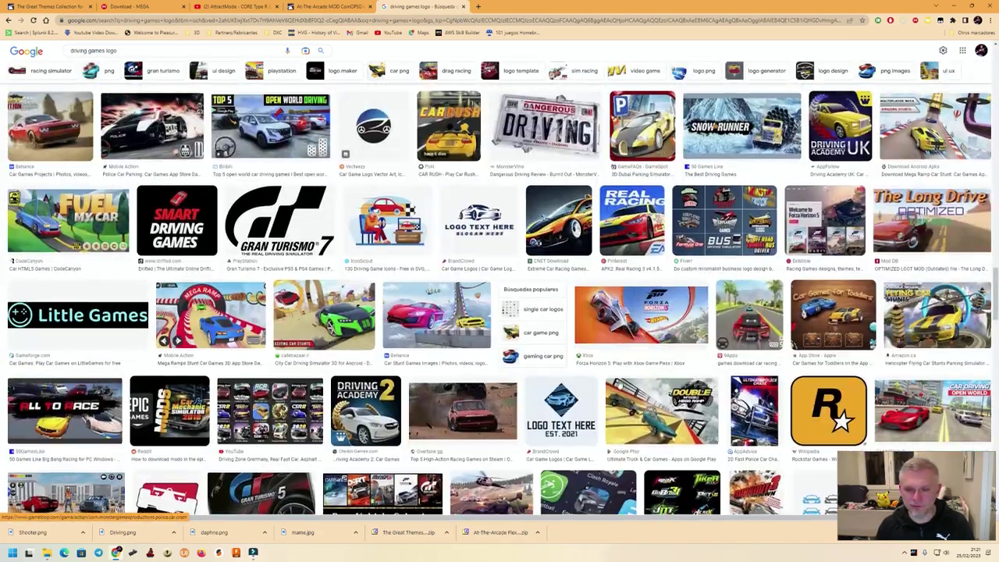
scroll(508, 305, "up", 4)
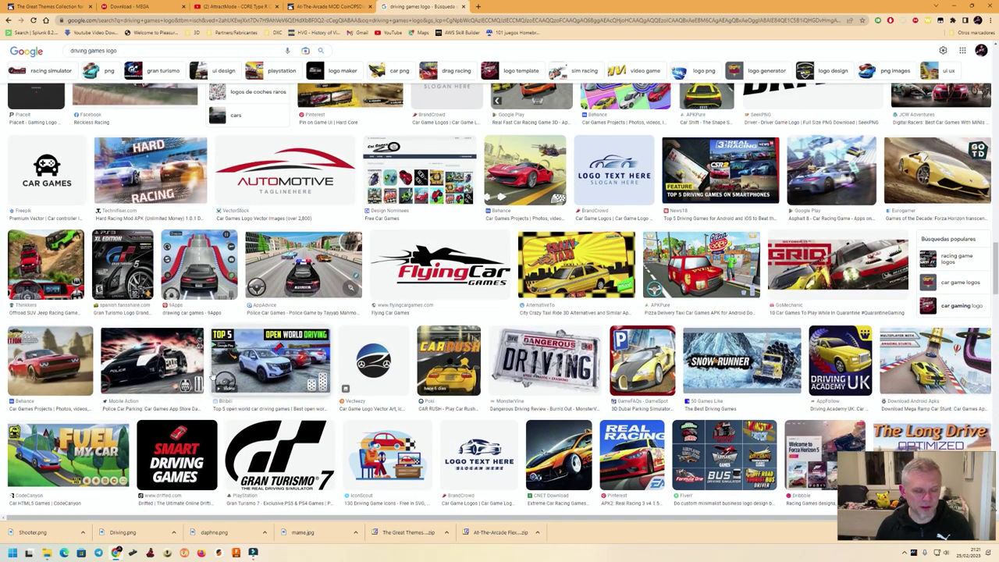
scroll(855, 275, "up", 3)
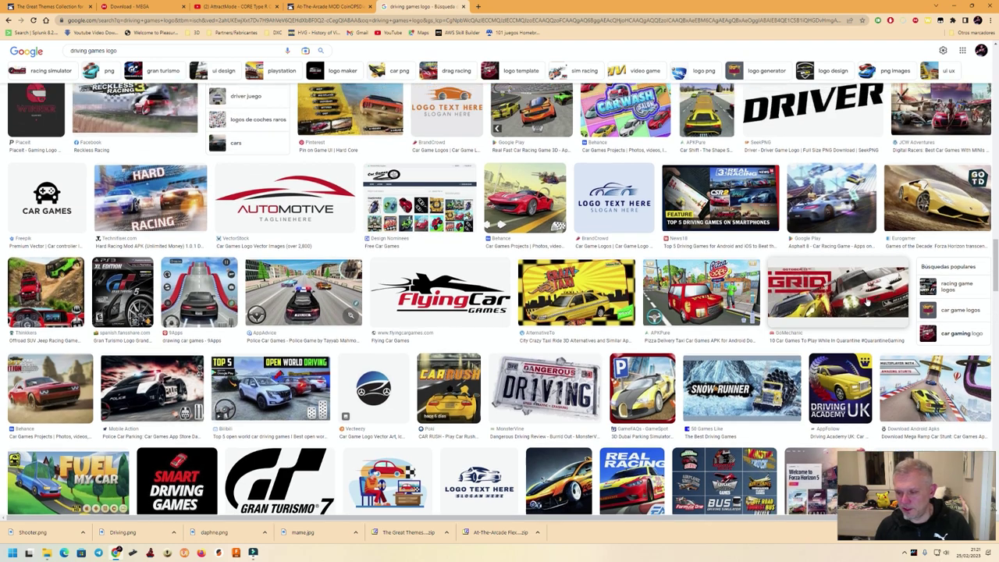